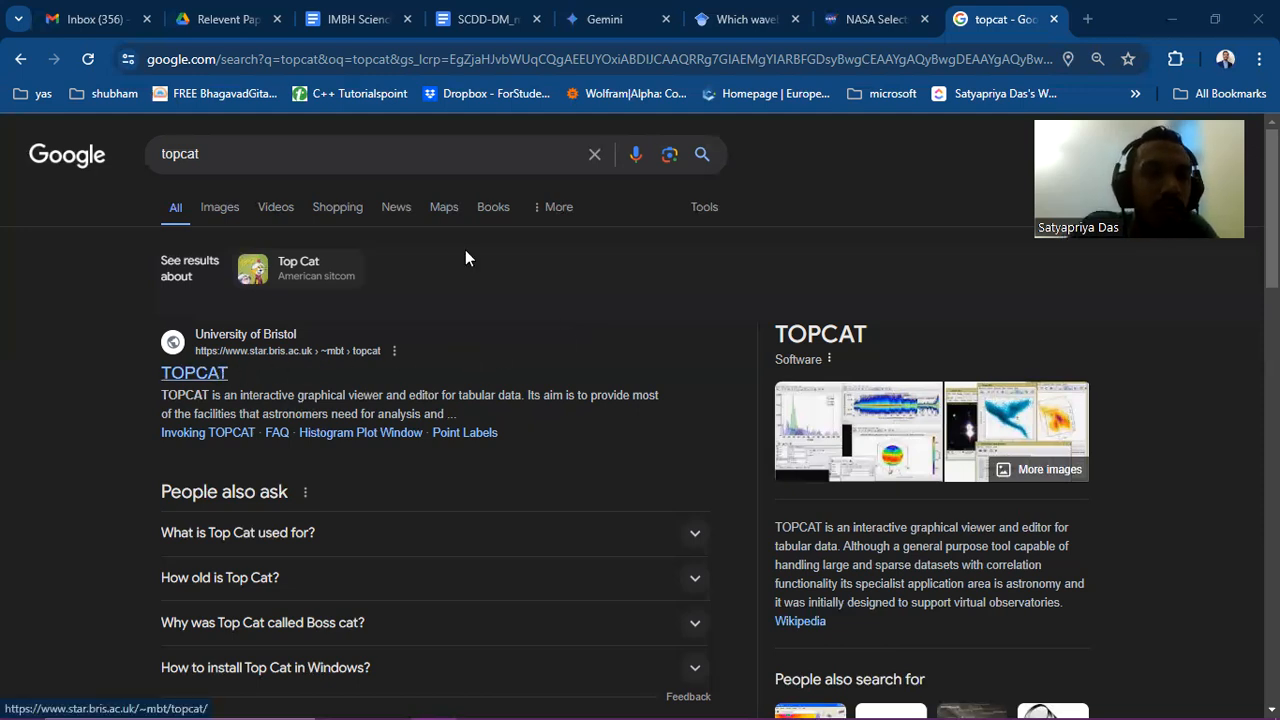
- Open the University of Bristol TOPCAT page and review its overview, features, tutorials and standalone jar file download options
click(205, 373)
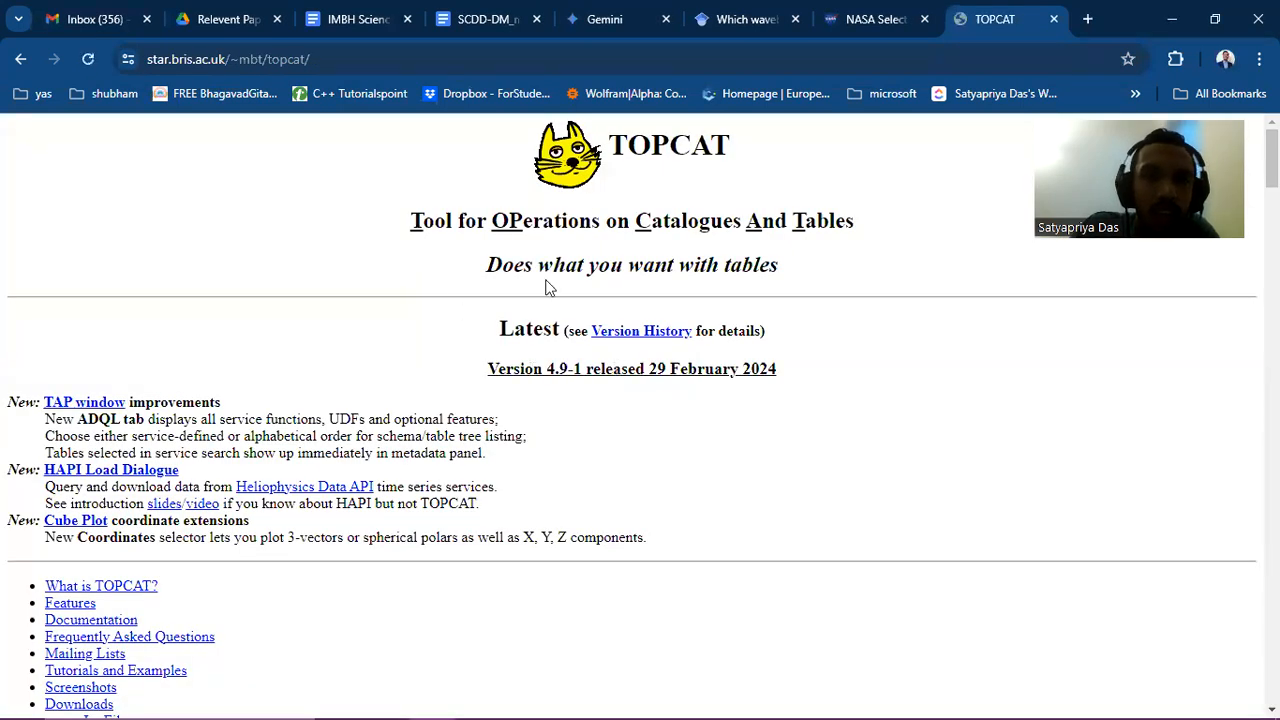
scroll(455, 291, down, 5)
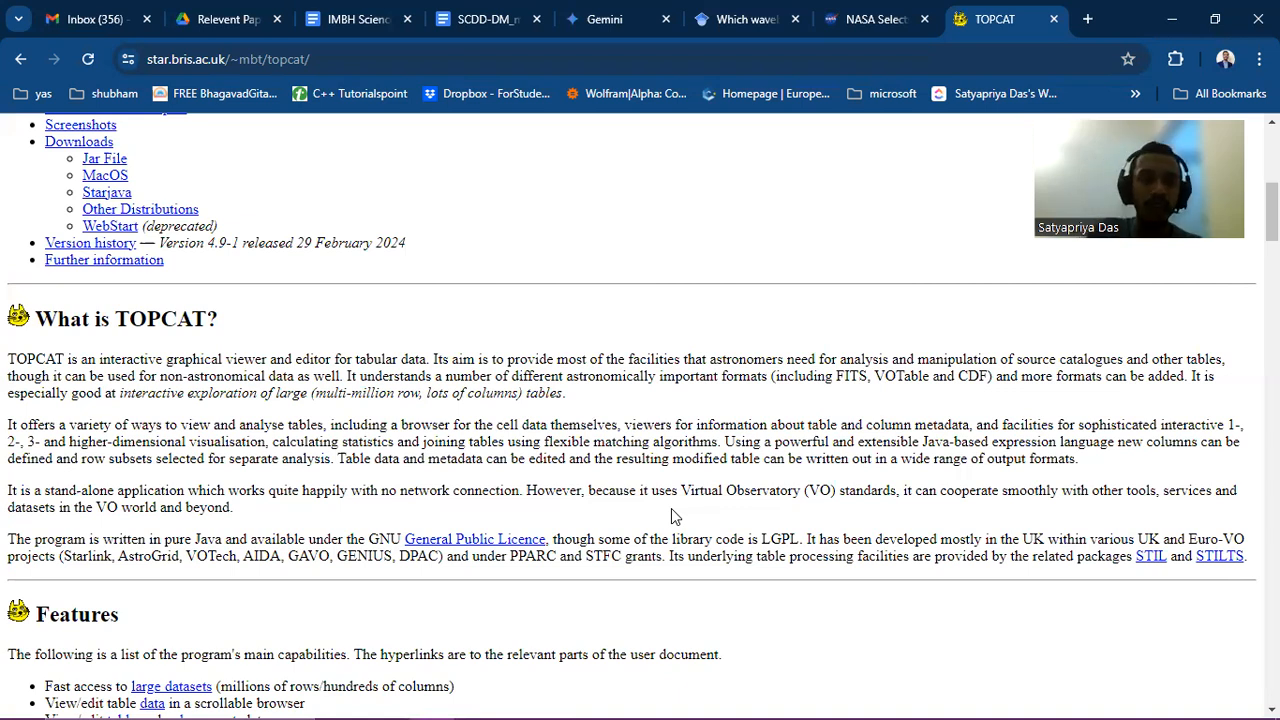
scroll(763, 405, down, 3)
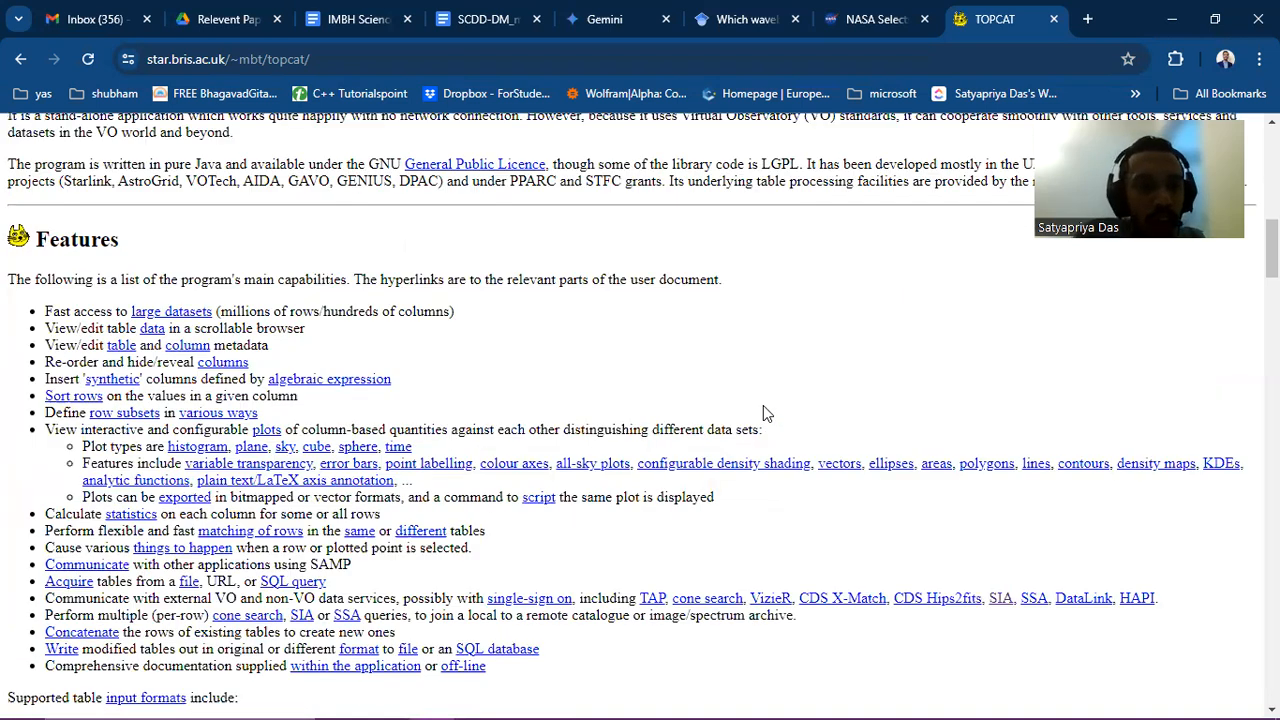
scroll(750, 410, down, 6)
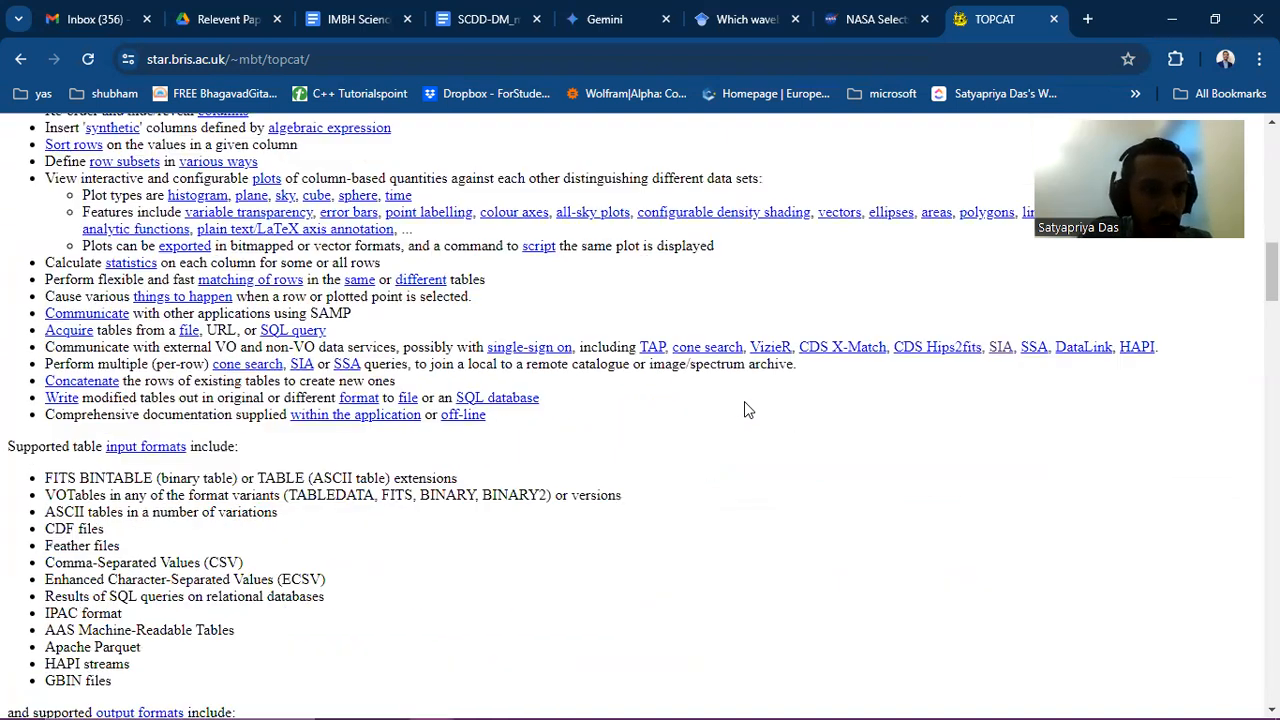
scroll(740, 410, down, 3)
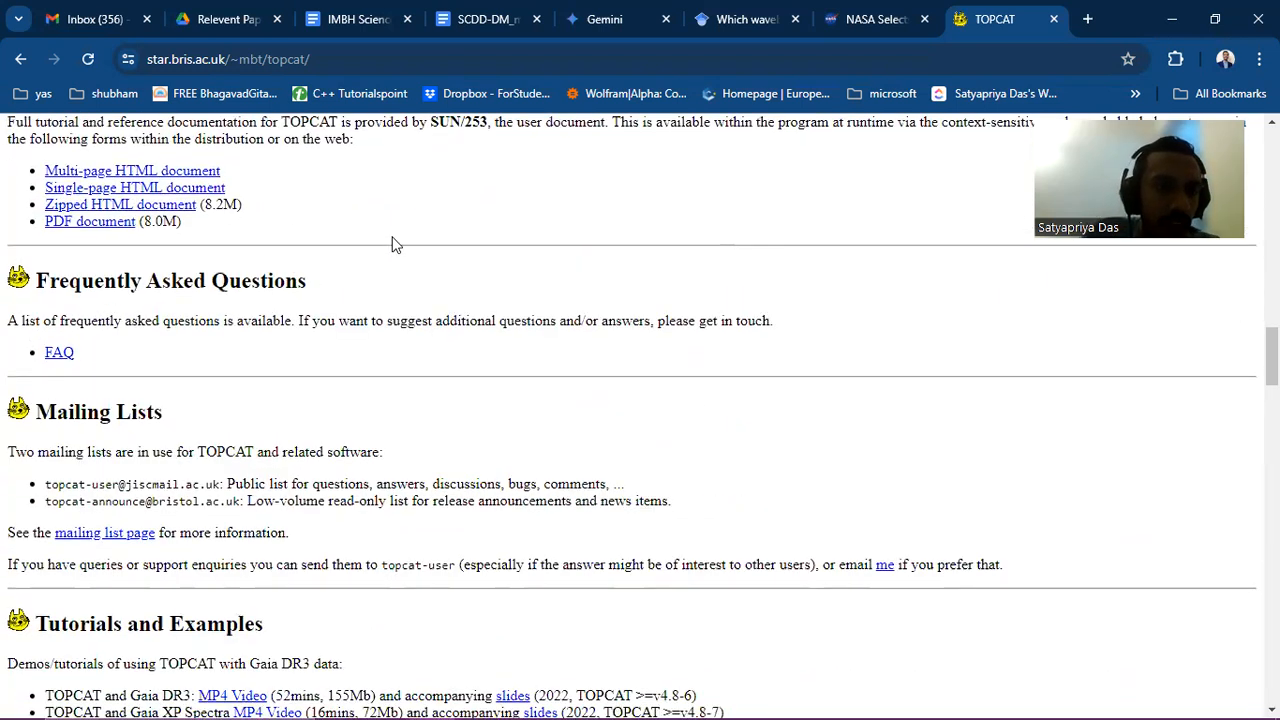
scroll(395, 245, down, 3)
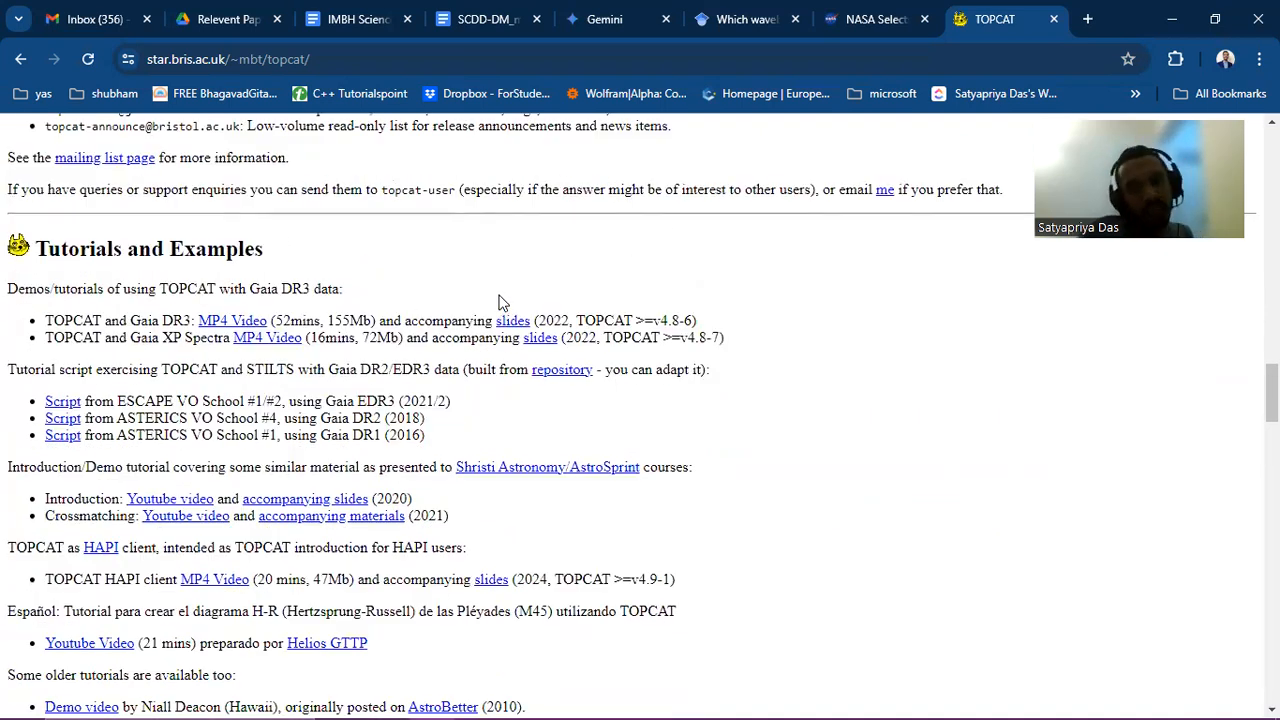
scroll(514, 430, down, 1)
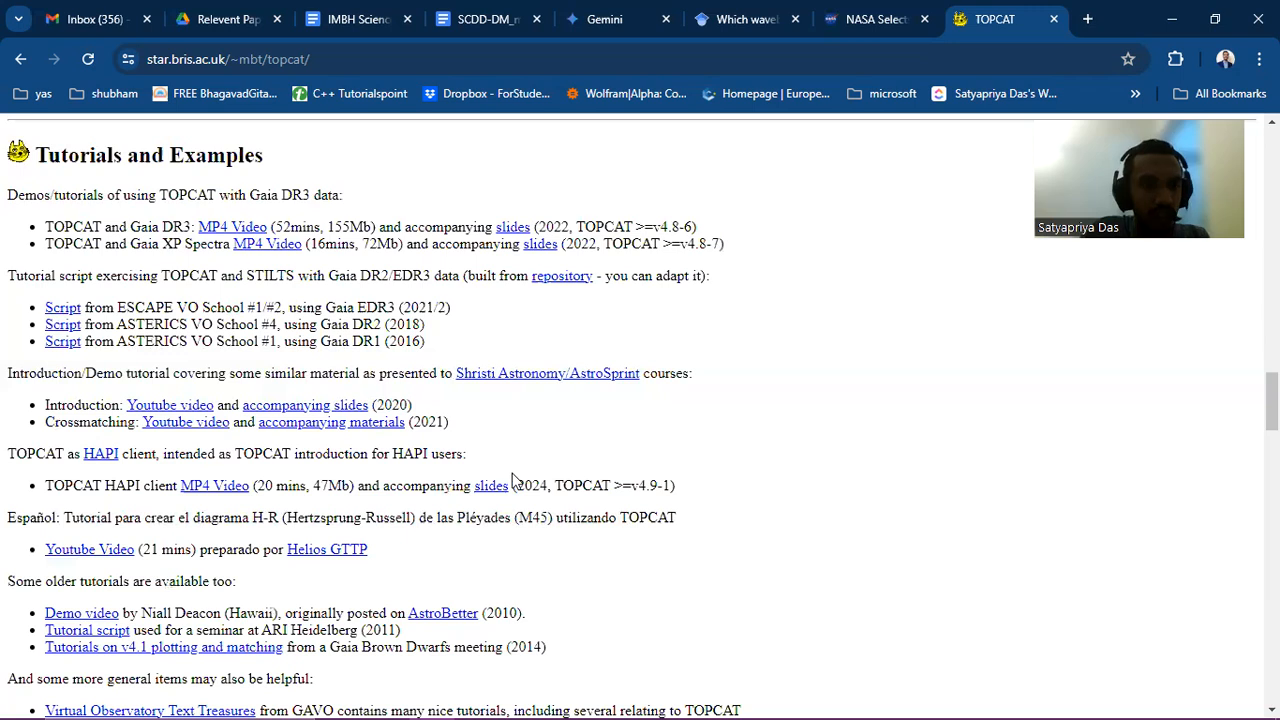
scroll(368, 530, down, 2)
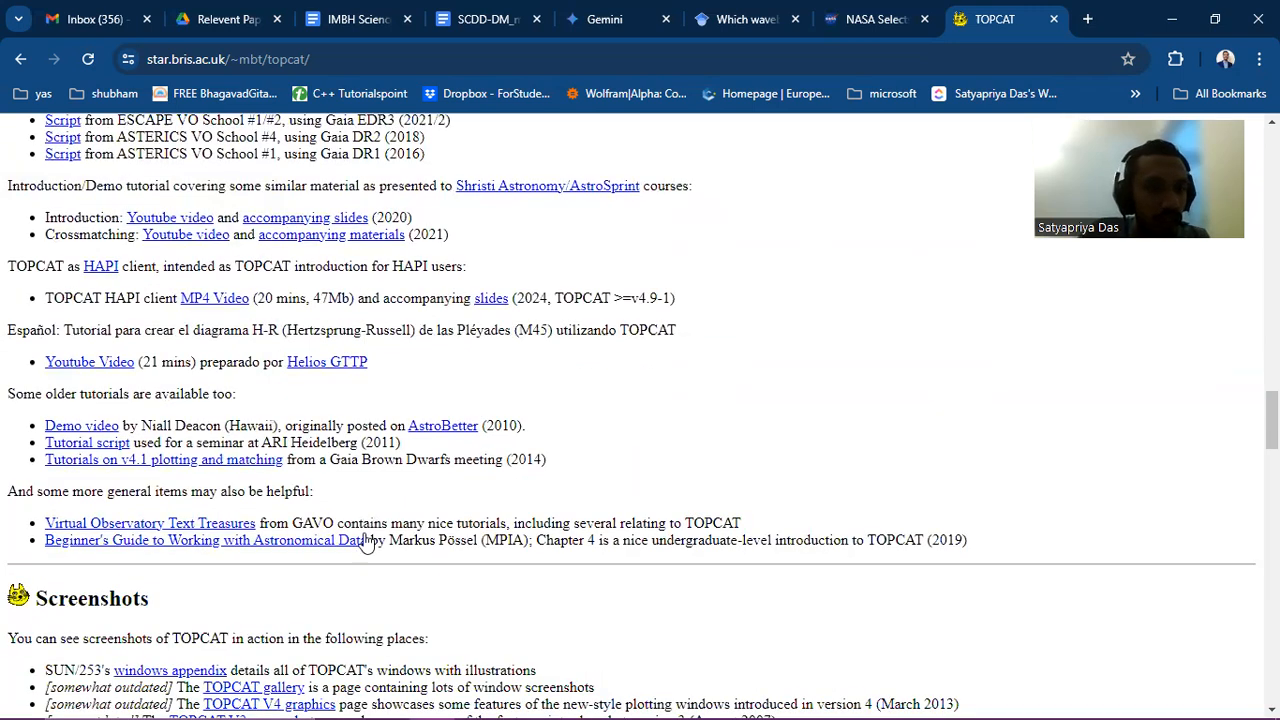
scroll(366, 541, down, 4)
scroll(360, 530, down, 6)
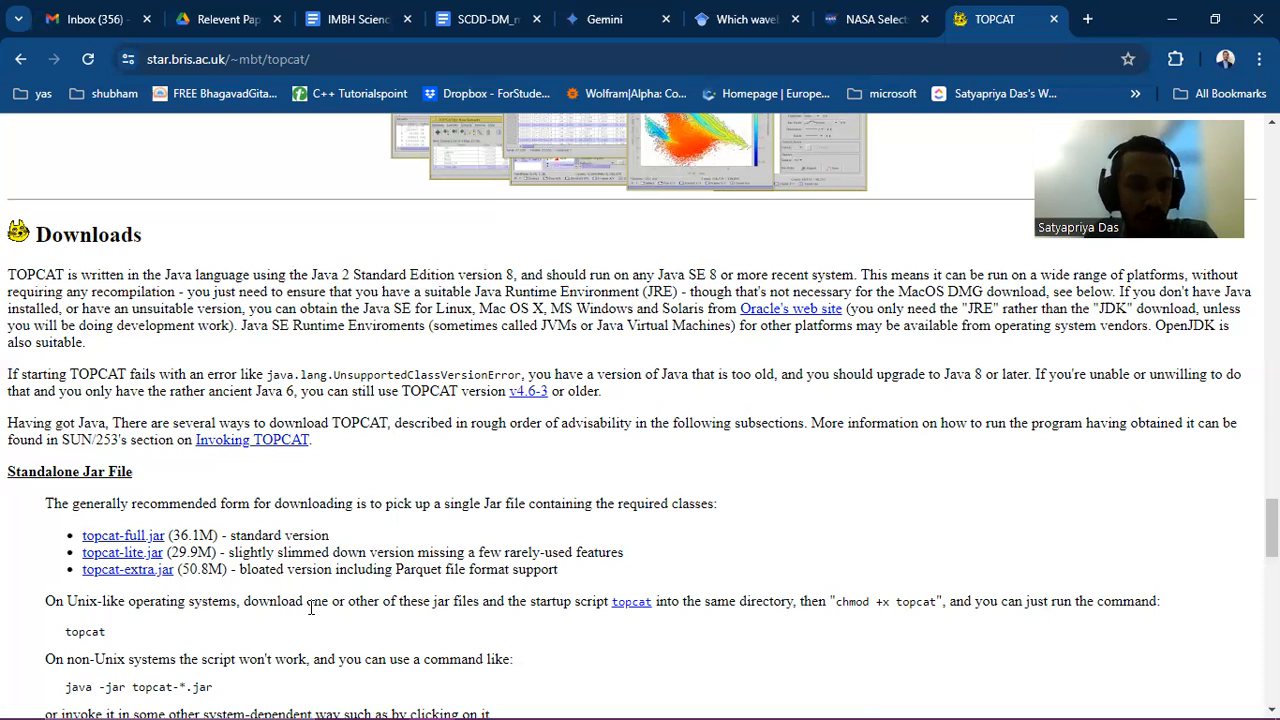
scroll(311, 608, down, 1)
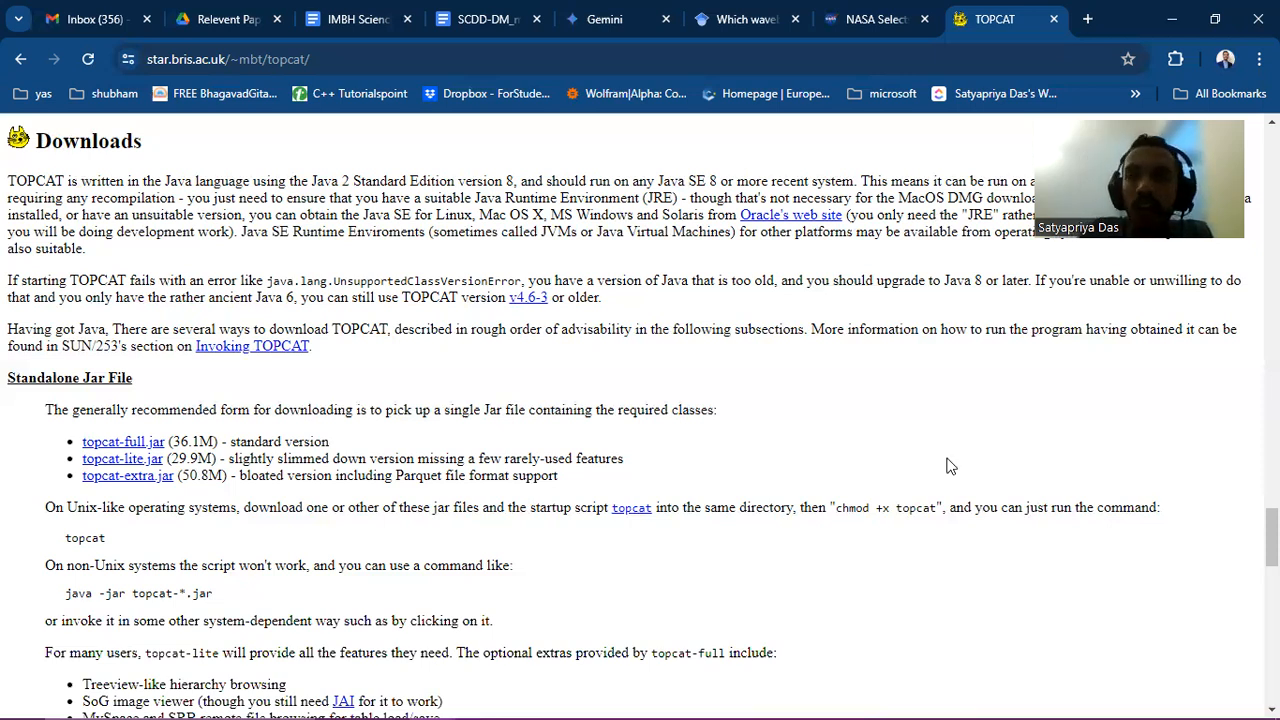
- Switch from the browser to the desktop, launch TOPCAT from its topcat-extra shortcut and maximize its window
click(1170, 20)
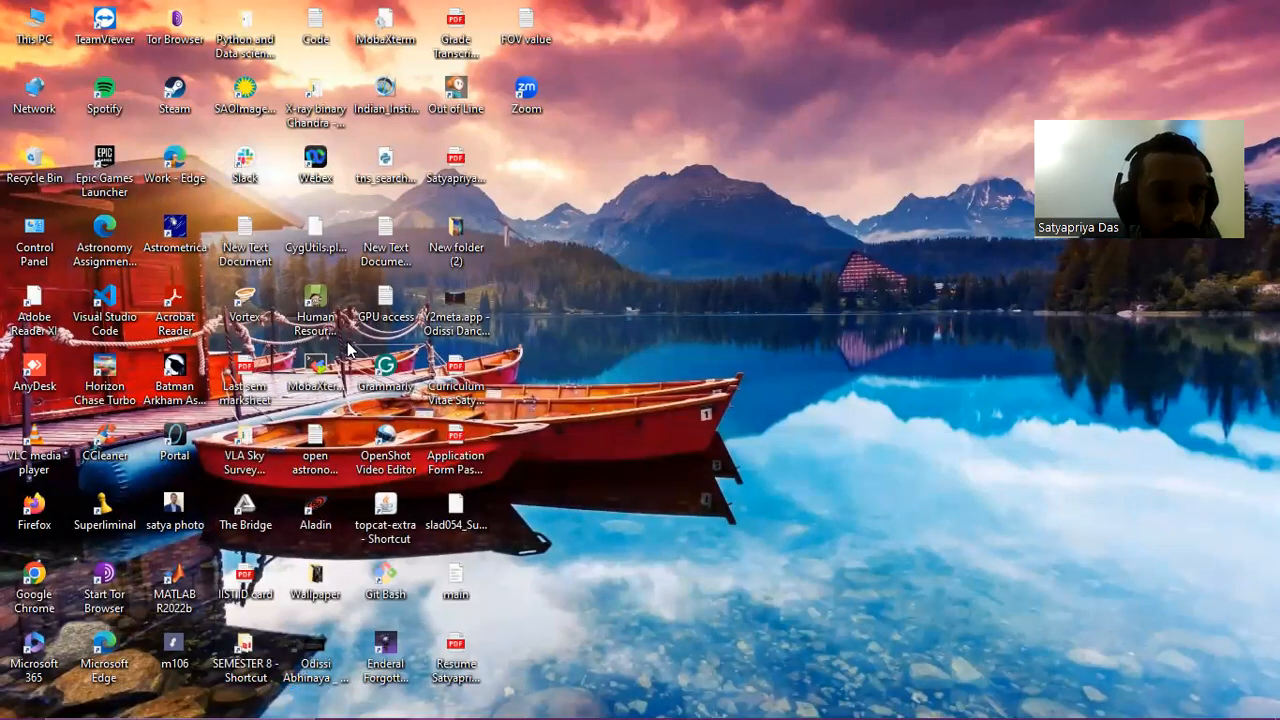
double_click(394, 510)
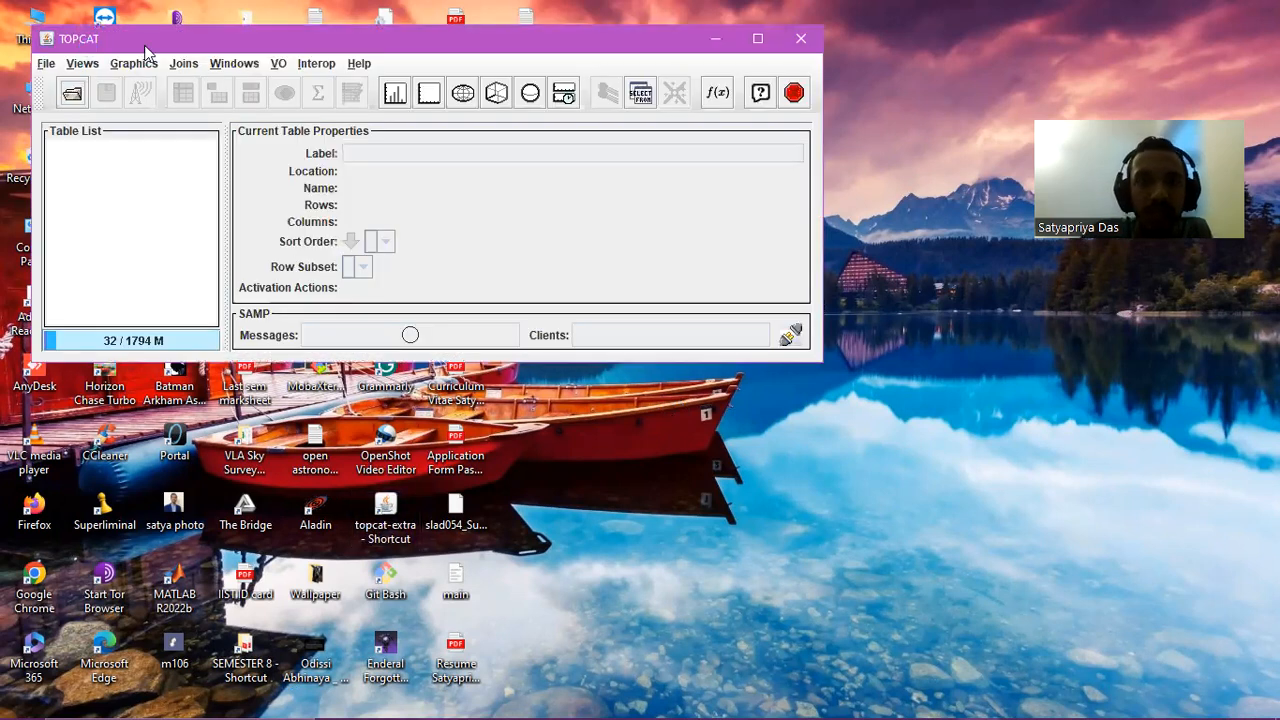
drag(145, 46, 152, 138)
click(769, 128)
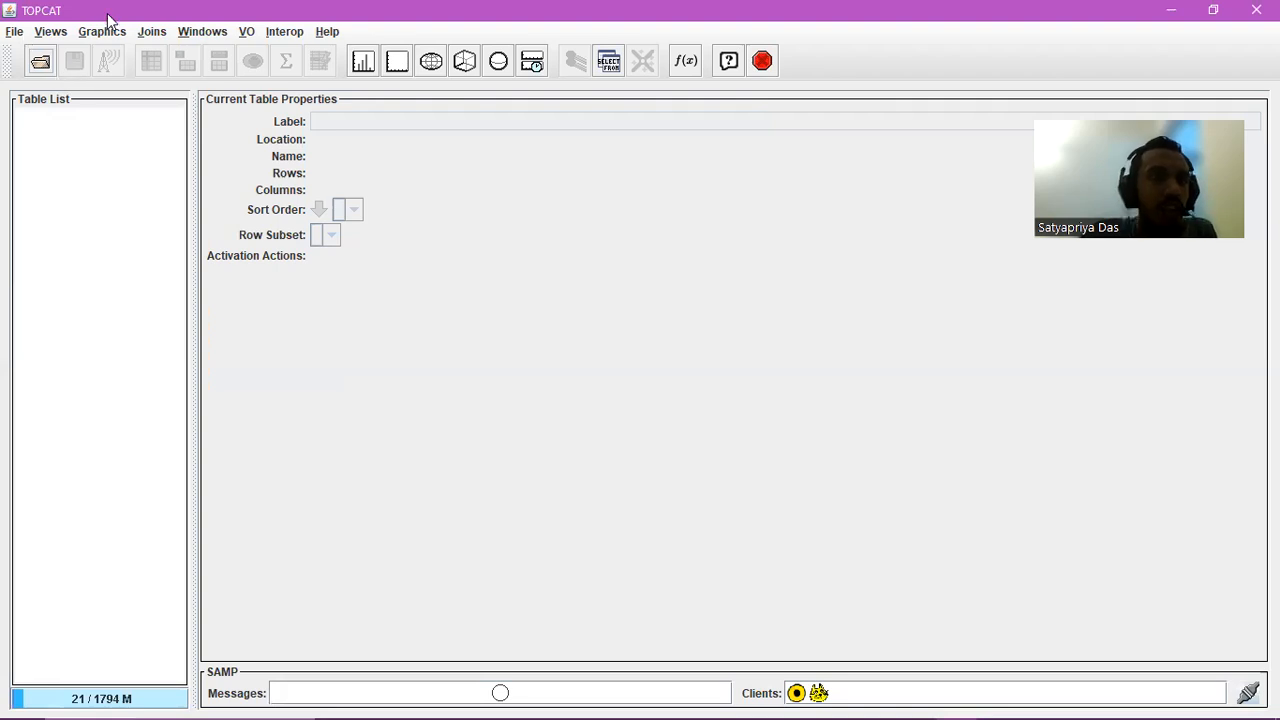
click(14, 31)
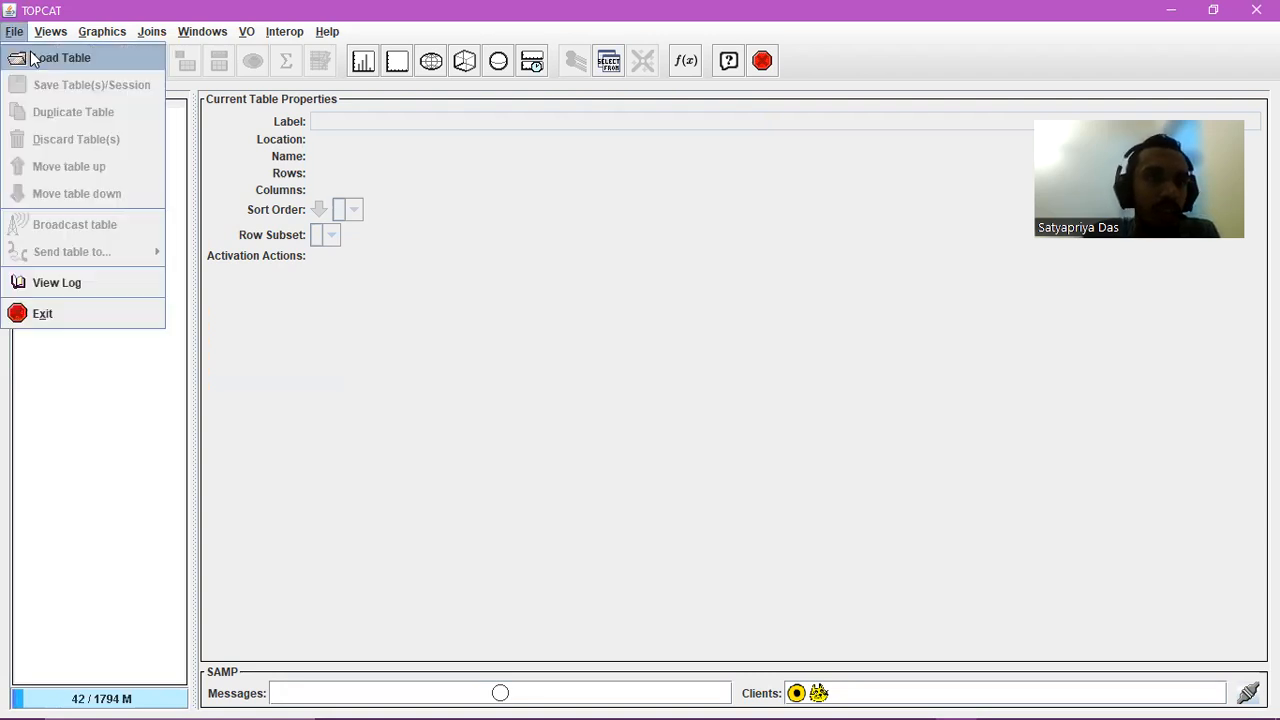
click(45, 66)
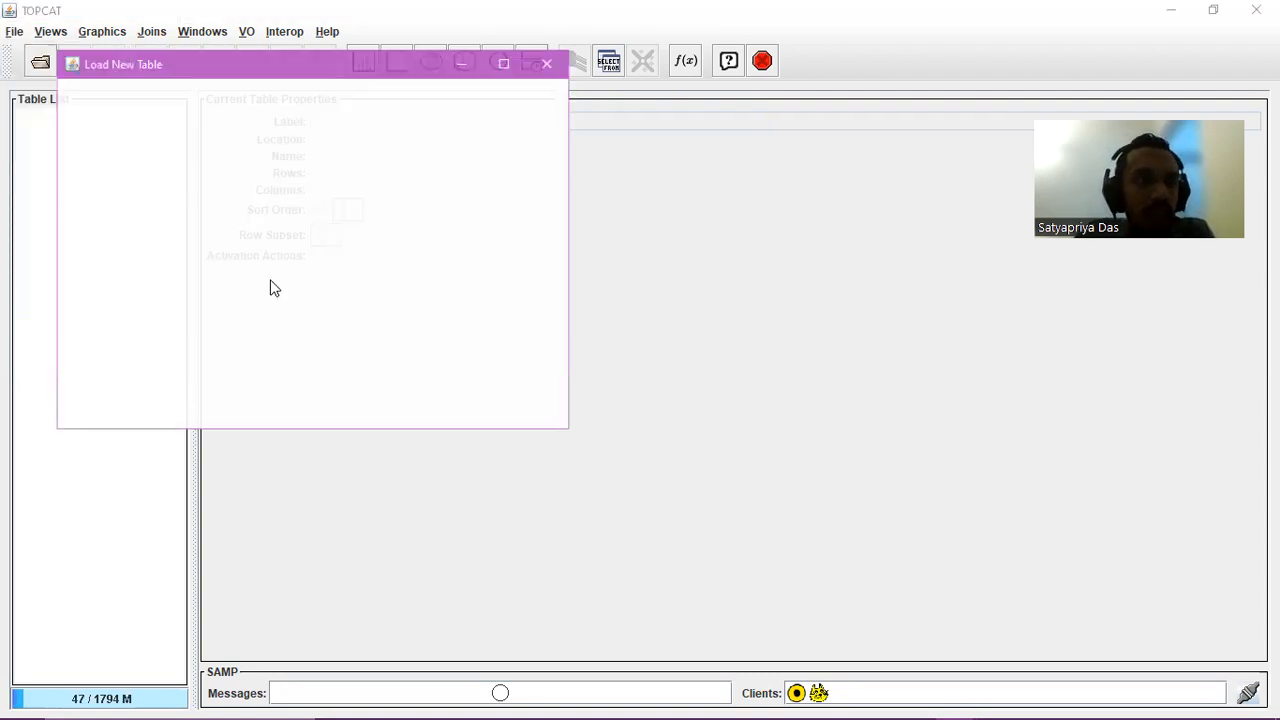
click(471, 255)
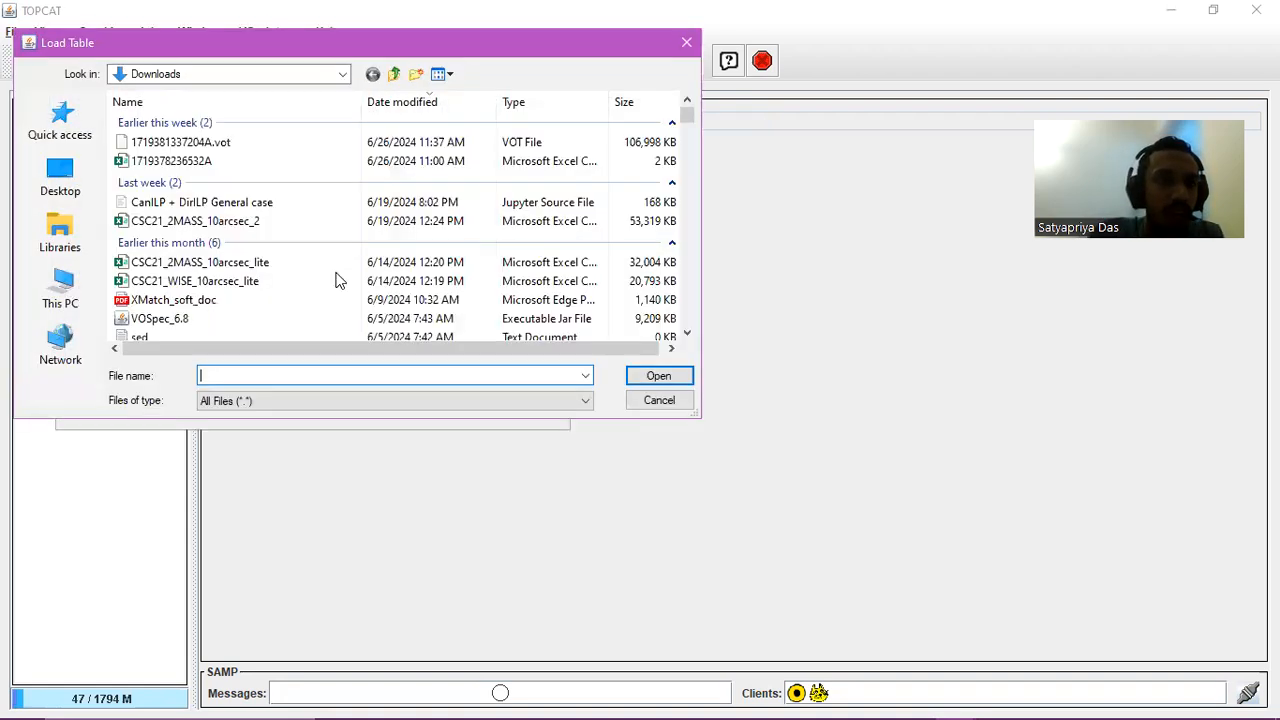
click(240, 150)
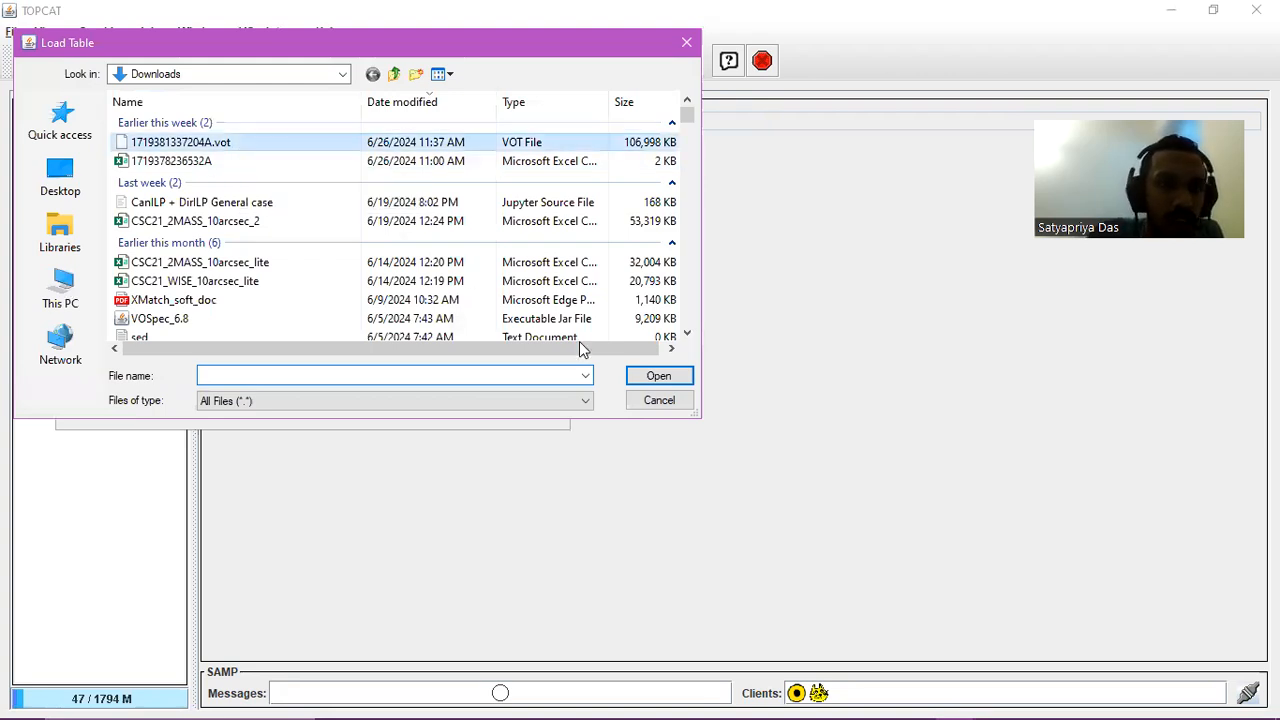
click(656, 375)
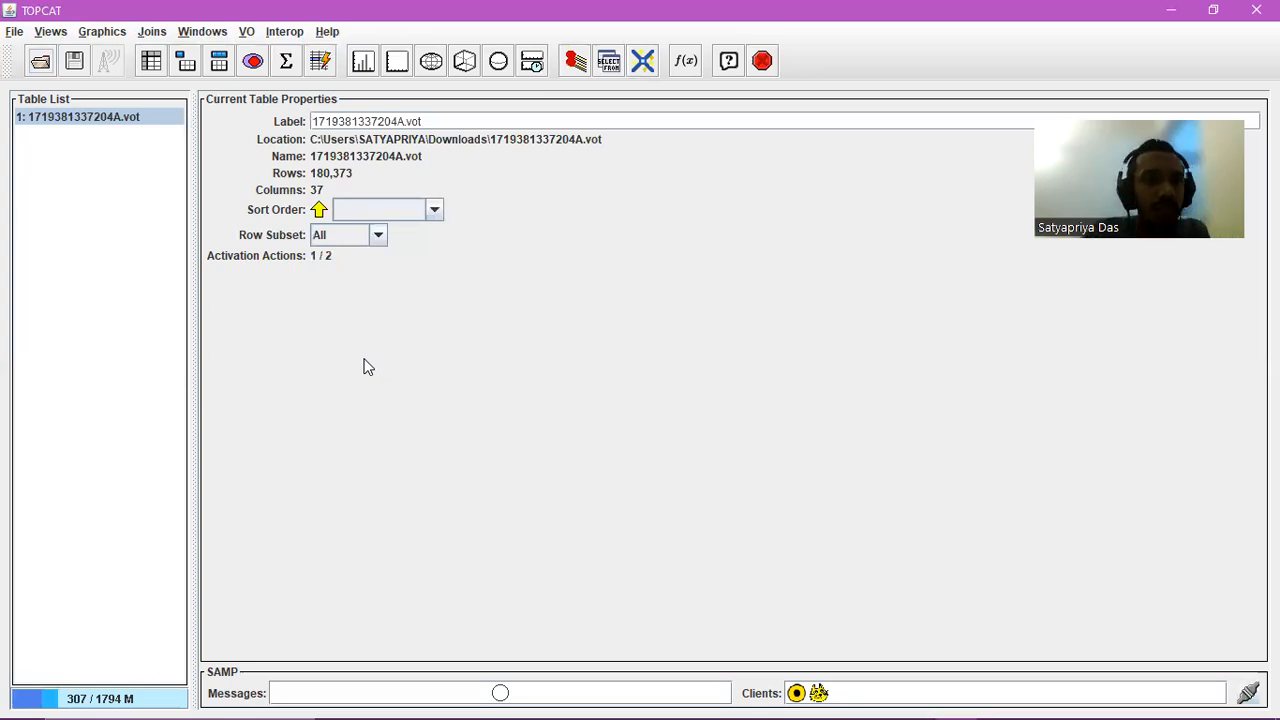
- Browse the loaded table's cell data across to its last columns, and close the table browser
click(113, 120)
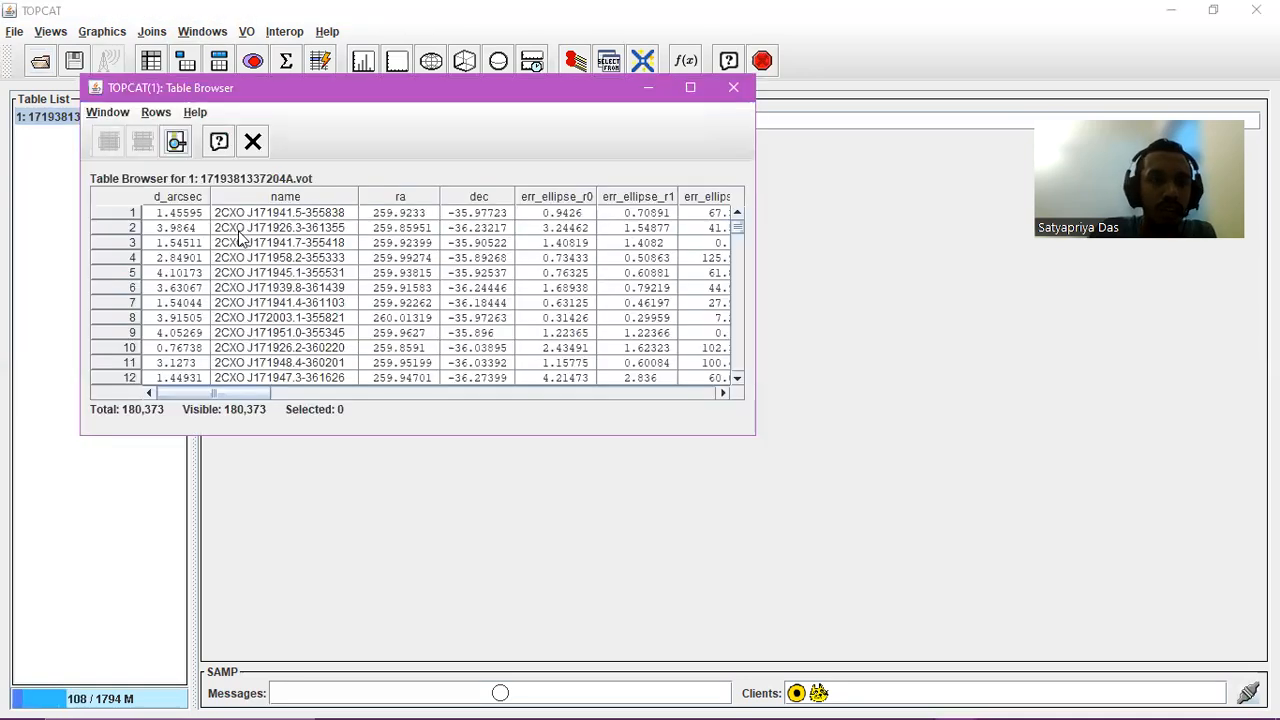
click(289, 393)
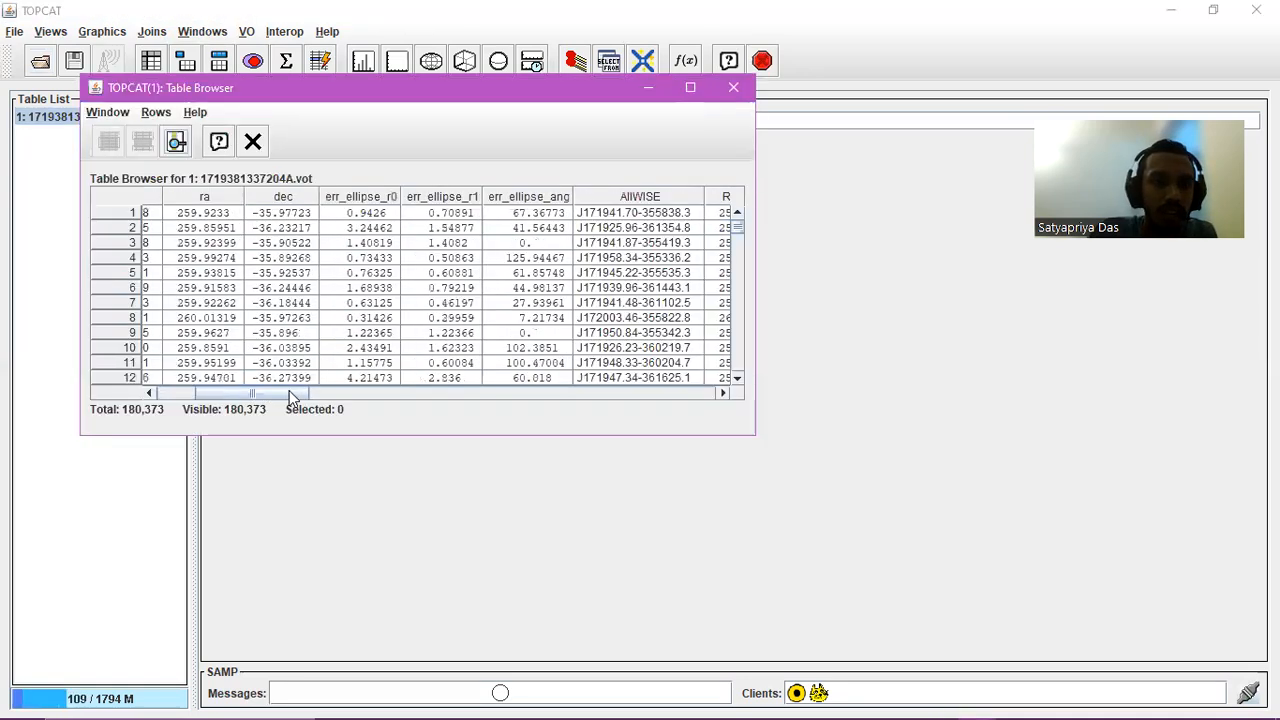
drag(314, 393, 705, 448)
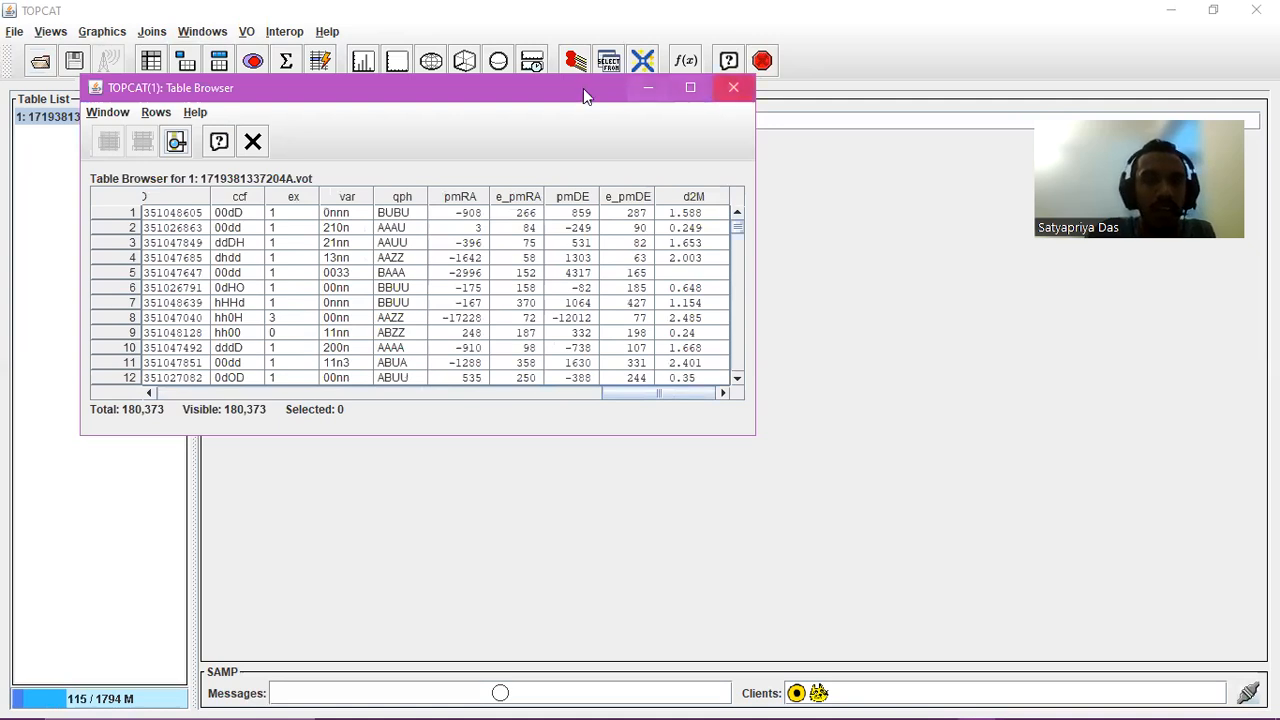
drag(583, 88, 587, 124)
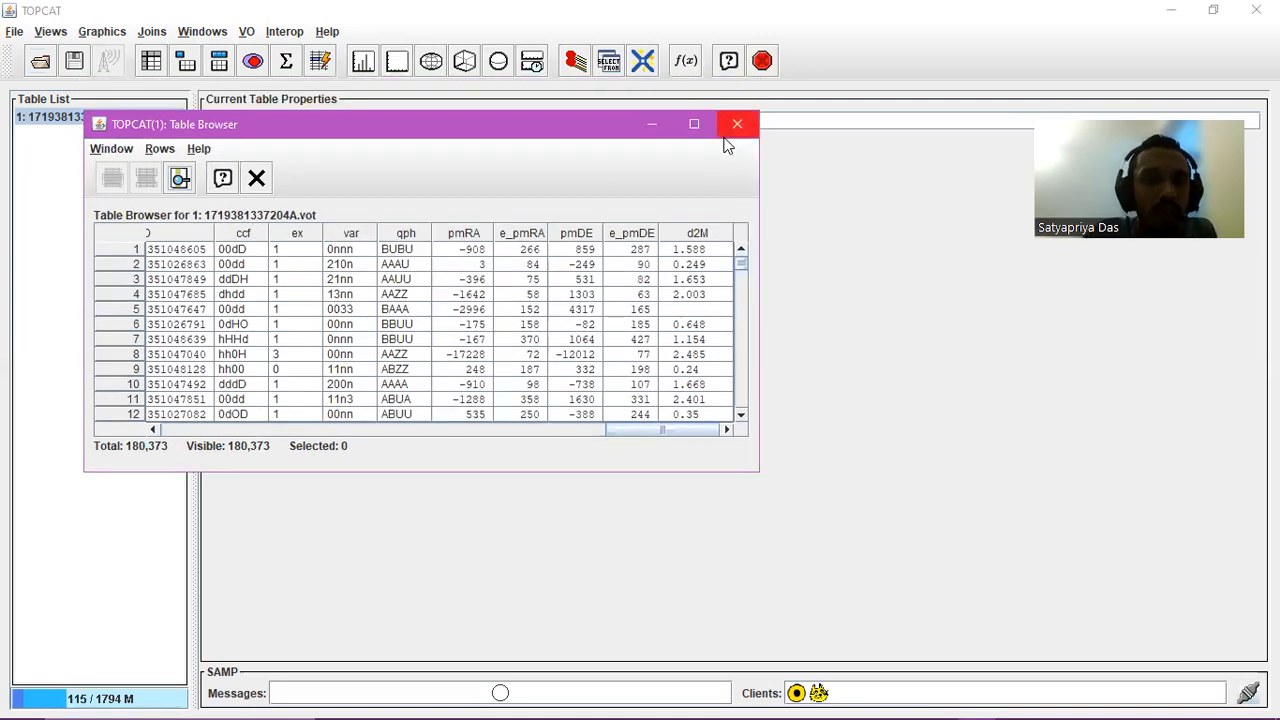
click(79, 119)
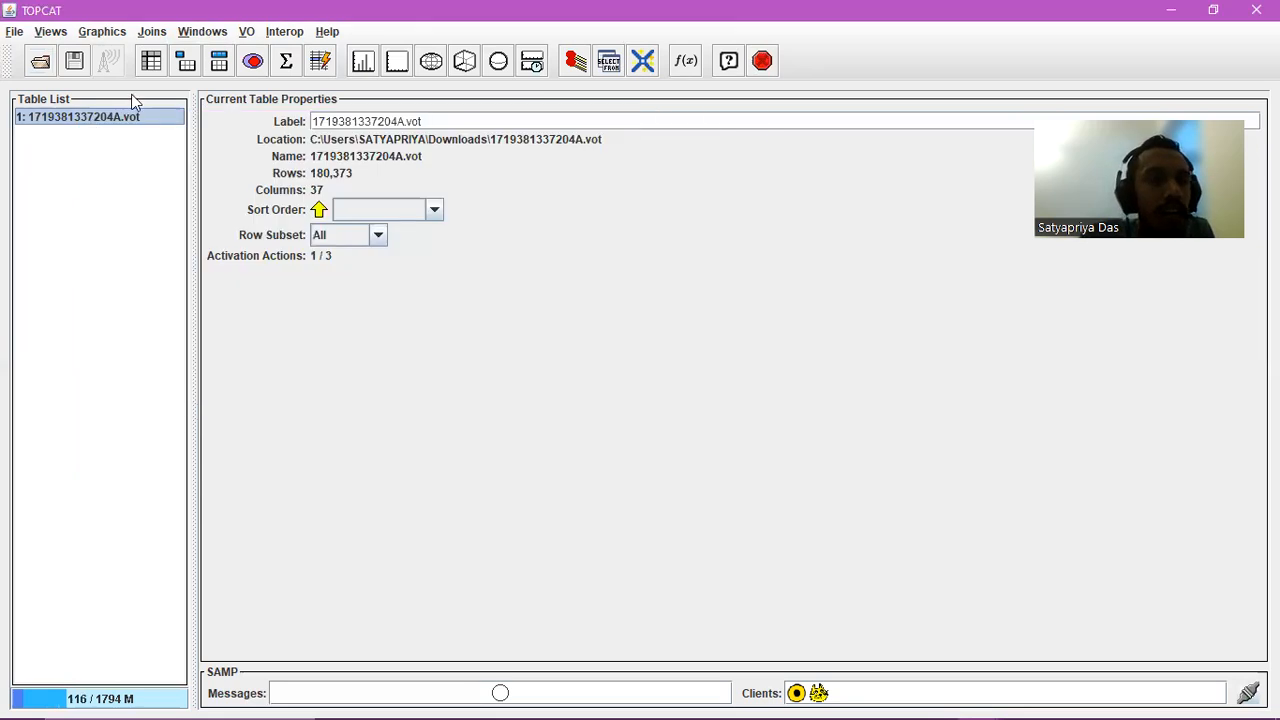
- Examine the table's column metadata, including names, IDs, classes and units from the first to the last columns, and close it
click(186, 64)
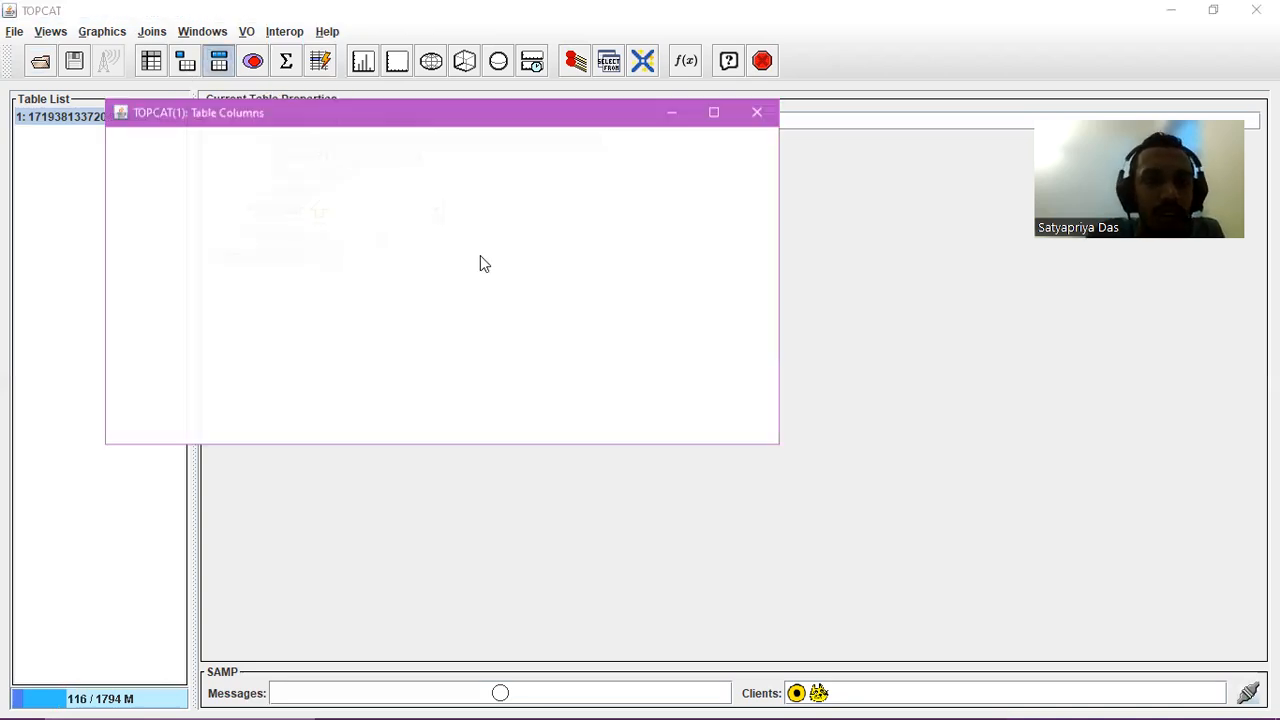
scroll(313, 287, down, 6)
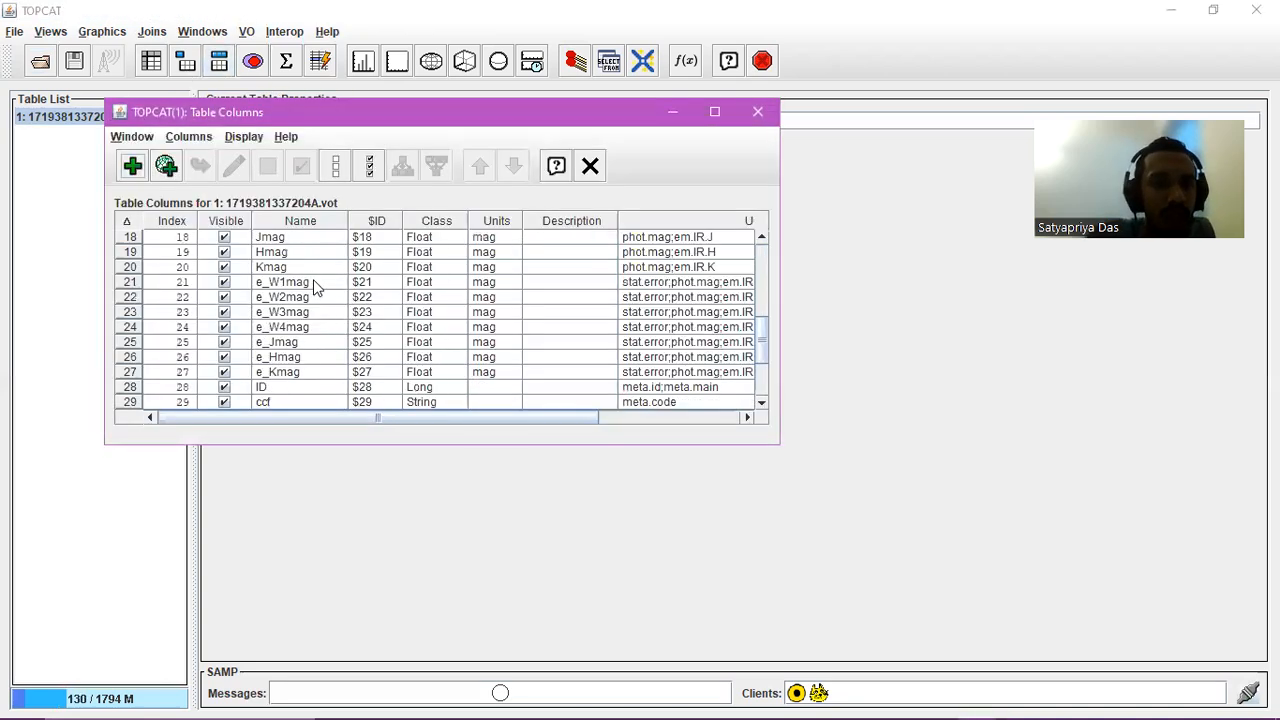
scroll(318, 262, up, 6)
scroll(315, 270, down, 3)
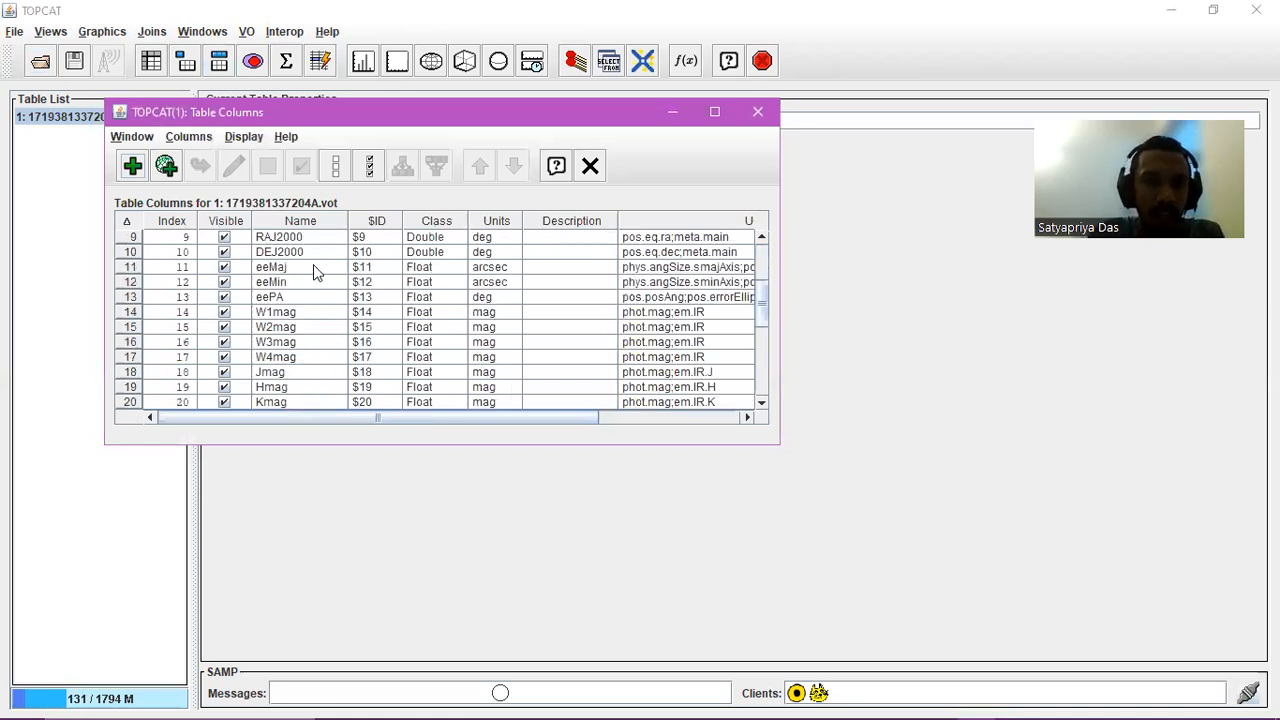
scroll(313, 272, up, 2)
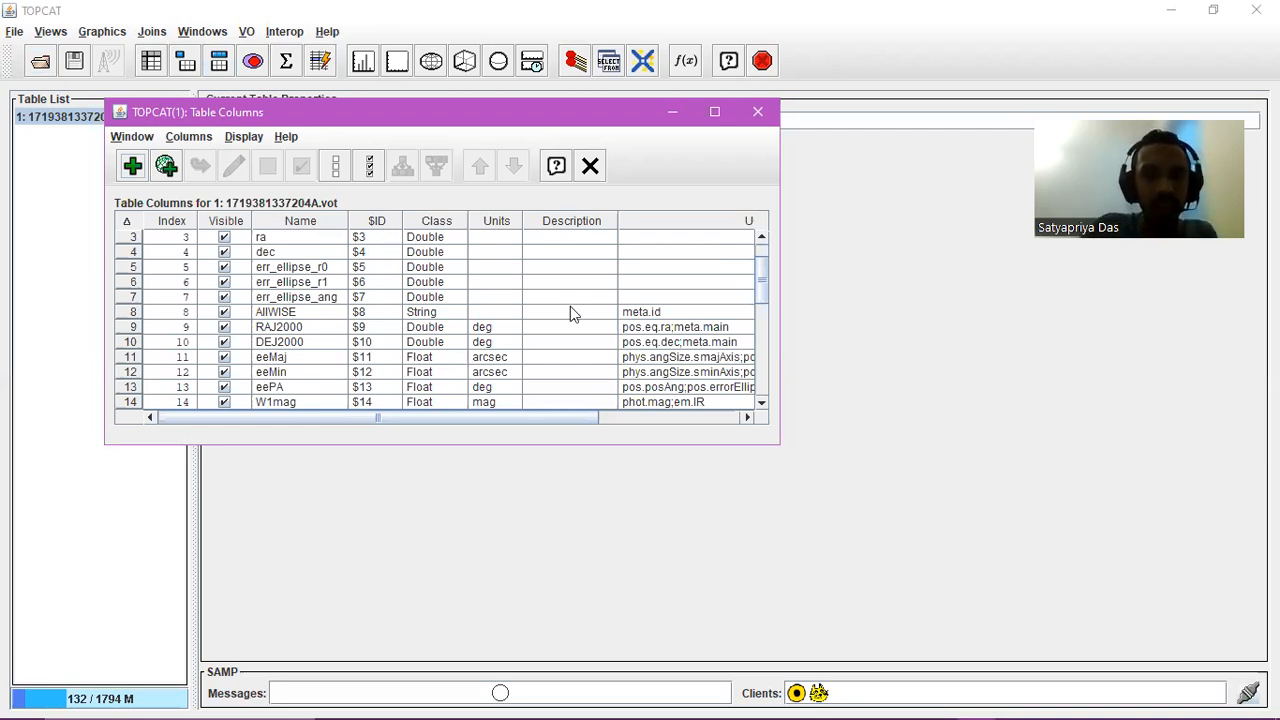
scroll(570, 310, down, 1)
scroll(437, 270, up, 1)
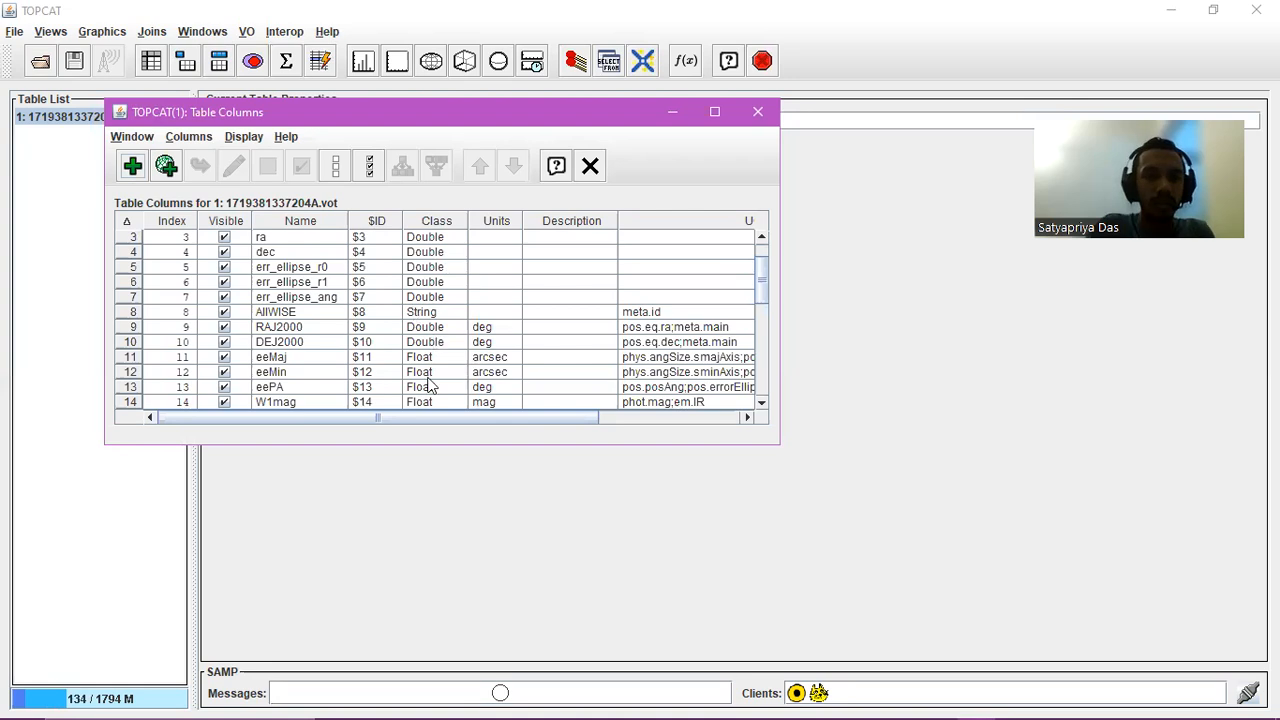
scroll(505, 331, down, 5)
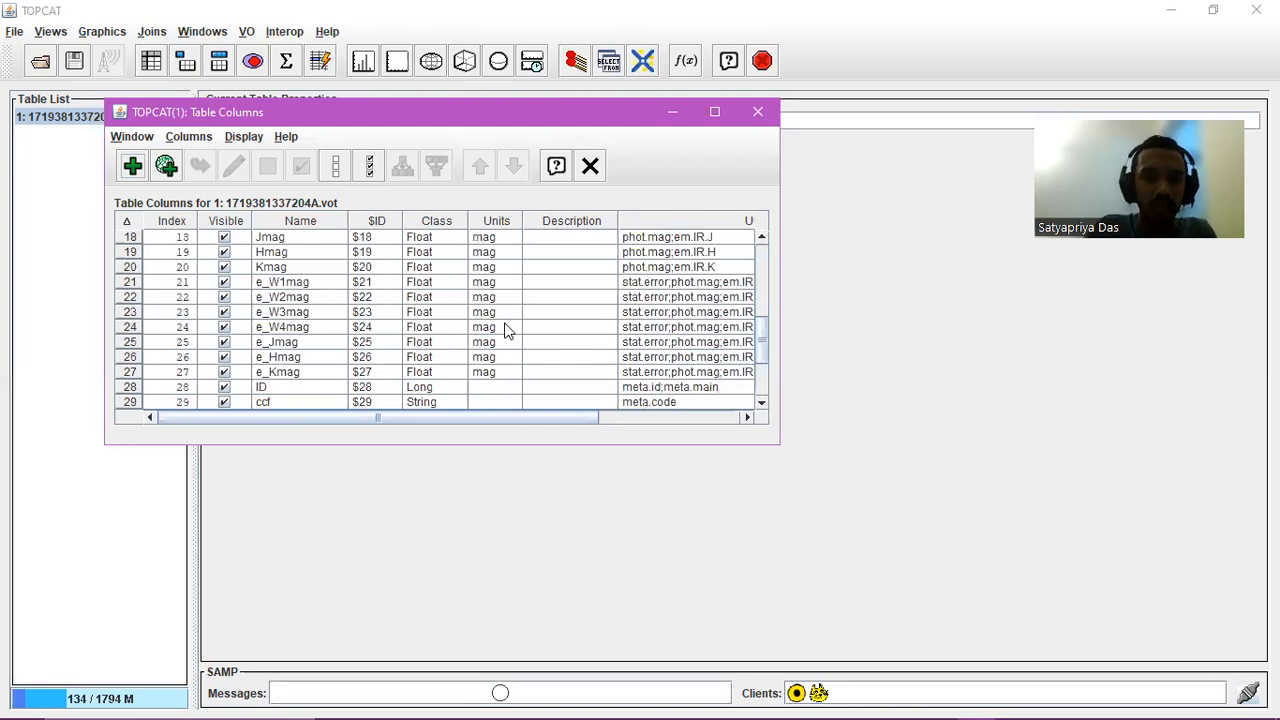
scroll(506, 331, down, 3)
scroll(506, 331, up, 4)
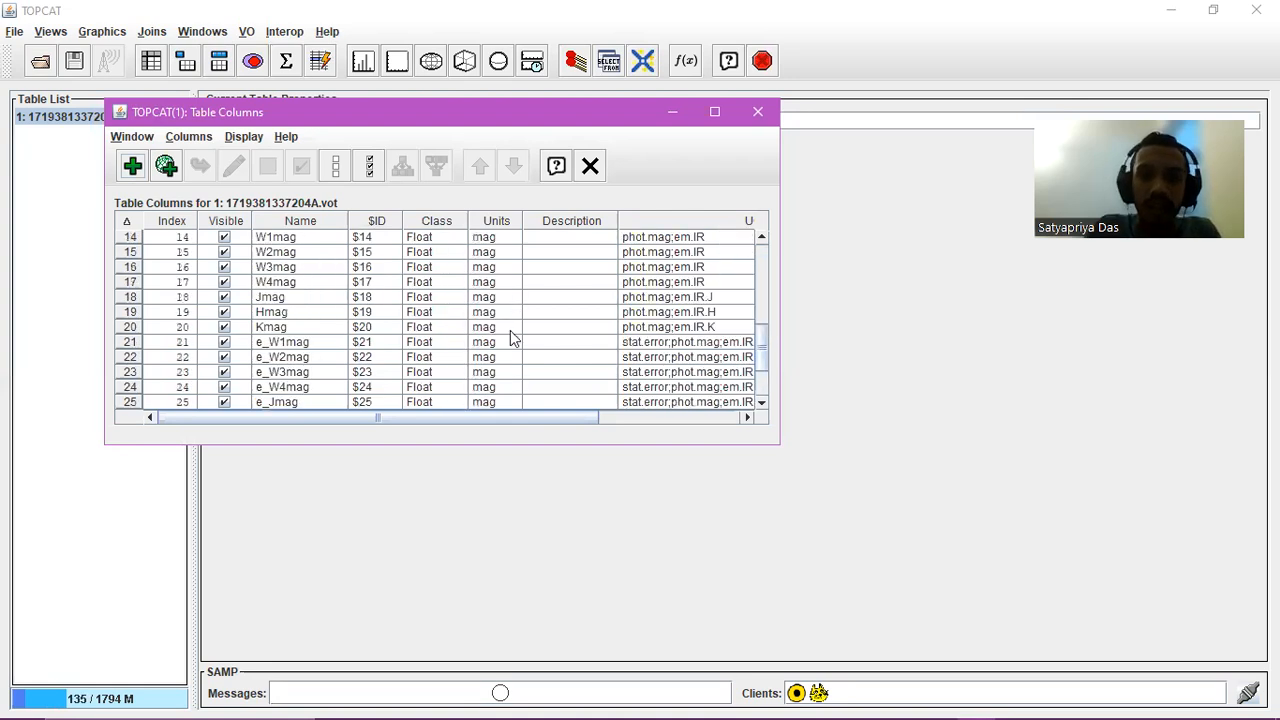
scroll(514, 331, up, 5)
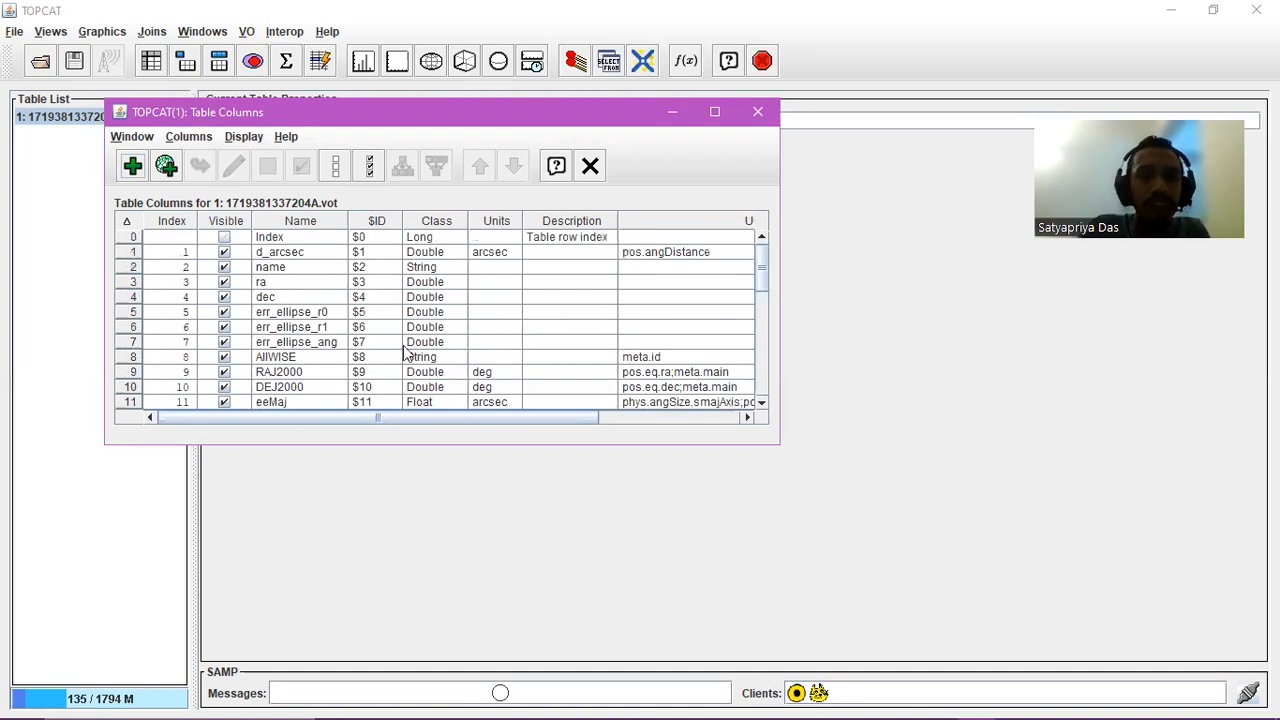
click(764, 117)
- View the table's row subsets and check the $ID of the err_ellipse_r0 column in the column metadata
click(253, 75)
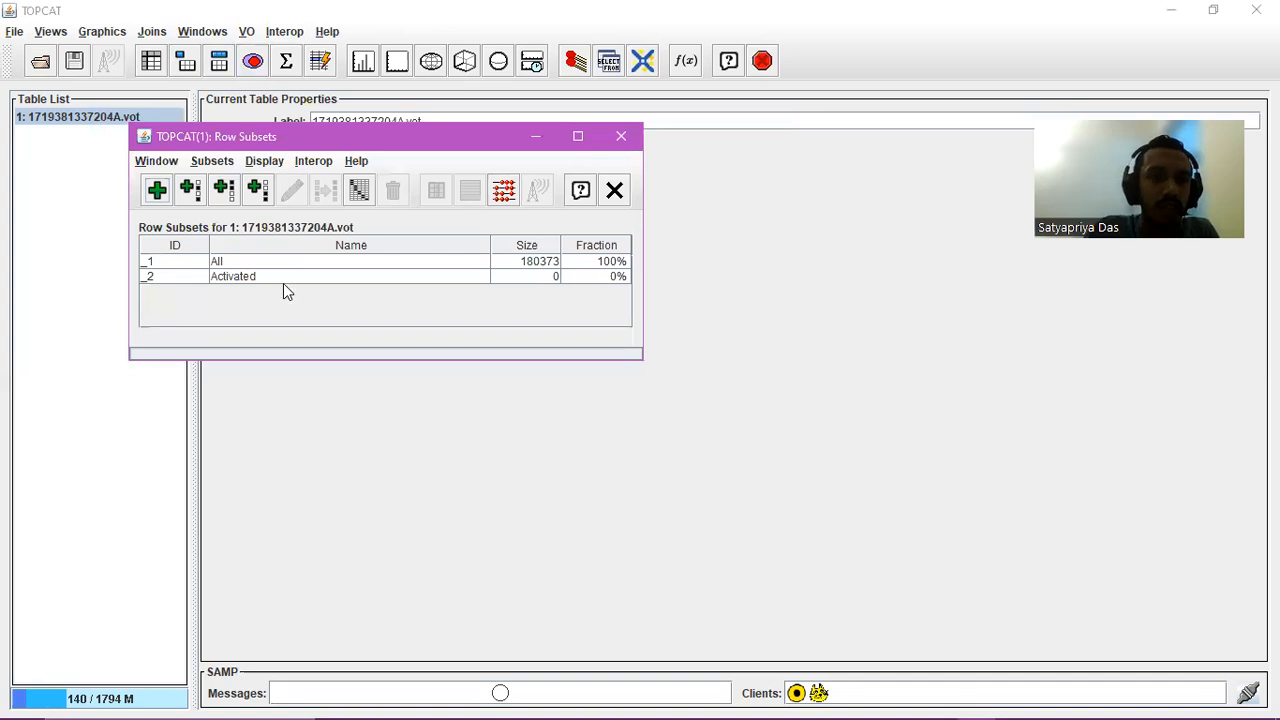
click(155, 190)
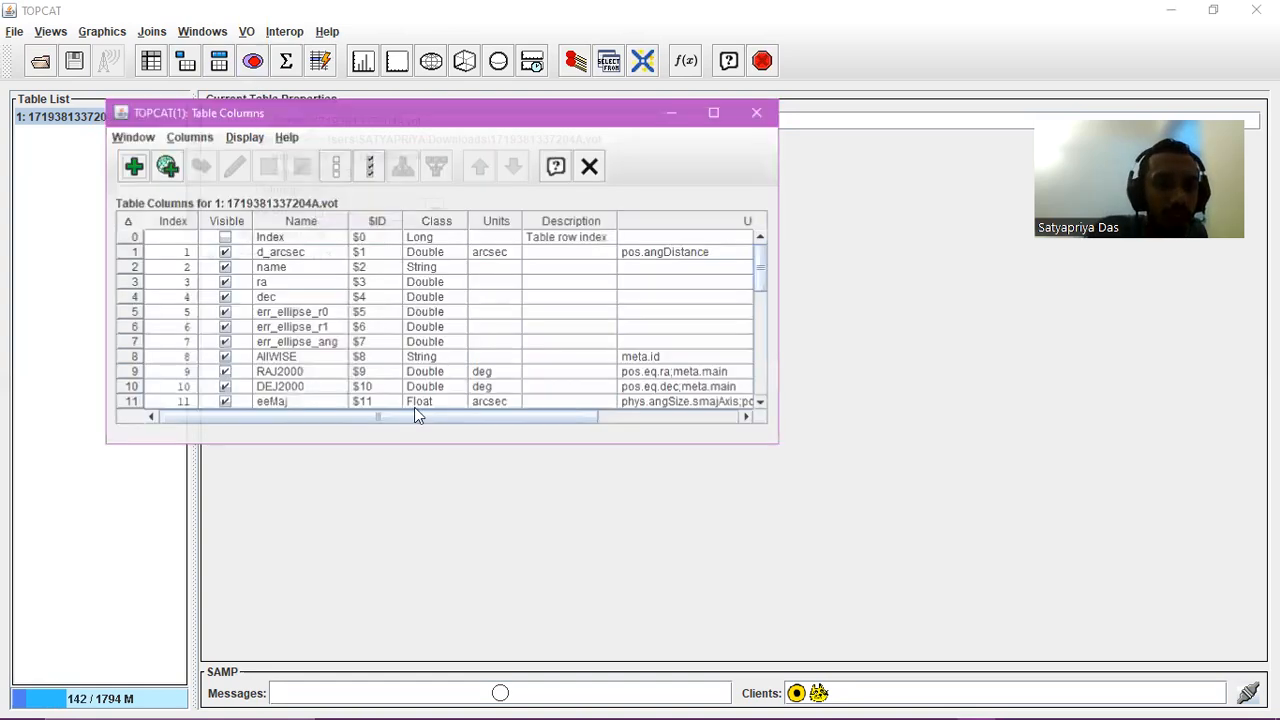
click(305, 314)
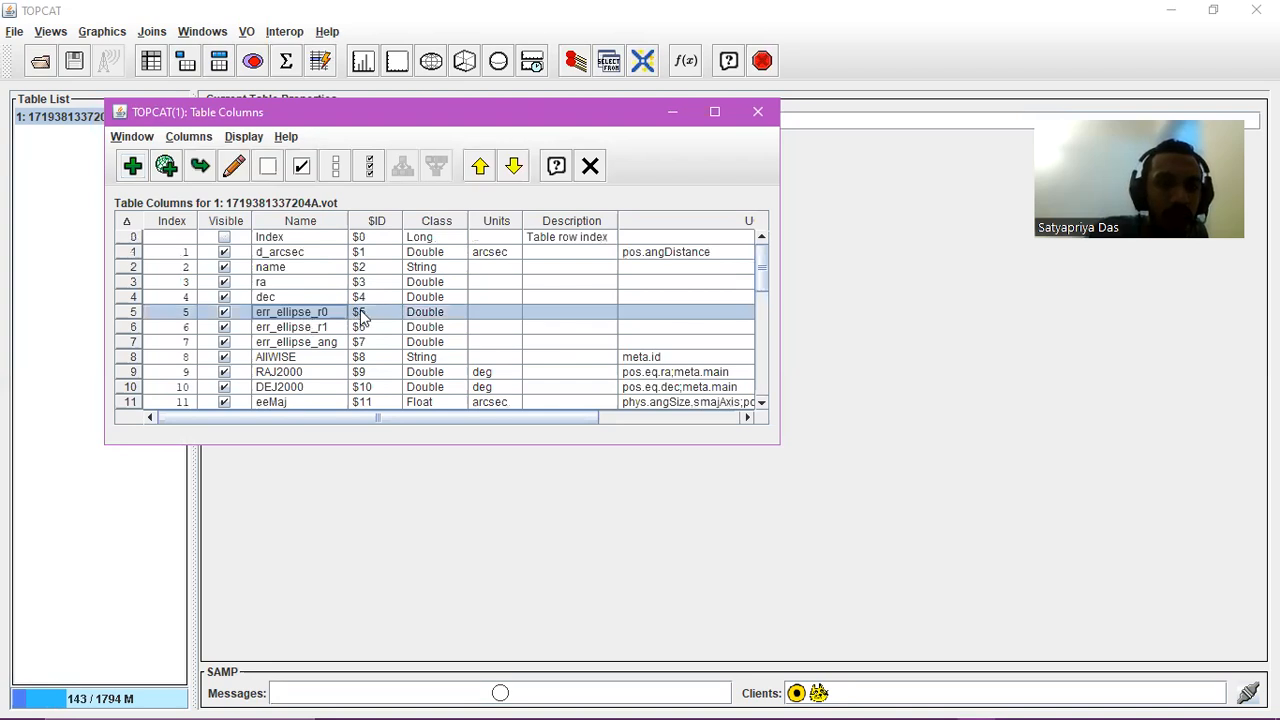
click(758, 112)
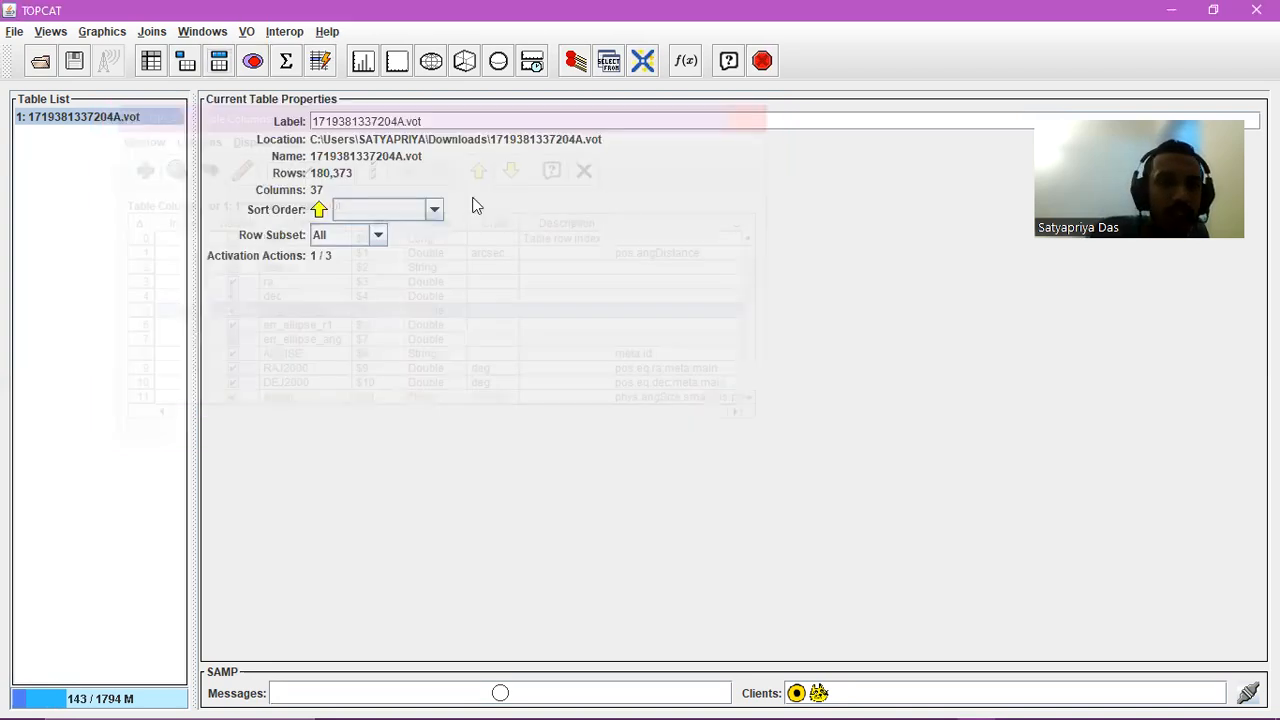
- Define a new row subset named error_subset with the expression $5<4
click(159, 190)
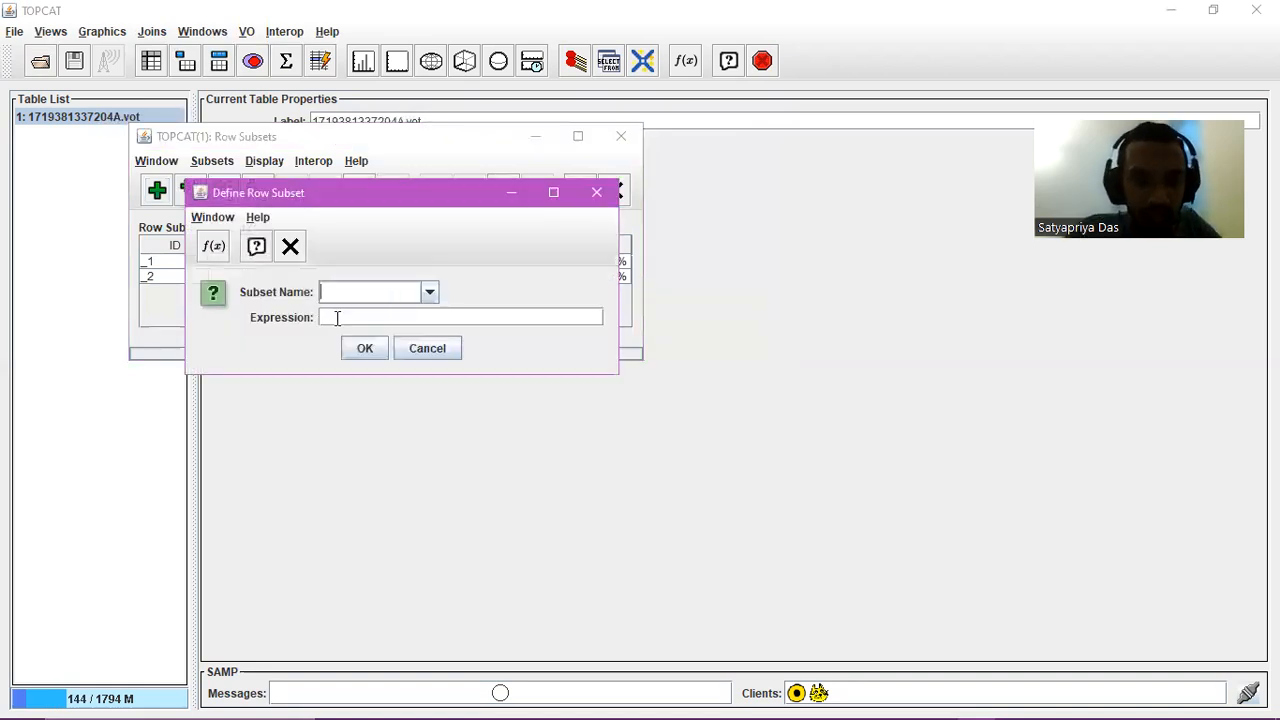
text(error)
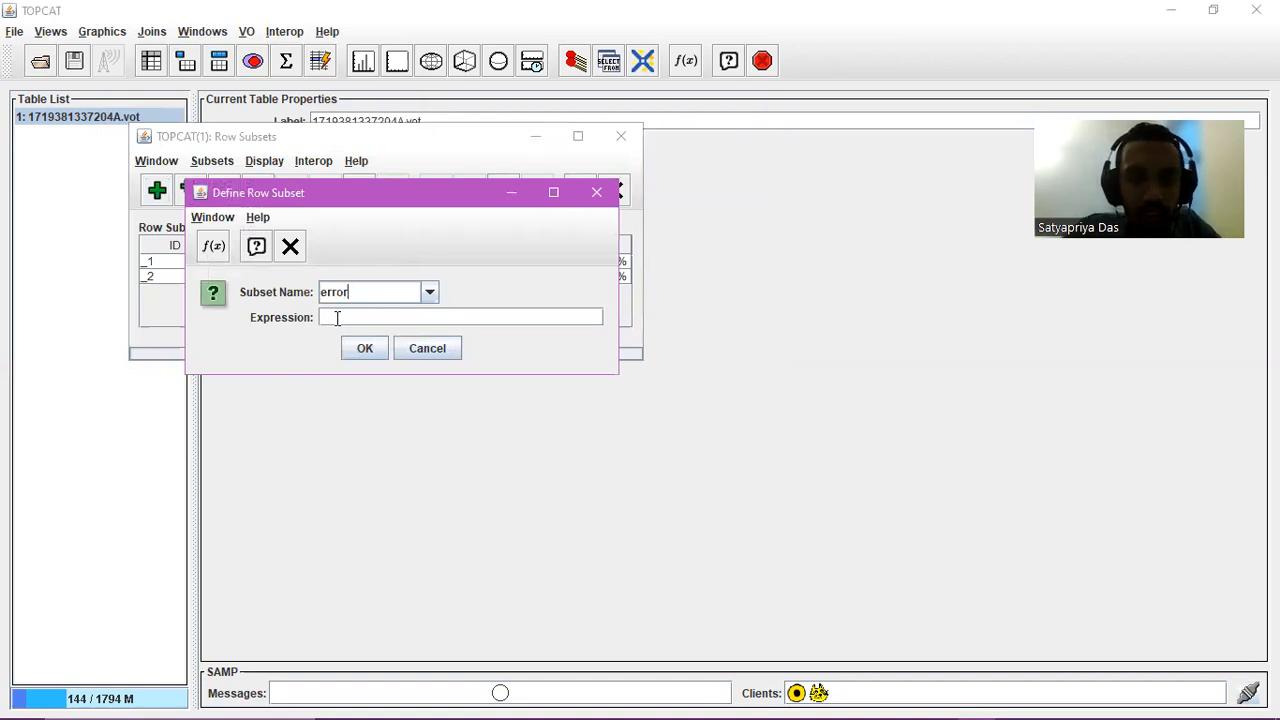
text(_subse)
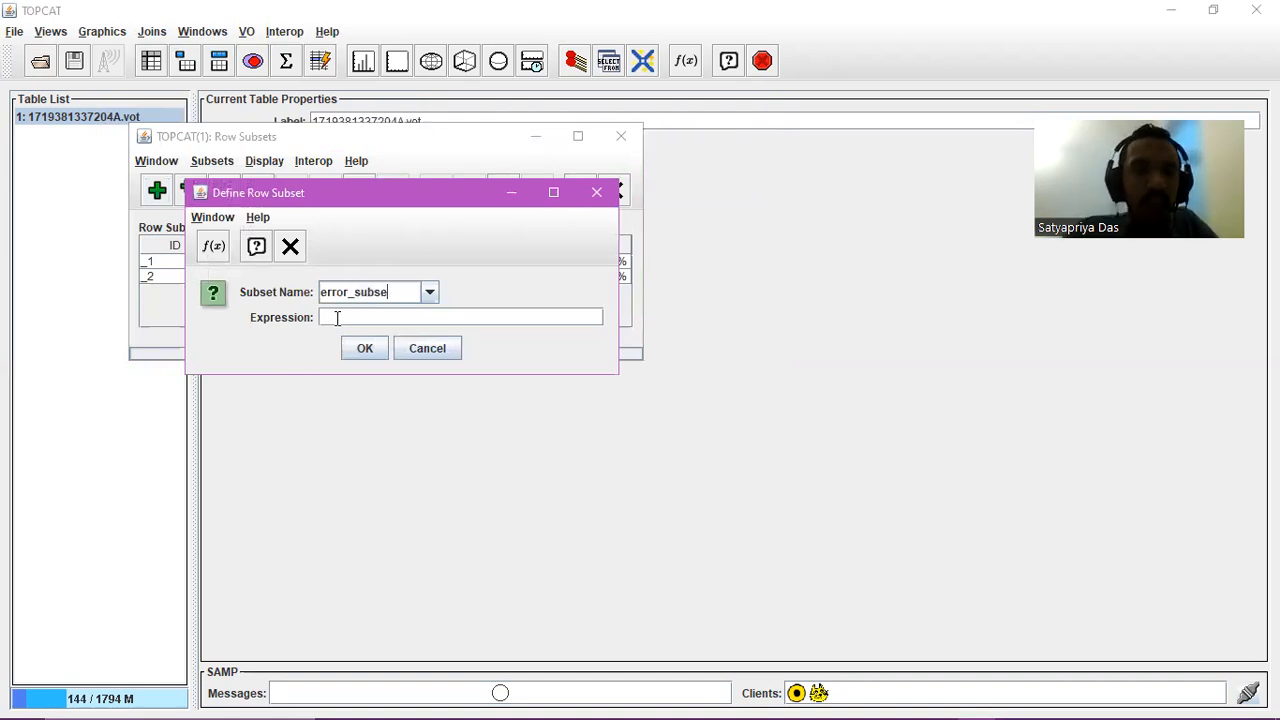
text(t)
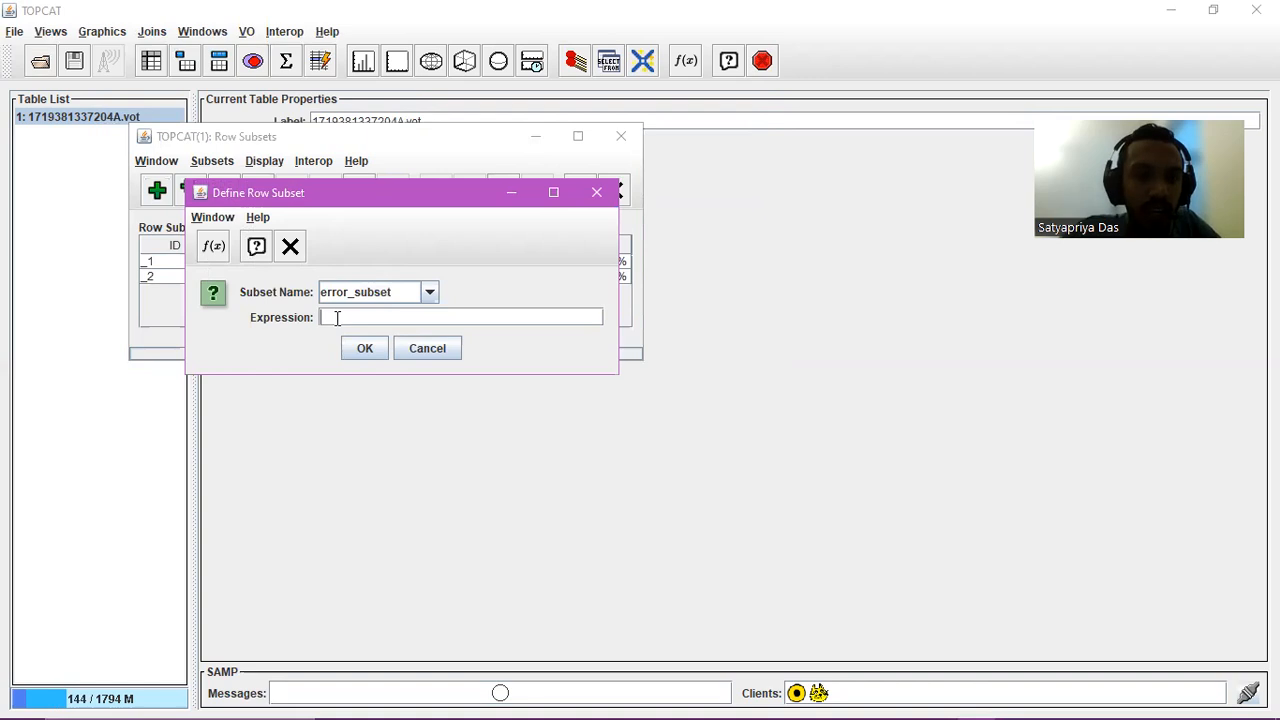
text($)
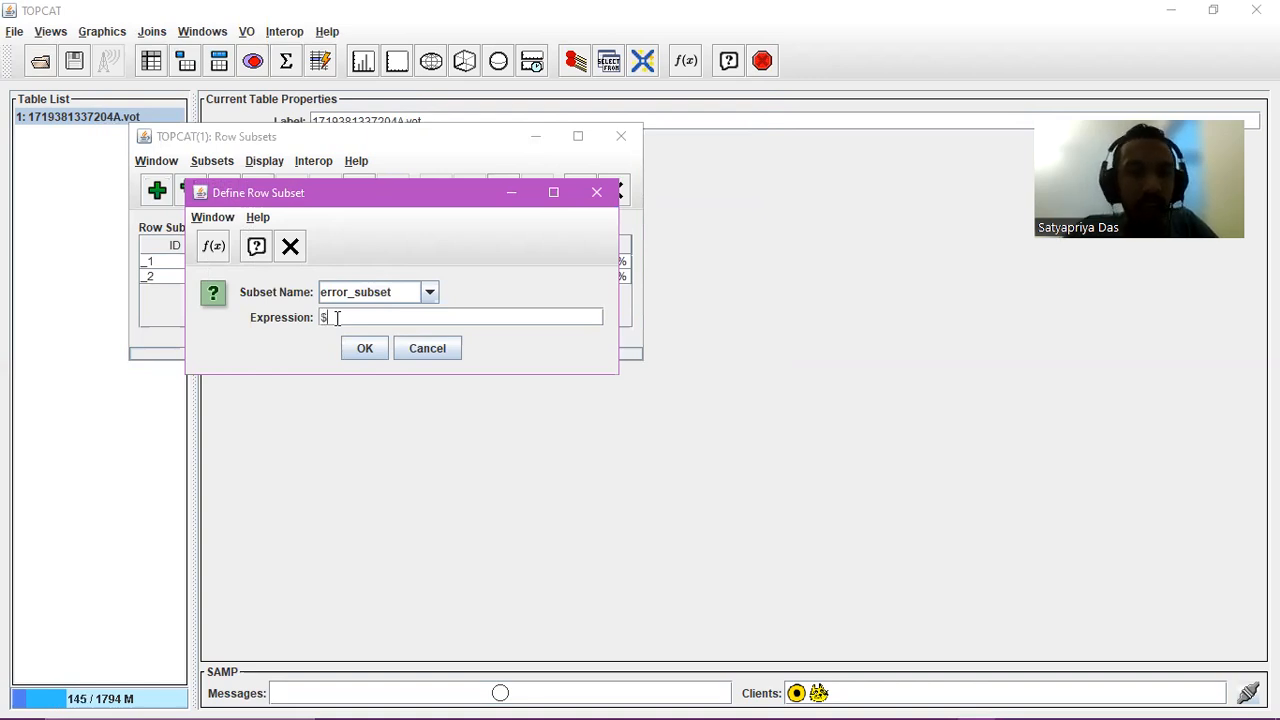
text(5)
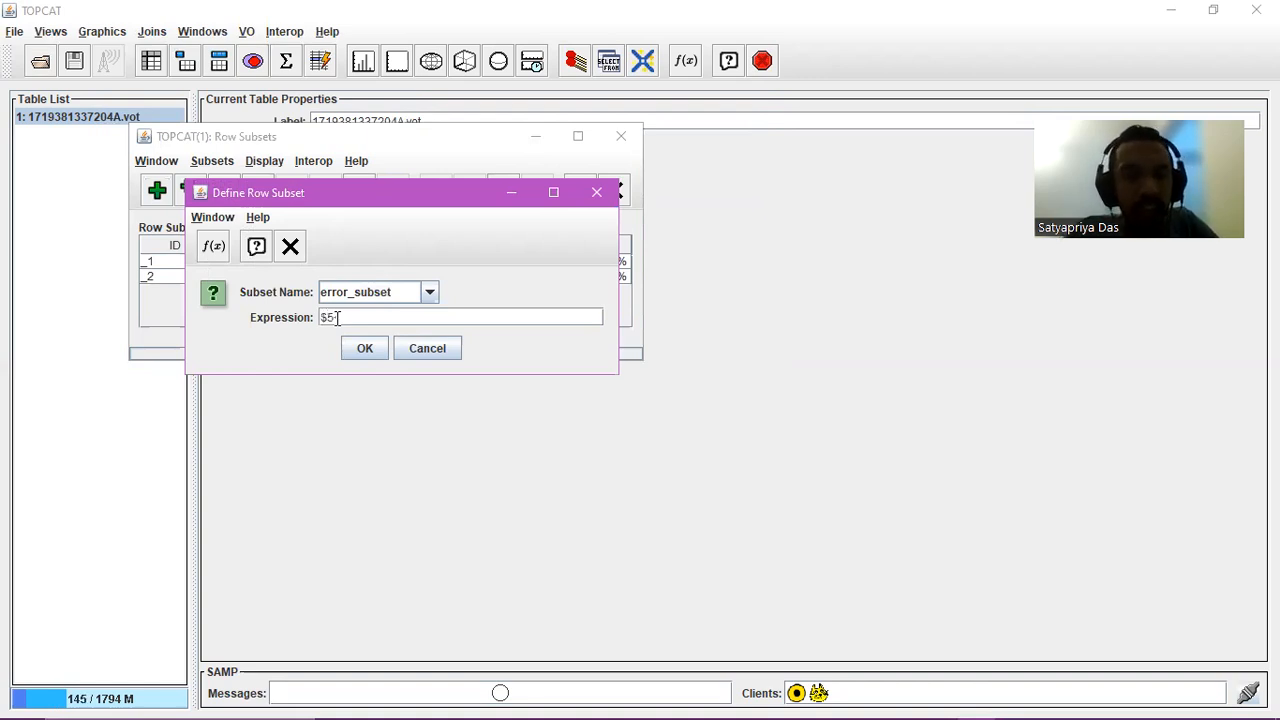
text(4)
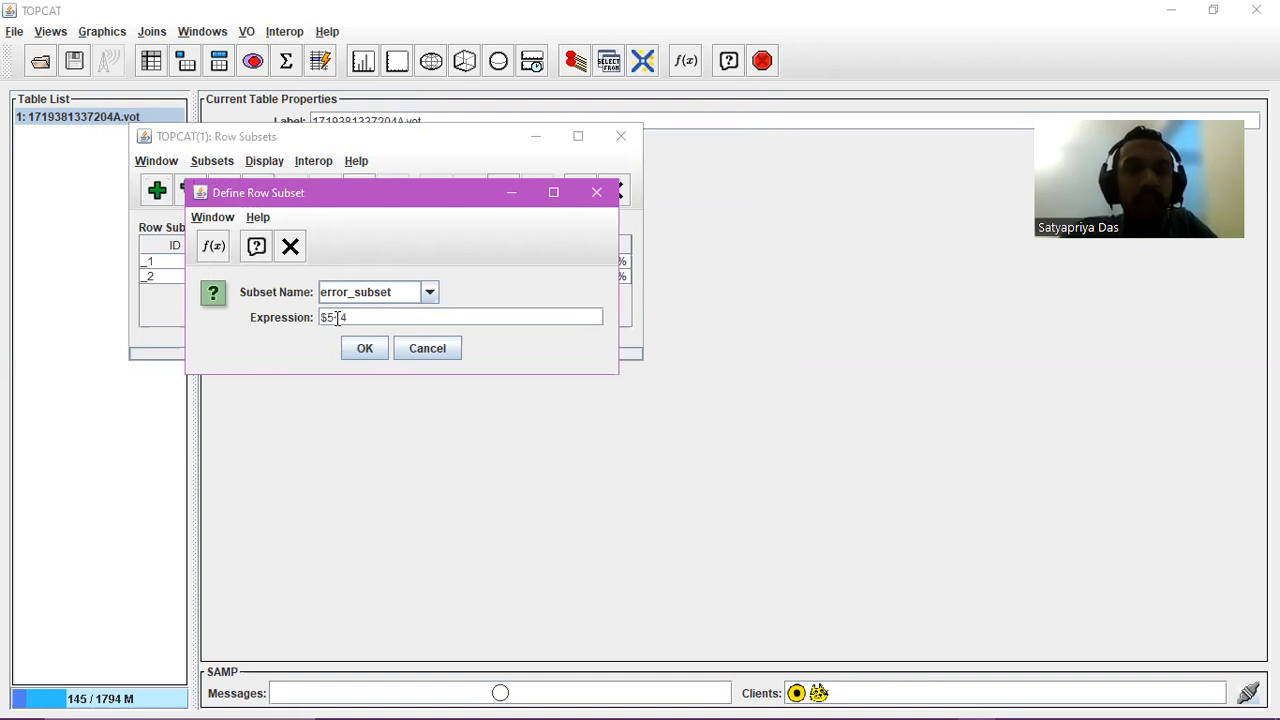
click(337, 317)
text(<)
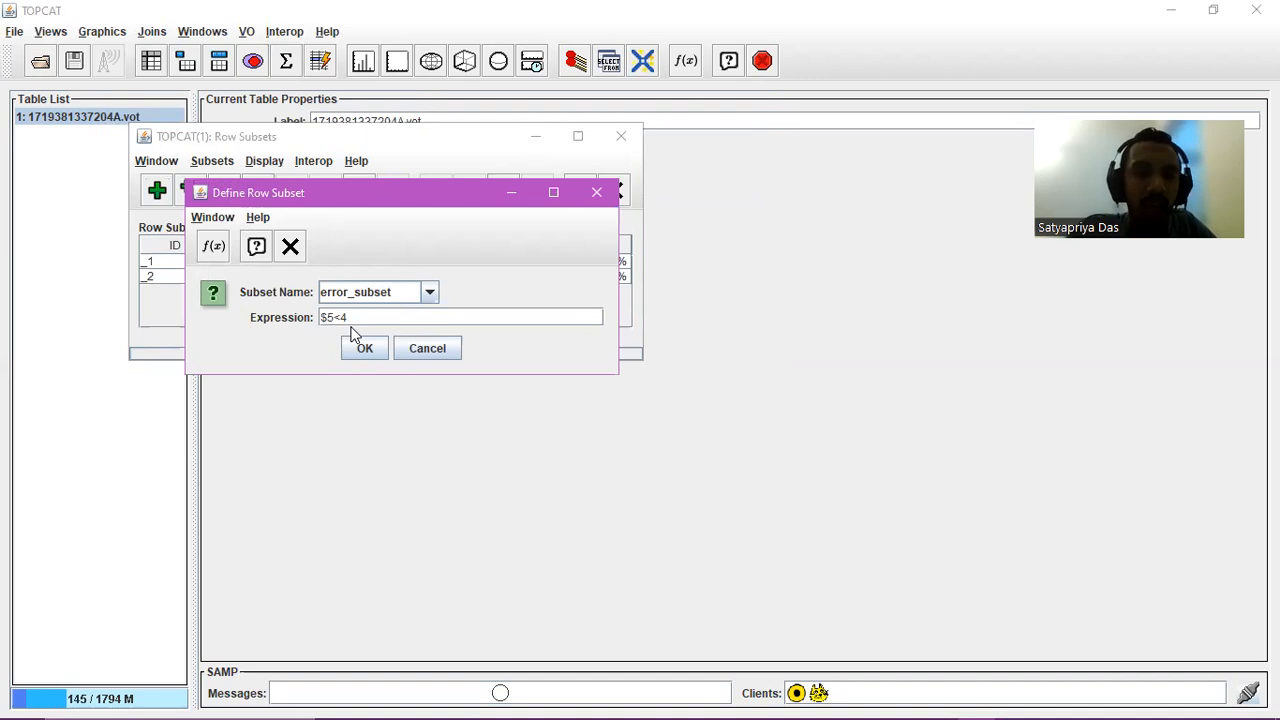
text(&)
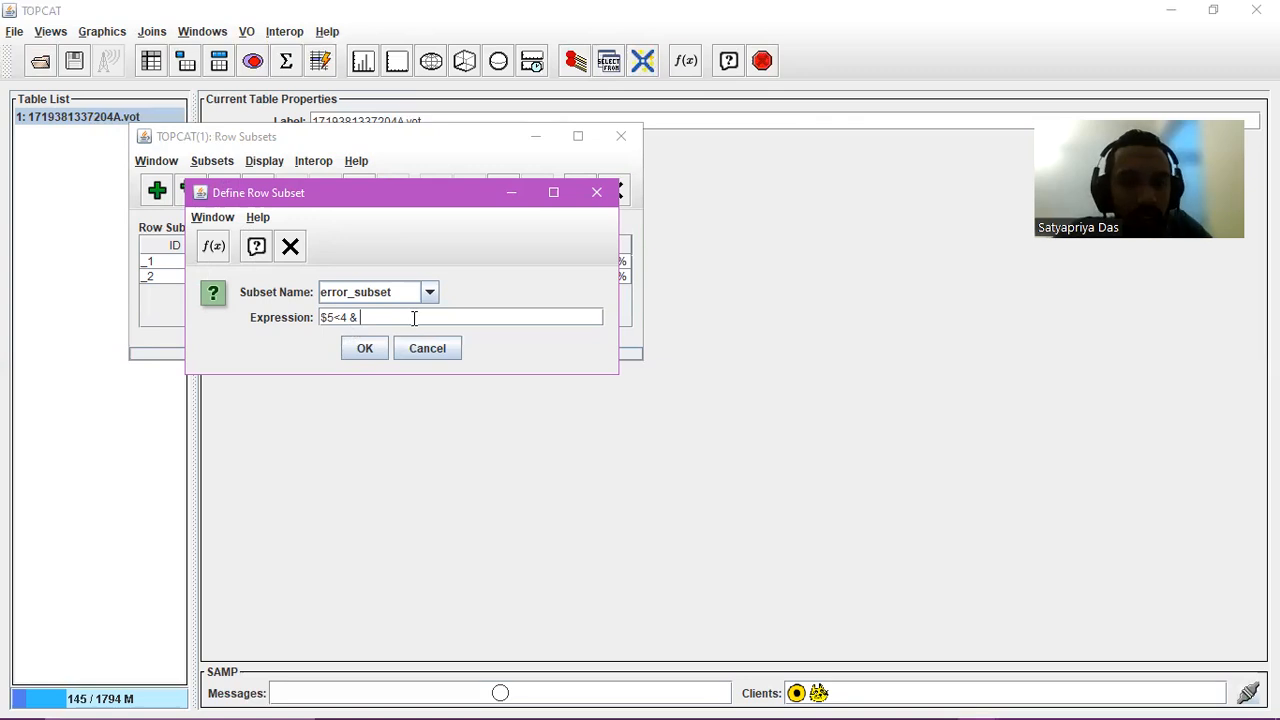
key(BackSpace)
key(BackSpace)
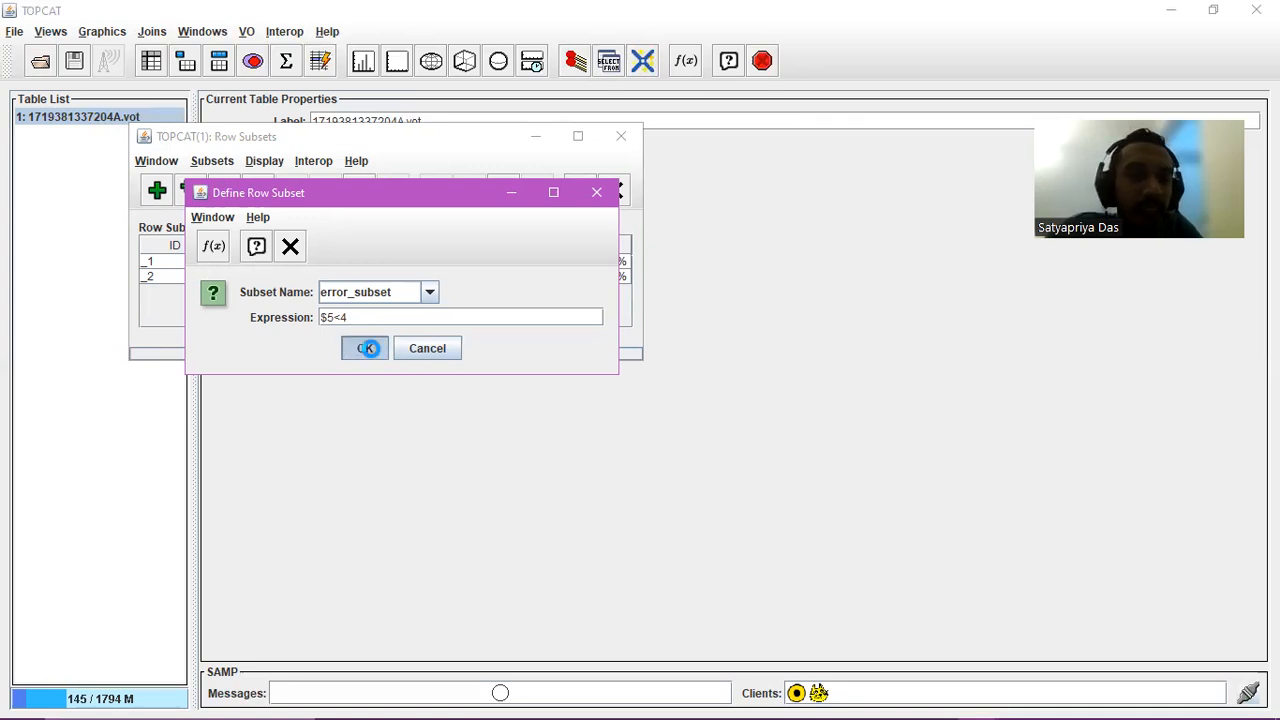
- Confirm the error_subset definition and close the row subsets list
click(367, 348)
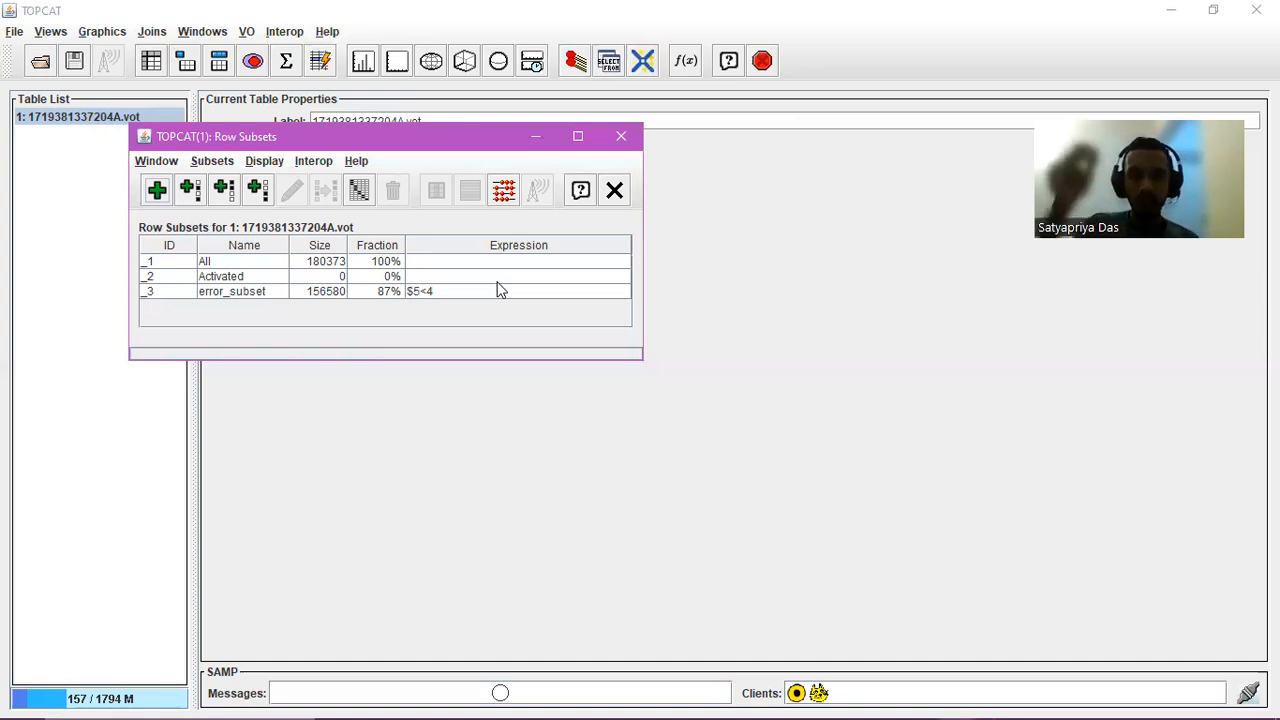
click(621, 137)
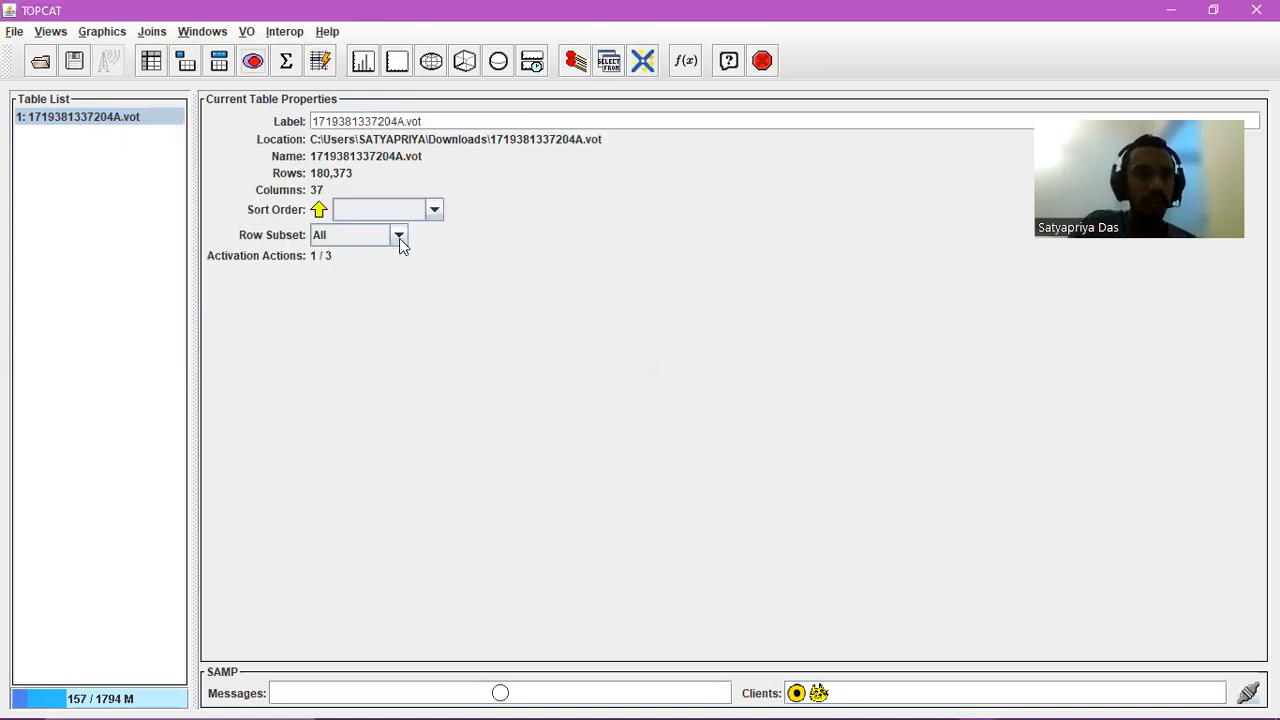
- Apply error_subset as the table's current row subset, and switch the row subset back to All
click(312, 234)
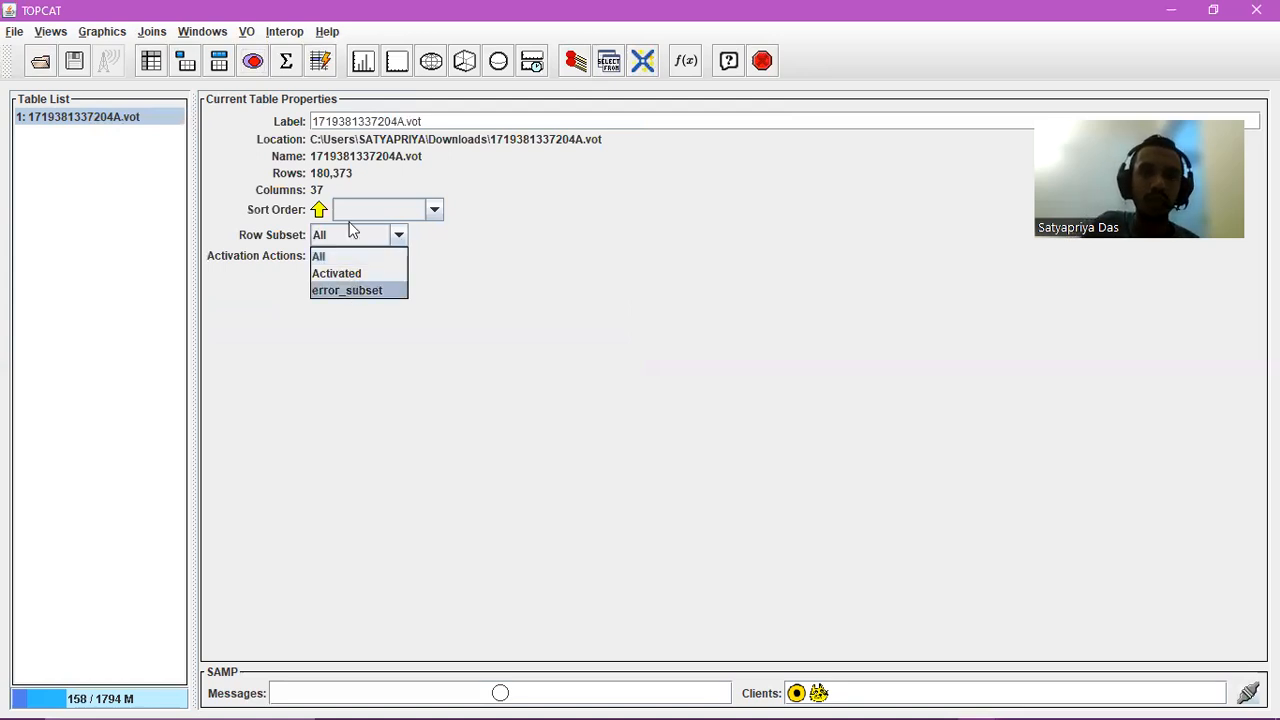
click(360, 290)
click(400, 235)
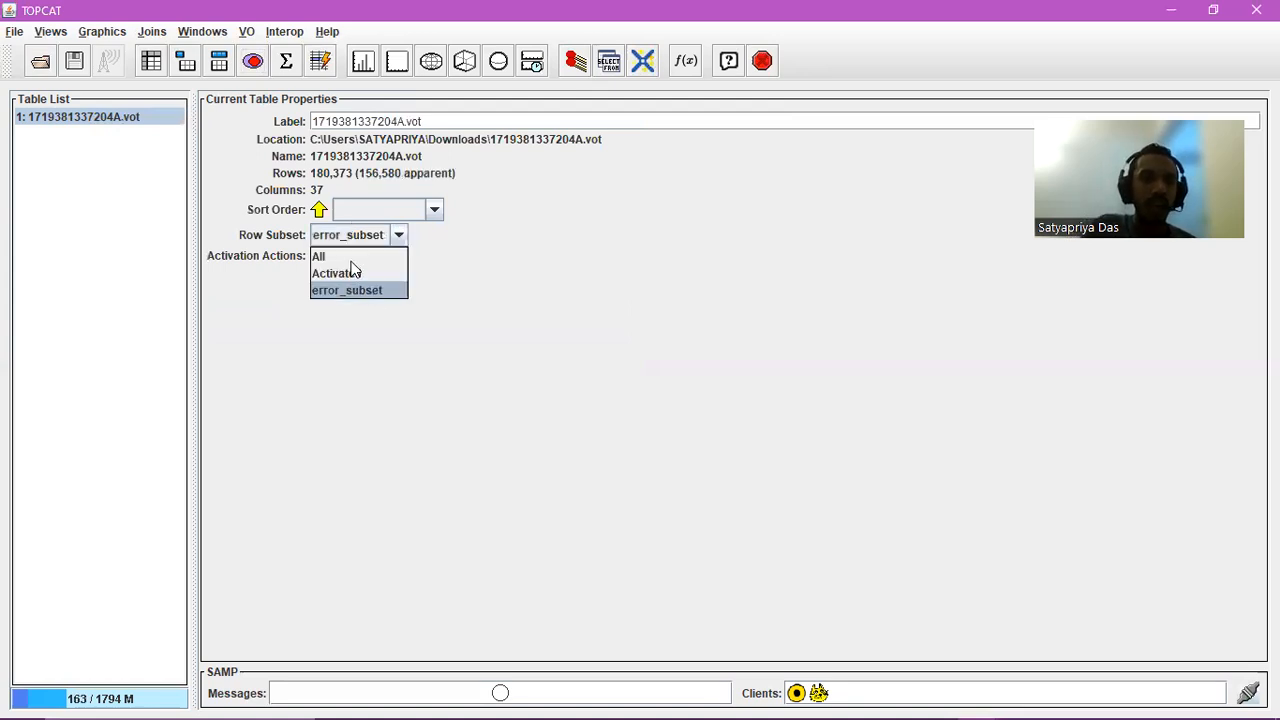
- Create a subset named a from rows 1 to 10 of the table's cell data, and close the table browser
double_click(97, 121)
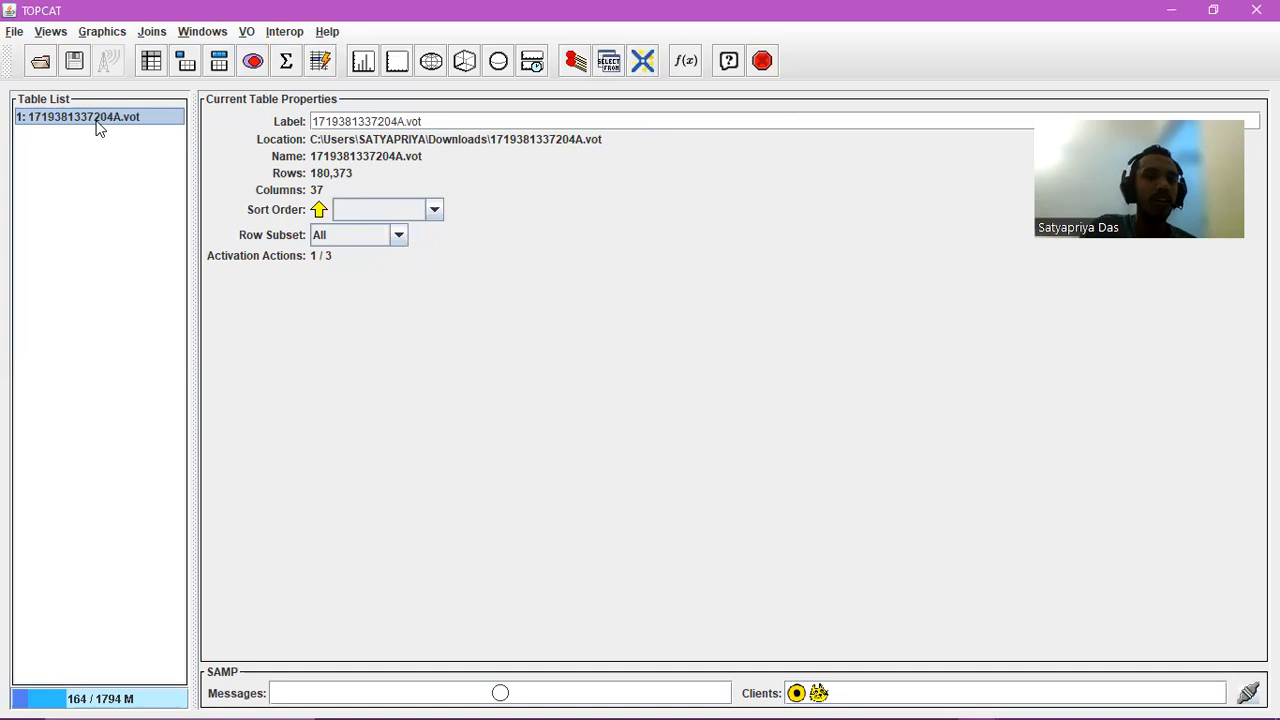
click(189, 249)
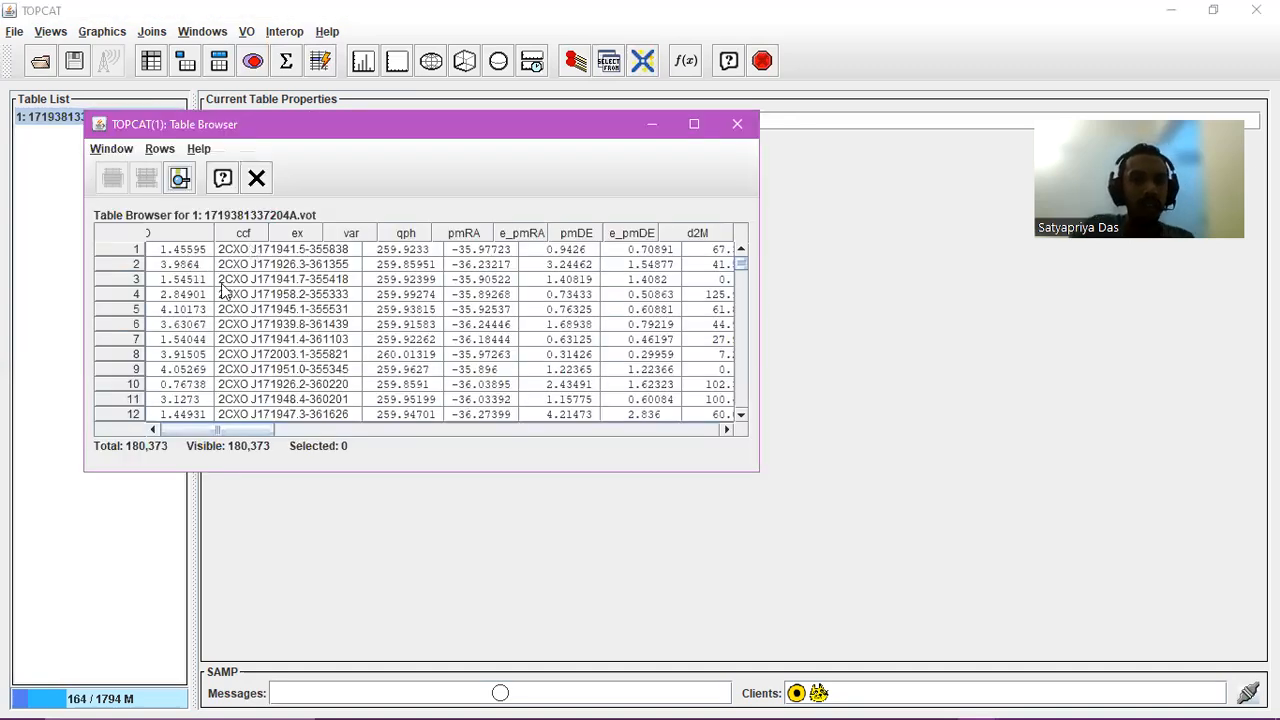
shift+click(181, 390)
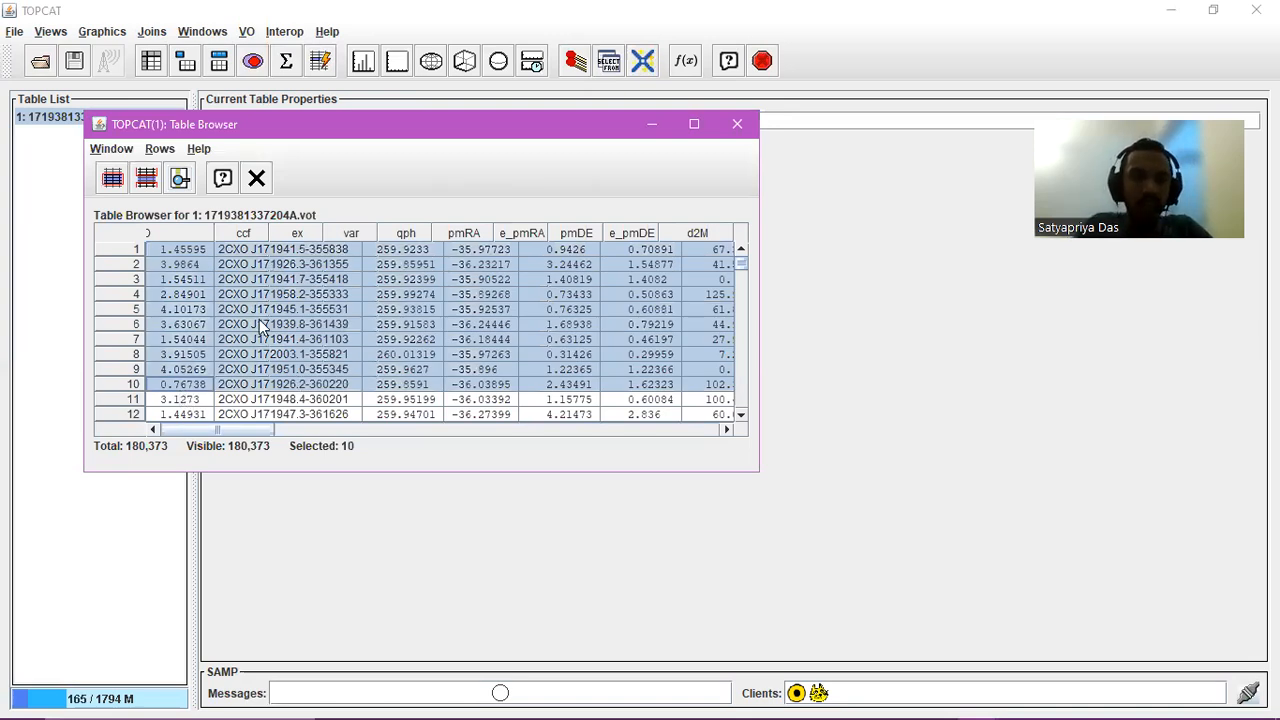
click(120, 182)
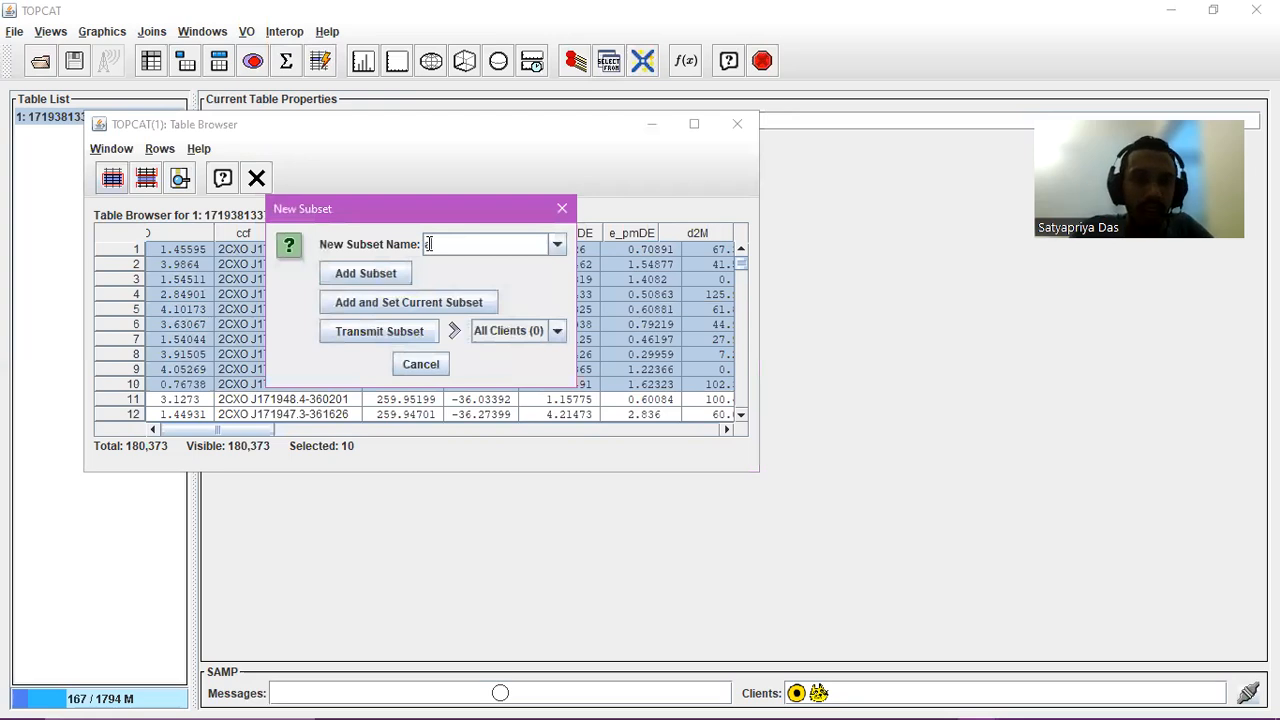
key(Return)
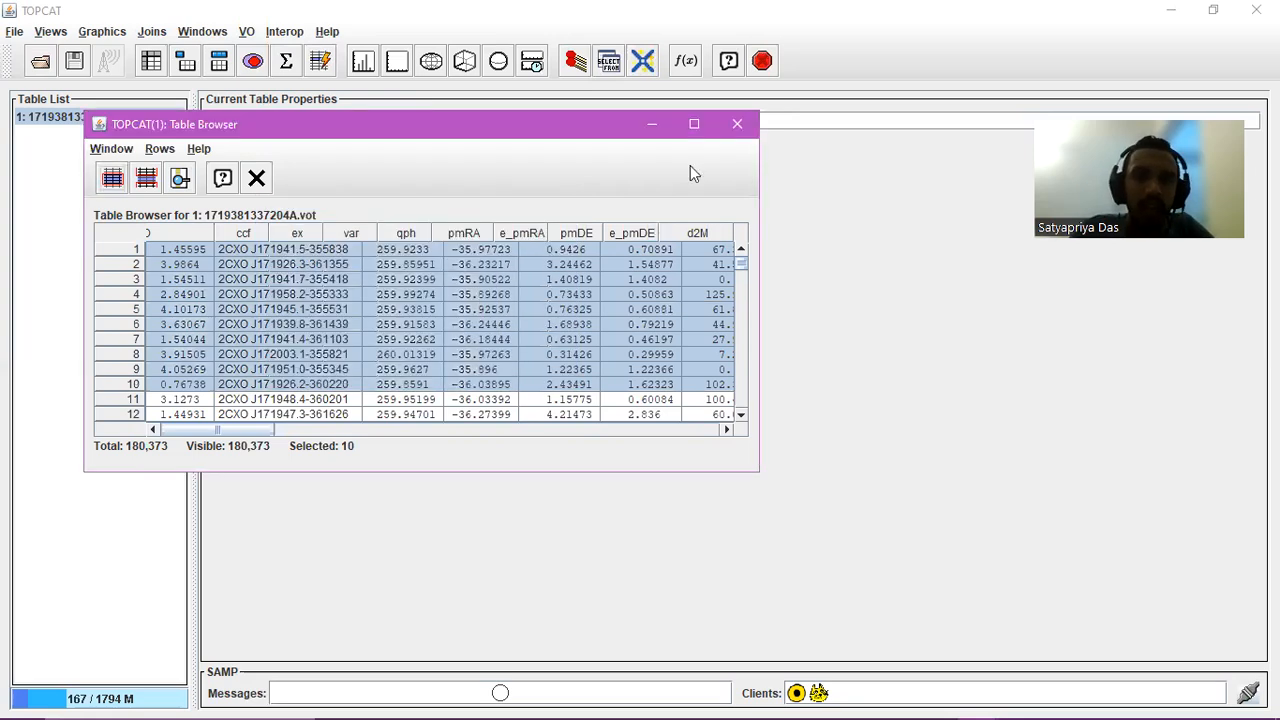
click(722, 130)
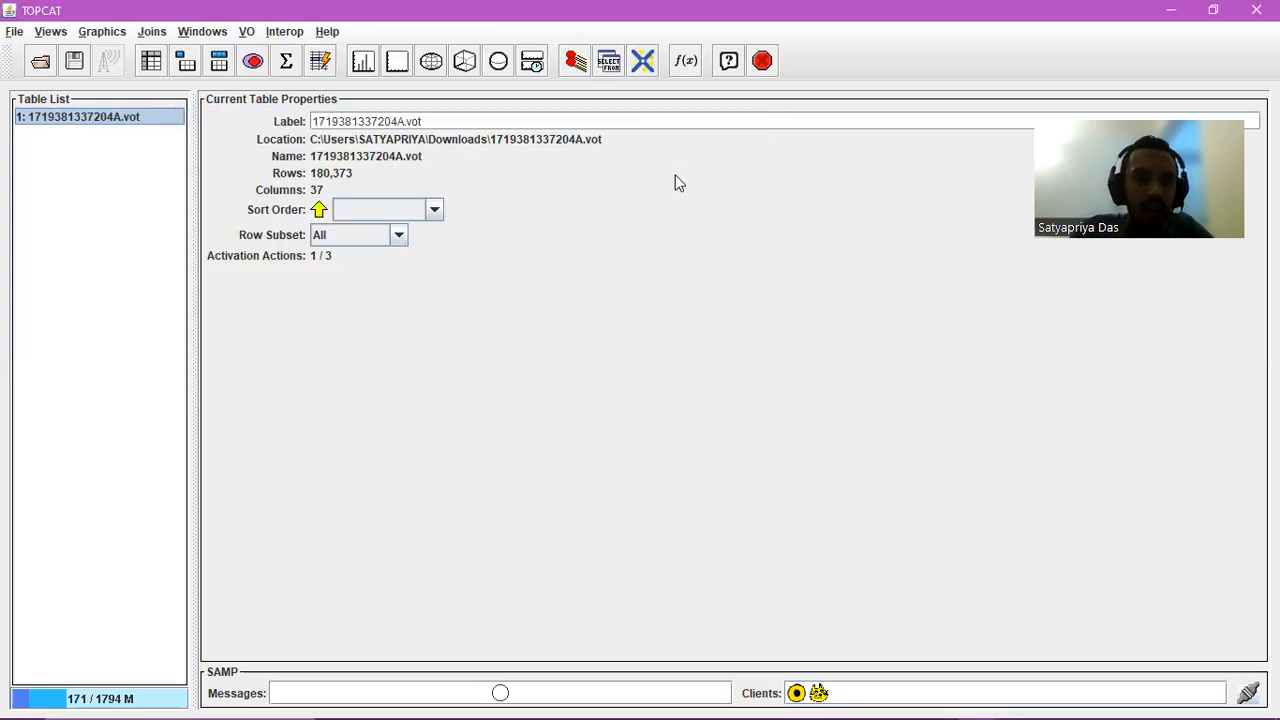
- Set the table's current row subset to a
click(399, 236)
click(352, 307)
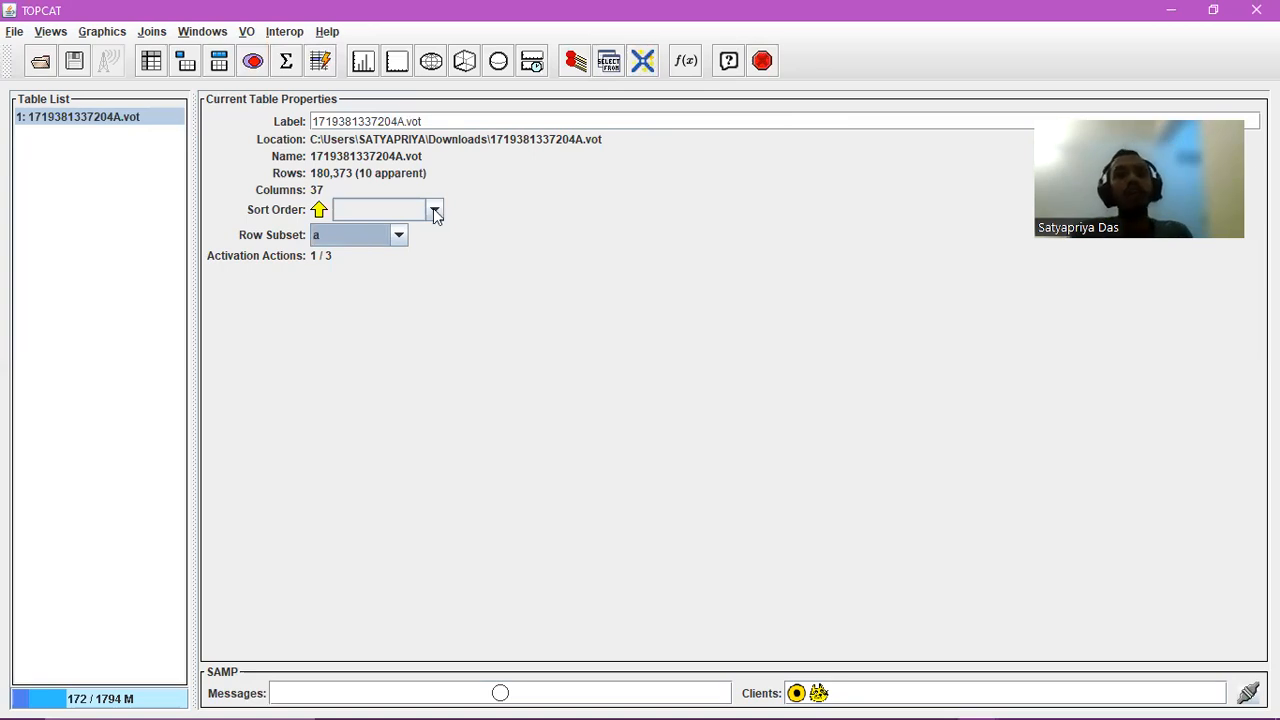
click(166, 122)
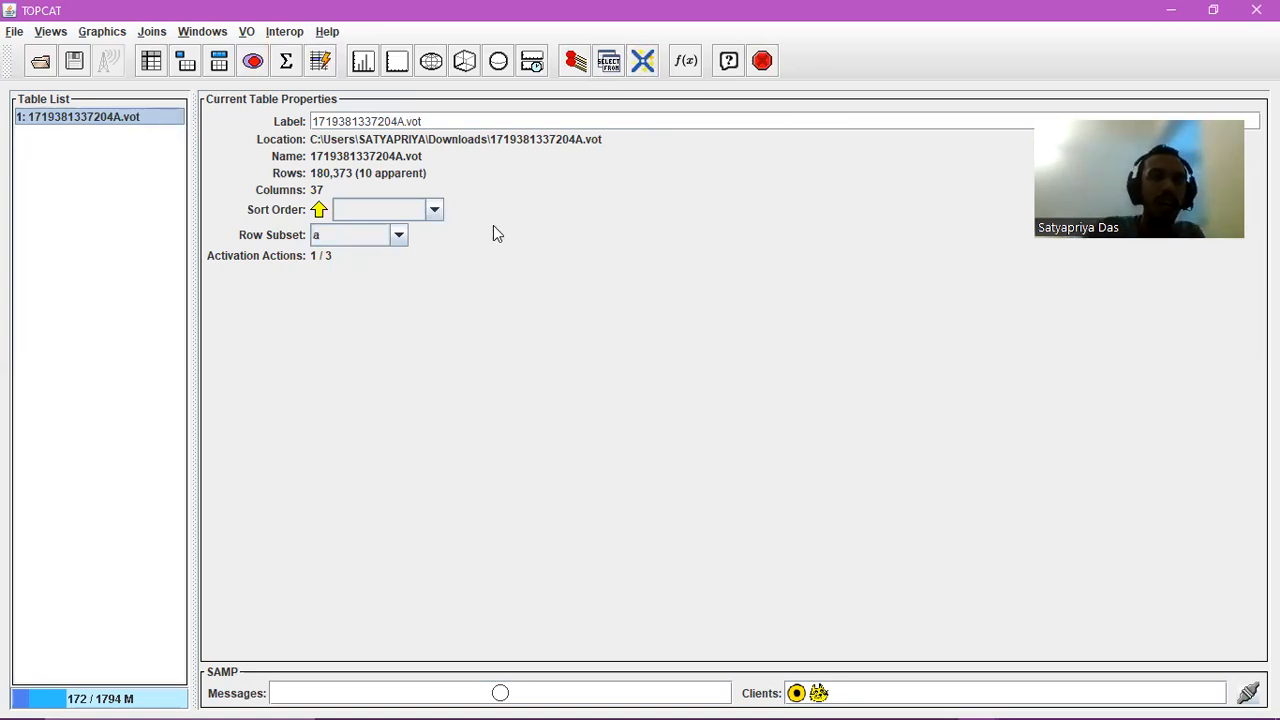
- Browse the rows of subset a across to the last columns, view the dec column's sort and edit options, and close the table browser
double_click(118, 114)
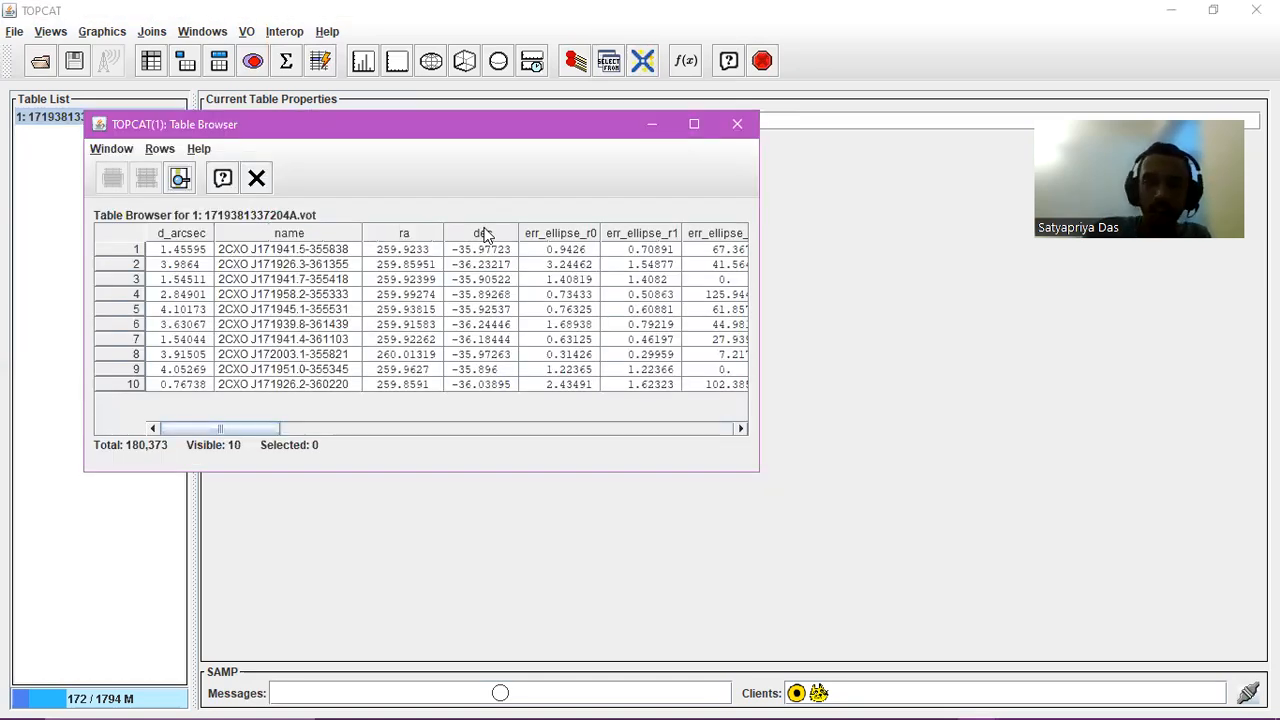
right_click(485, 234)
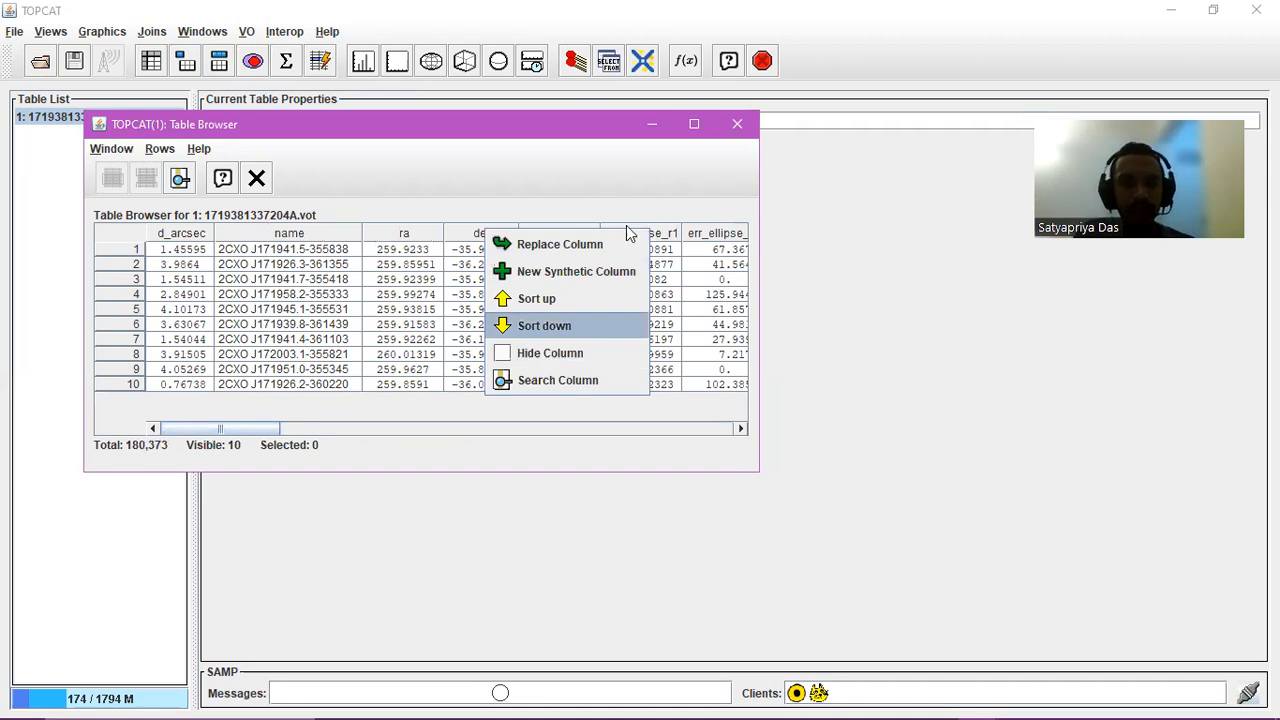
click(431, 342)
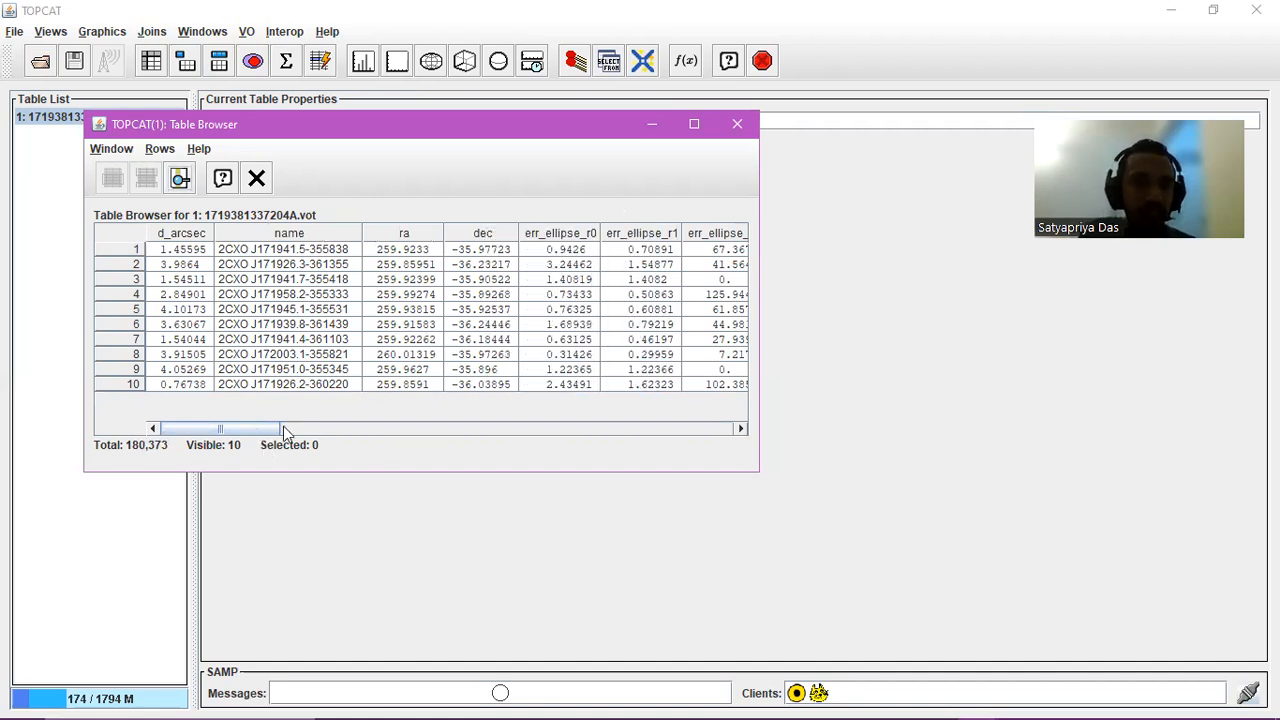
scroll(283, 426, down, 2)
scroll(663, 414, down, 6)
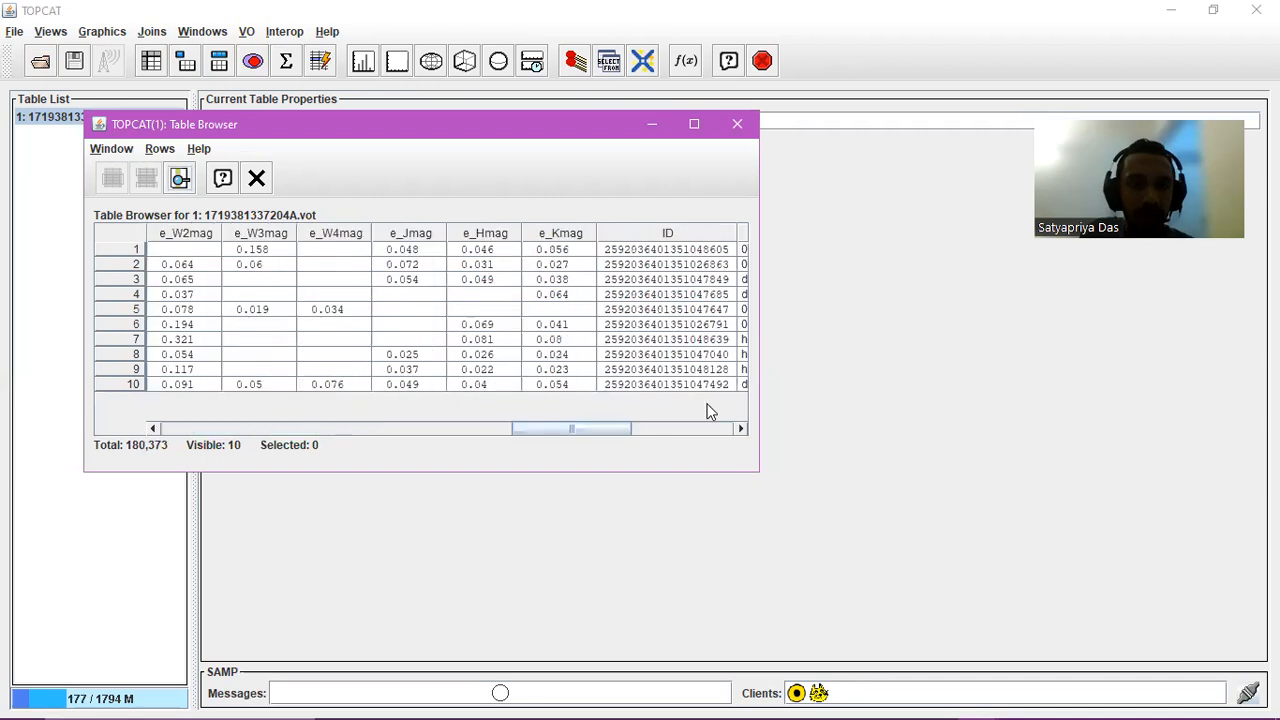
scroll(692, 398, down, 3)
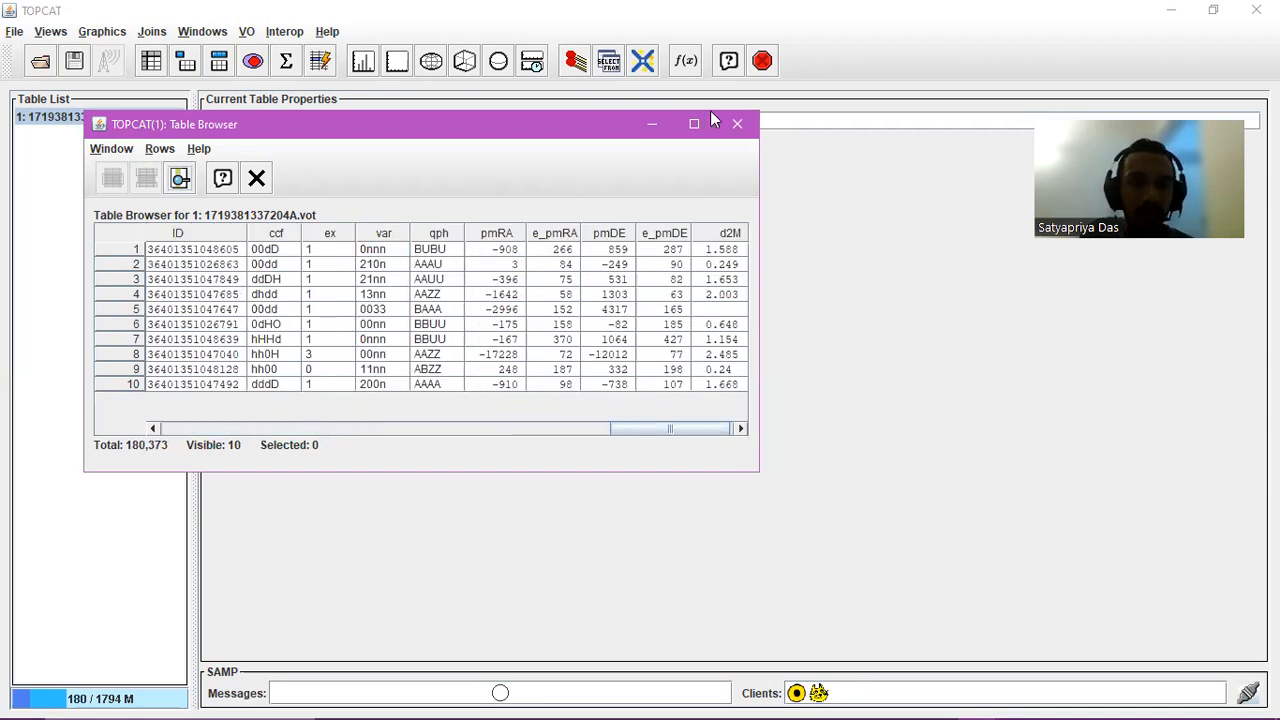
click(750, 122)
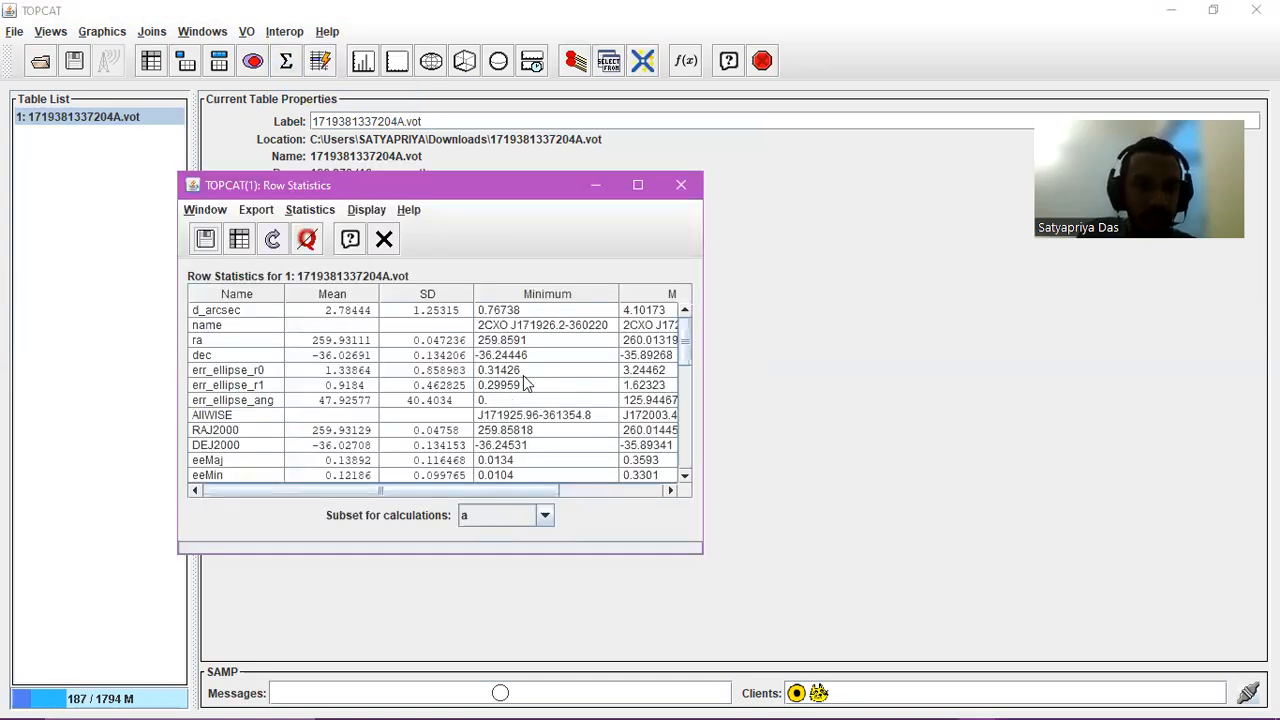
- Examine the row statistics of subset a, from mean to nGood for all columns, and recalculate them for the subset All
scroll(523, 376, down, 6)
scroll(521, 375, up, 2)
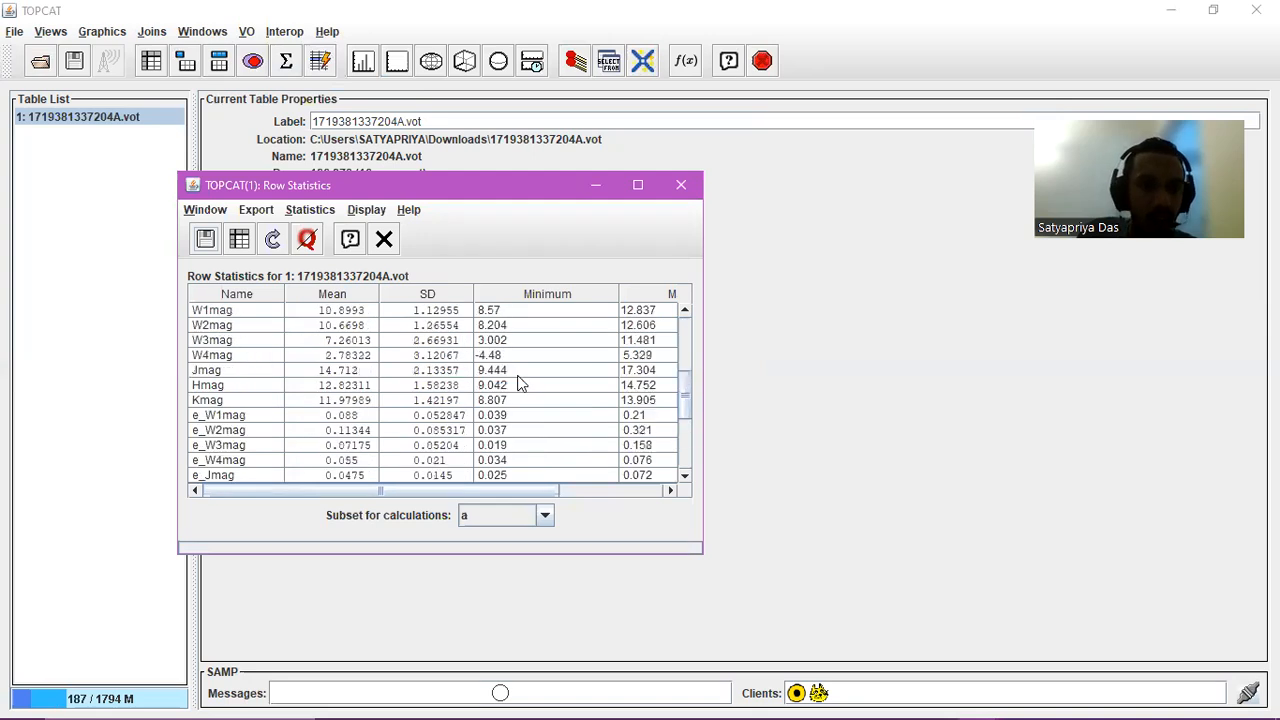
scroll(320, 383, up, 5)
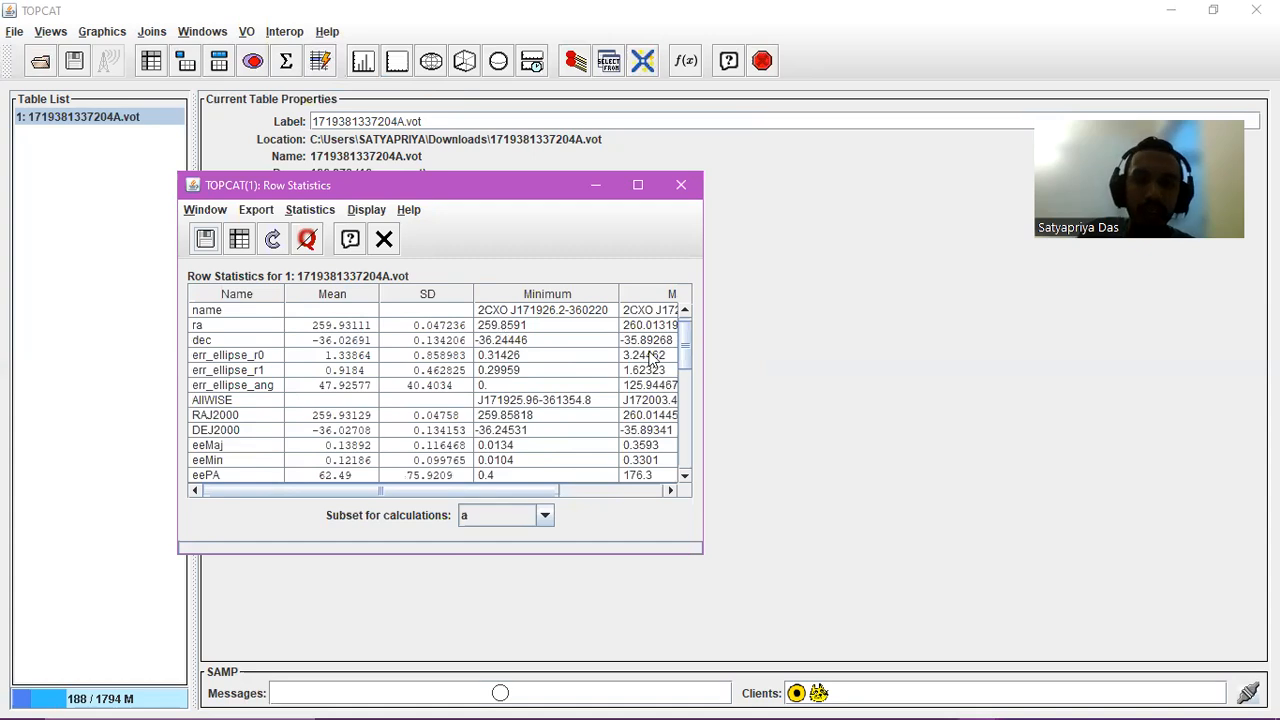
click(637, 489)
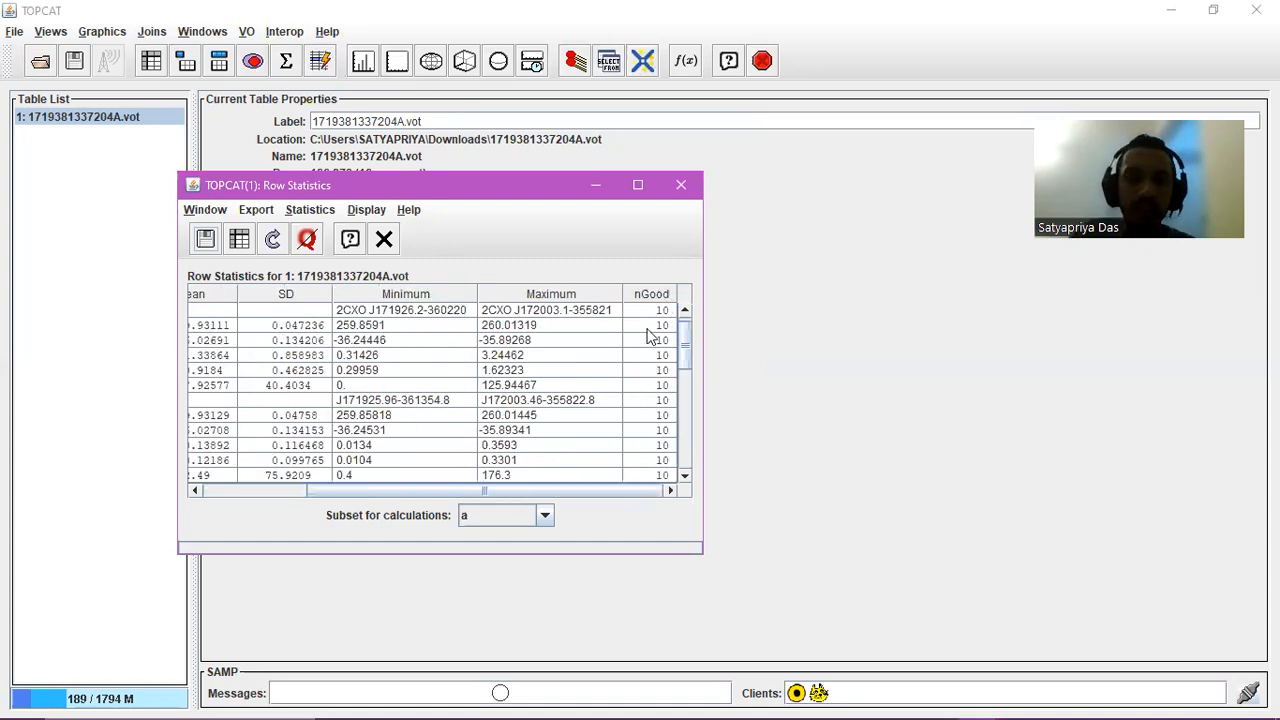
scroll(652, 362, down, 5)
scroll(630, 372, down, 3)
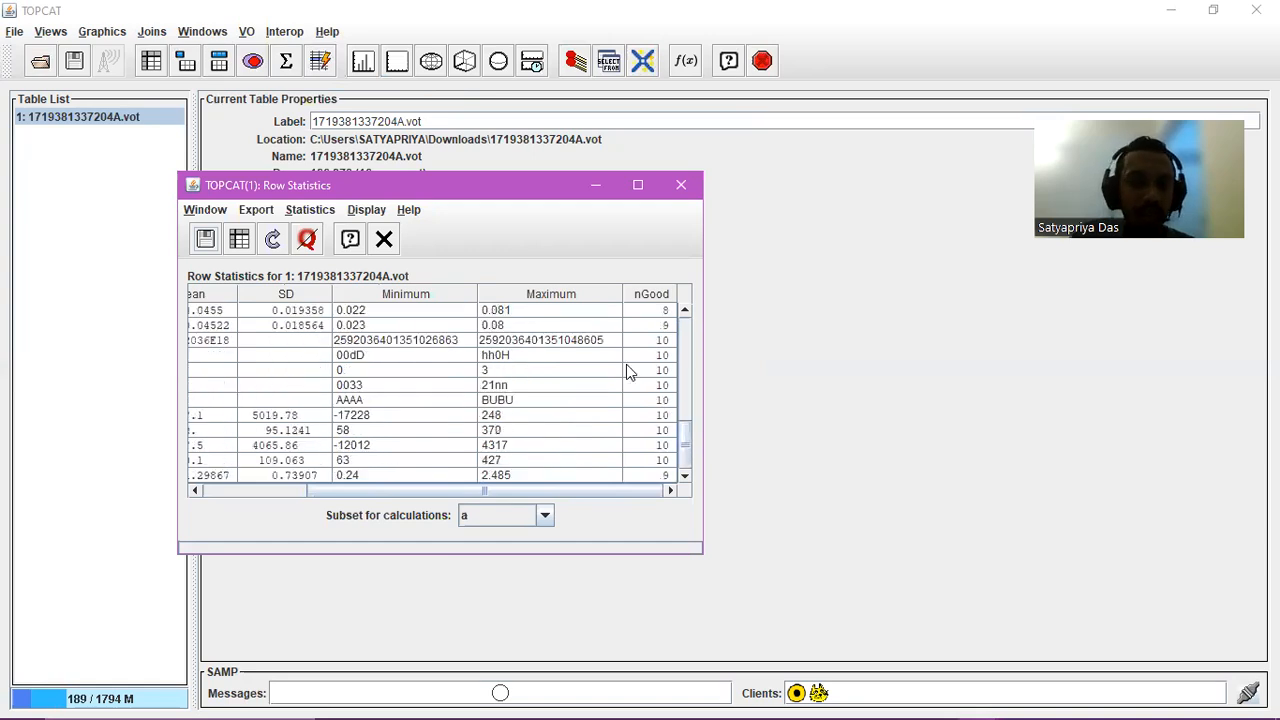
scroll(630, 372, up, 8)
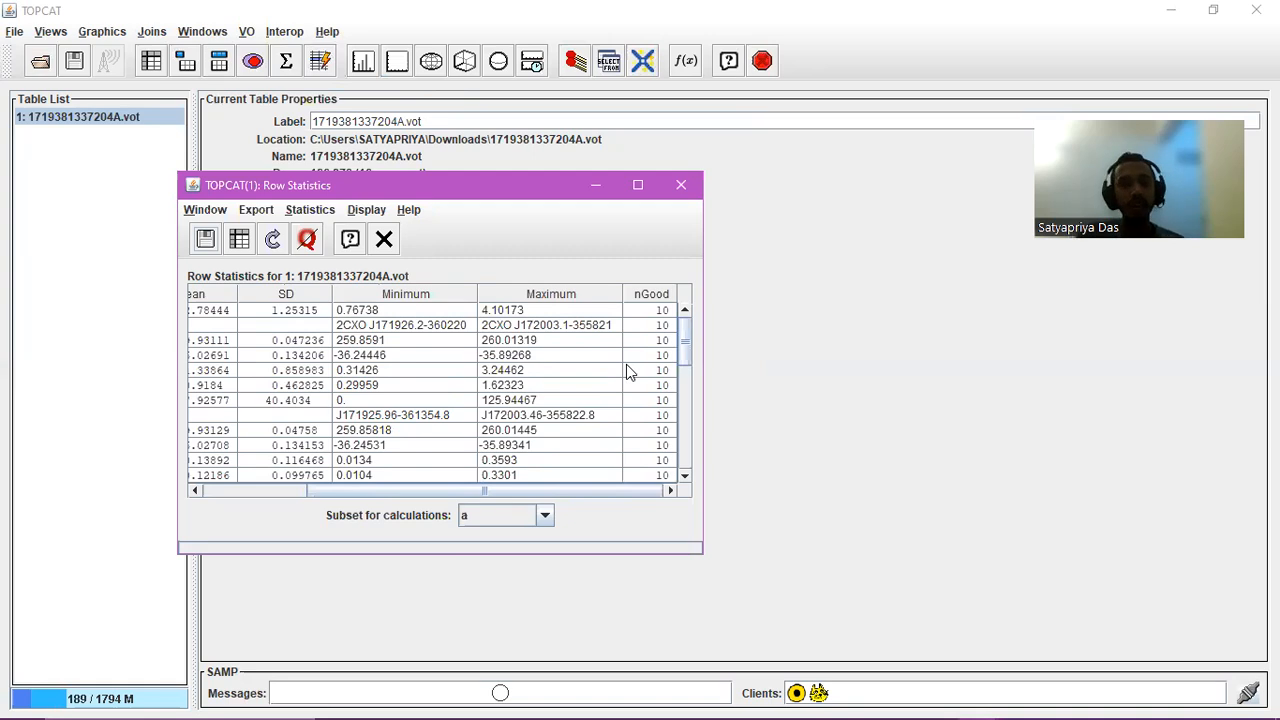
click(544, 515)
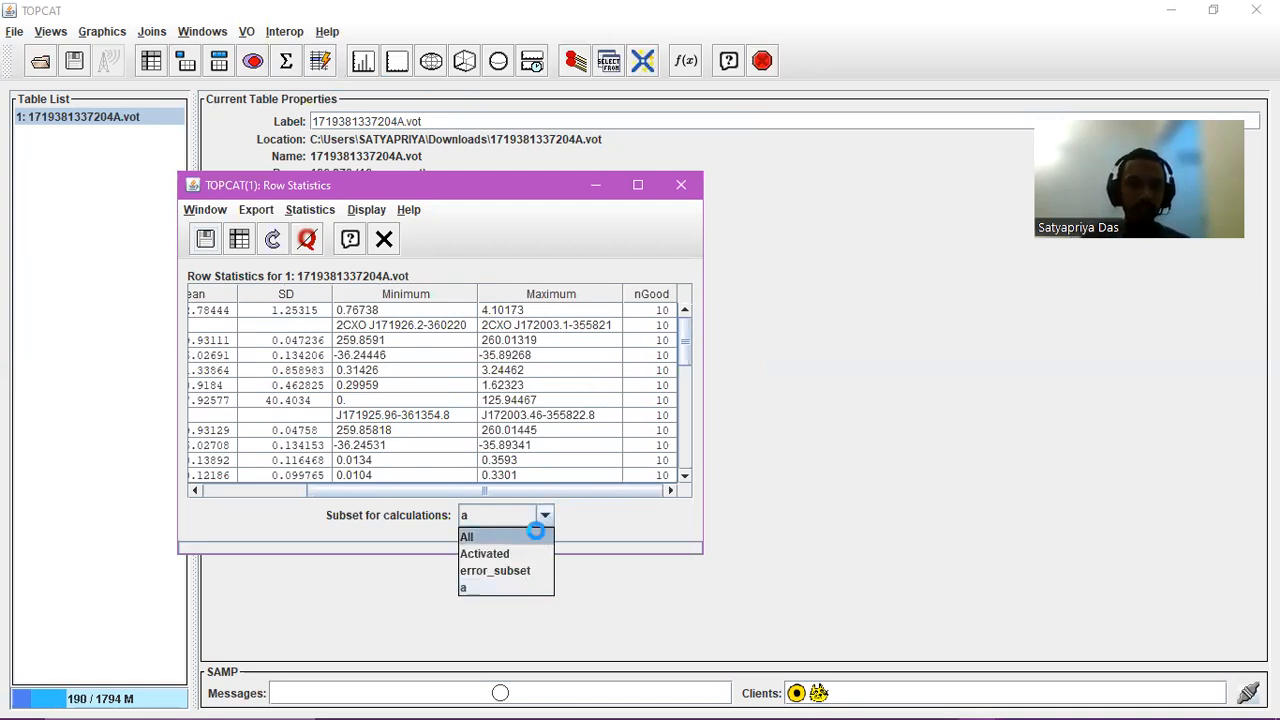
click(540, 537)
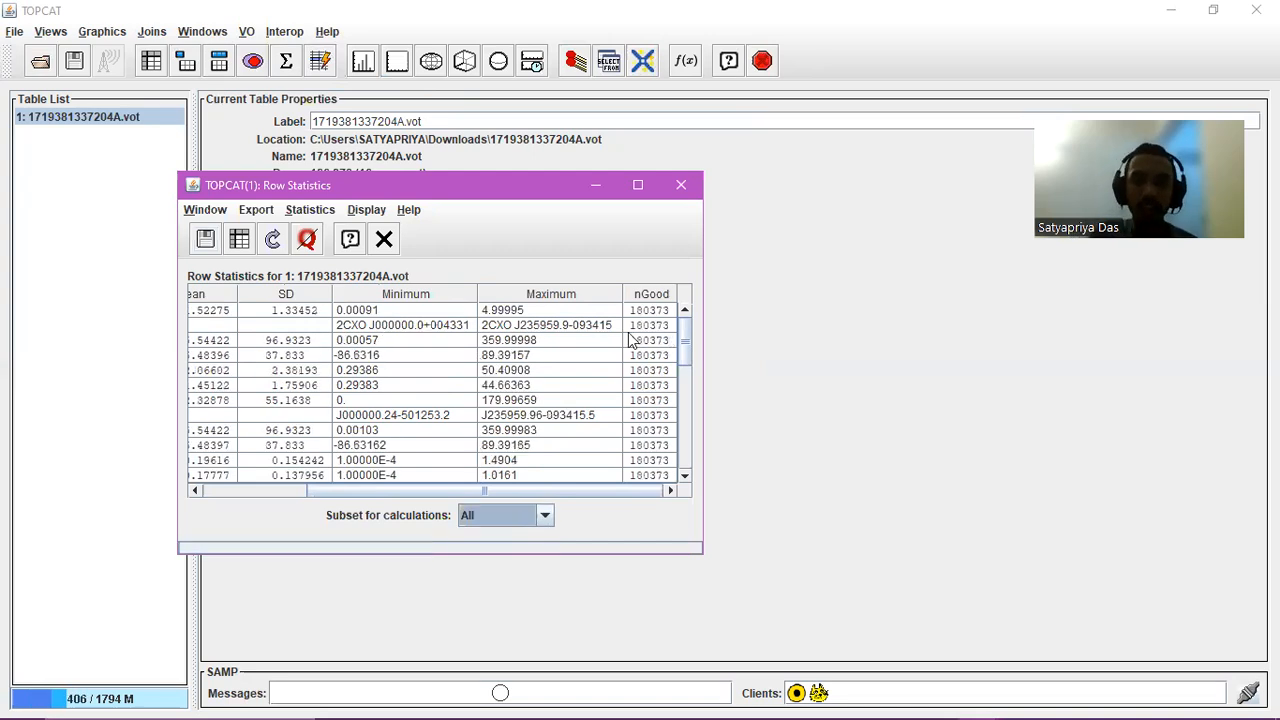
- Review the row statistics for subset All, close them, and restore the main window to its smaller size
scroll(630, 345, down, 5)
scroll(625, 350, up, 5)
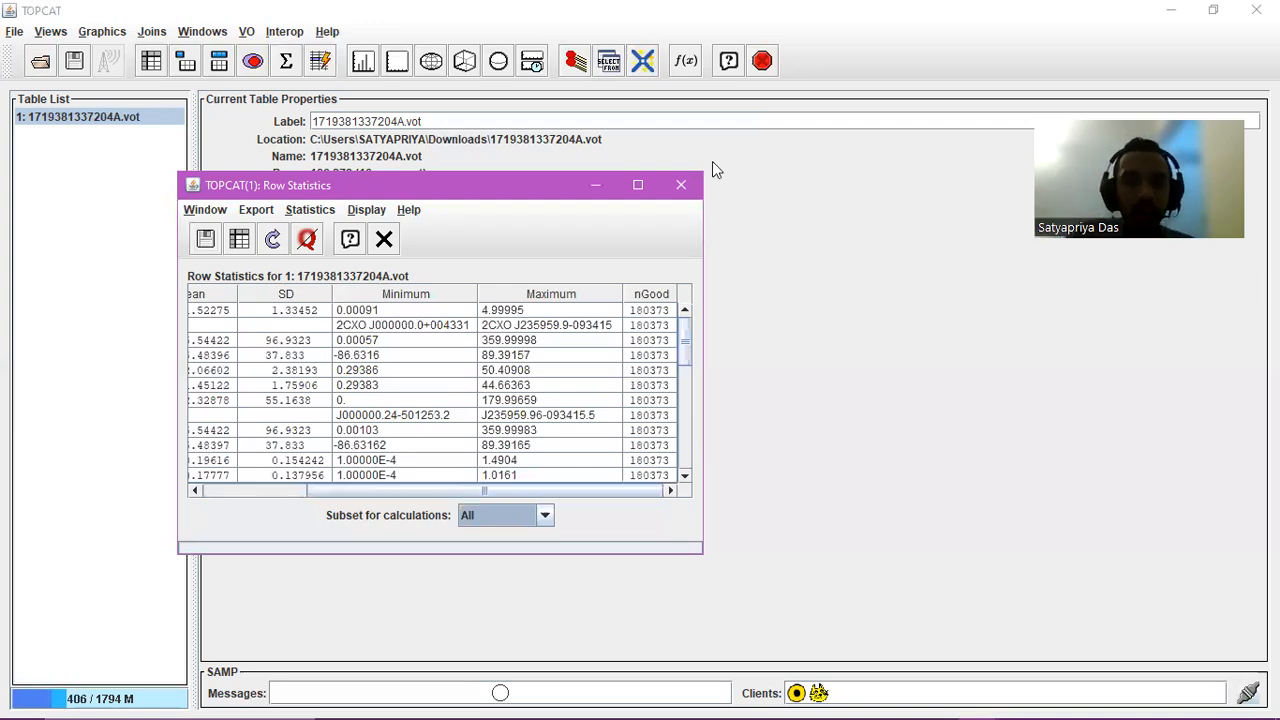
click(193, 160)
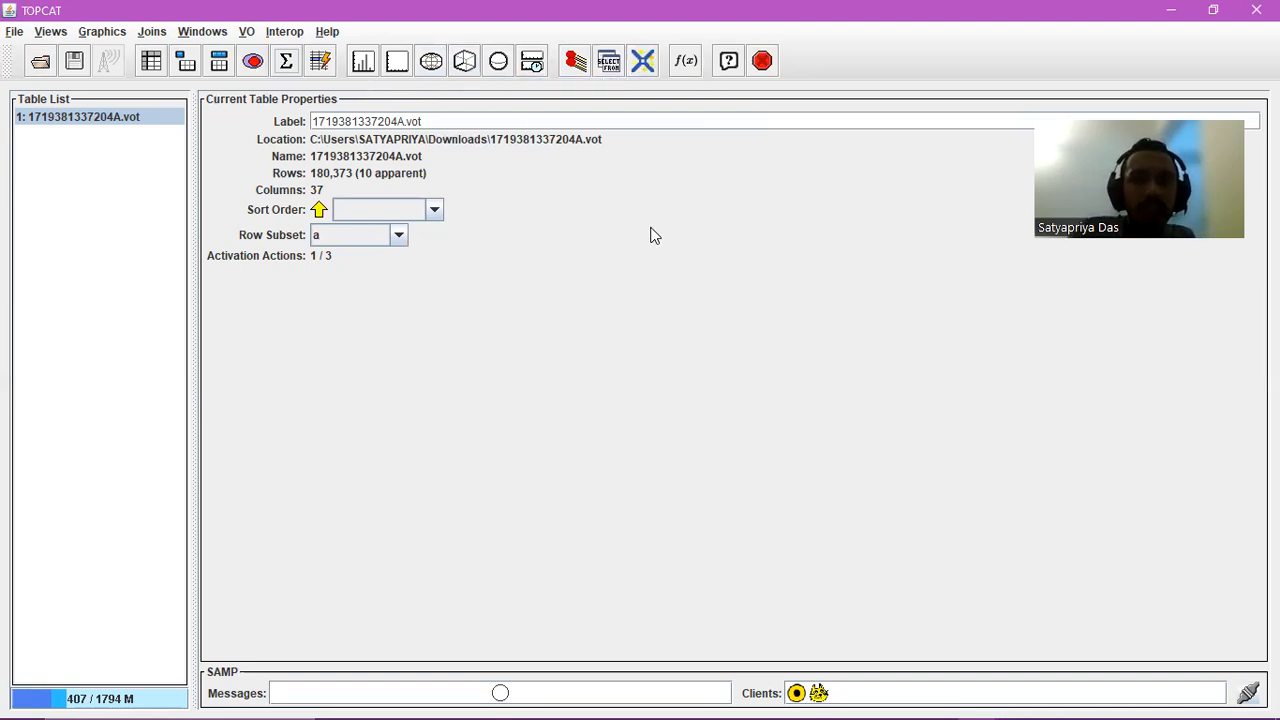
double_click(113, 18)
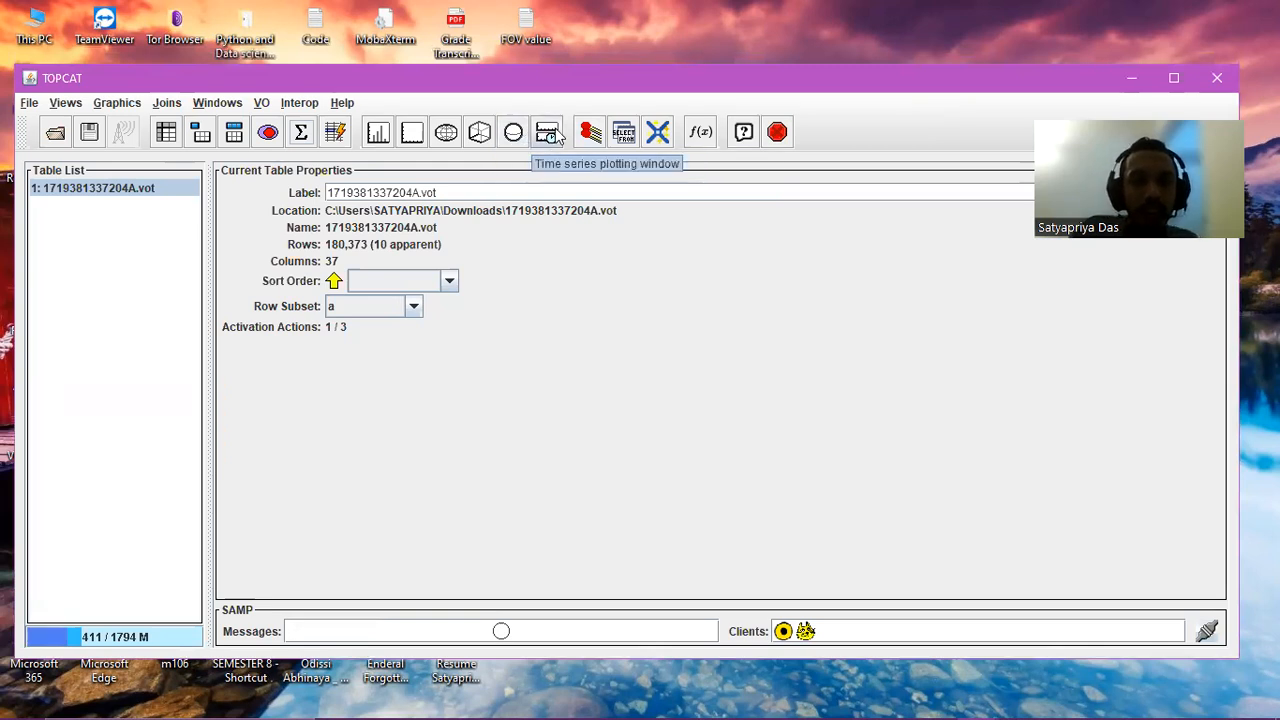
- Open the pair match and examine its choices for algorithm, error unit, Table 1 and match selection
click(583, 133)
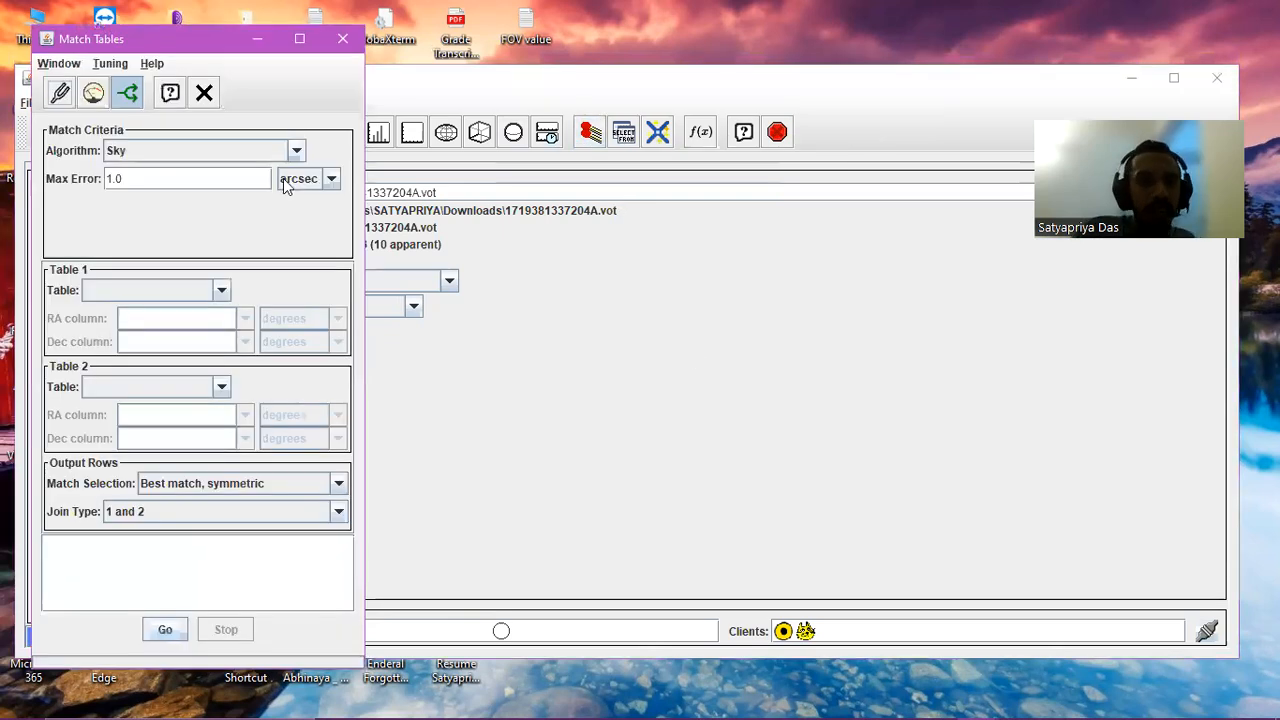
click(294, 154)
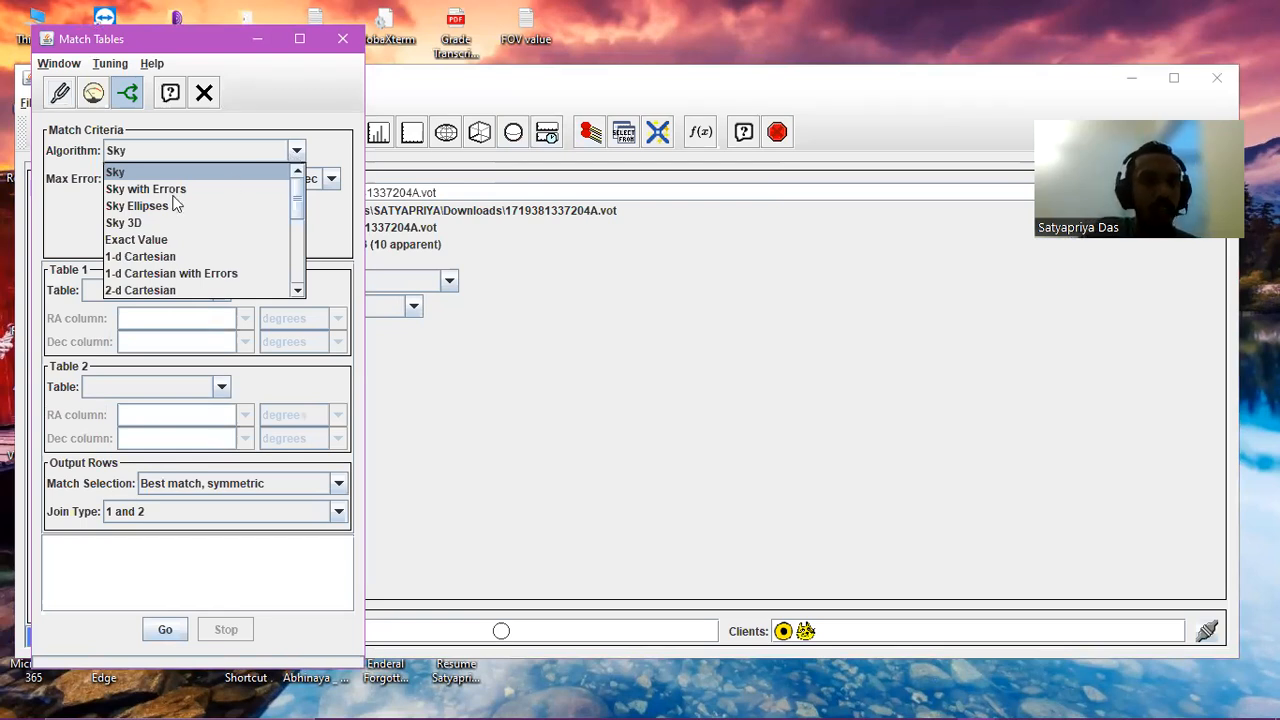
click(75, 226)
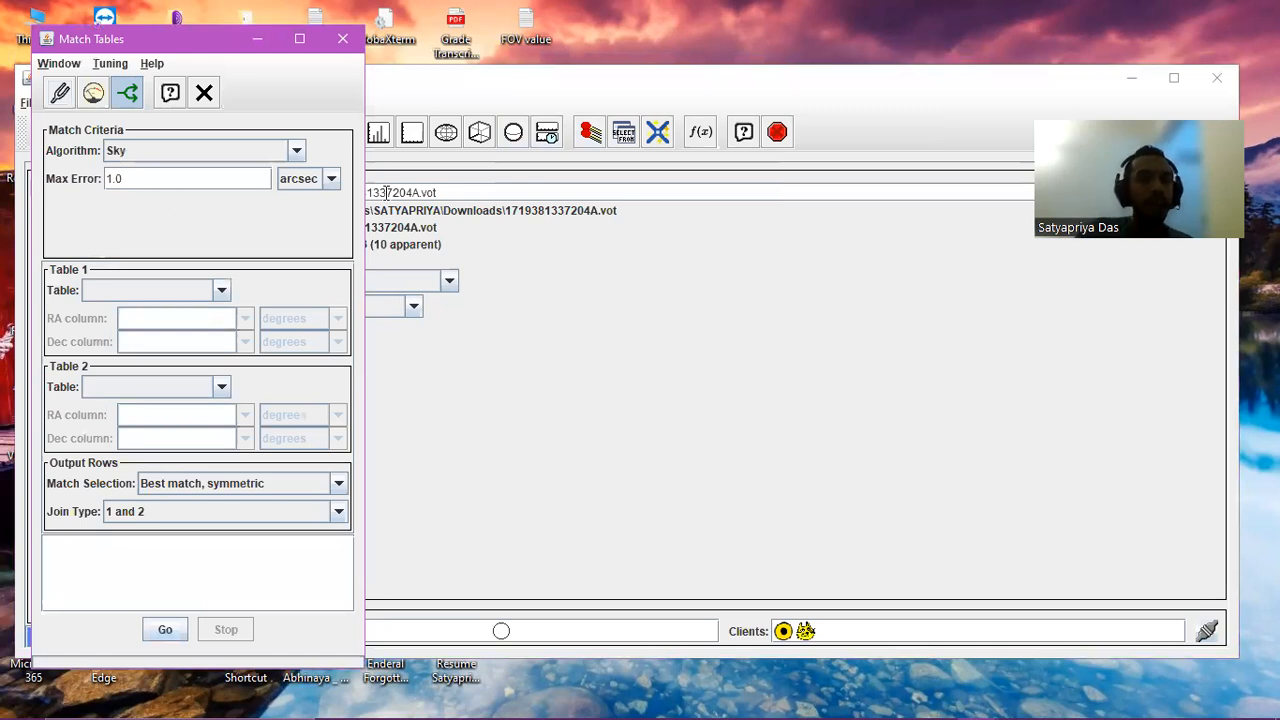
click(331, 179)
click(122, 222)
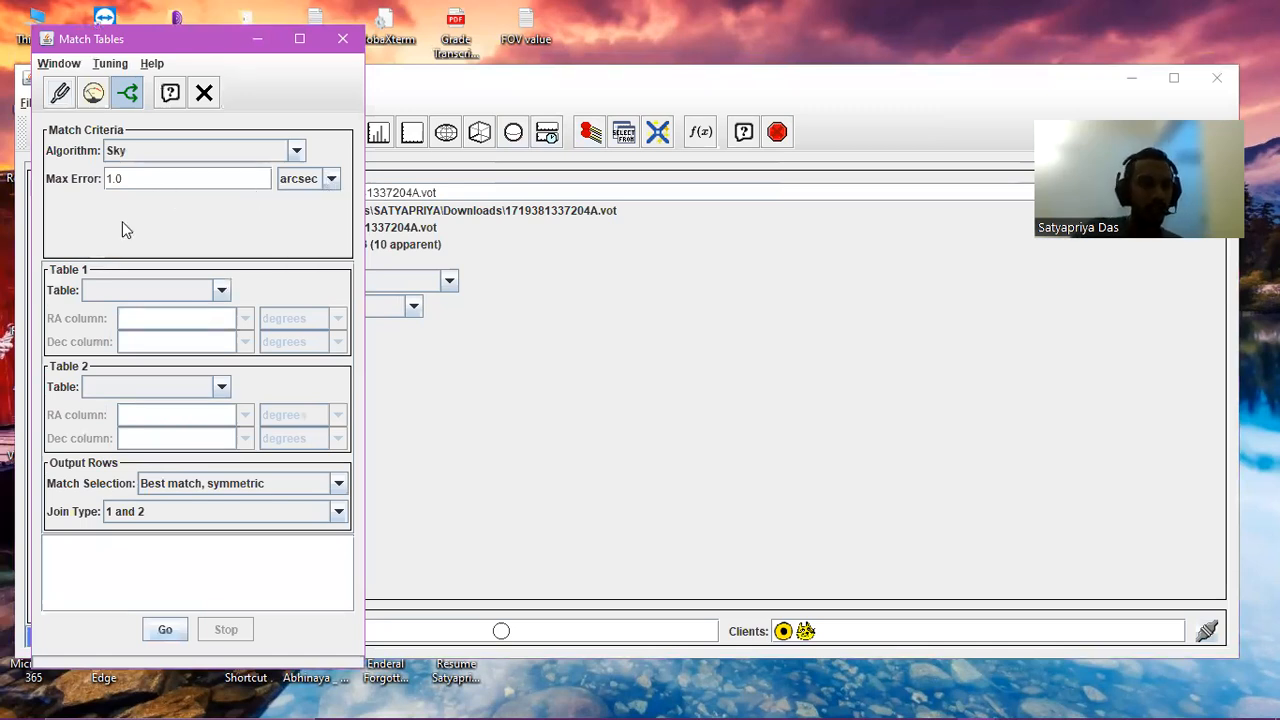
click(223, 290)
click(222, 292)
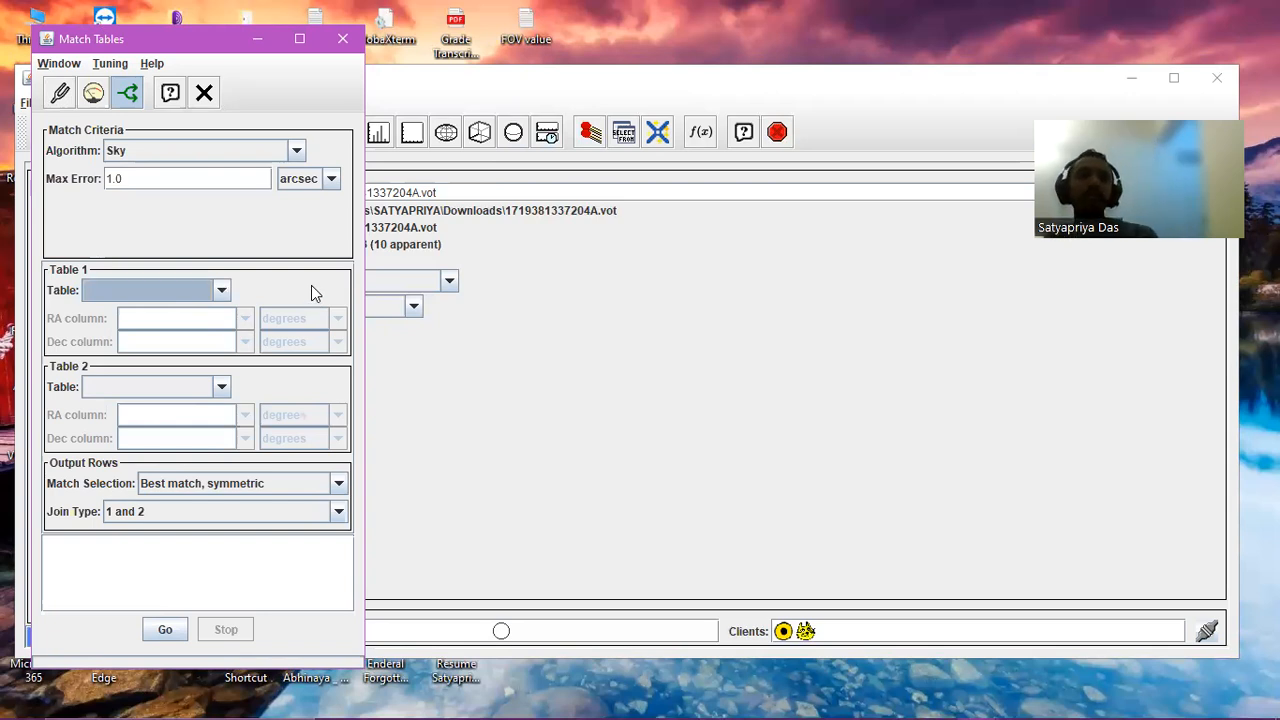
click(297, 152)
click(318, 144)
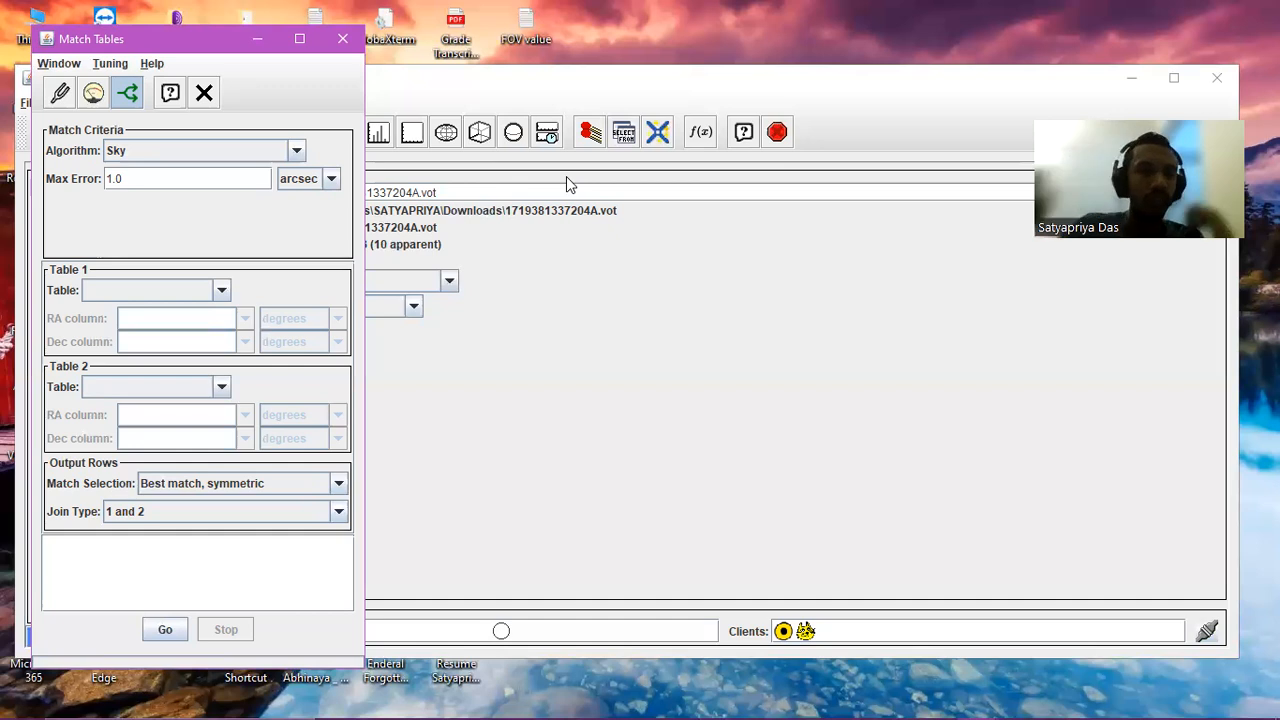
click(338, 487)
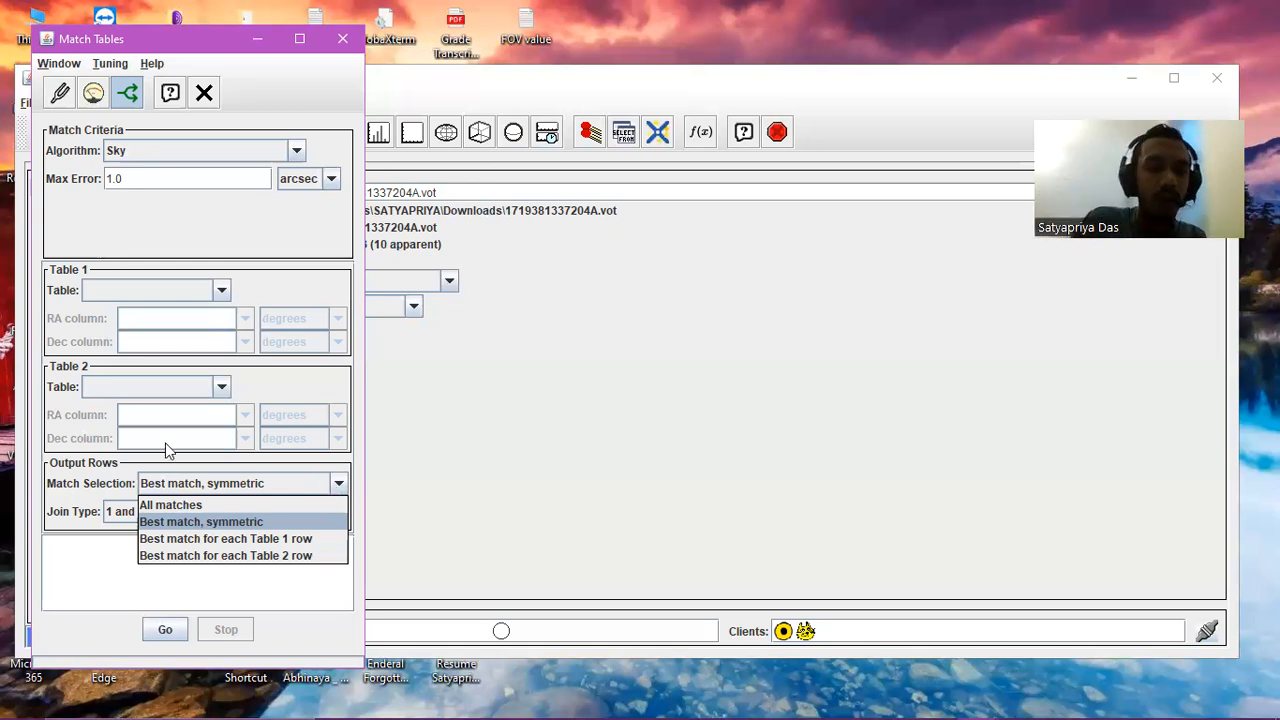
click(296, 150)
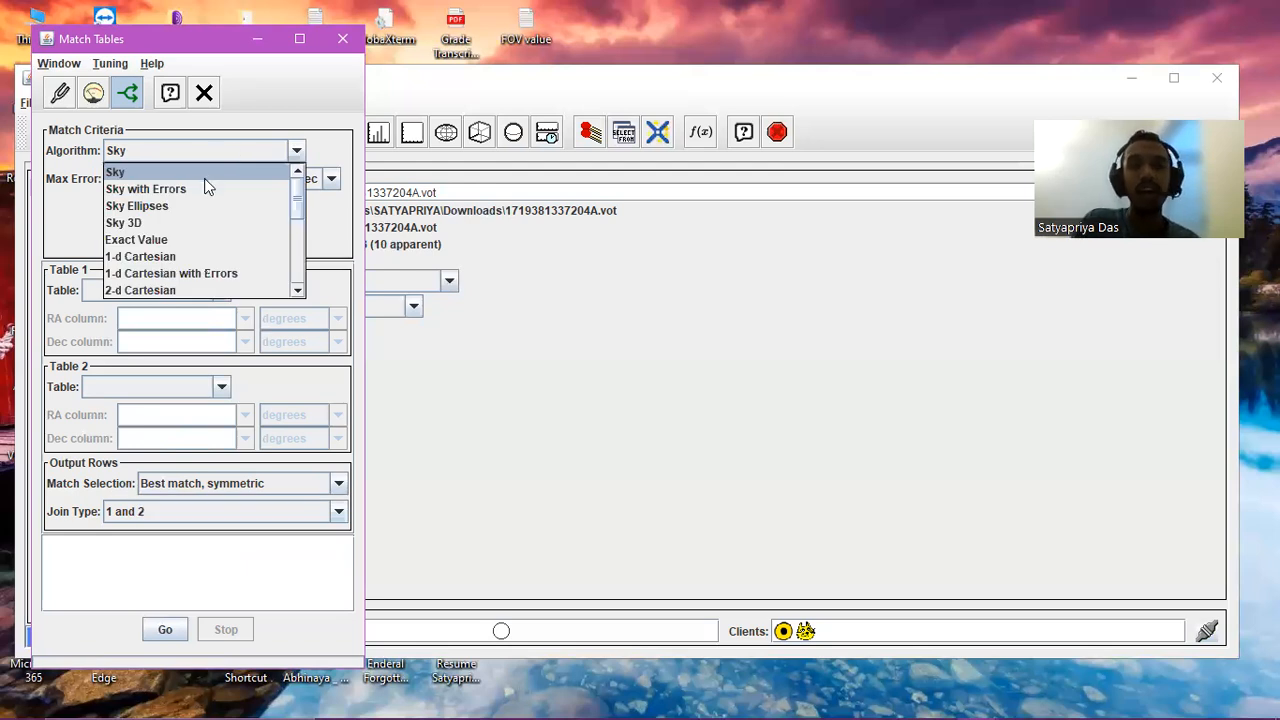
click(207, 188)
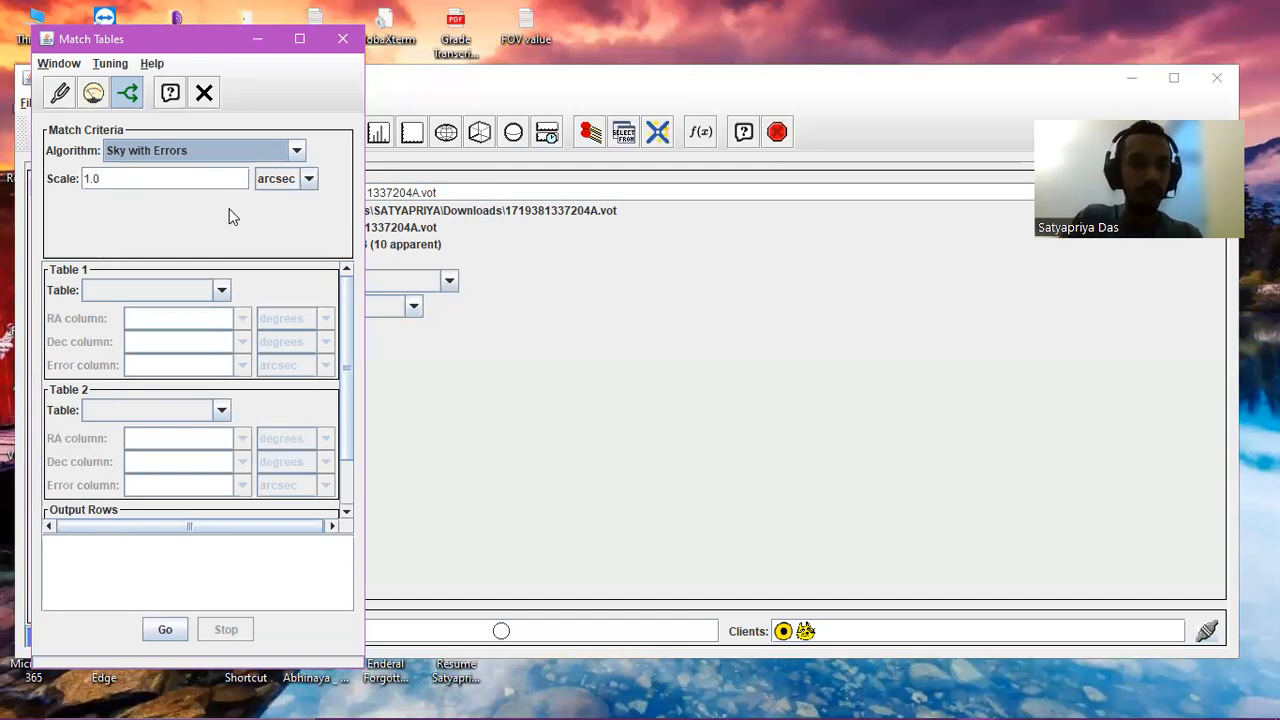
click(223, 292)
click(193, 311)
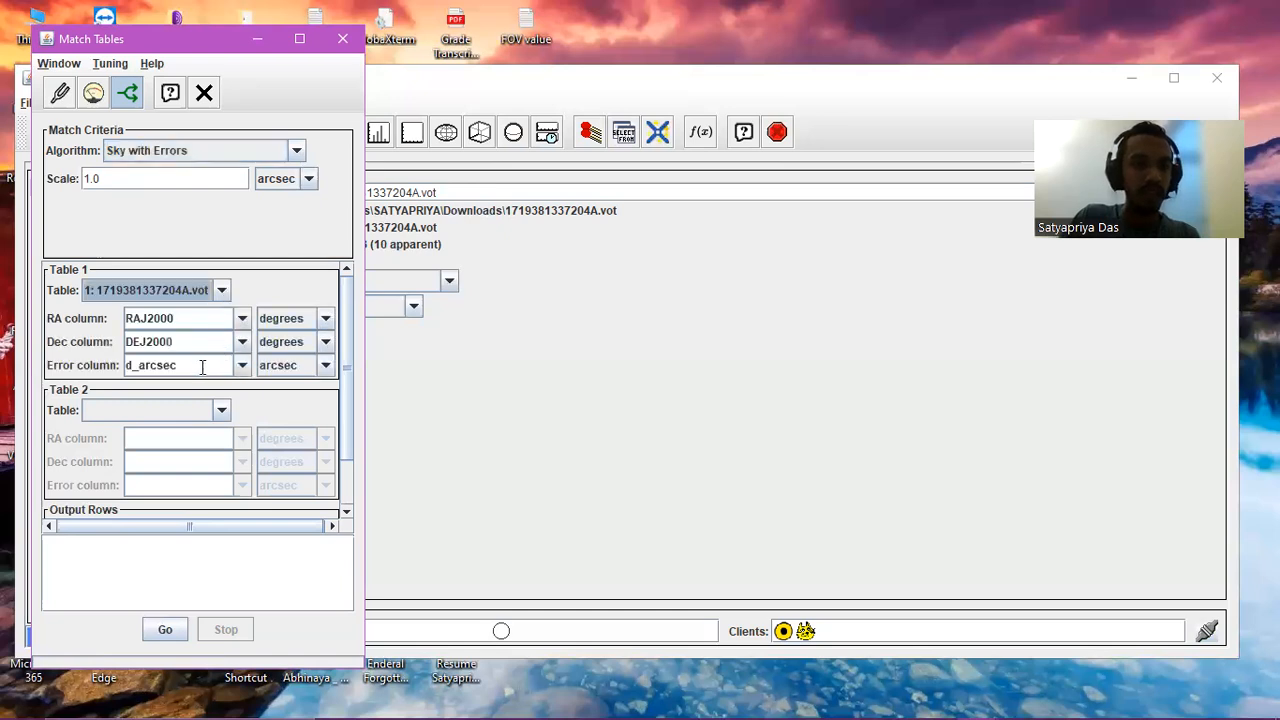
- Try 1.73 arcsec as Table 1's error value in place of the d_arcsec column, and clear the value again
click(193, 365)
key(BackSpace)
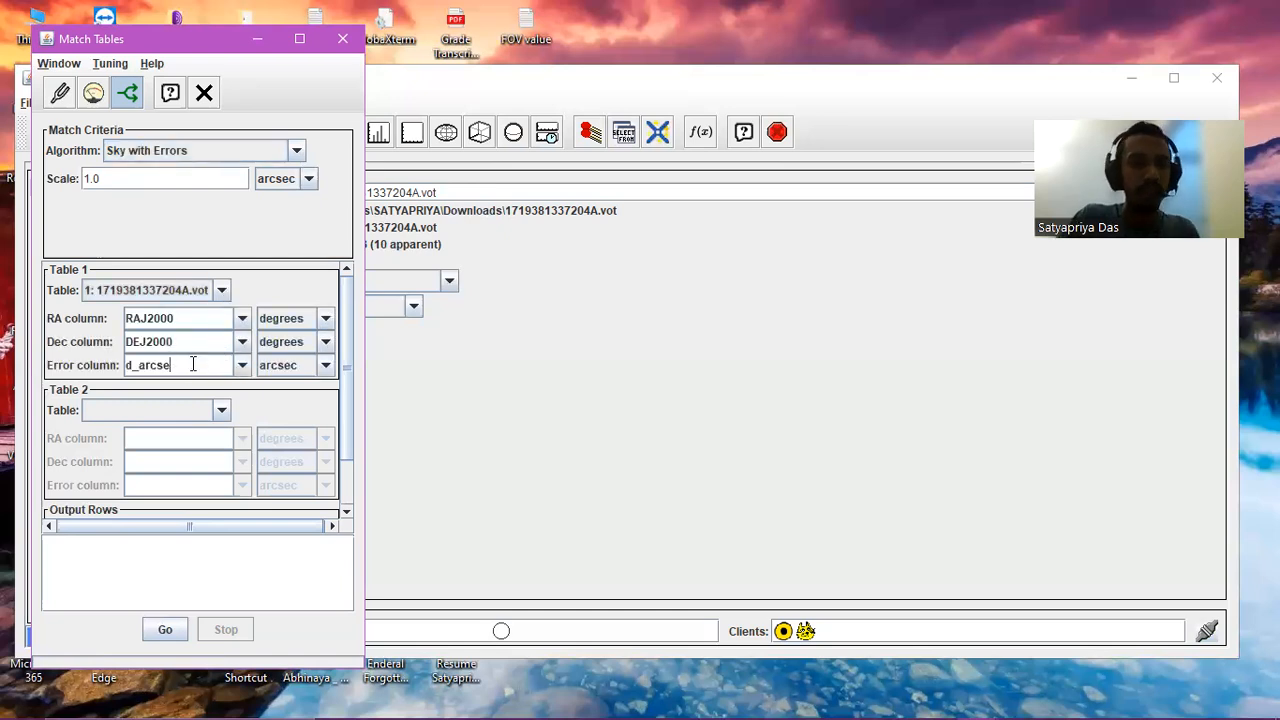
key(BackSpace)
key(BackSpace)
key(BackSpace)
key(BackSpace)
key(BackSpace)
key(BackSpace)
key(BackSpace)
text(1.)
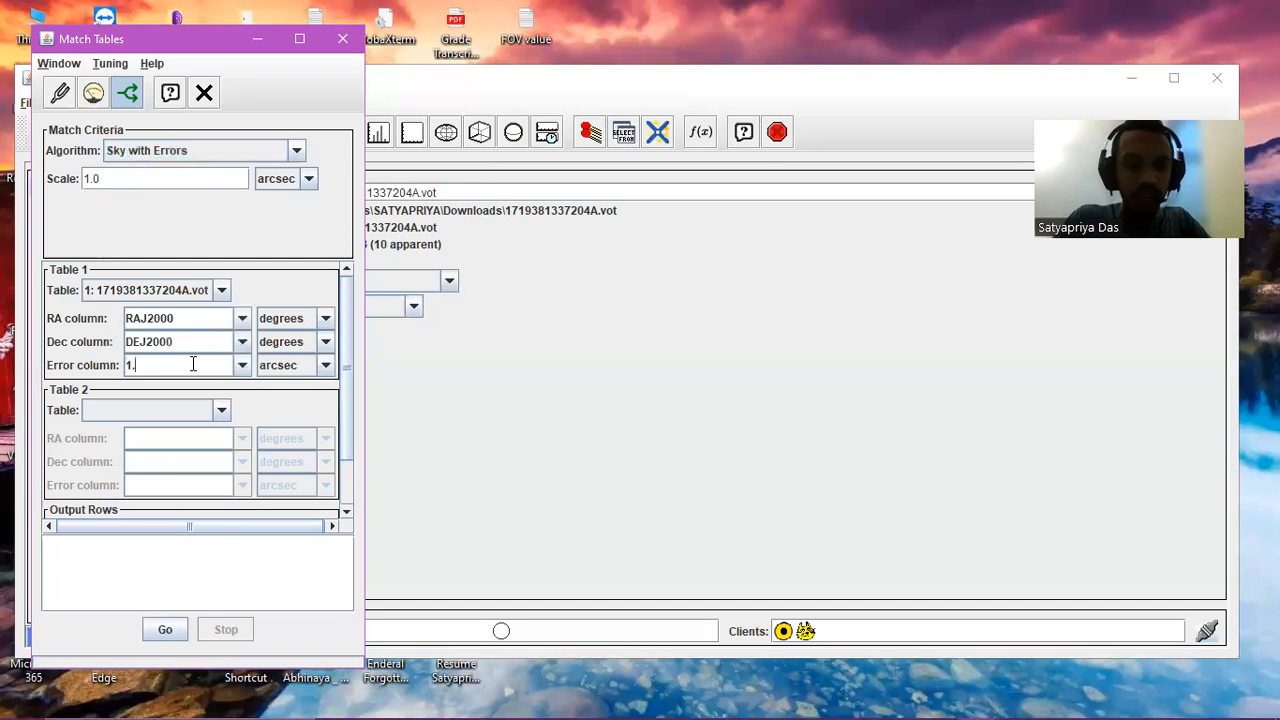
text(73)
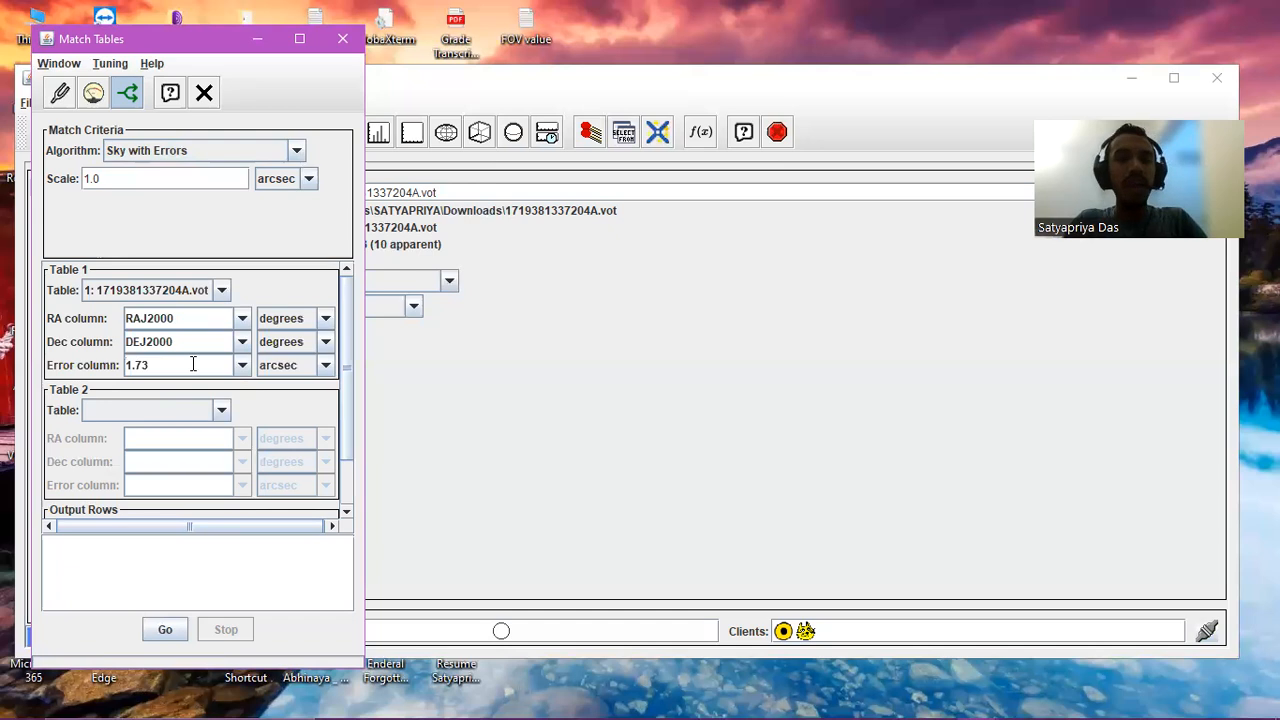
key(BackSpace)
key(BackSpace)
key(BackSpace)
key(BackSpace)
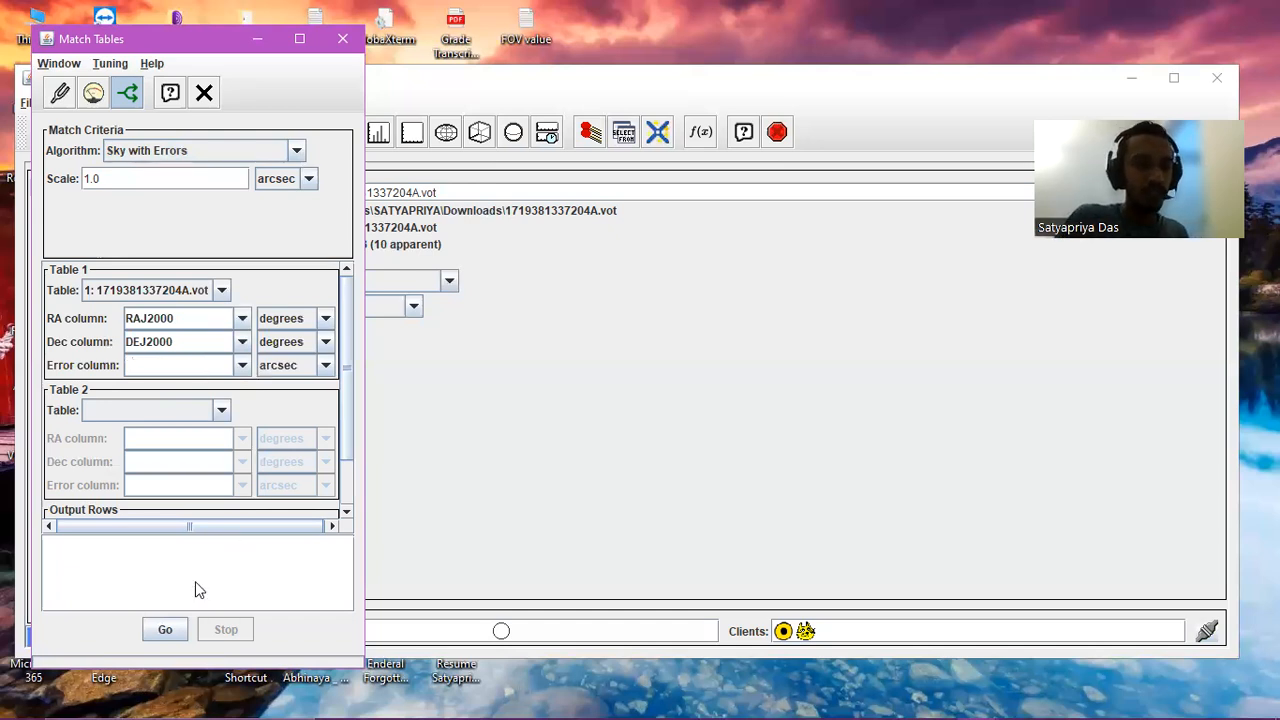
- Examine the join types available for the output rows, keep 1 and 2, and review the match settings for both tables
scroll(214, 467, down, 1)
scroll(262, 500, down, 3)
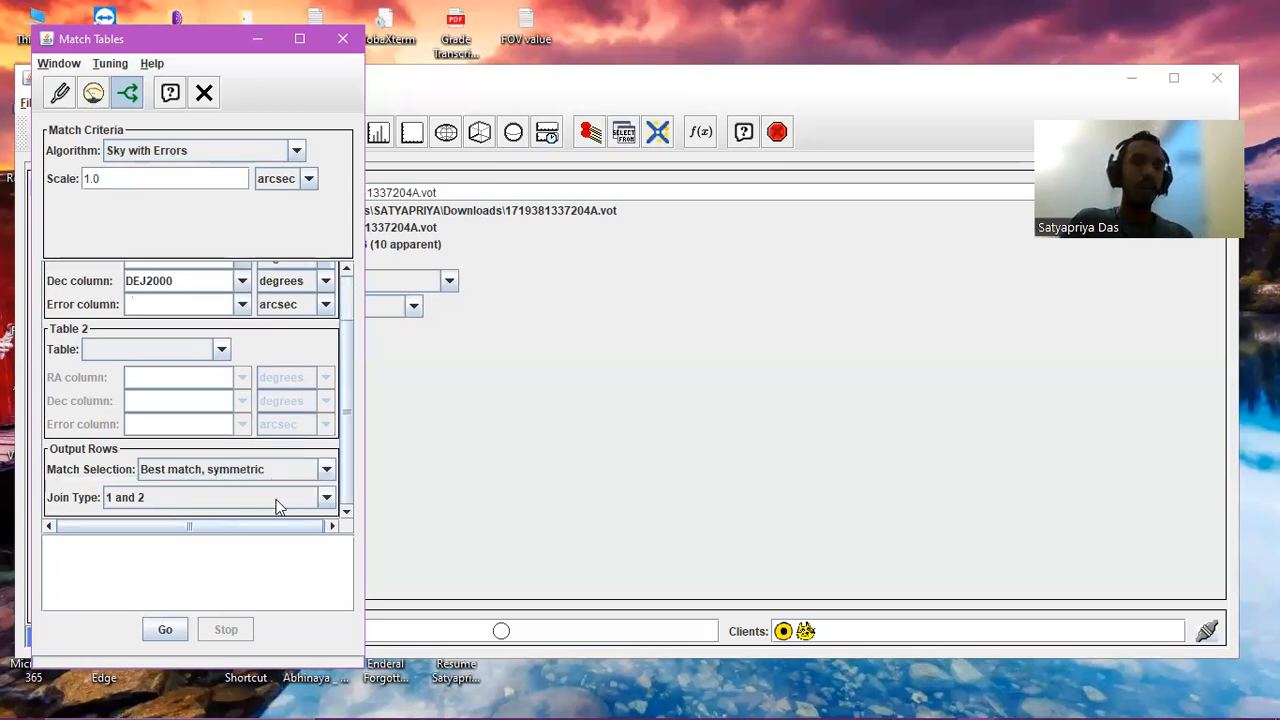
click(324, 499)
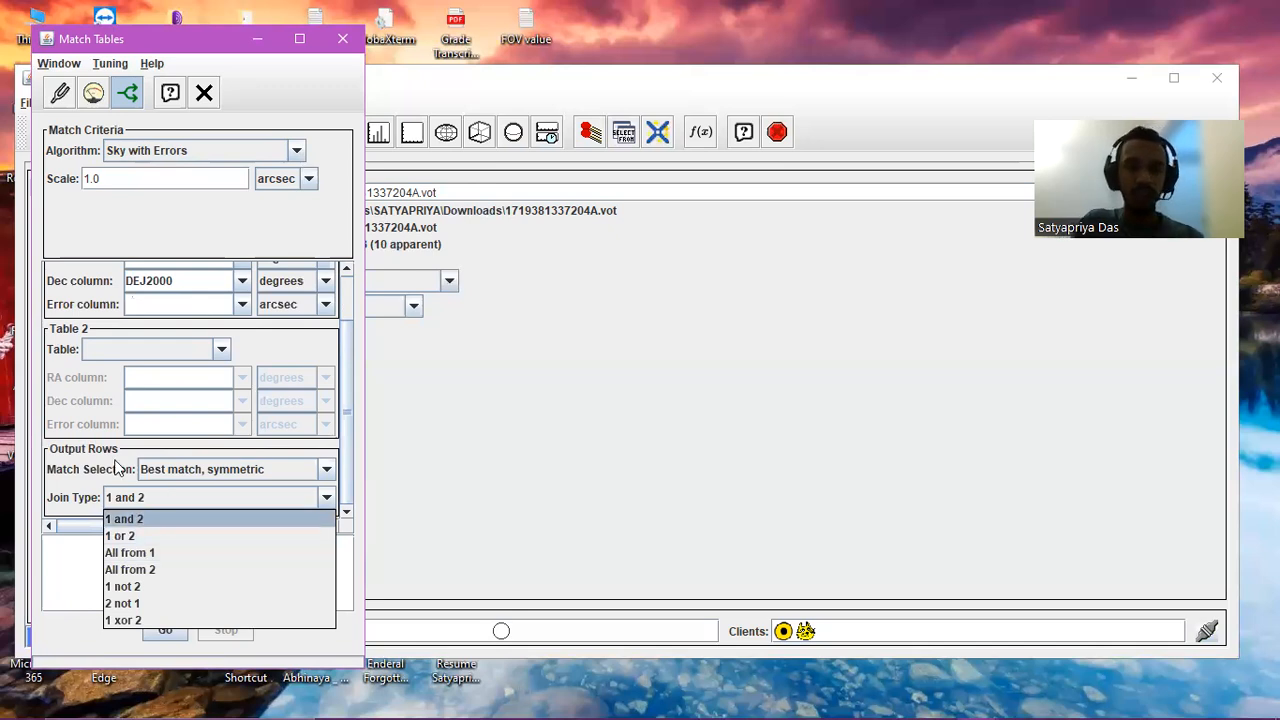
click(169, 520)
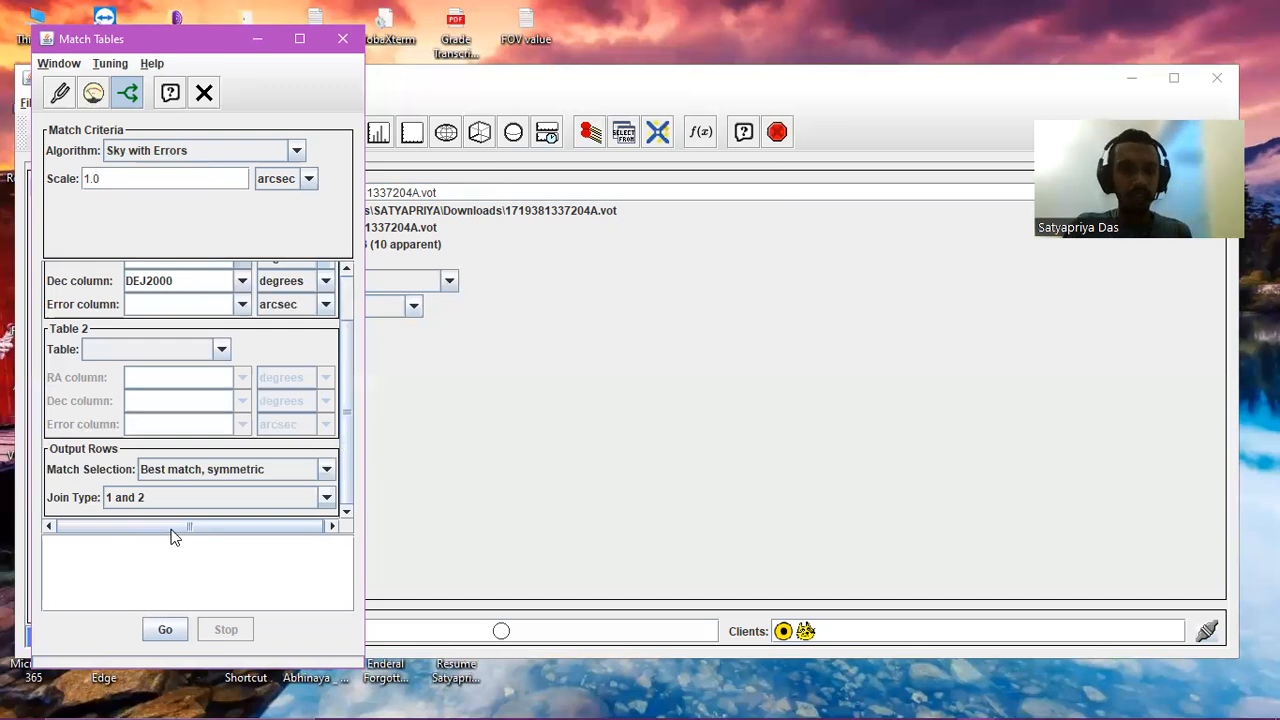
scroll(86, 358, up, 1)
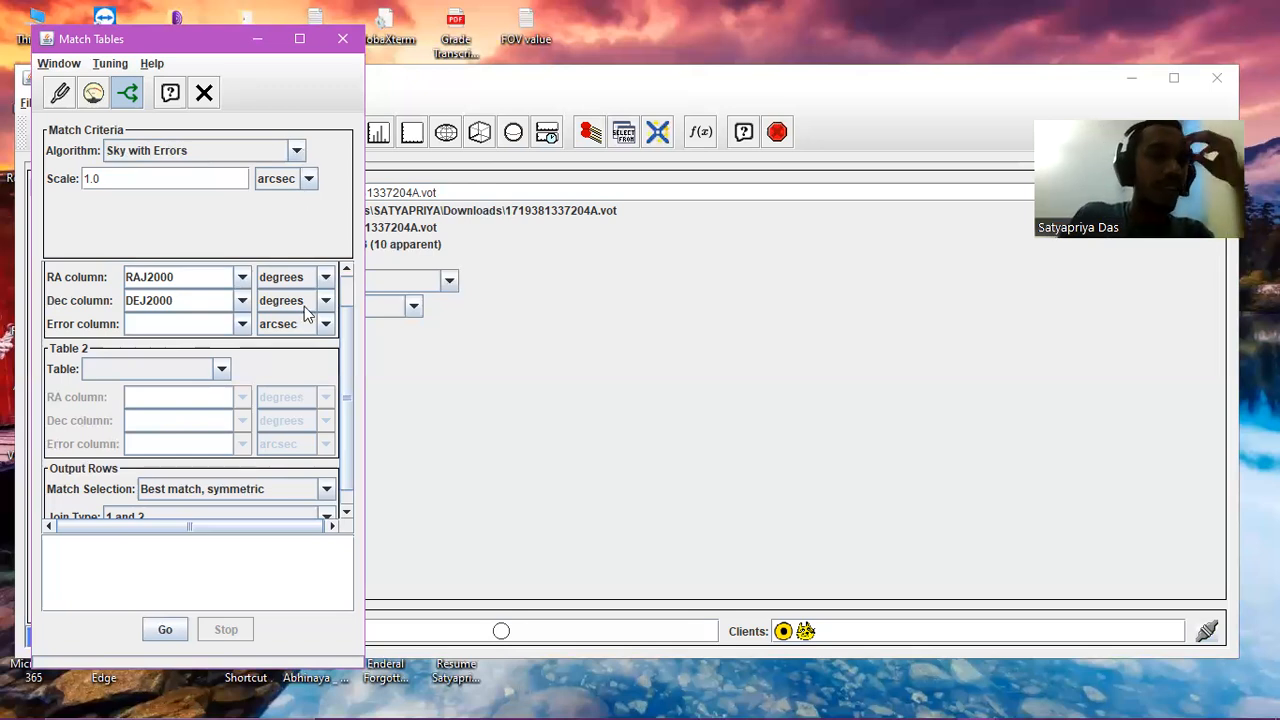
scroll(289, 318, up, 1)
scroll(325, 328, up, 2)
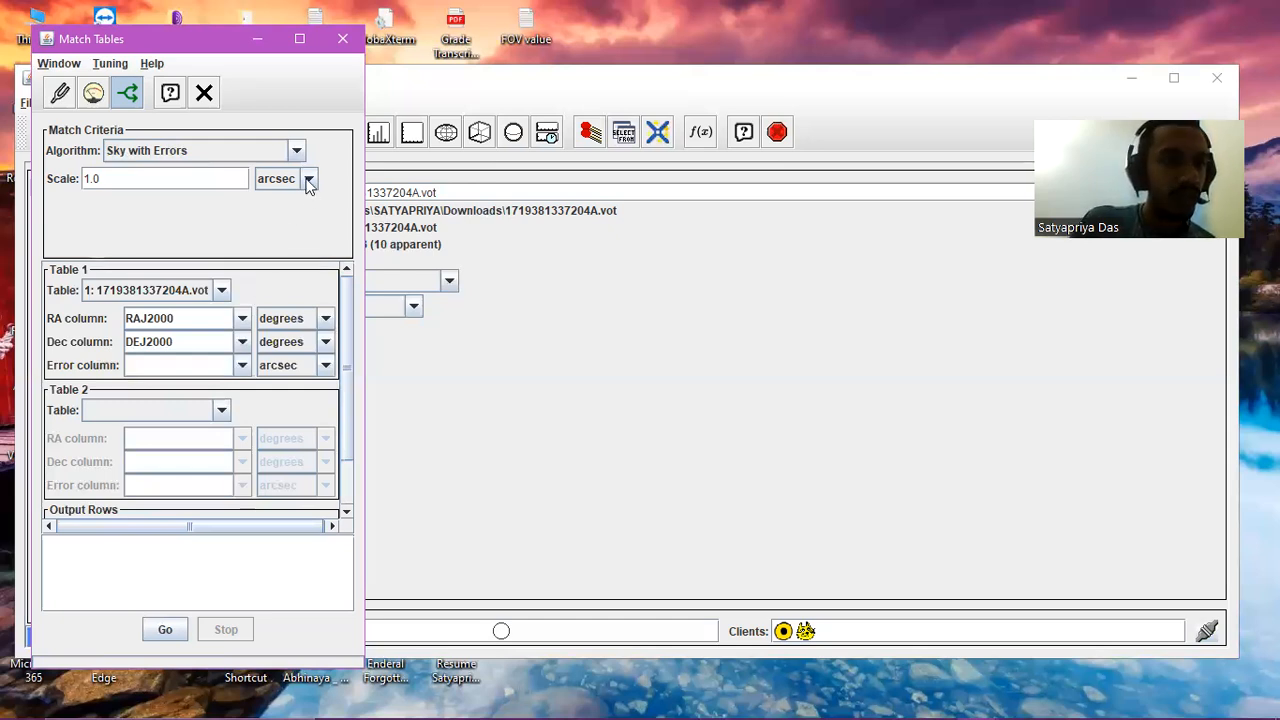
scroll(278, 365, down, 3)
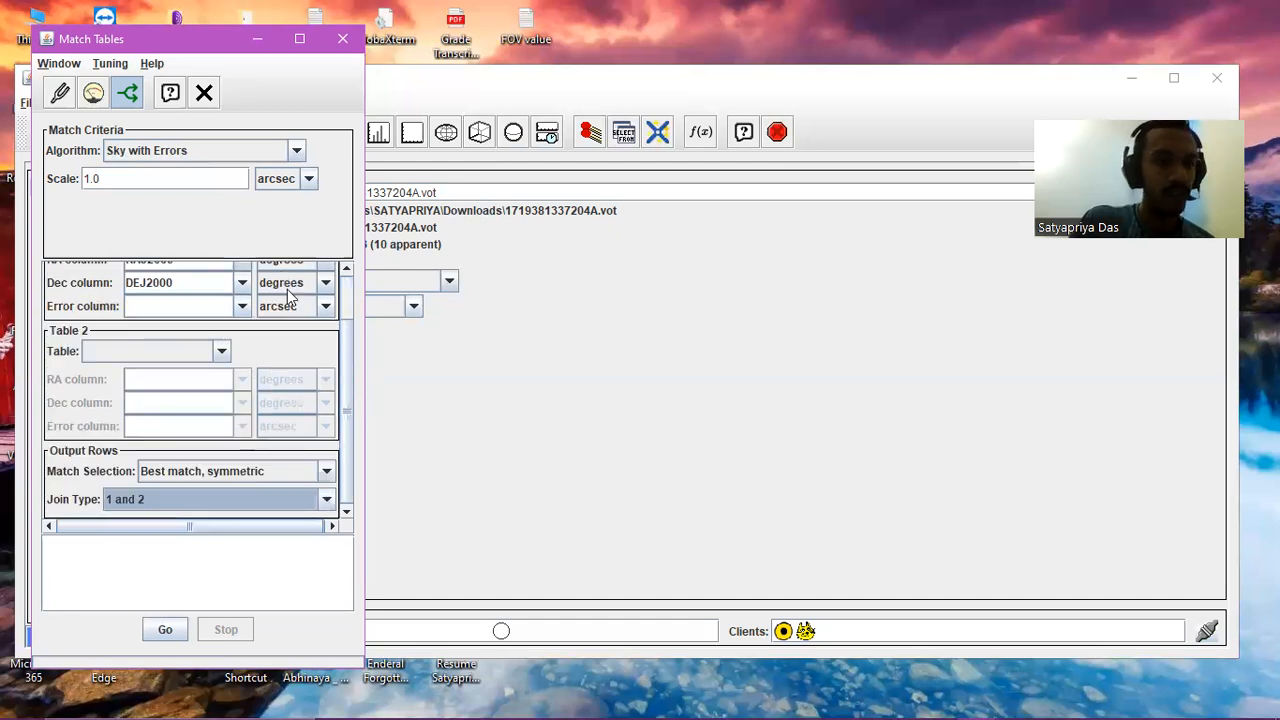
scroll(287, 289, up, 1)
- Switch the match algorithm through Sky Ellipses, Sky 3D and Exact Value to view the settings each one requires
click(297, 150)
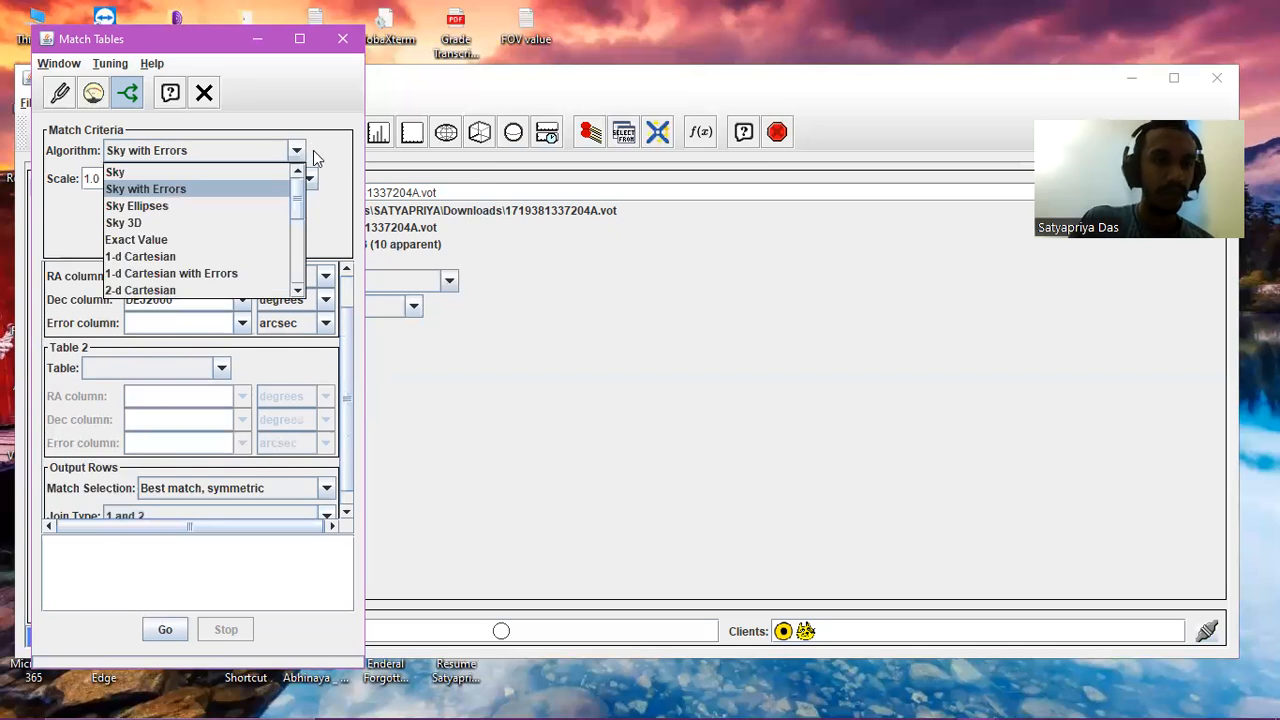
click(253, 205)
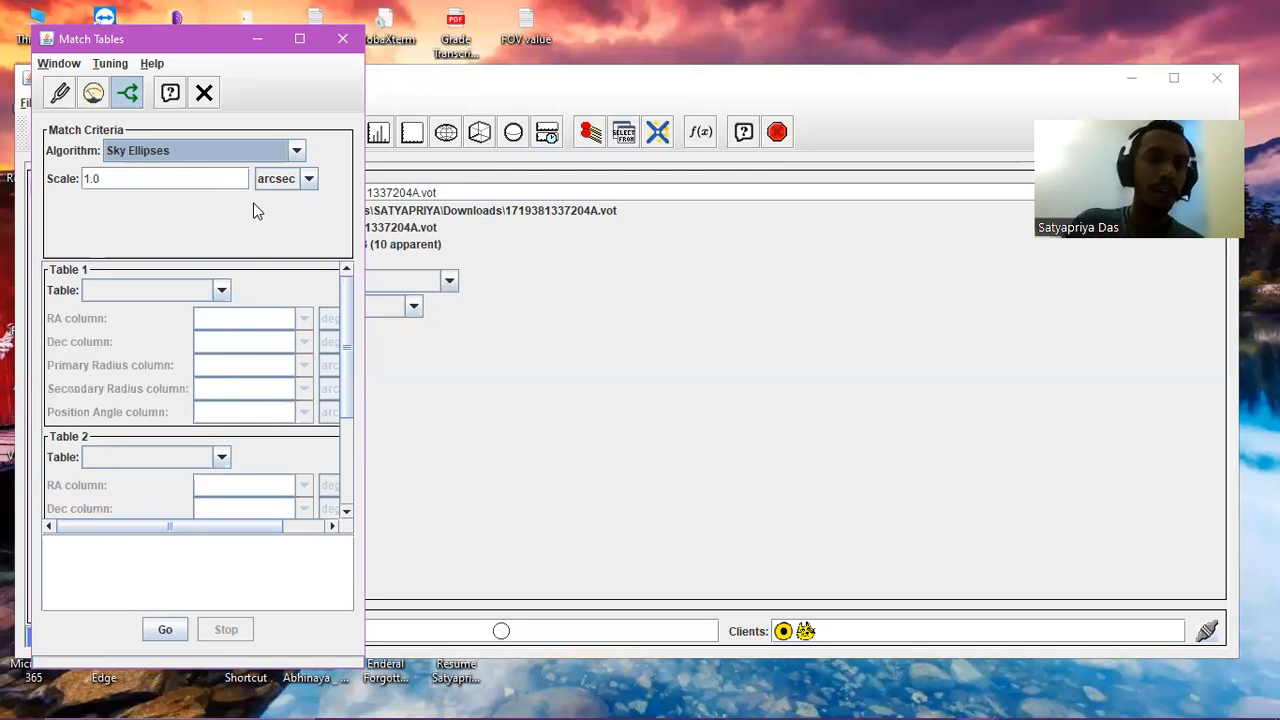
click(296, 150)
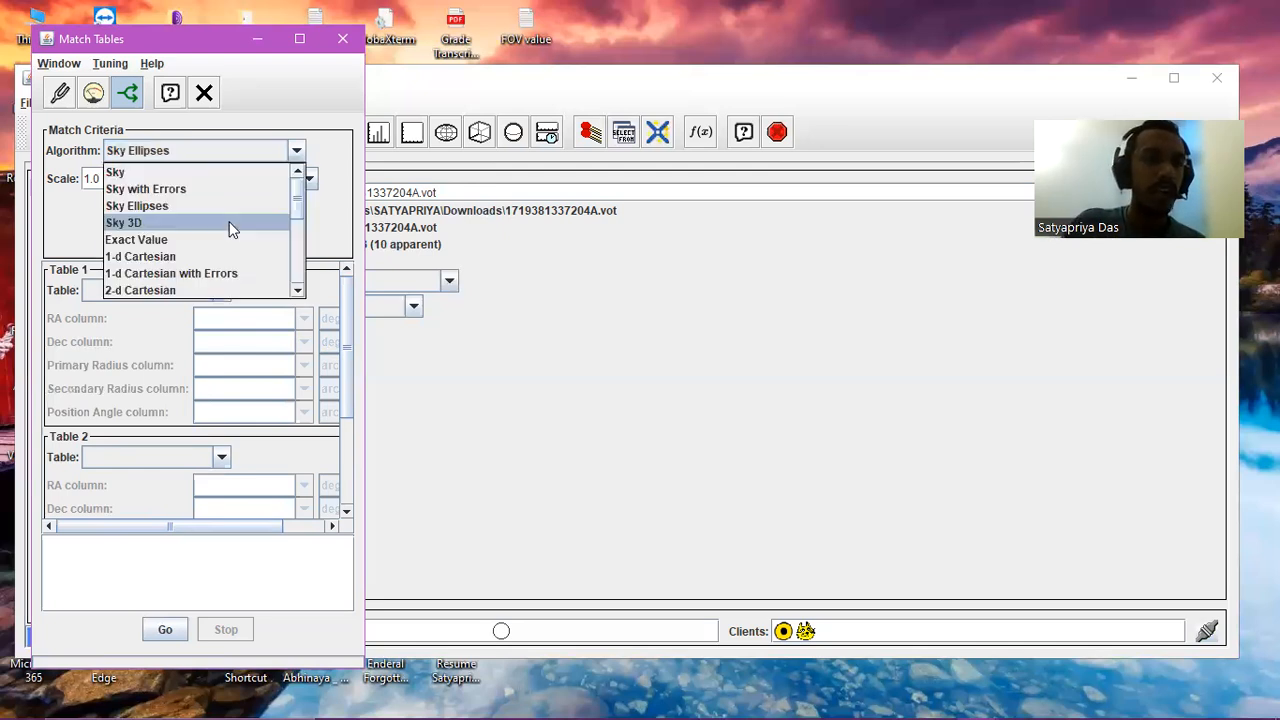
click(229, 223)
scroll(257, 405, down, 1)
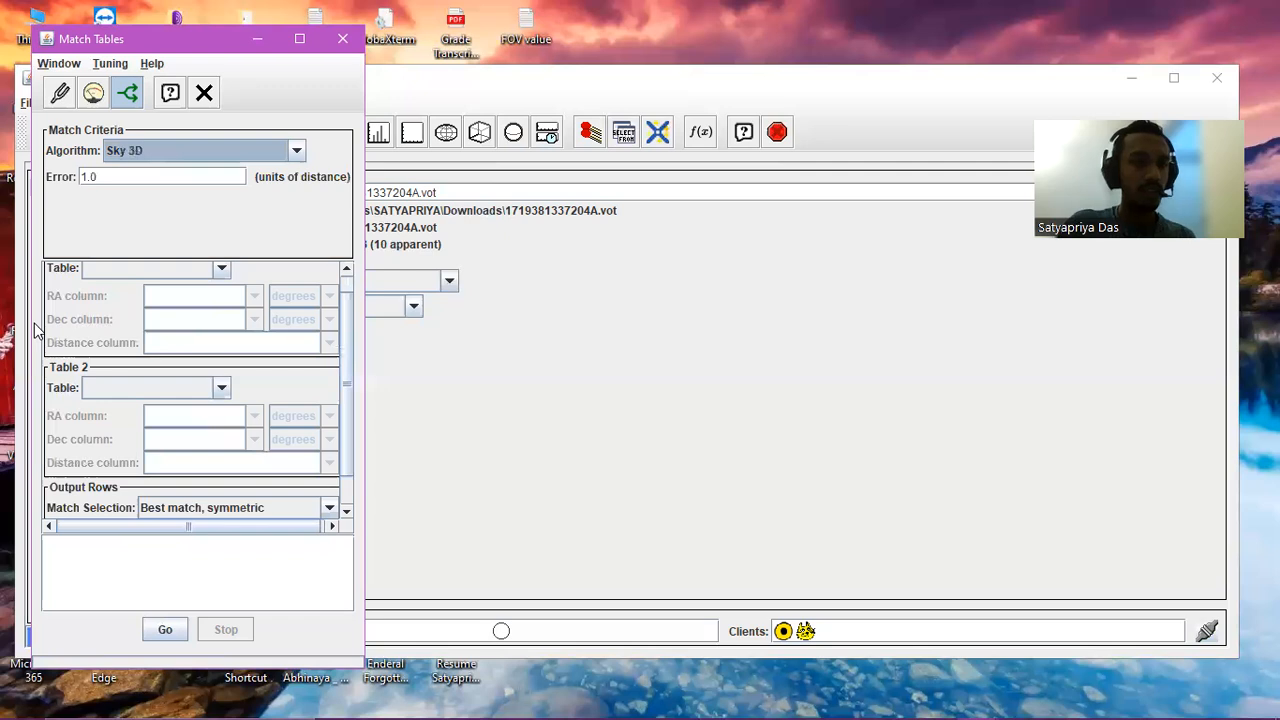
click(296, 150)
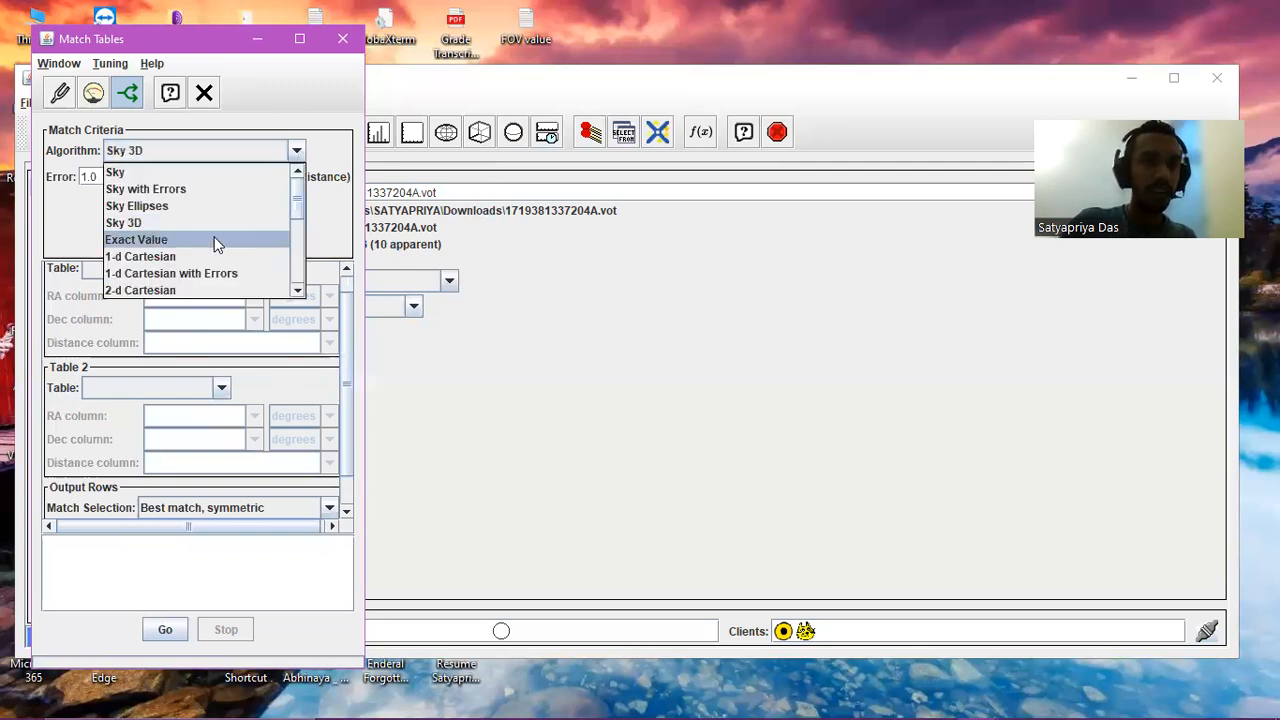
click(218, 242)
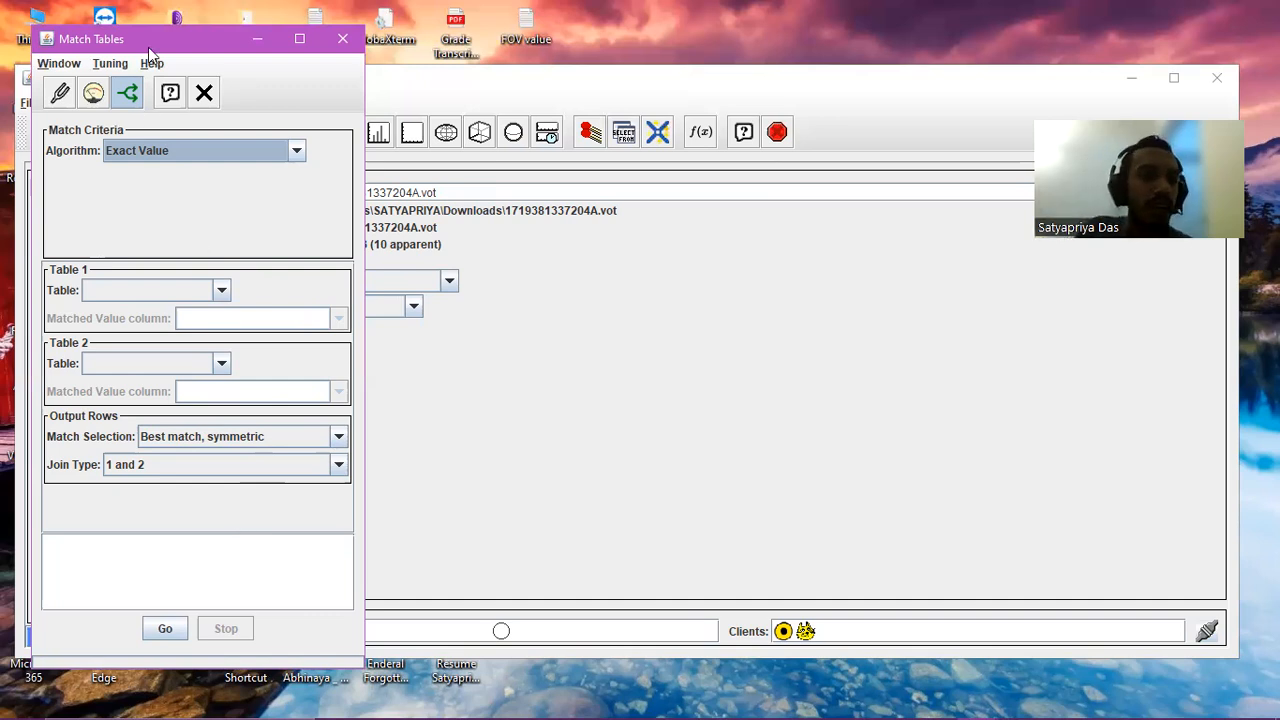
- Examine the remaining match algorithms, from the Cartesian and Cuboid variants to Sky + X, Sky + XY and HTM
drag(156, 40, 183, 135)
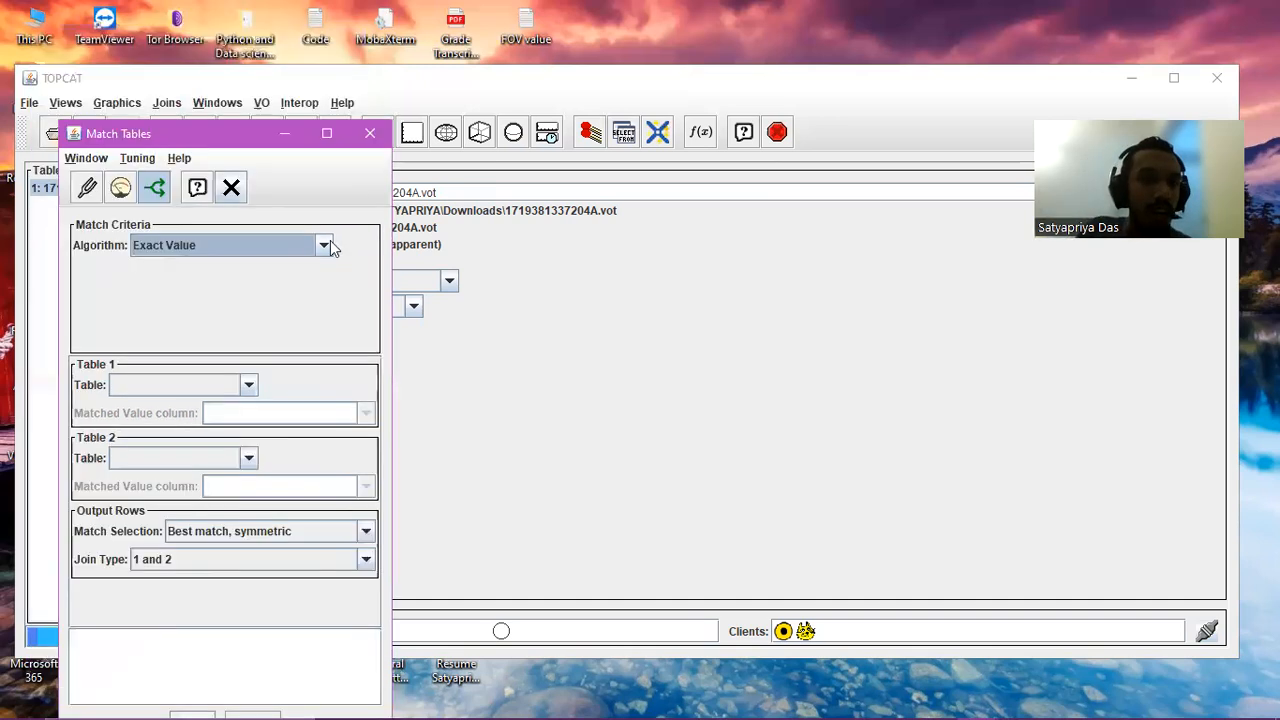
click(326, 246)
scroll(271, 318, down, 3)
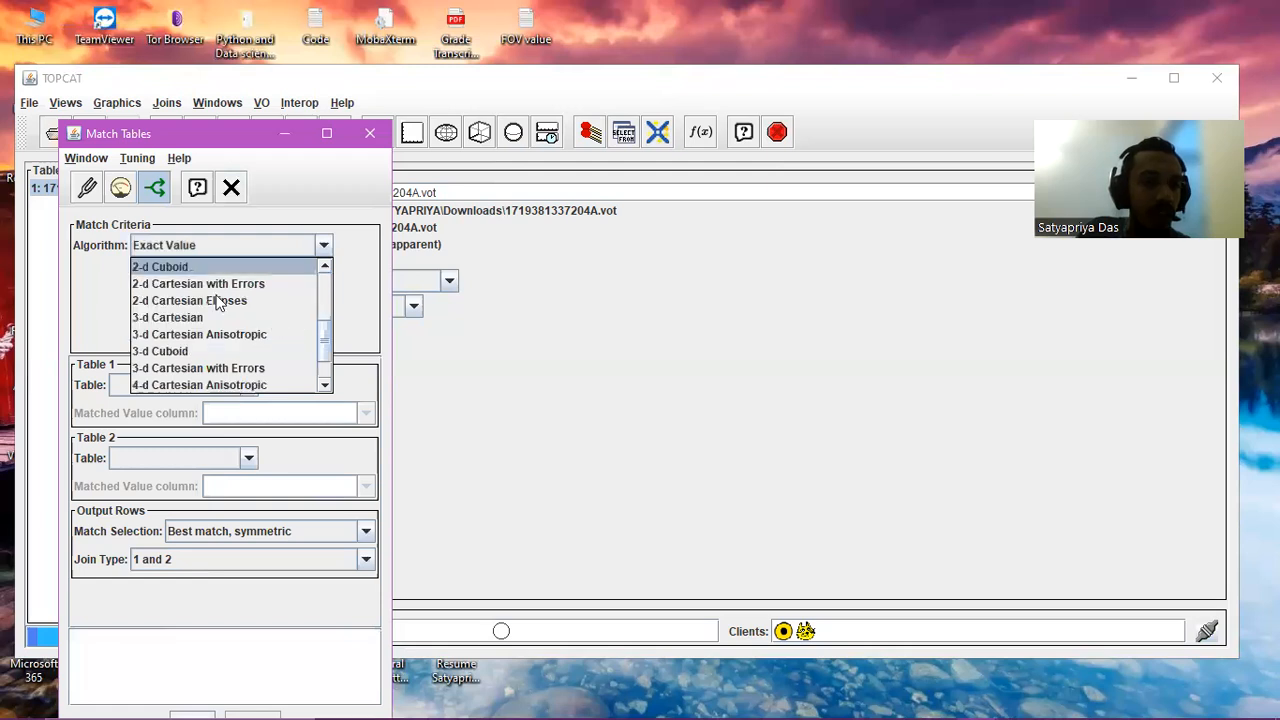
scroll(226, 300, up, 2)
scroll(230, 345, down, 2)
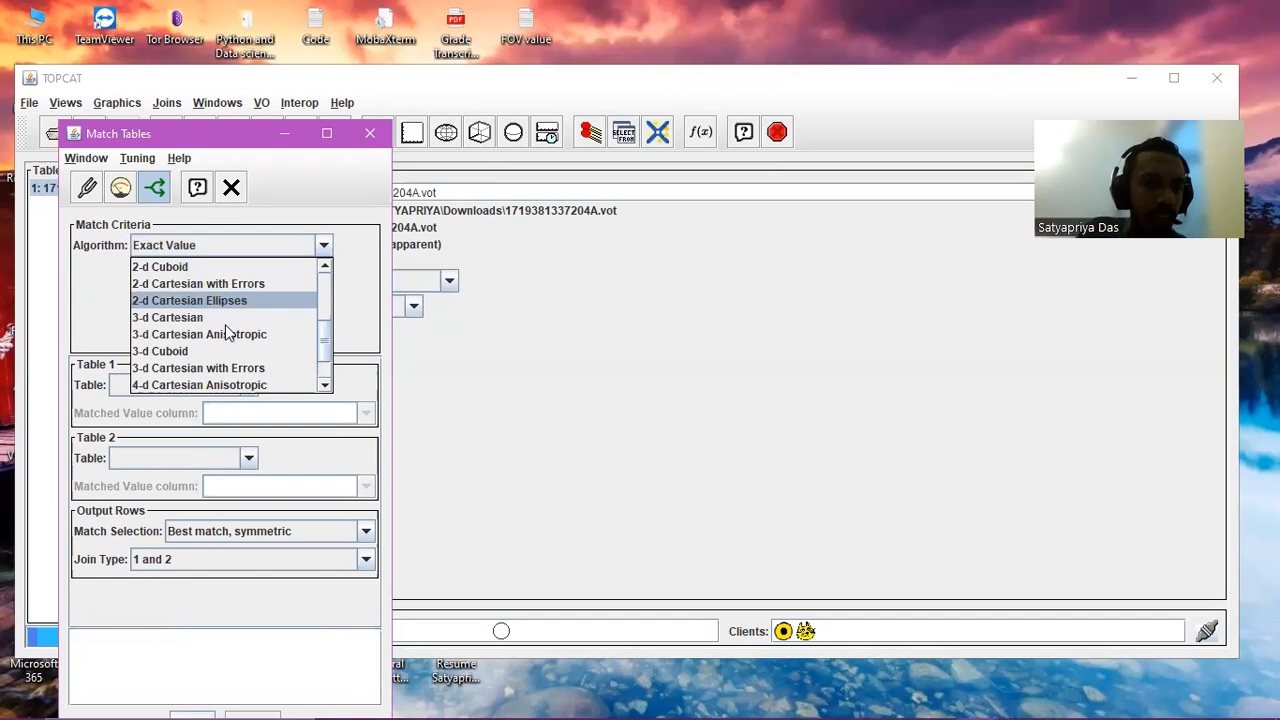
scroll(237, 352, down, 1)
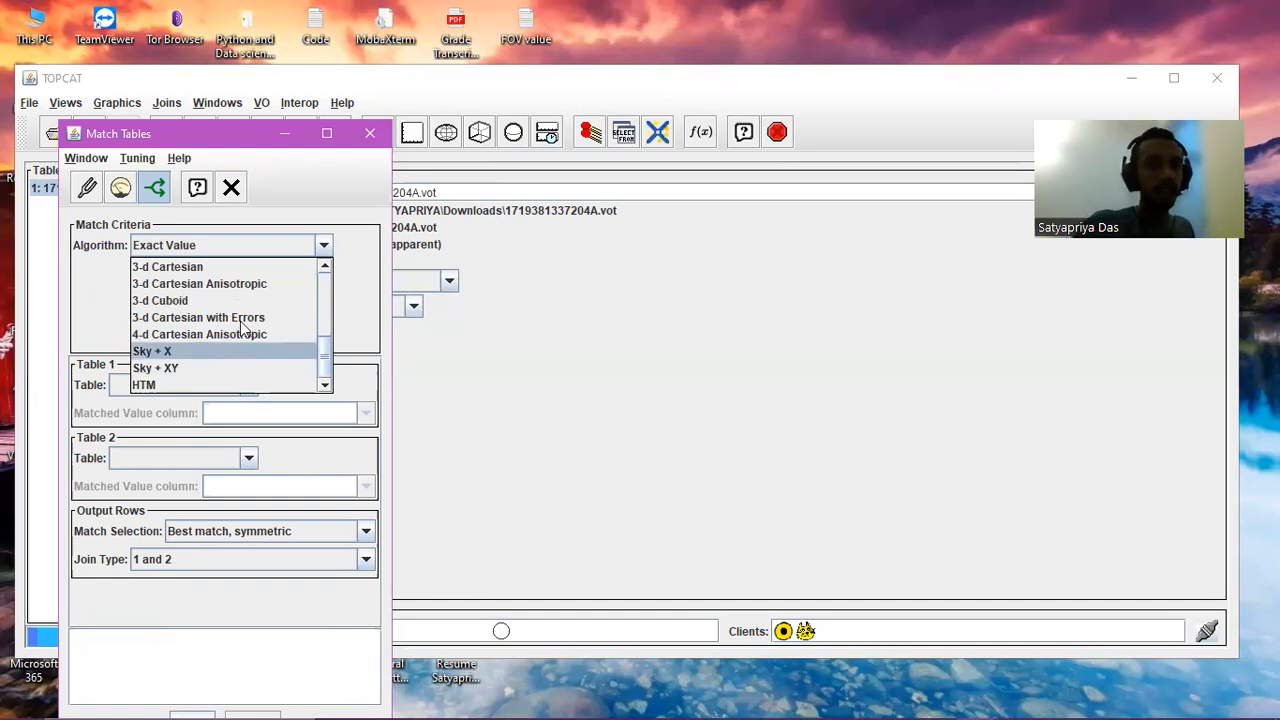
click(328, 241)
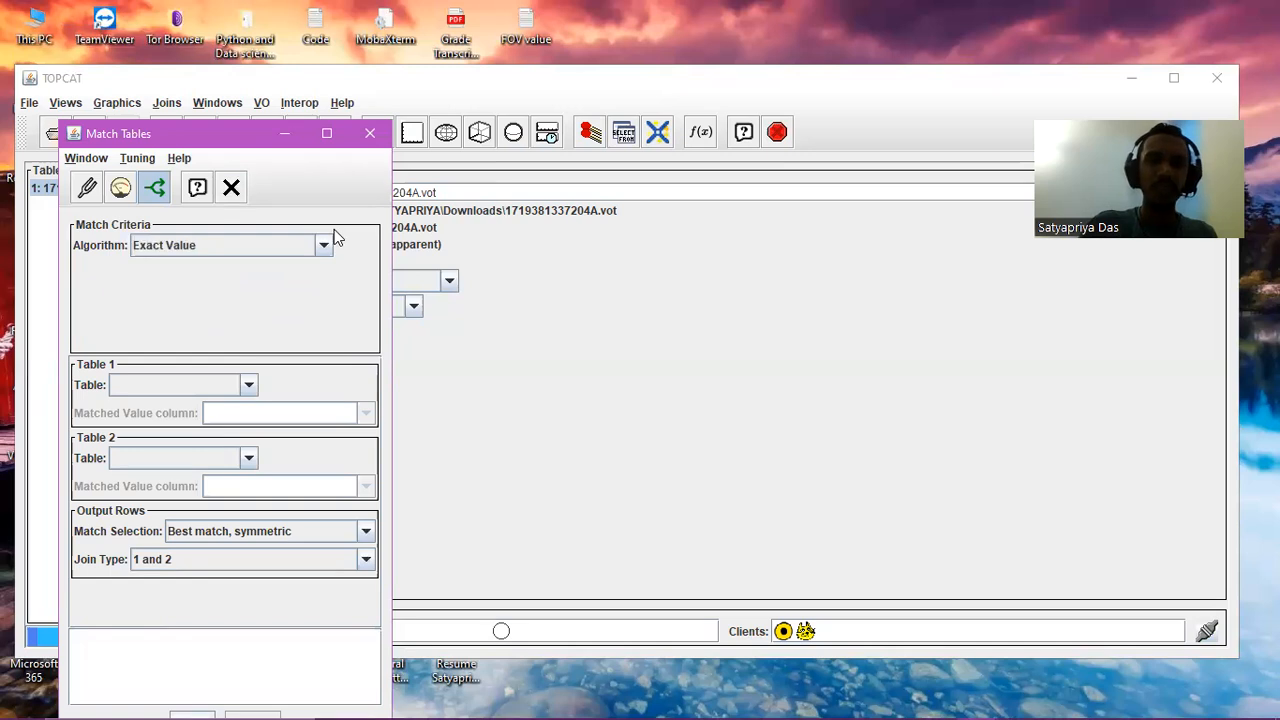
- Close the pair match and open the CDS Upload X-Match for remote tables
click(374, 136)
click(660, 136)
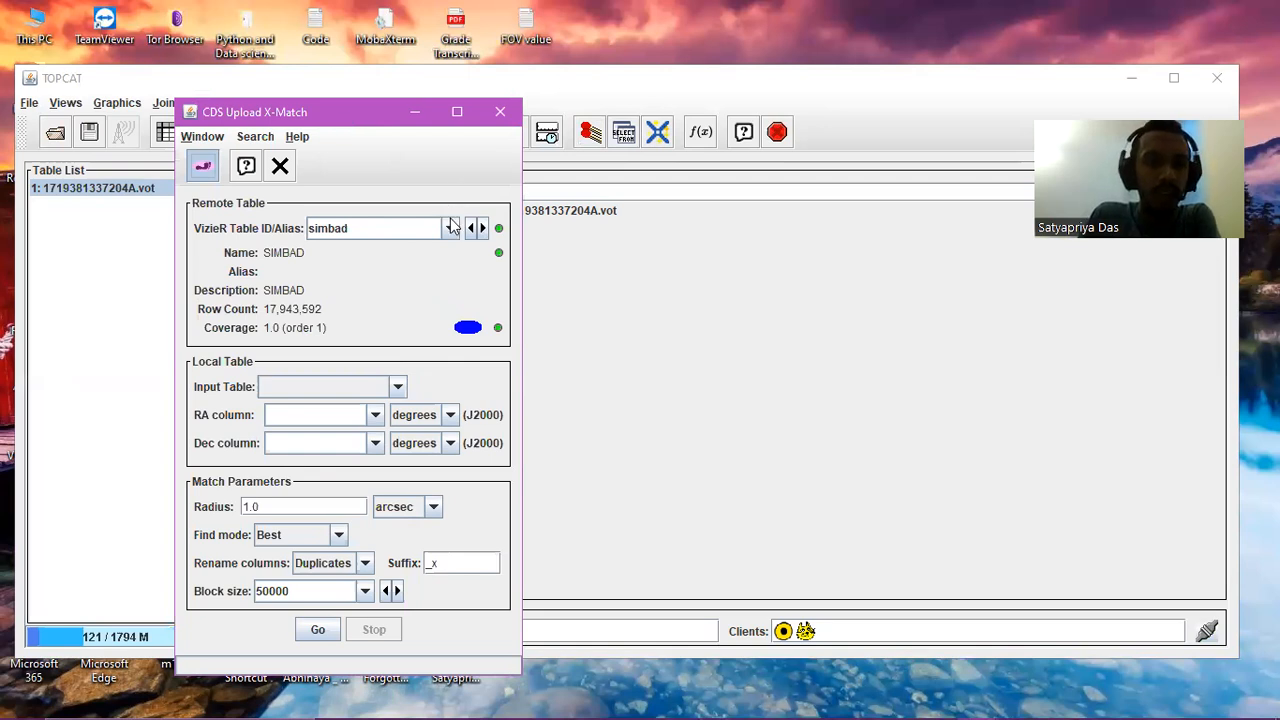
click(397, 390)
click(385, 410)
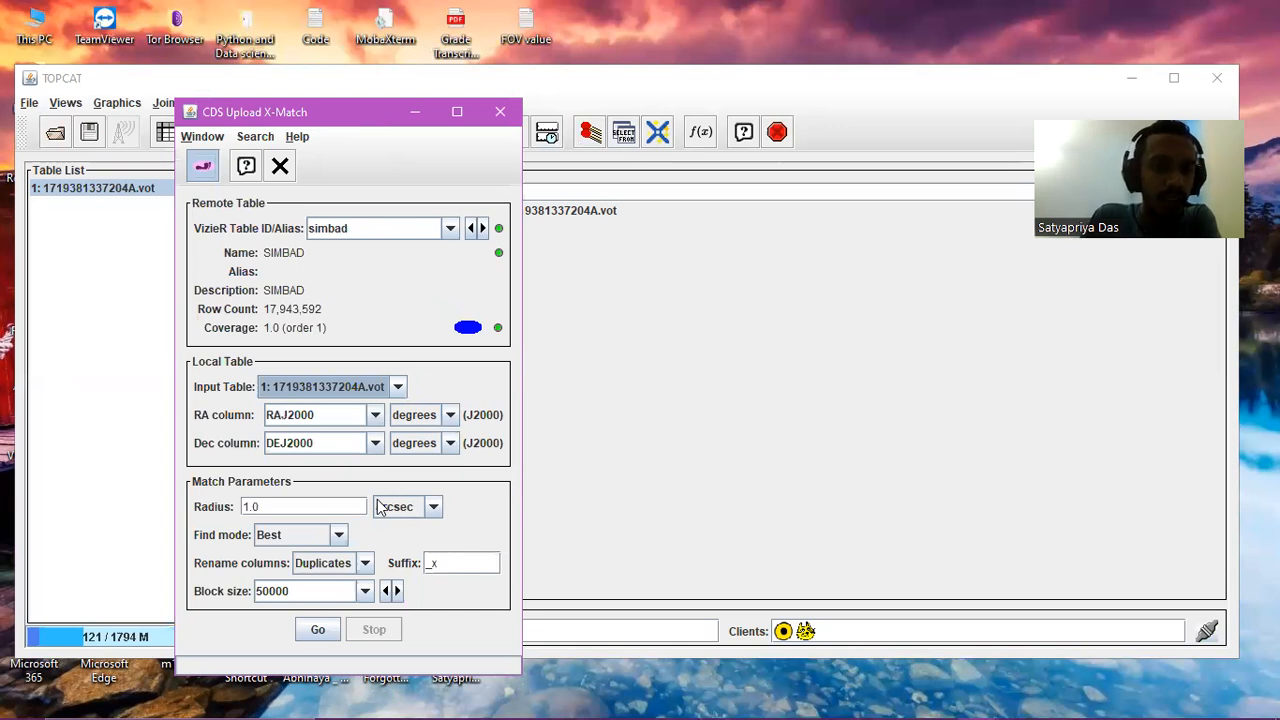
click(290, 507)
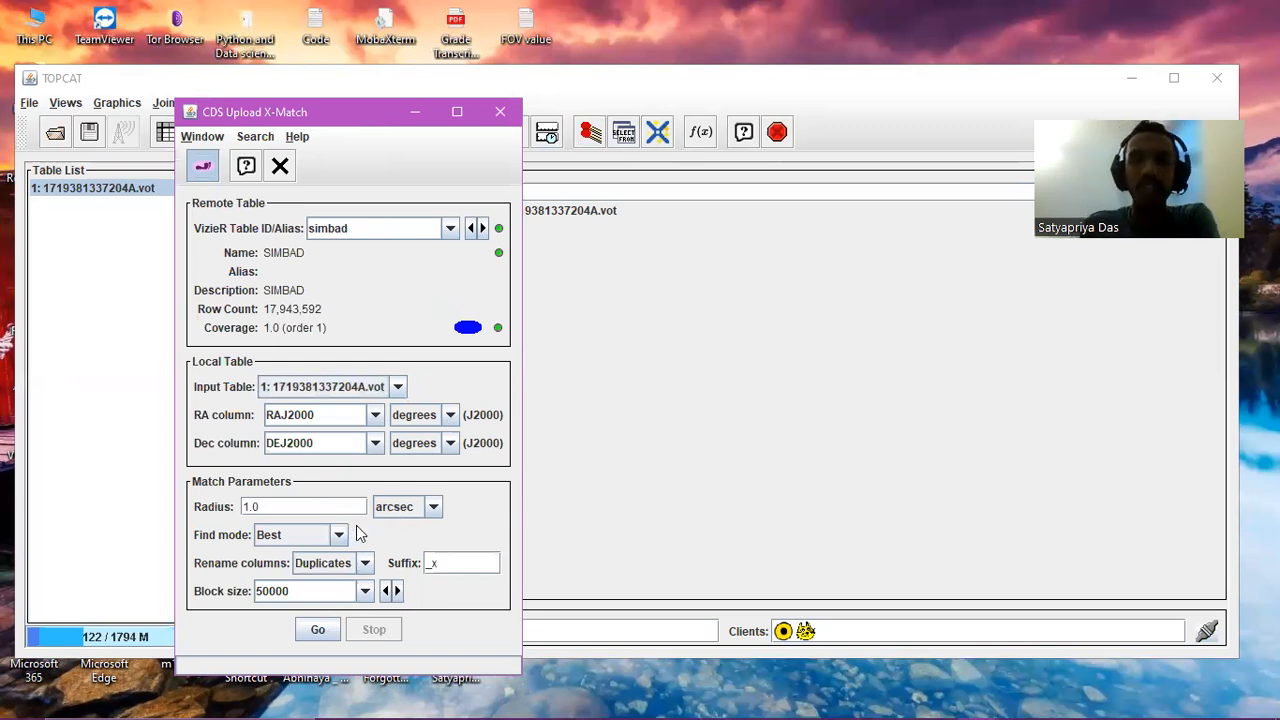
click(339, 537)
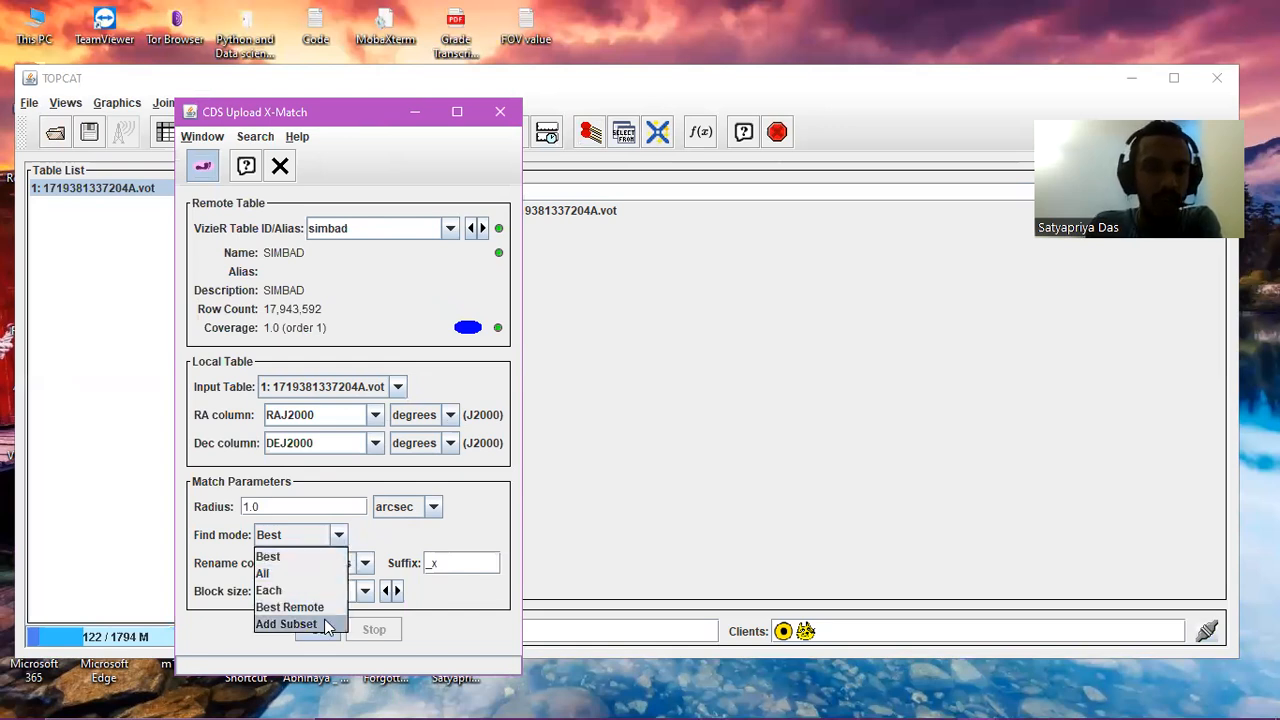
click(343, 536)
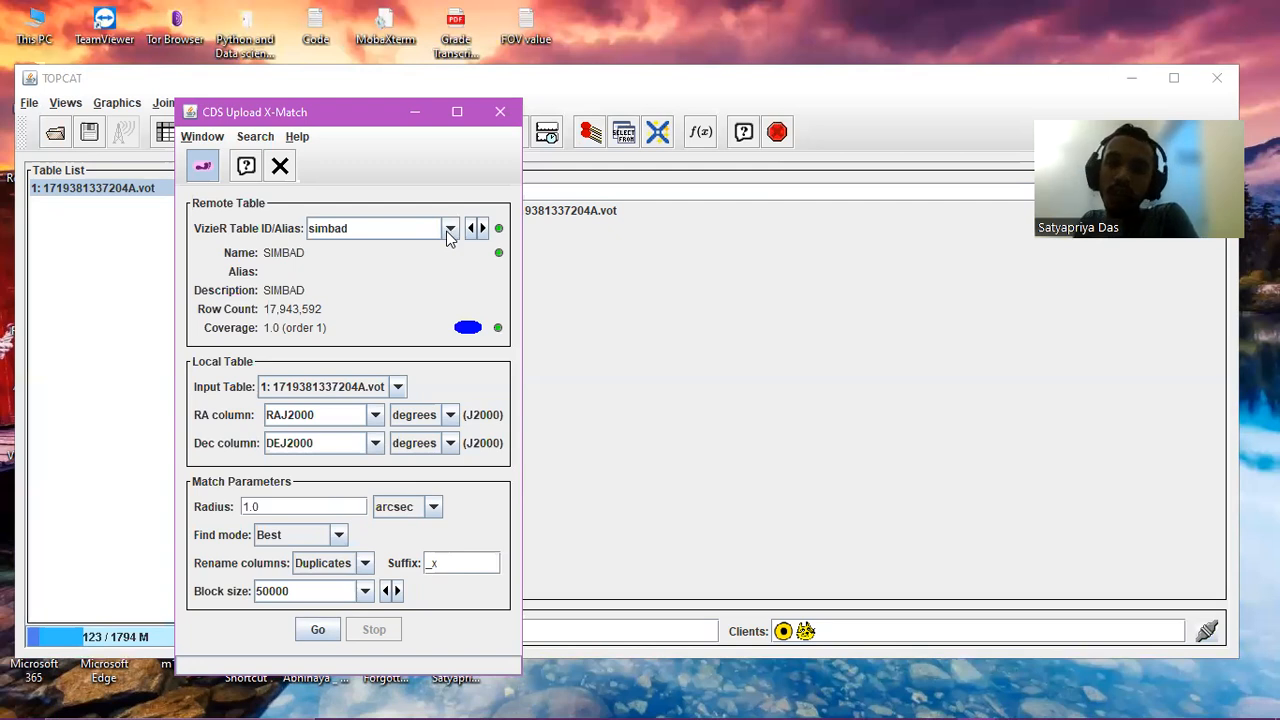
- Select Tycho-2 from the VizieR table aliases as the remote table and close the CDS Upload X-Match
click(449, 230)
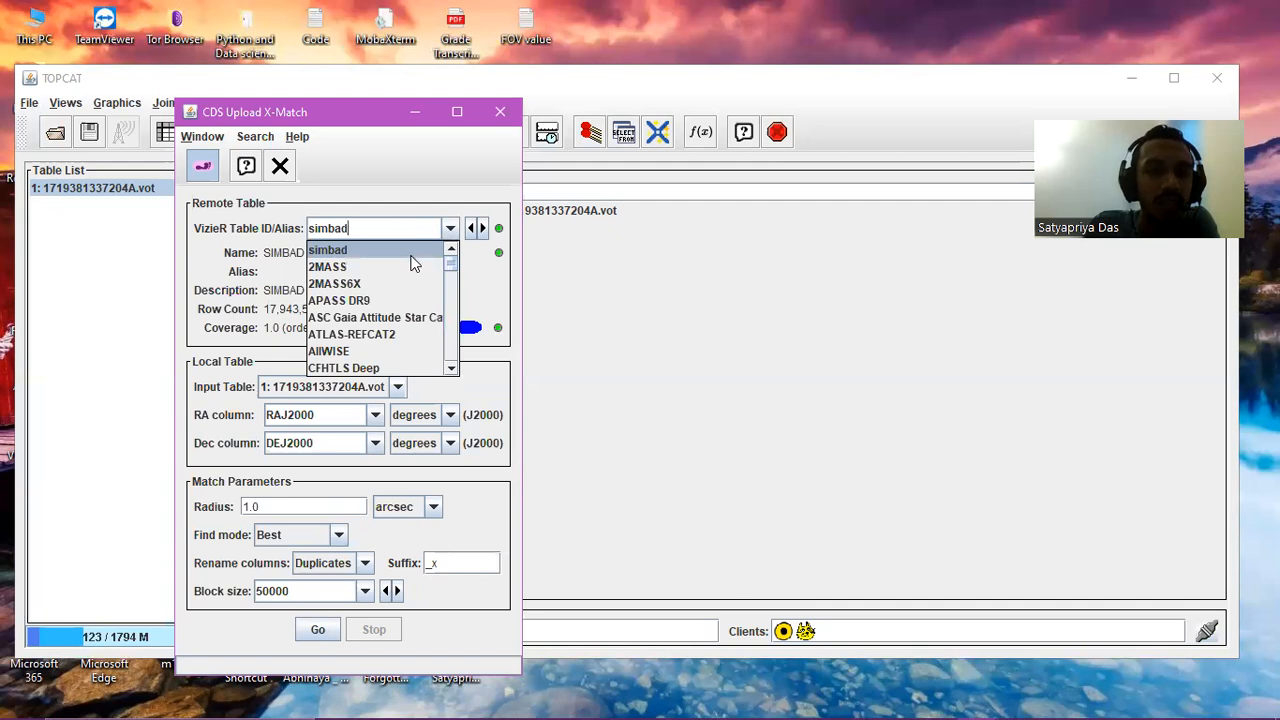
scroll(398, 294, down, 6)
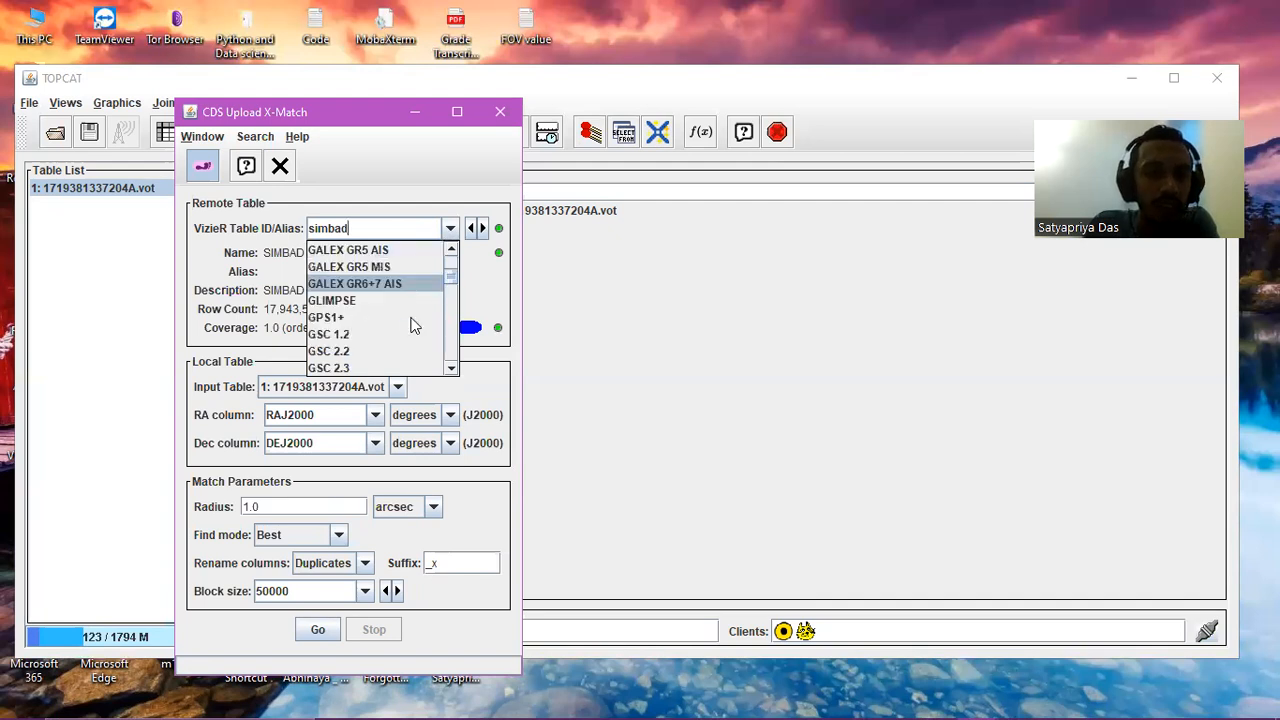
scroll(412, 320, down, 5)
scroll(410, 318, down, 5)
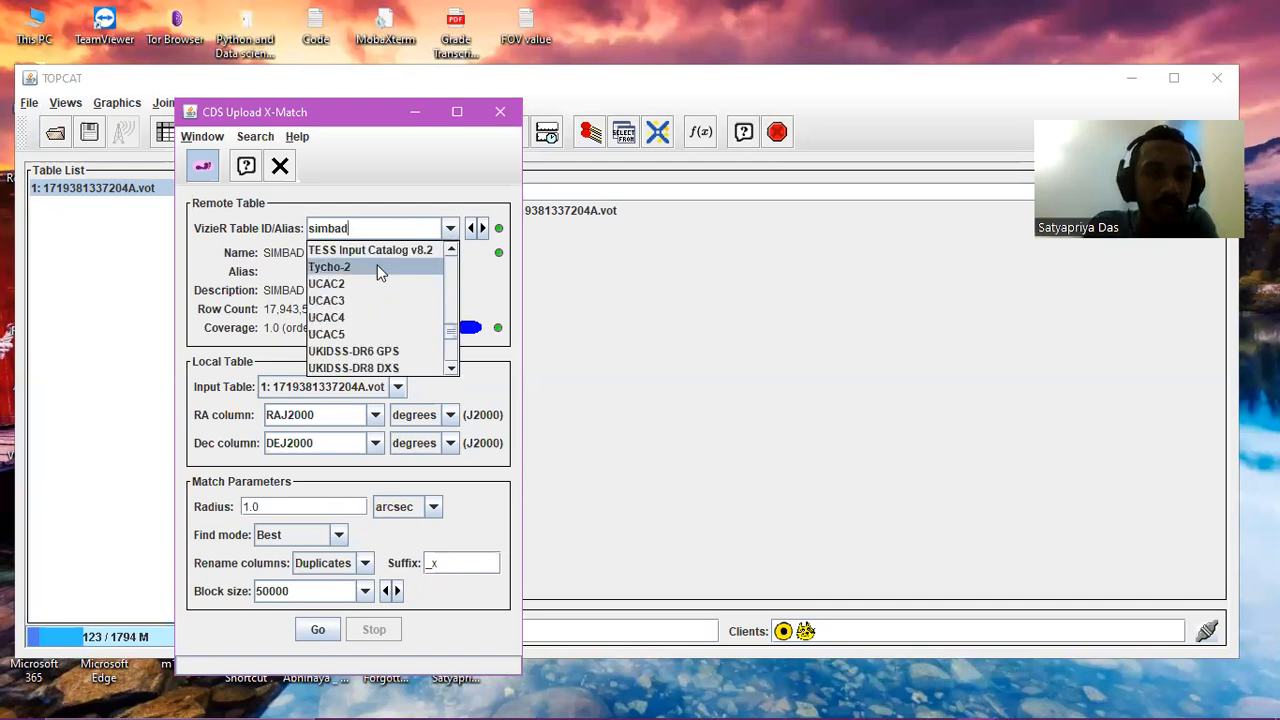
click(378, 266)
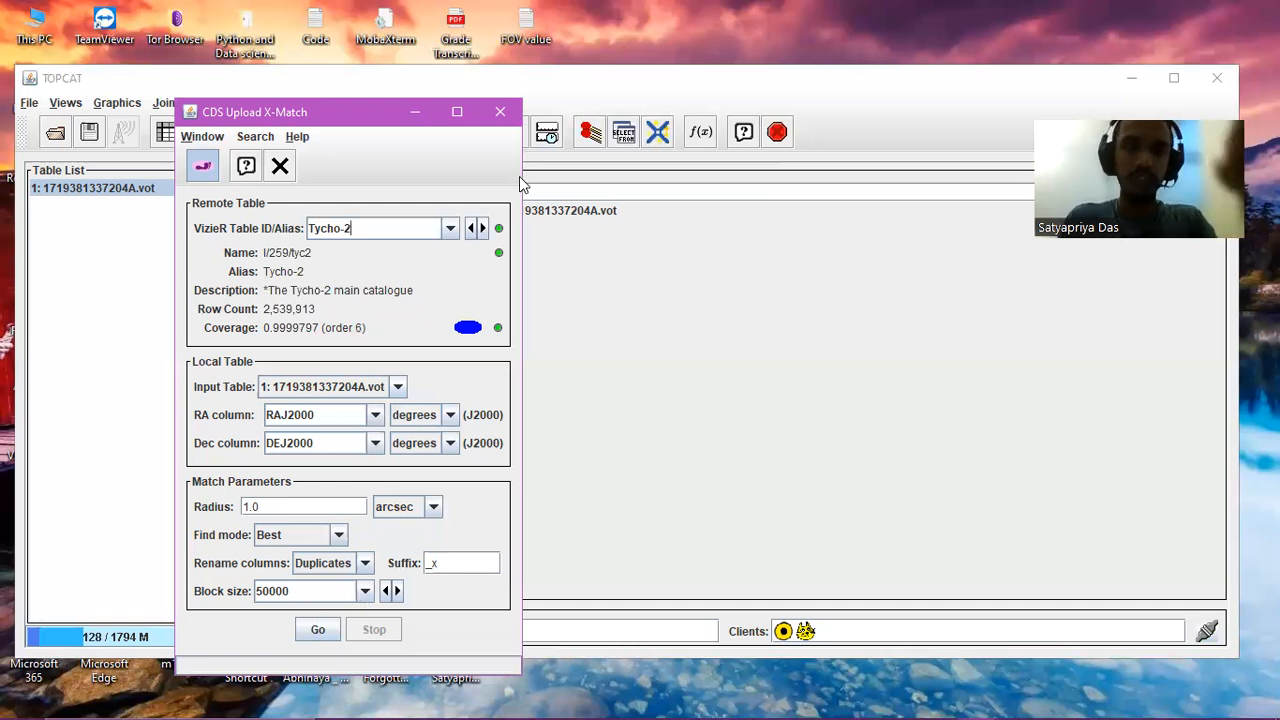
click(510, 116)
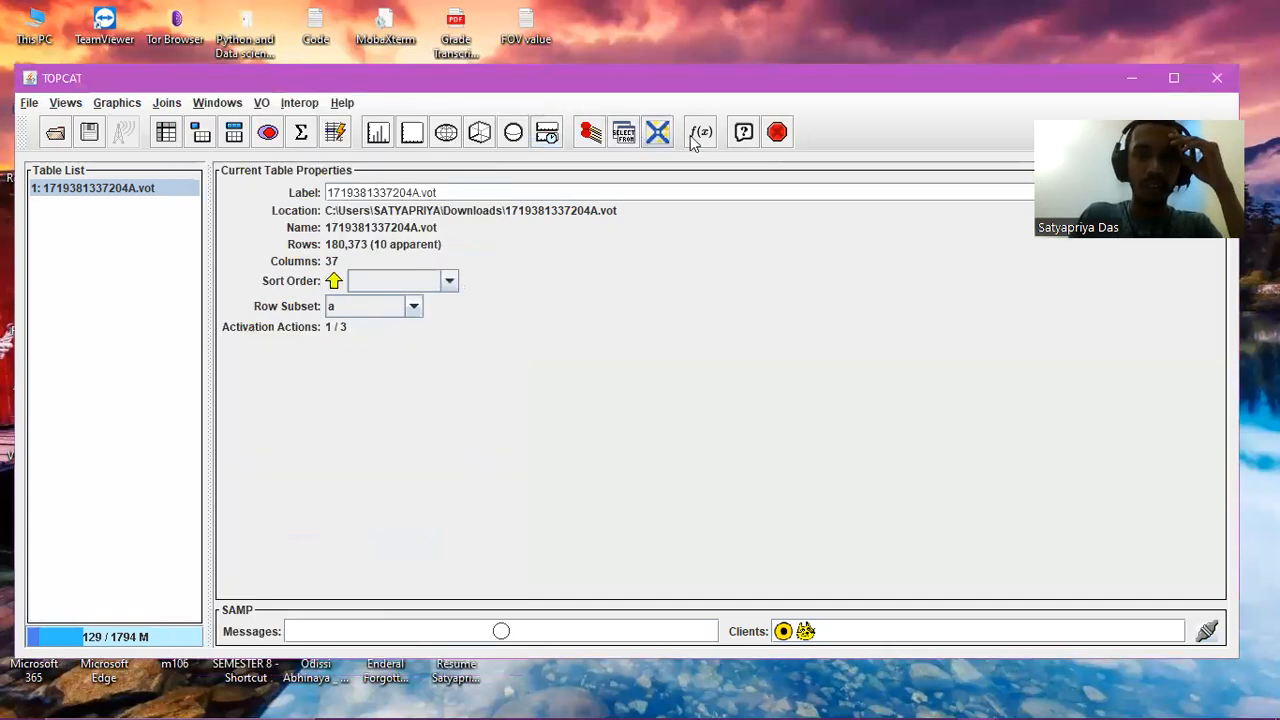
- Open the available functions browser, expand Arithmetic, and view the descriptions of abs and max
click(697, 135)
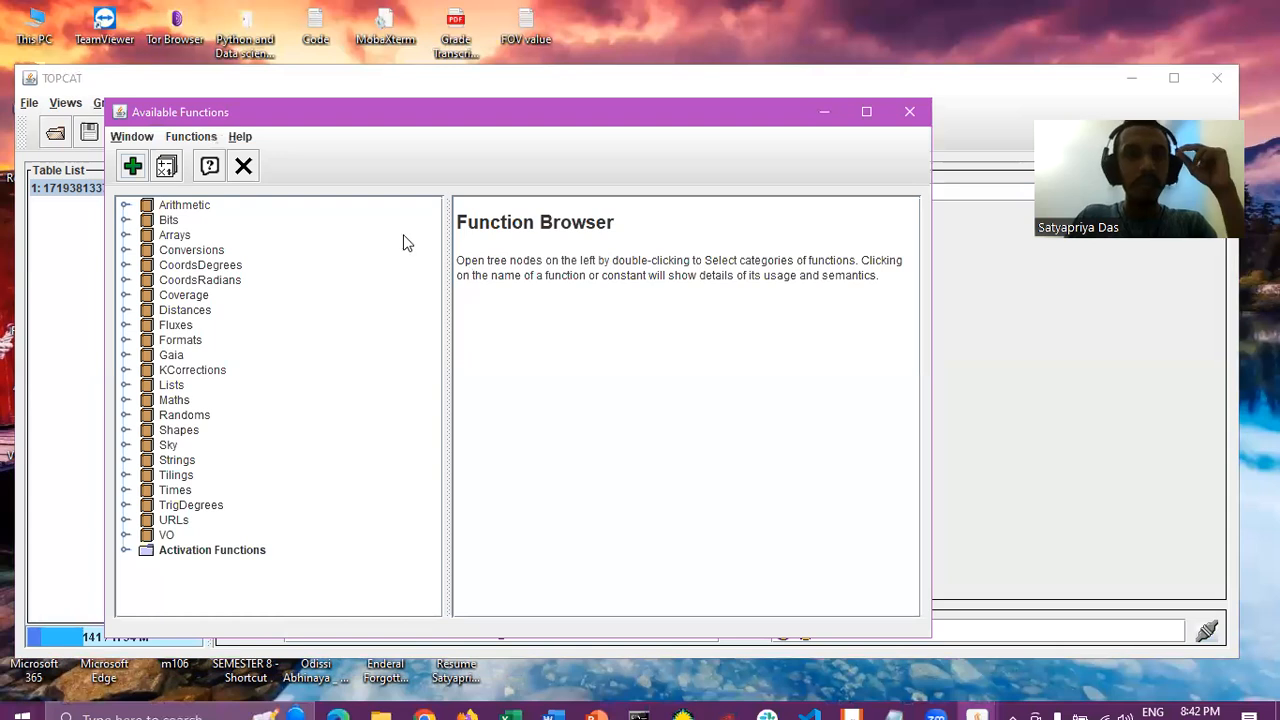
click(125, 205)
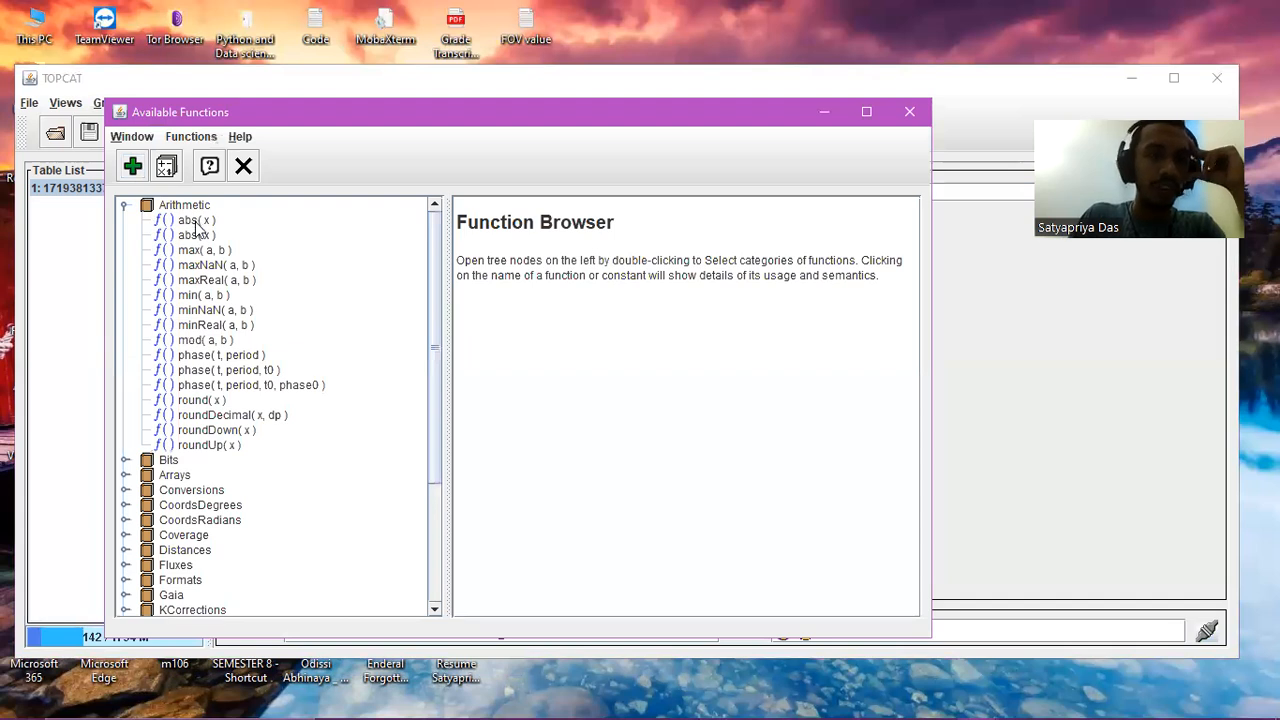
click(197, 221)
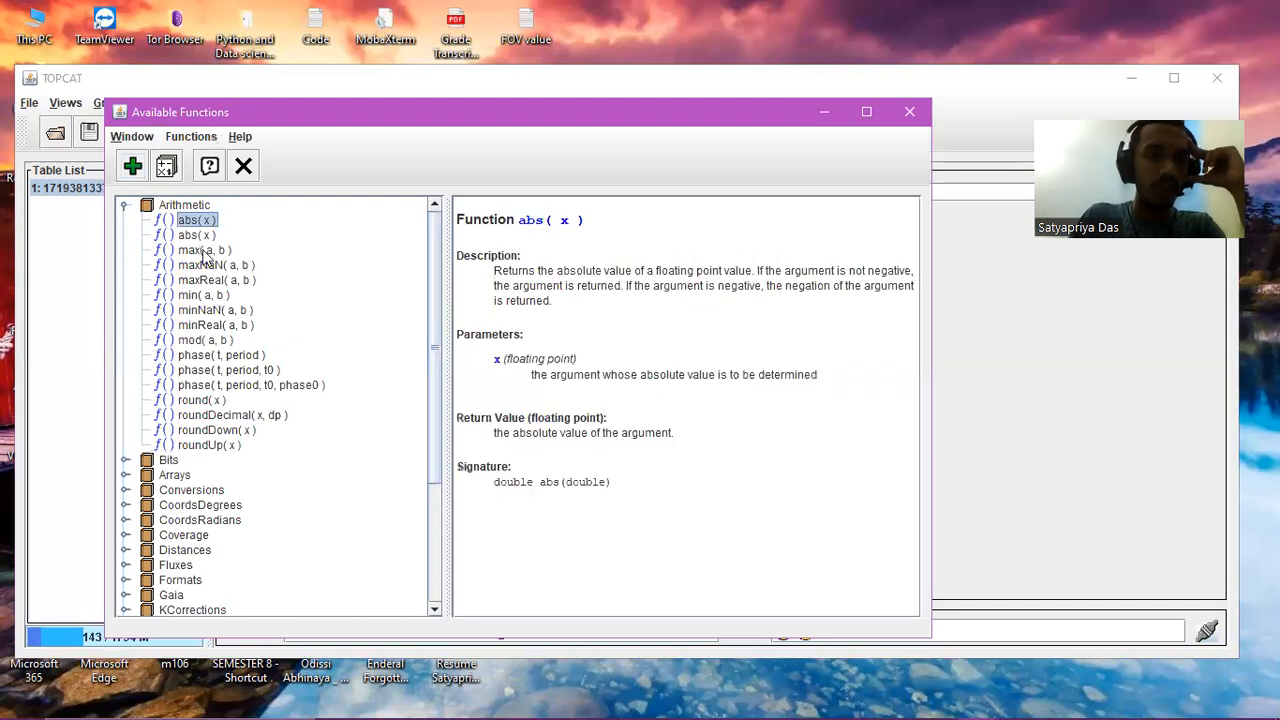
key(Down)
key(Down)
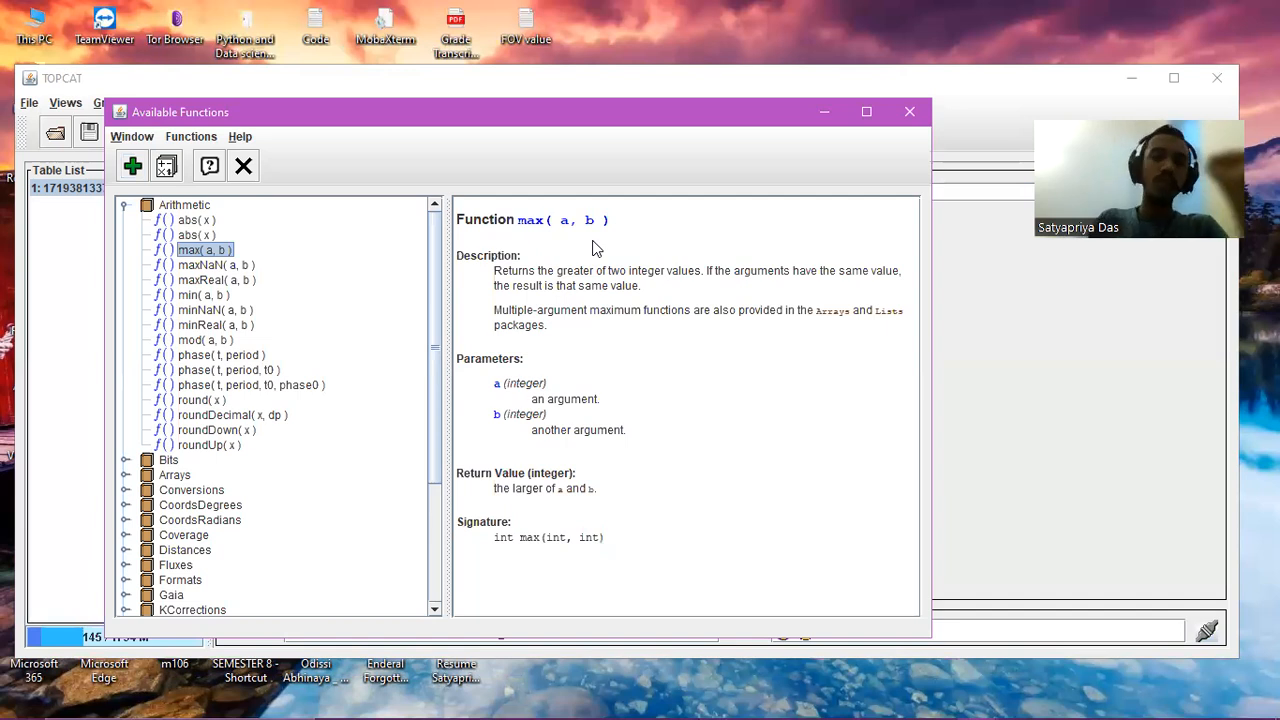
- View the descriptions of the arithmetic functions maxNaN, min, phase, round, roundUp and mod
click(229, 268)
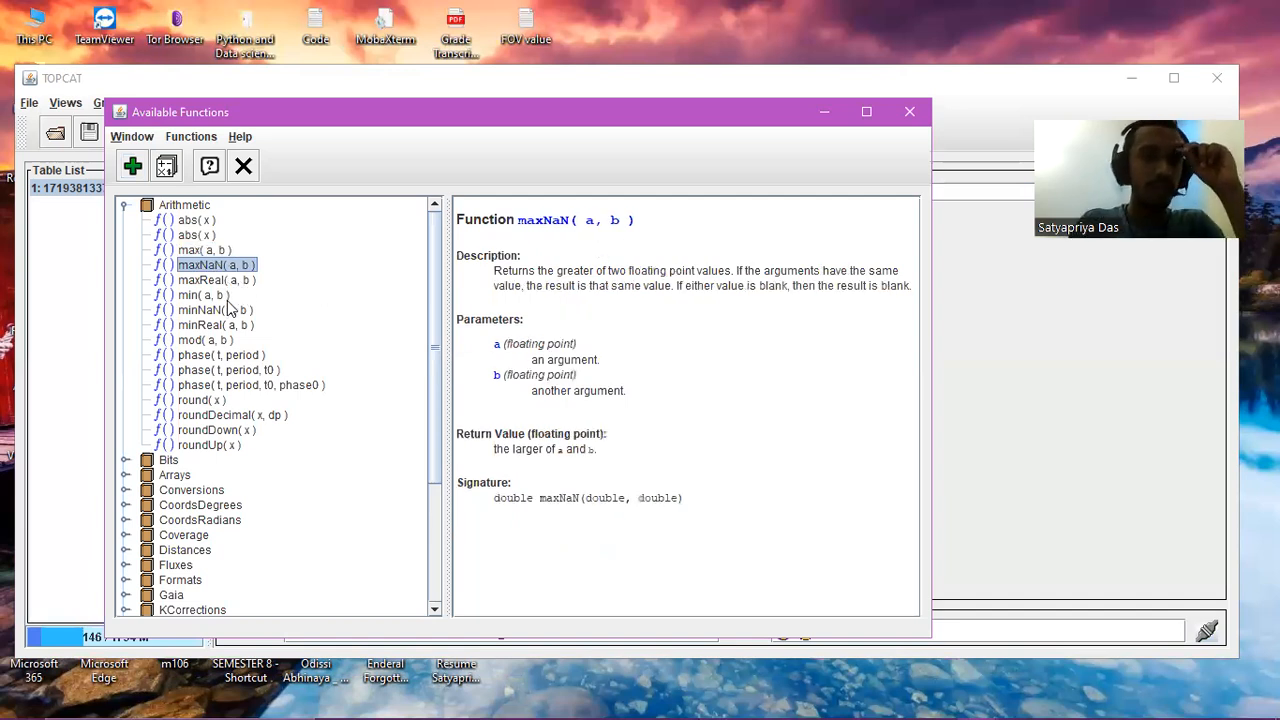
click(220, 296)
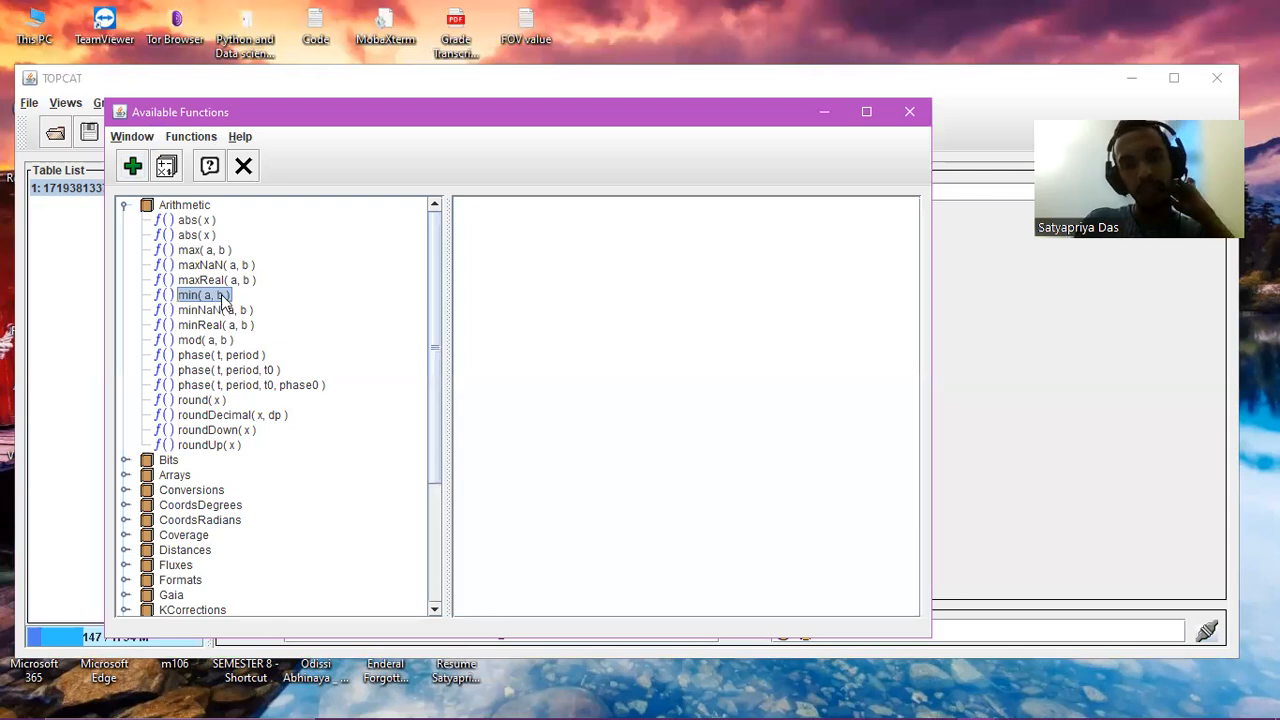
click(228, 358)
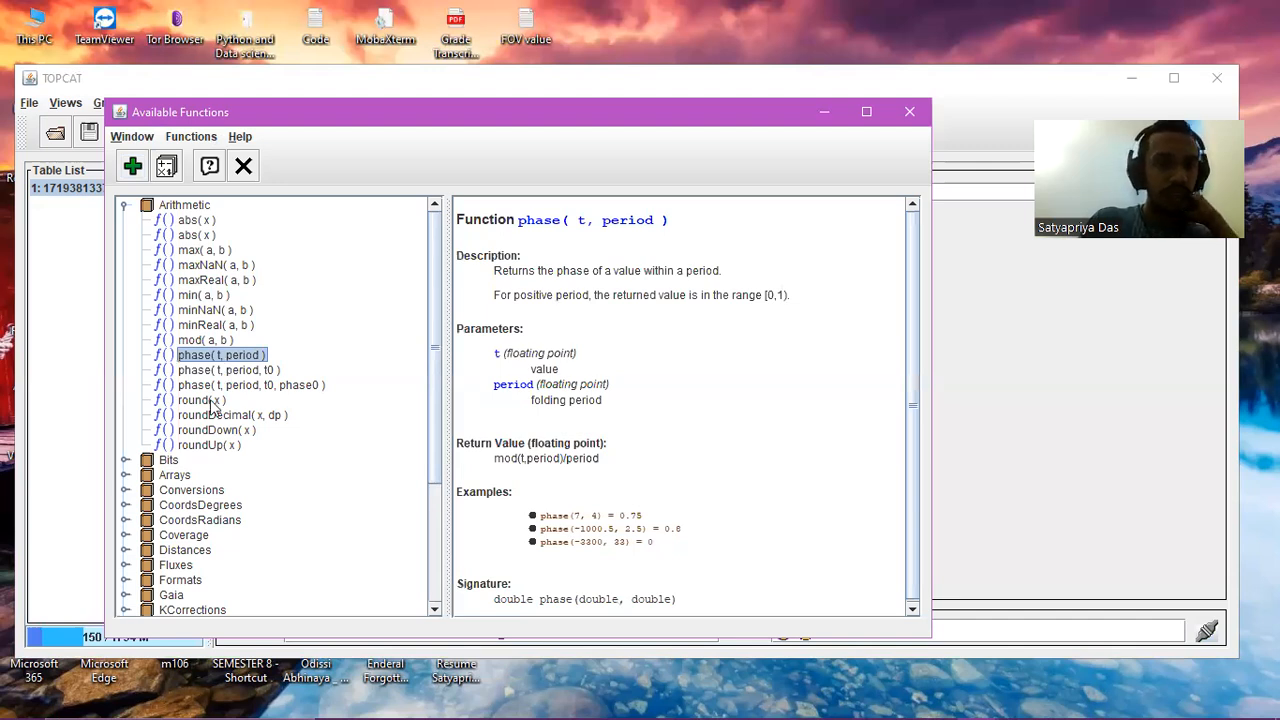
click(212, 402)
click(230, 445)
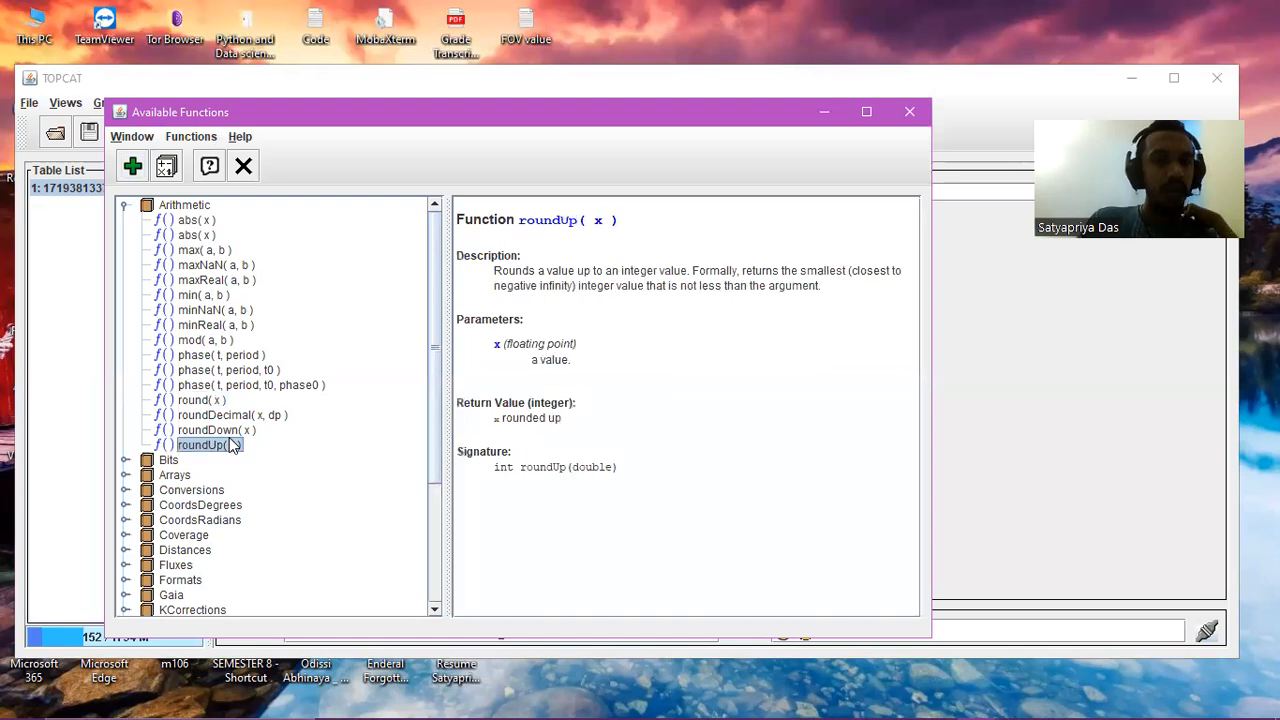
click(220, 342)
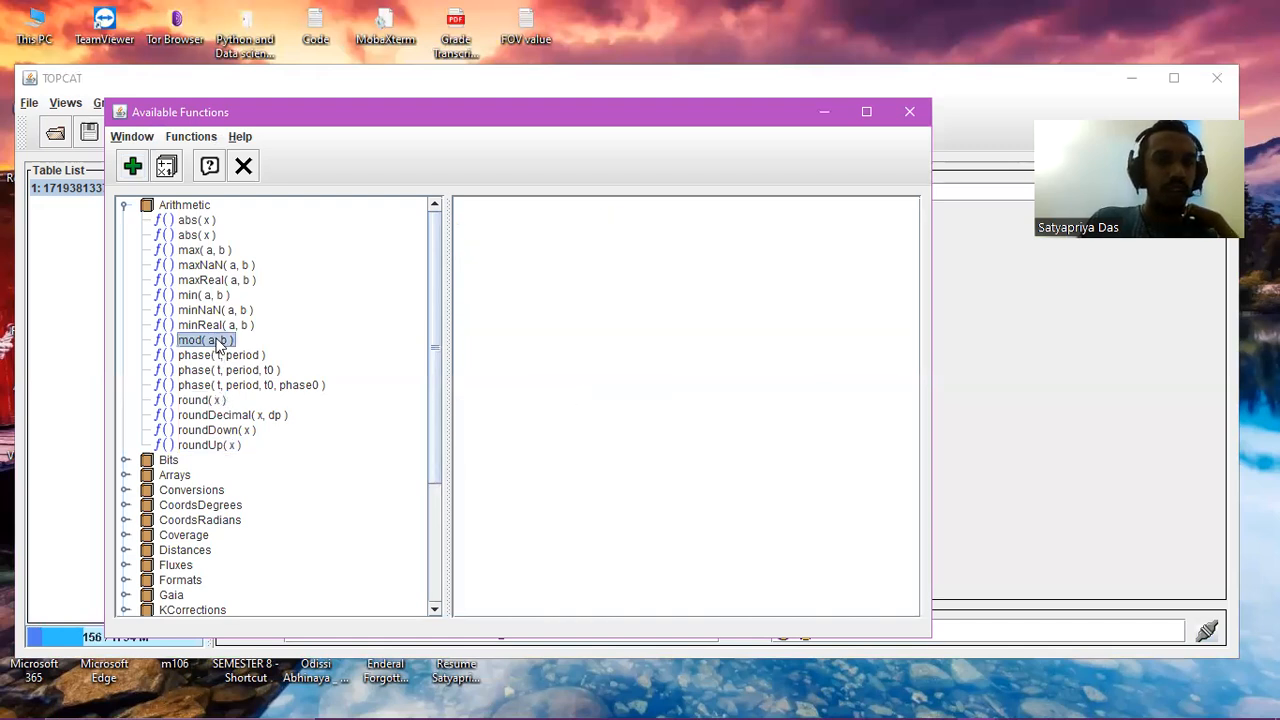
- Expand the Bits functions and view the description of fromBinary
click(125, 460)
scroll(230, 510, down, 1)
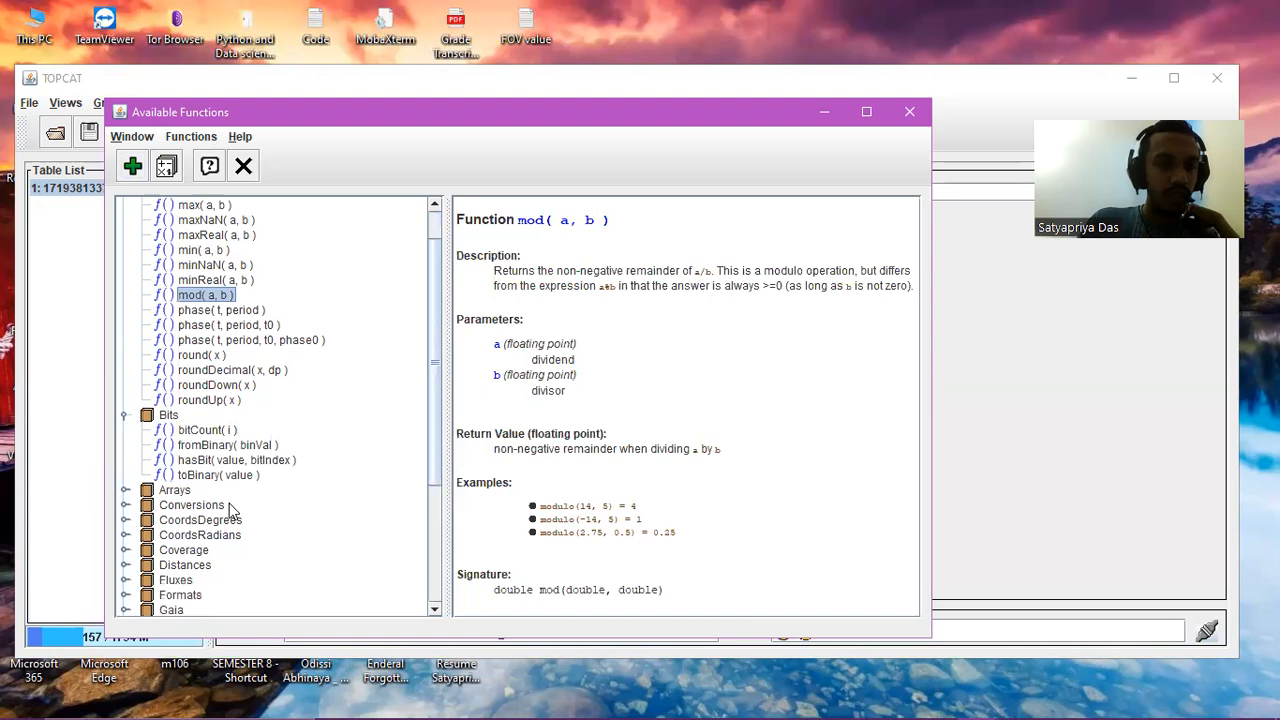
scroll(216, 418, down, 1)
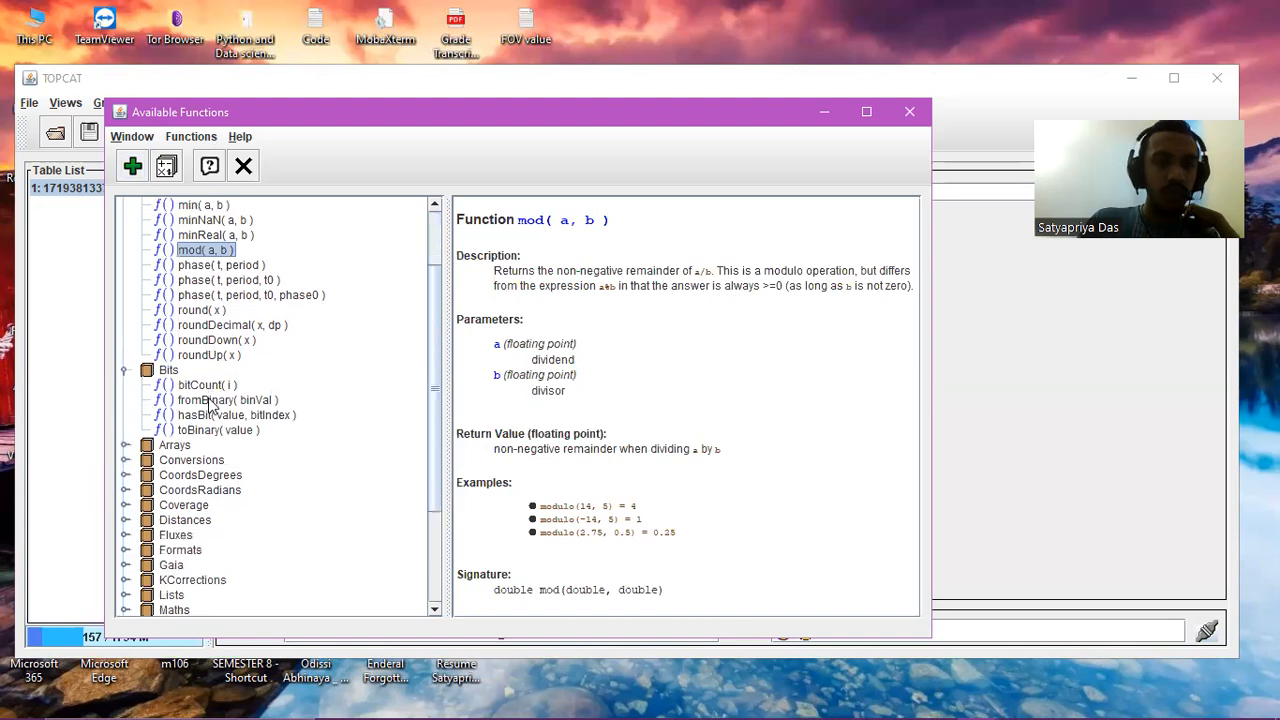
click(212, 401)
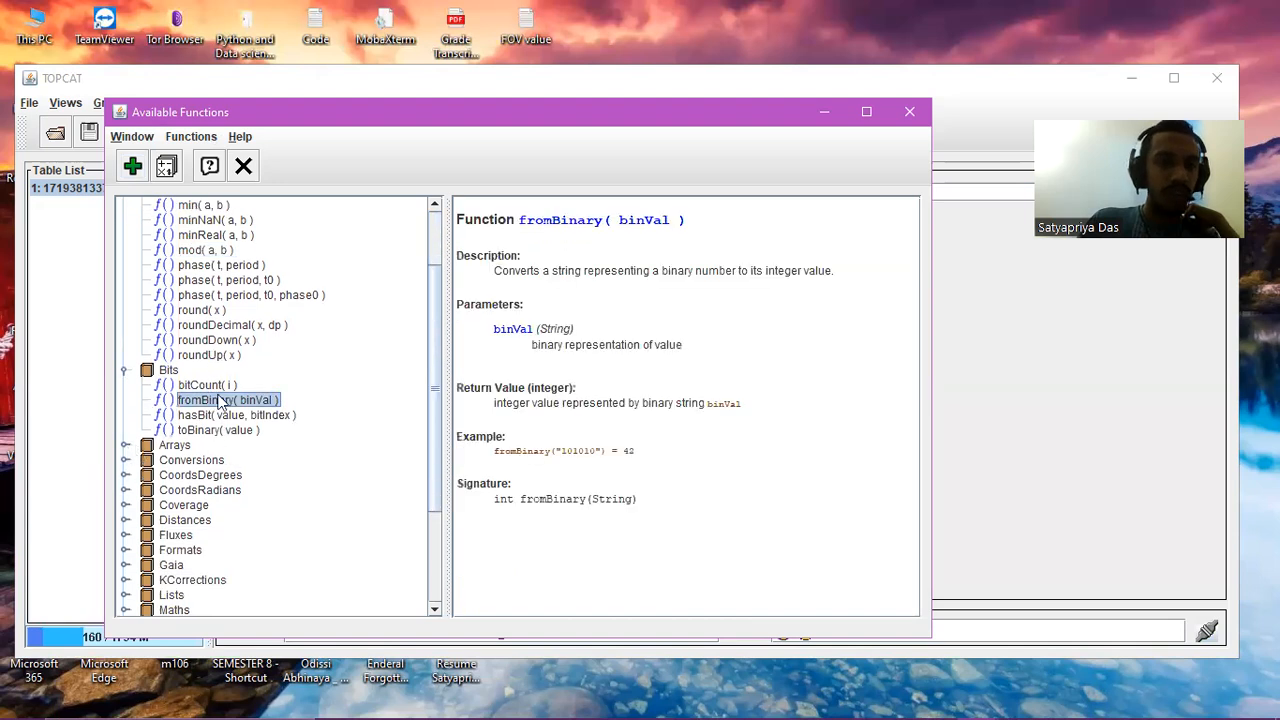
- Expand the Arrays functions and look through the array operations offered
click(125, 445)
scroll(220, 272, up, 8)
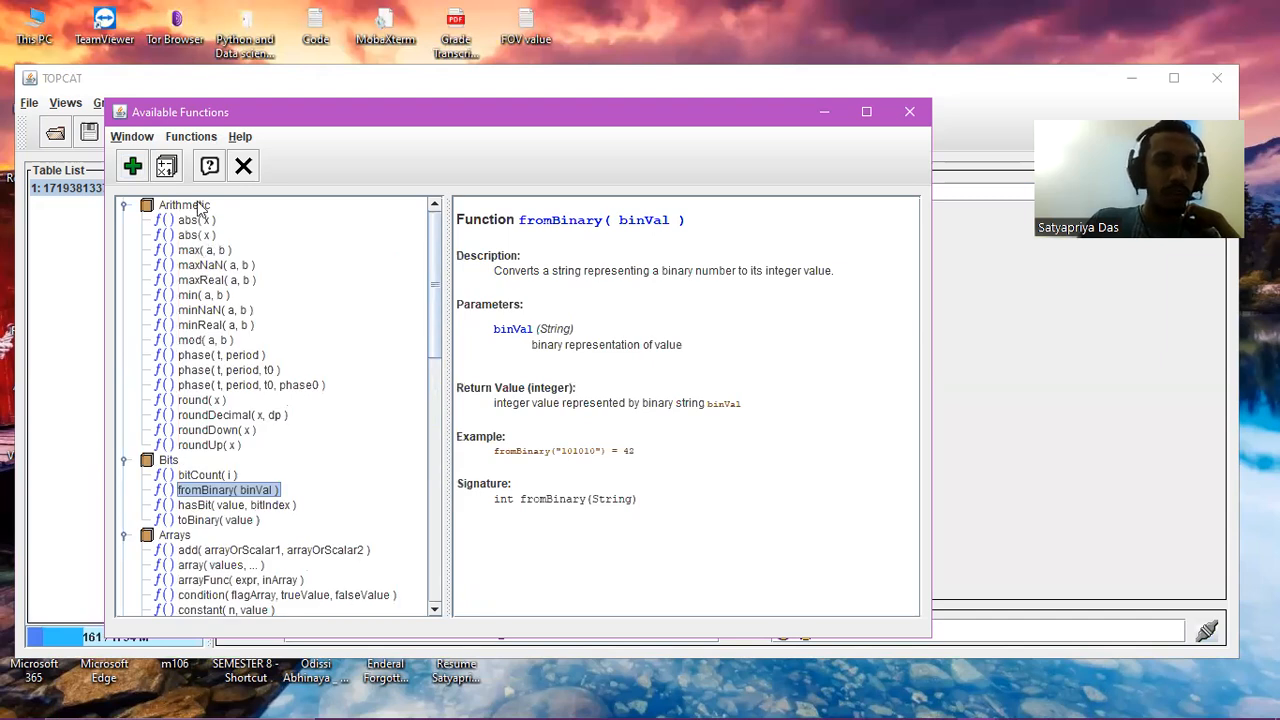
scroll(219, 330, down, 5)
scroll(199, 347, down, 2)
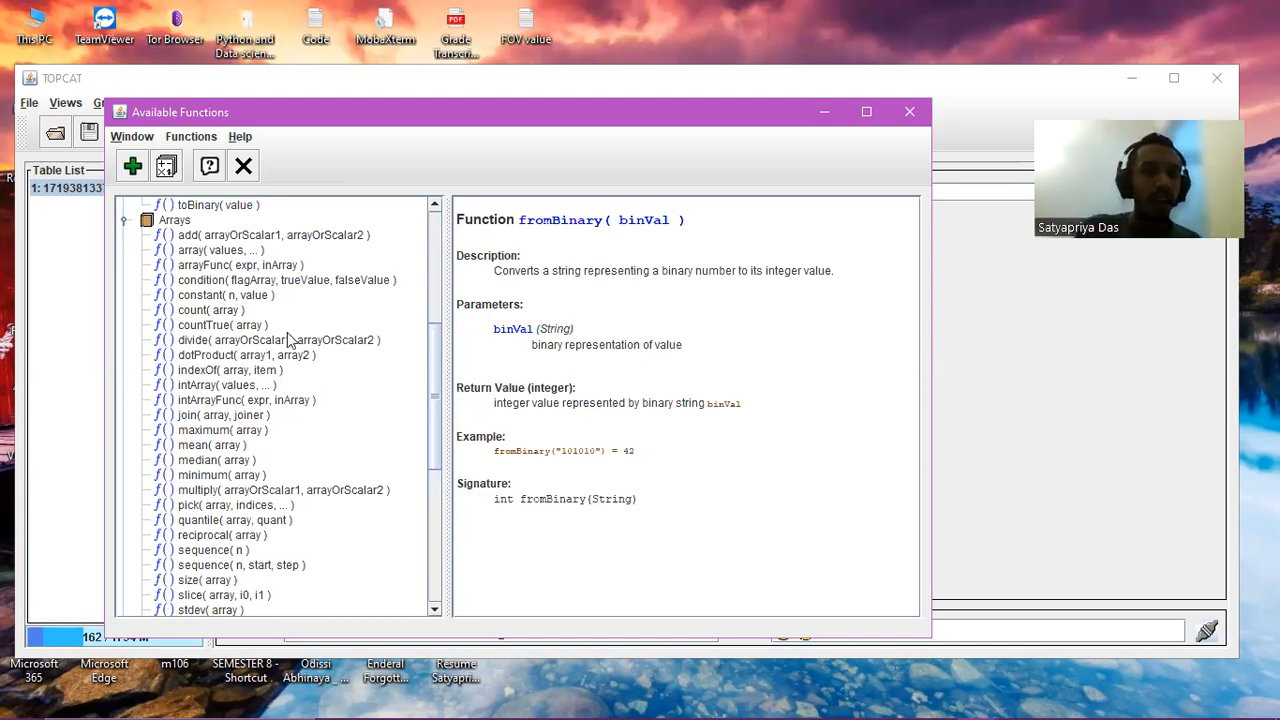
scroll(265, 476, down, 2)
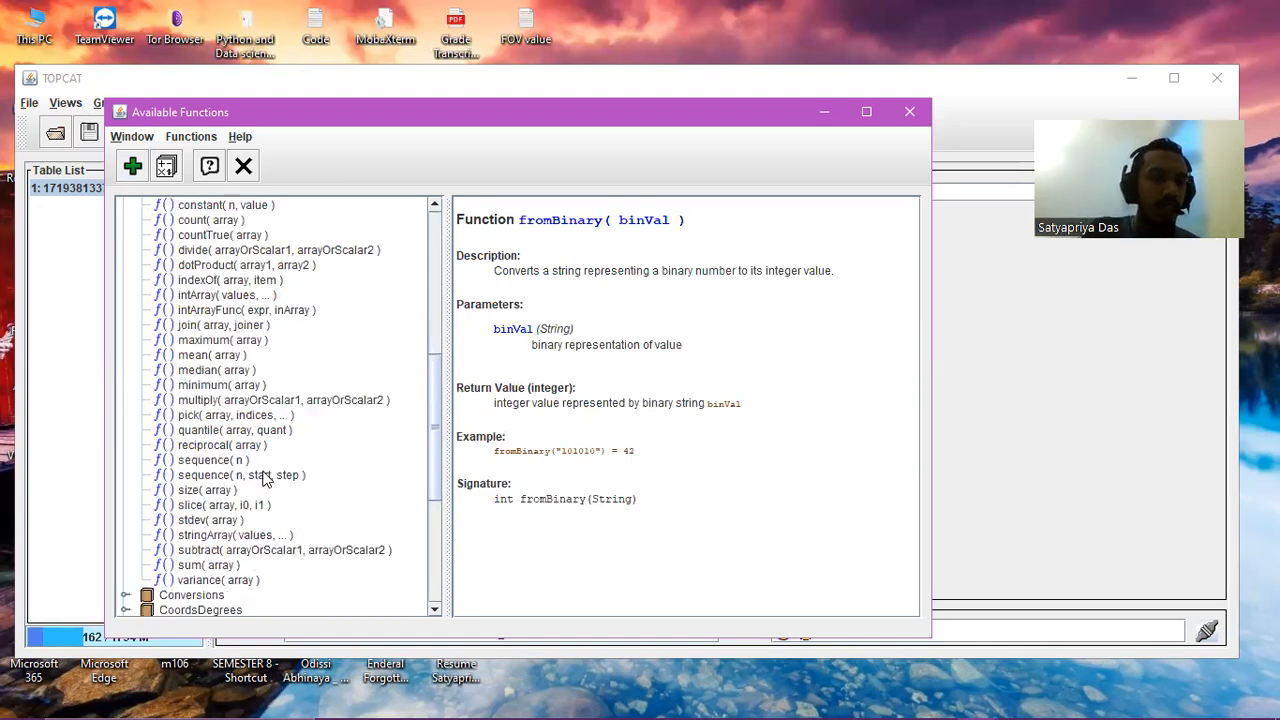
- Expand the Conversions functions and look through the parsing and type conversion entries
scroll(129, 468, down, 3)
click(126, 460)
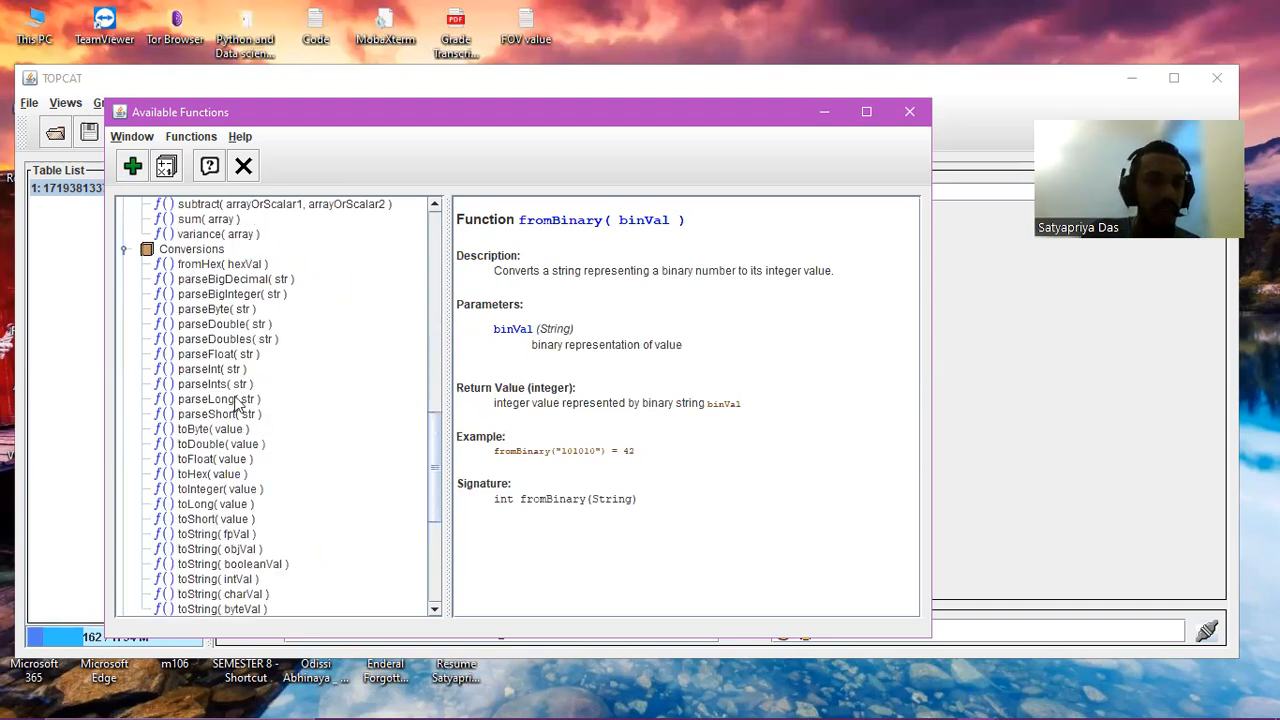
scroll(215, 485, down, 2)
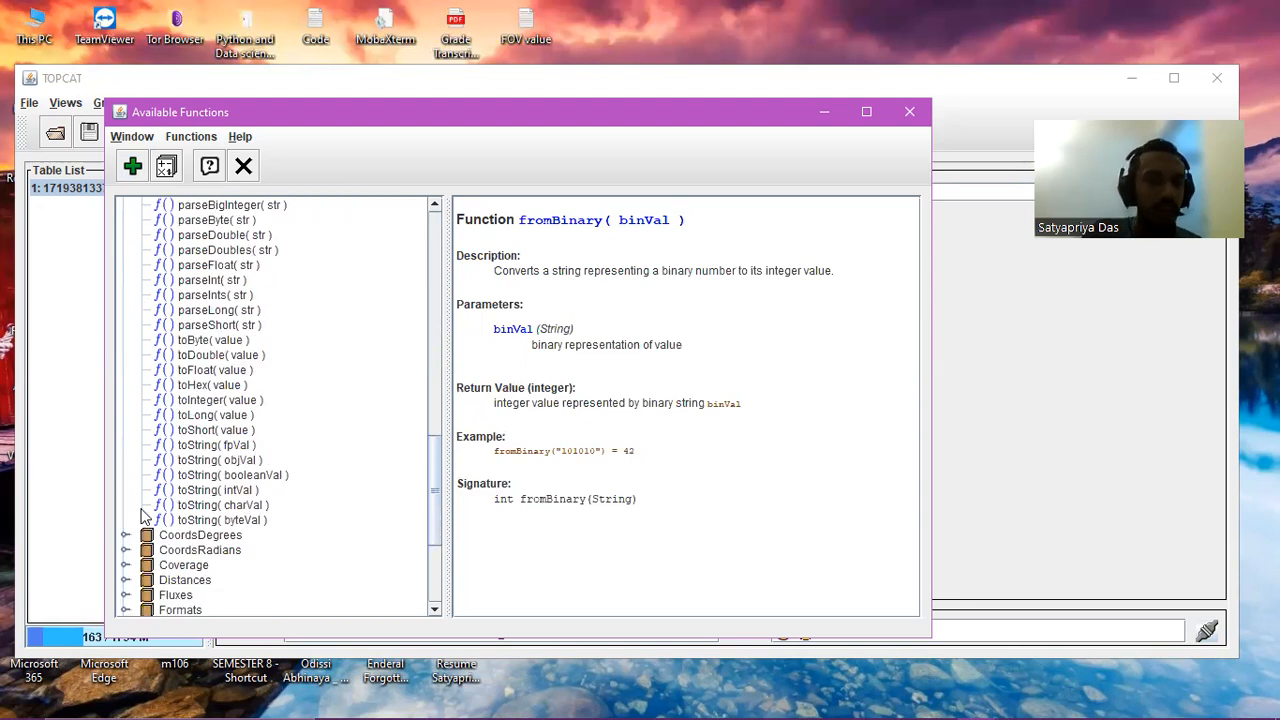
- Expand CoordsDegrees and view the descriptions of dmsToDegrees, hmsToDegrees, degreesToDms, polarDistanceDegrees and skyDistanceDegrees
scroll(124, 449, down, 2)
click(125, 448)
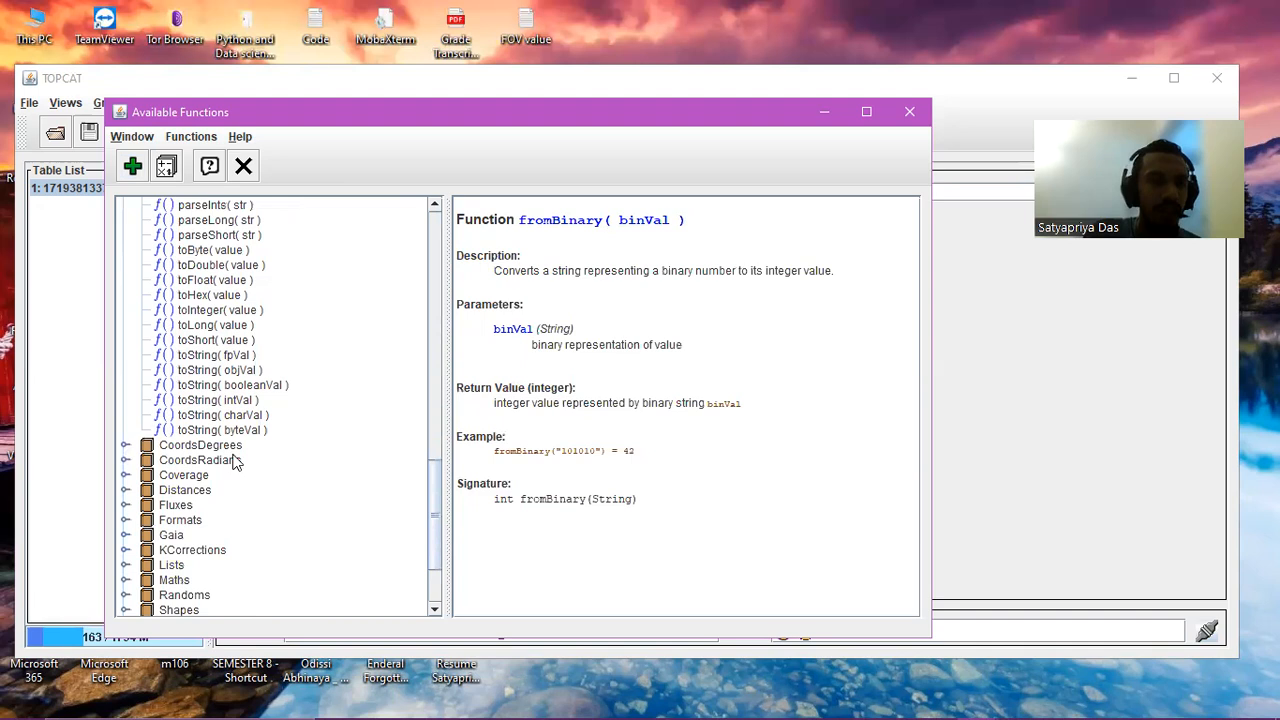
scroll(380, 355, down, 1)
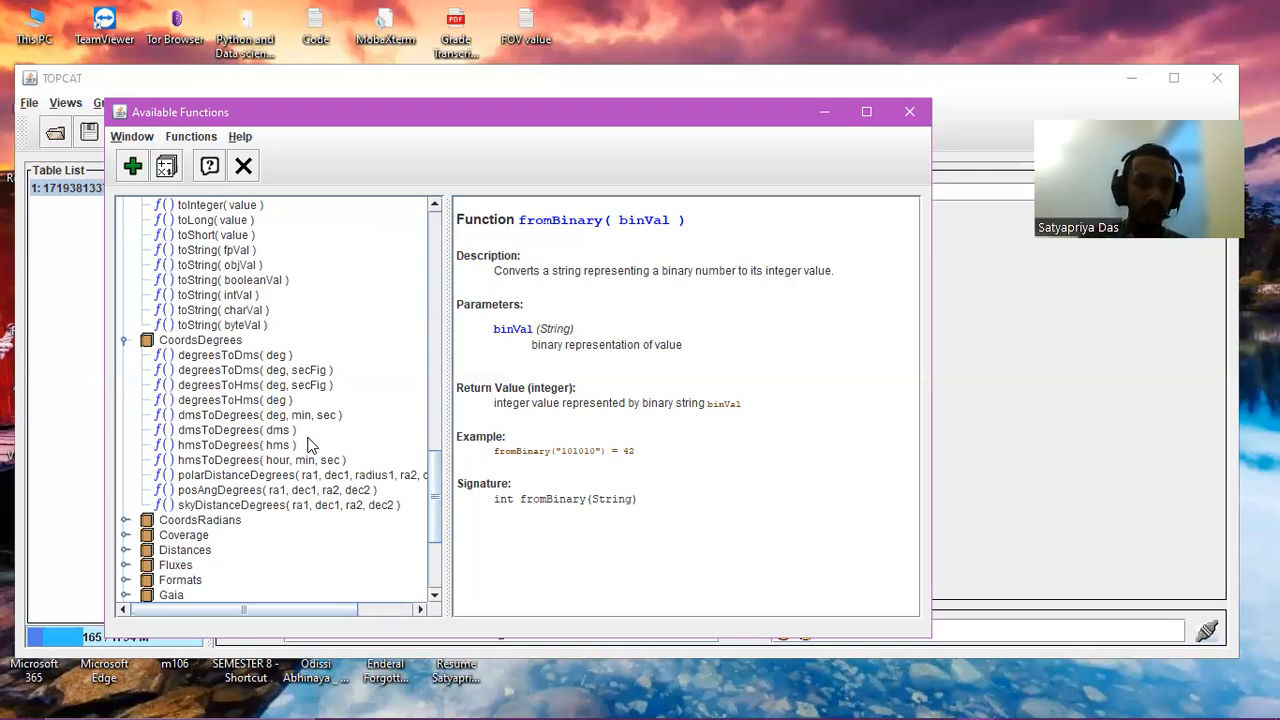
click(266, 431)
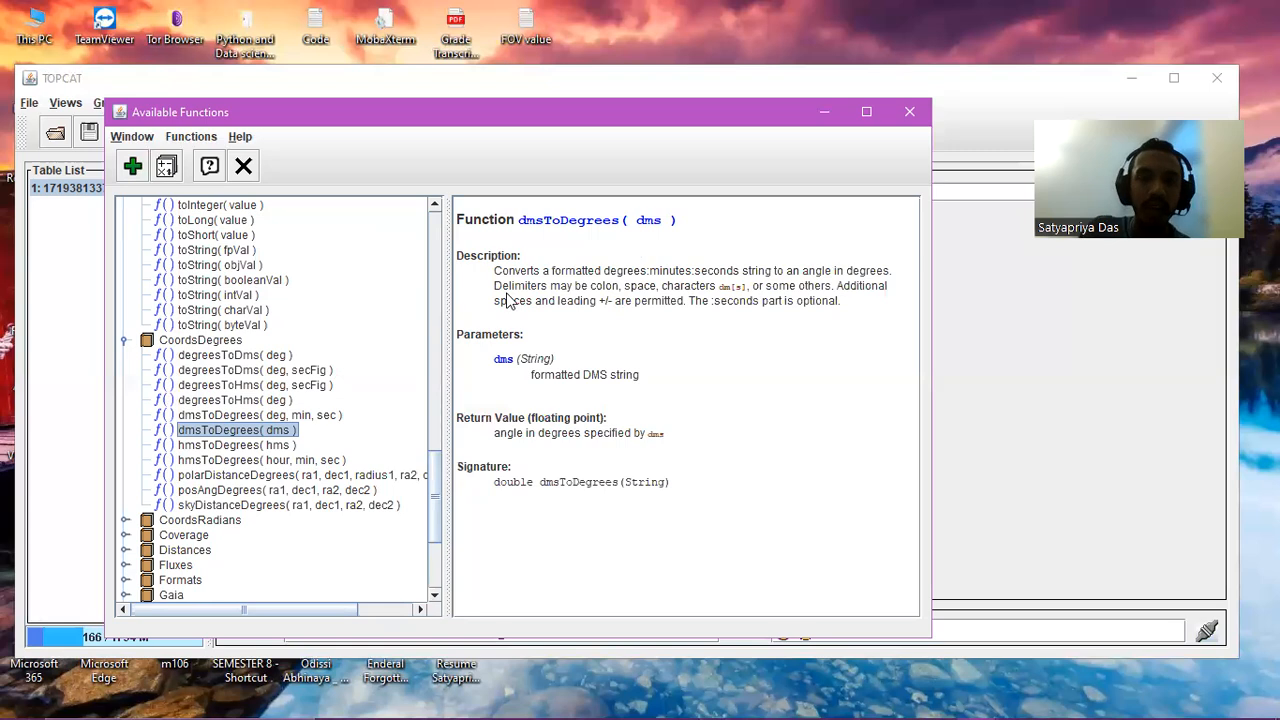
click(268, 460)
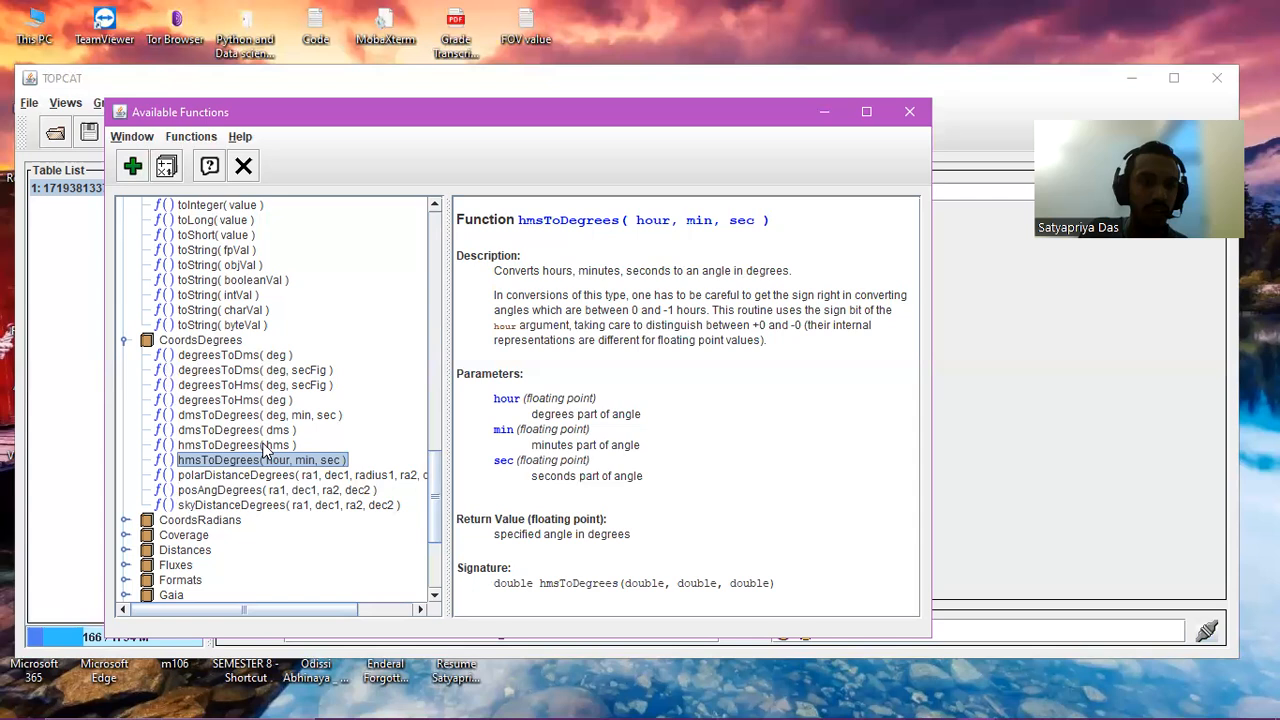
click(267, 360)
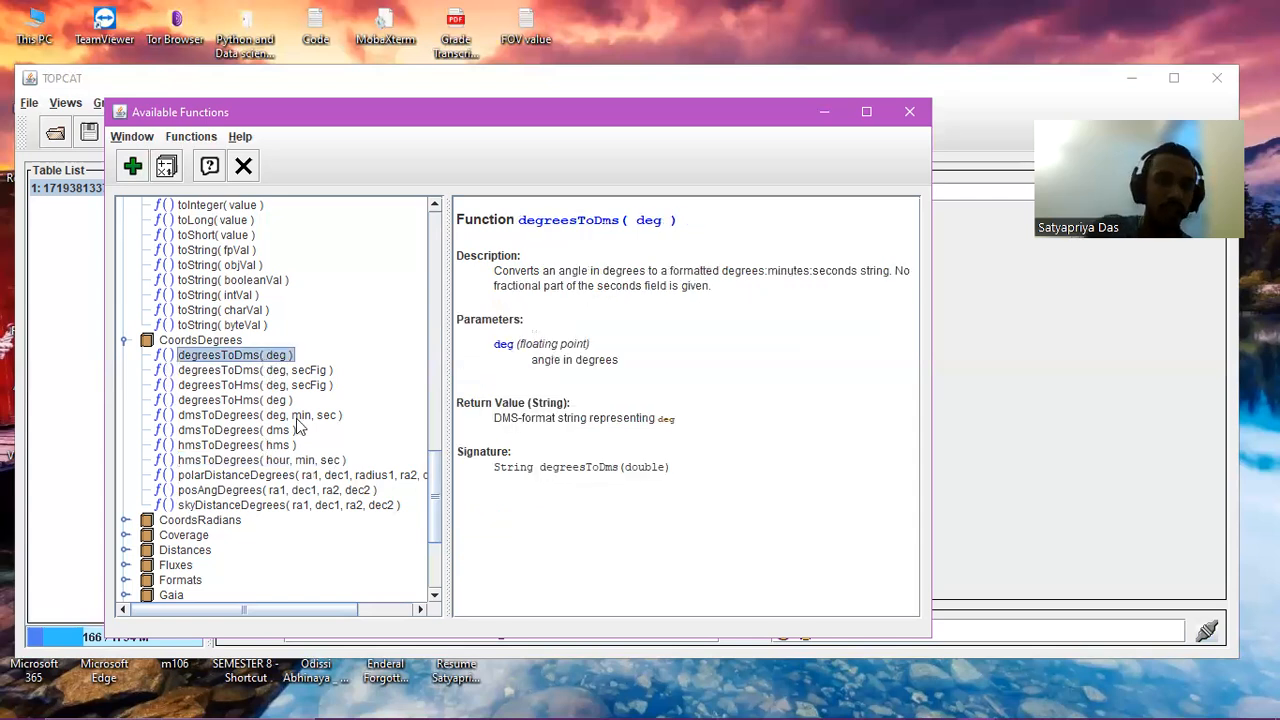
click(296, 476)
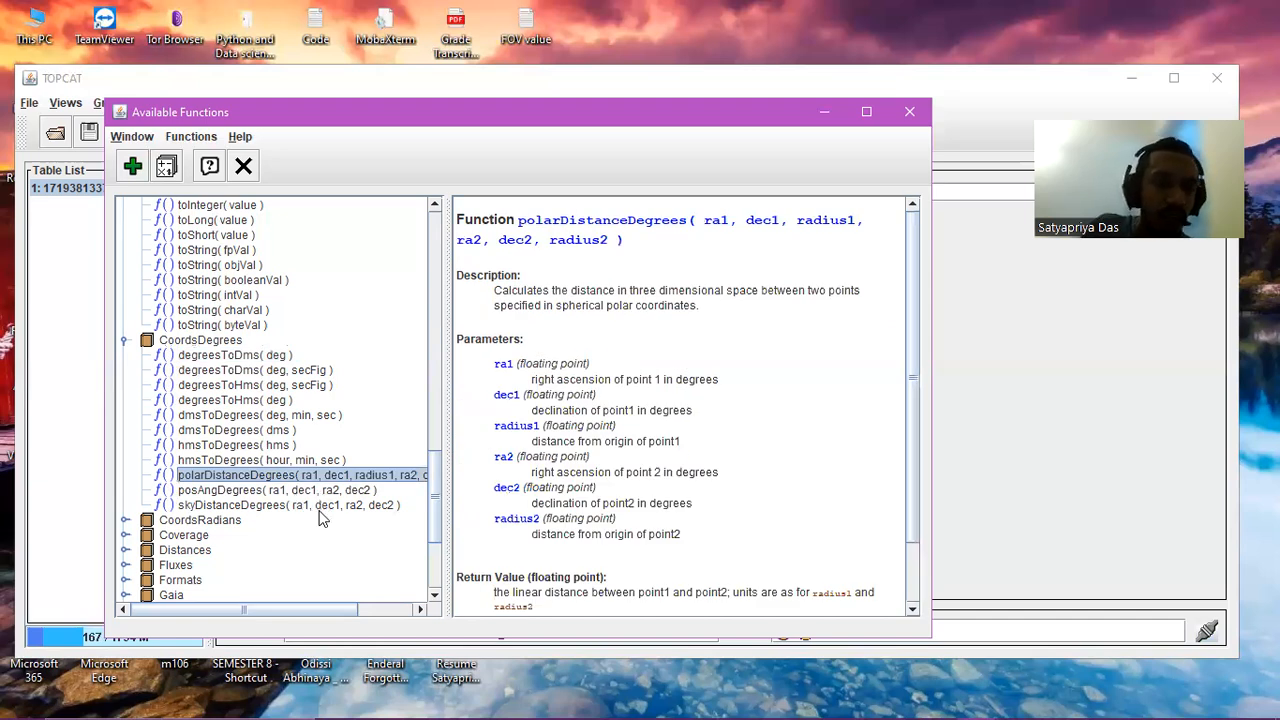
click(316, 507)
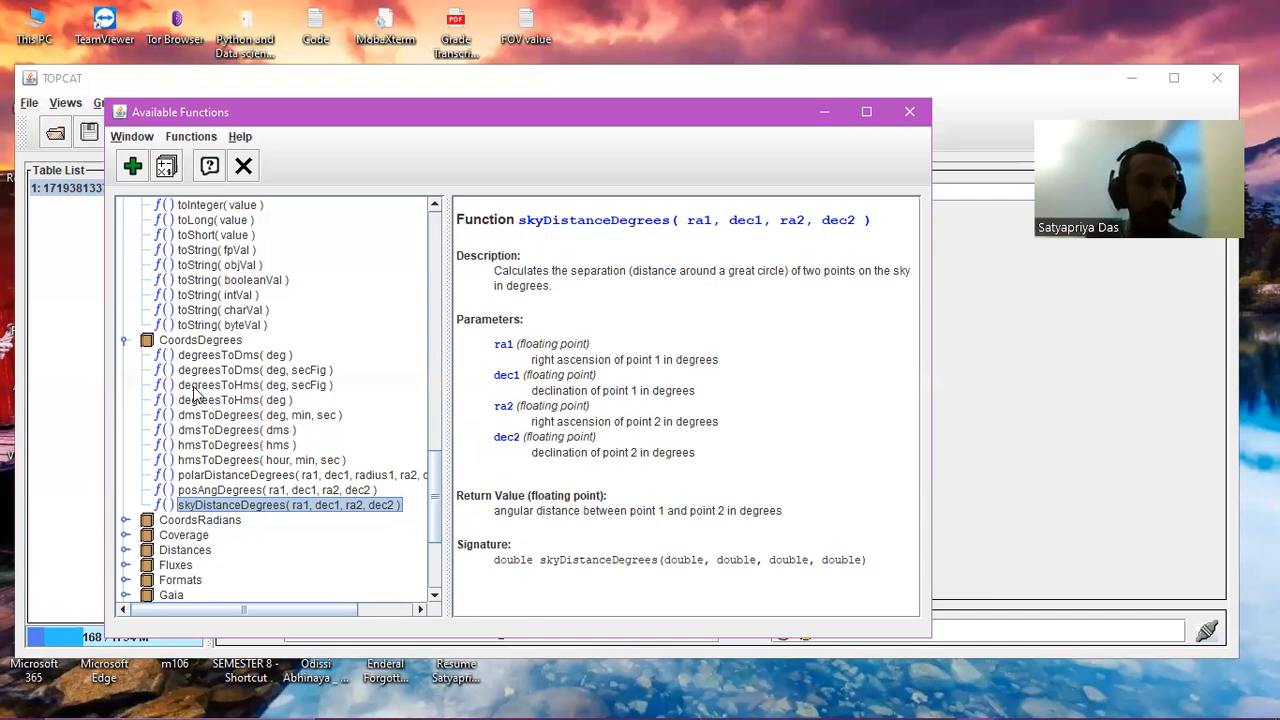
- Expand the CoordsRadians functions and compare them with the CoordsDegrees functions
click(125, 521)
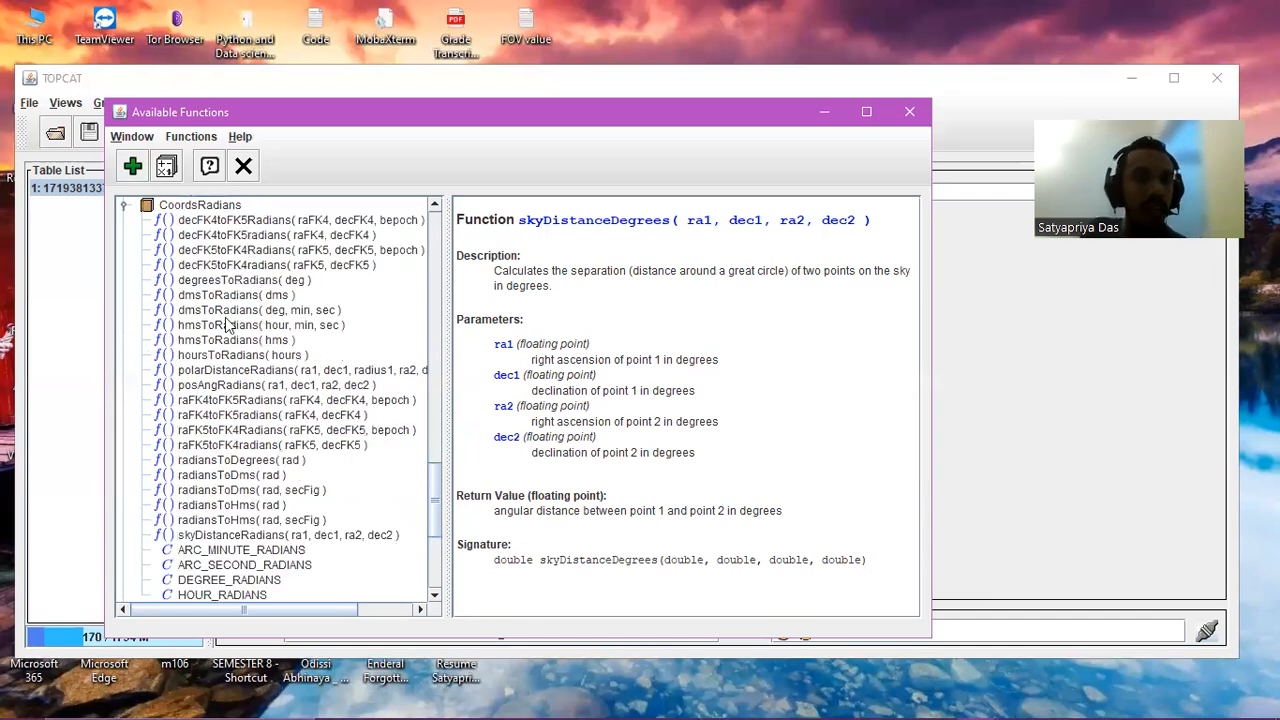
scroll(250, 325, up, 4)
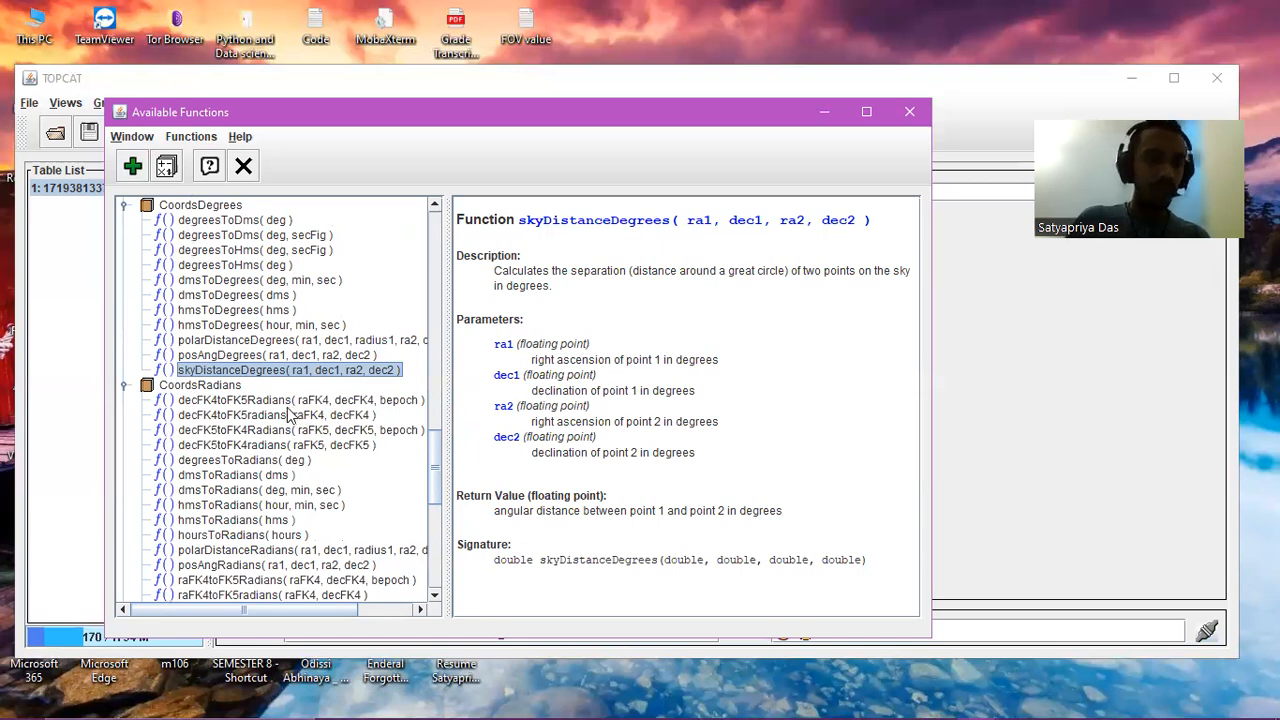
- Expand the Coverage and Distances function groups to see the coverage tests and cosmological distance functions they offer
scroll(292, 460, down, 5)
scroll(290, 505, down, 3)
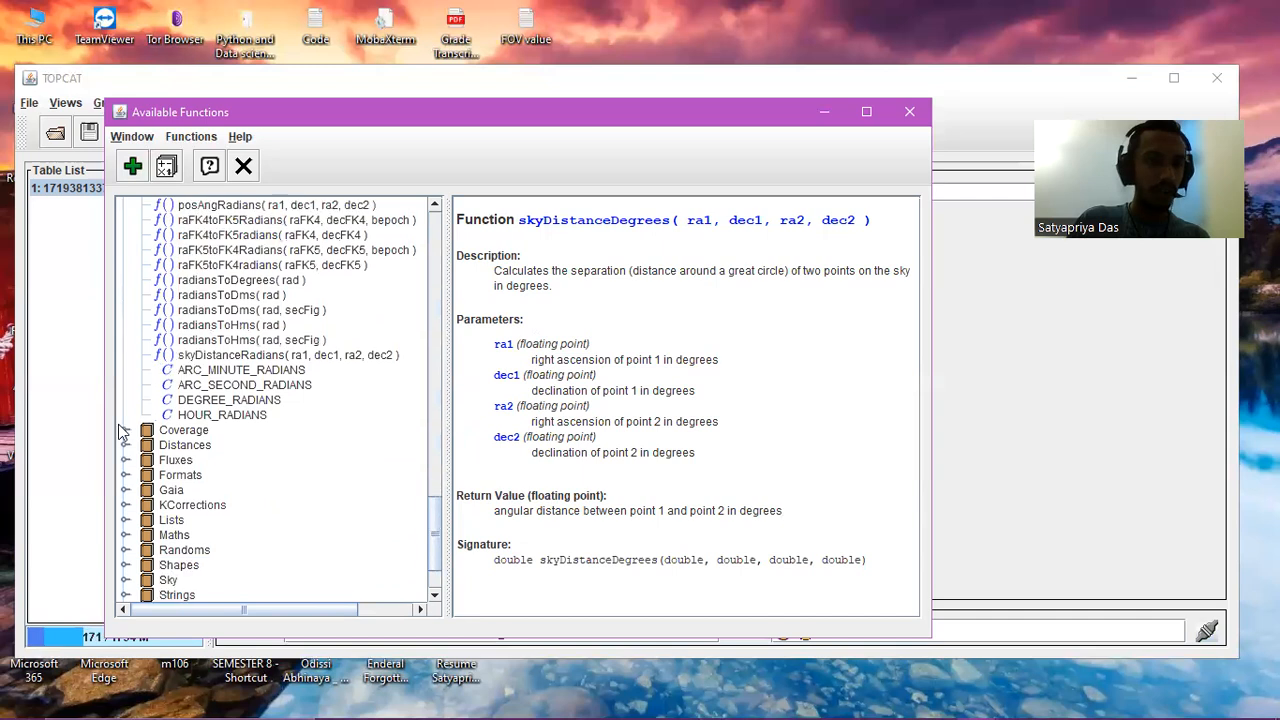
click(125, 430)
click(125, 475)
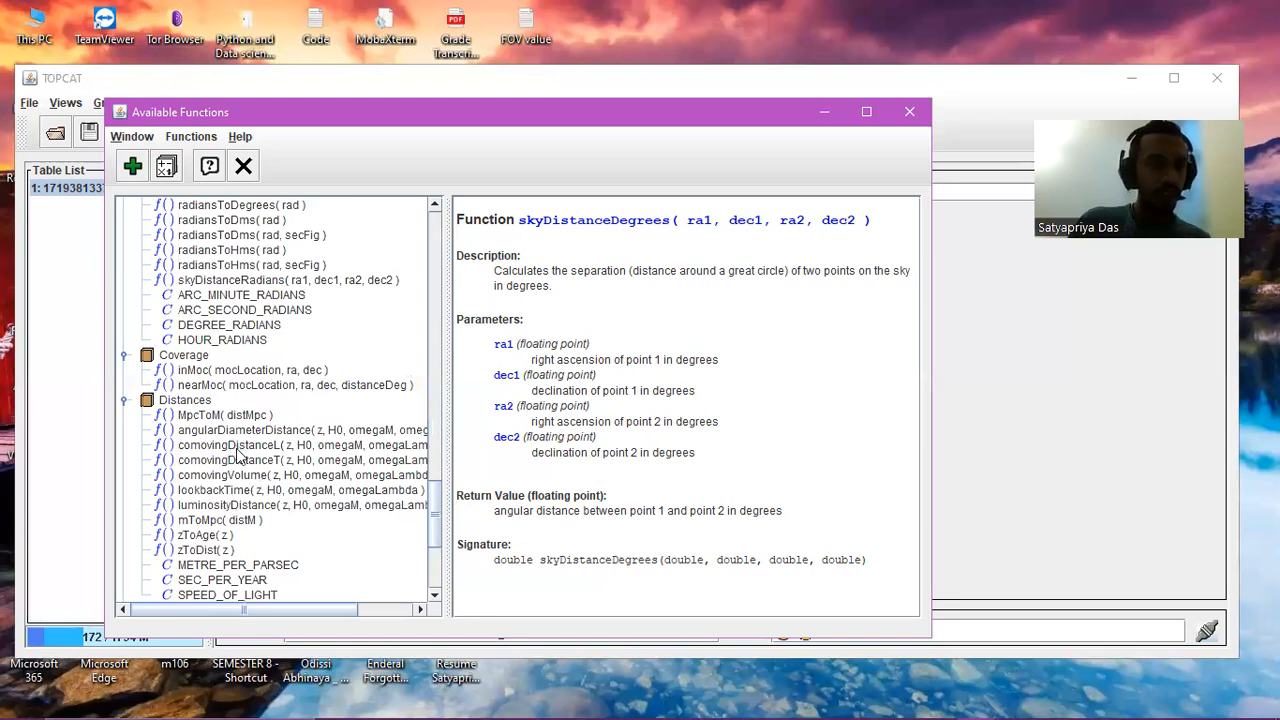
- View the descriptions of zToAge, zToDist, comovingDistanceL, lookbackTime and luminosityDistance in the Distances group
scroll(225, 490, down, 1)
click(225, 490)
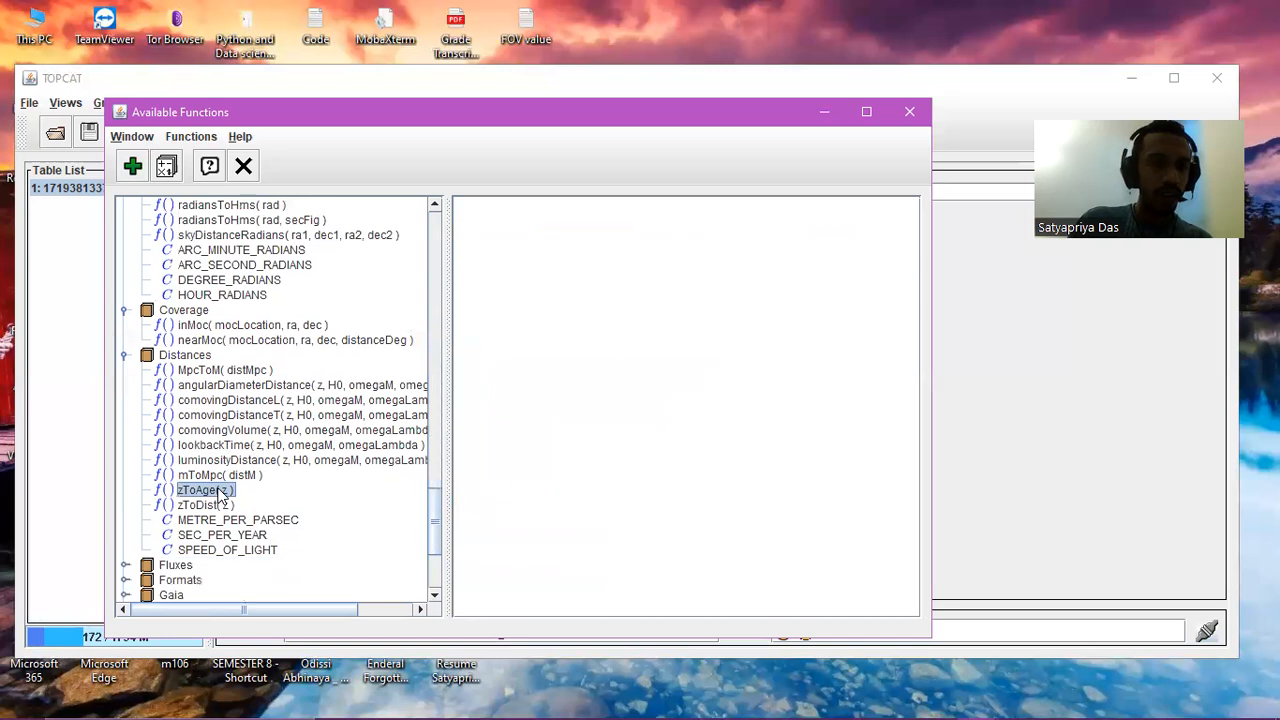
click(229, 507)
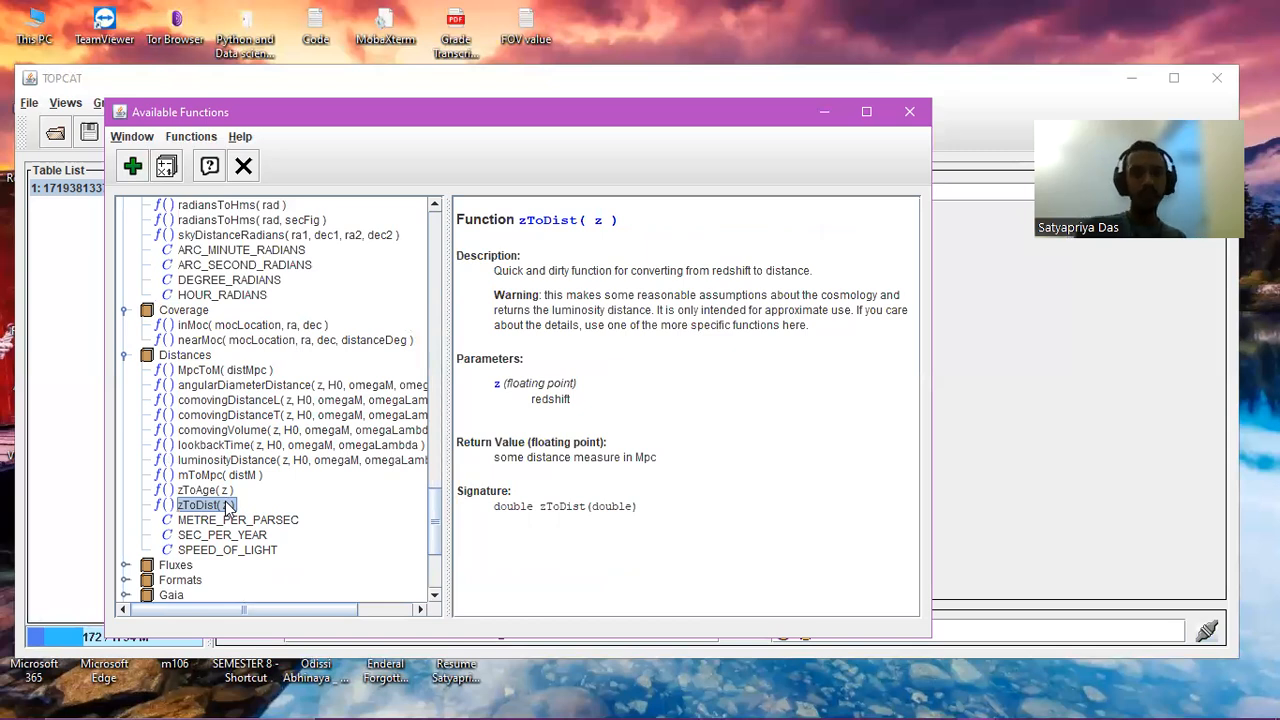
click(234, 402)
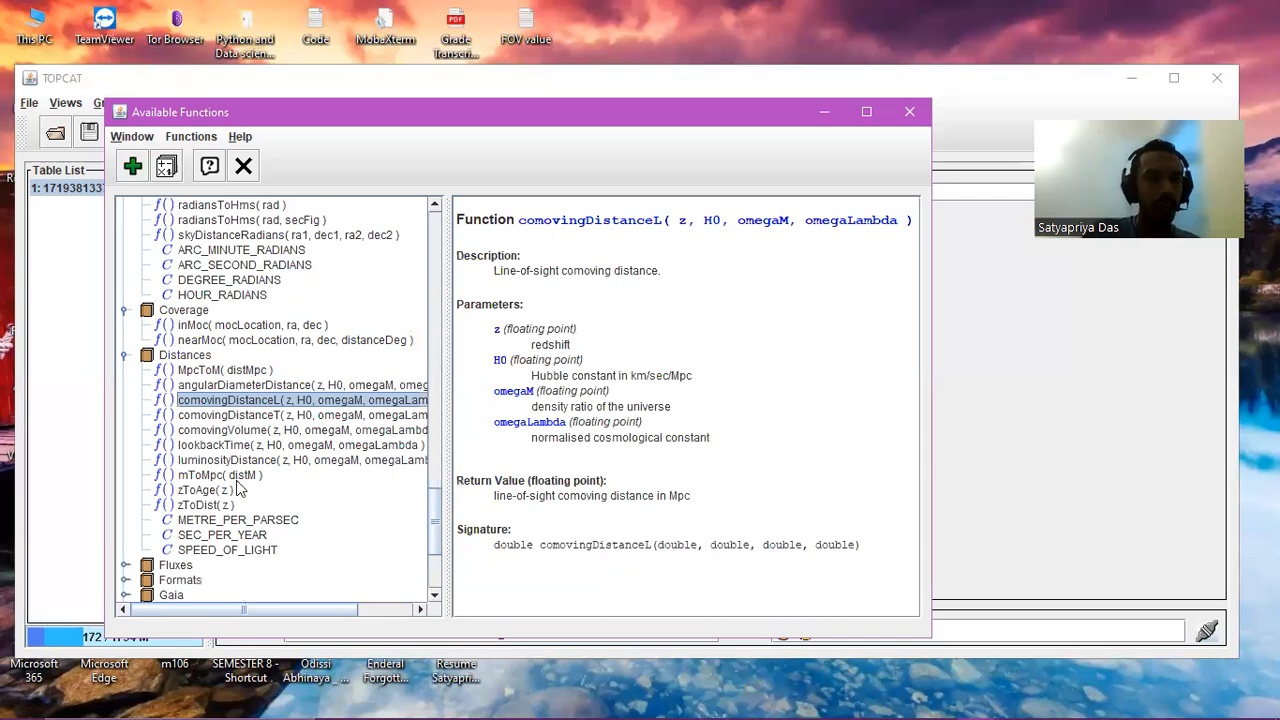
click(234, 446)
click(238, 461)
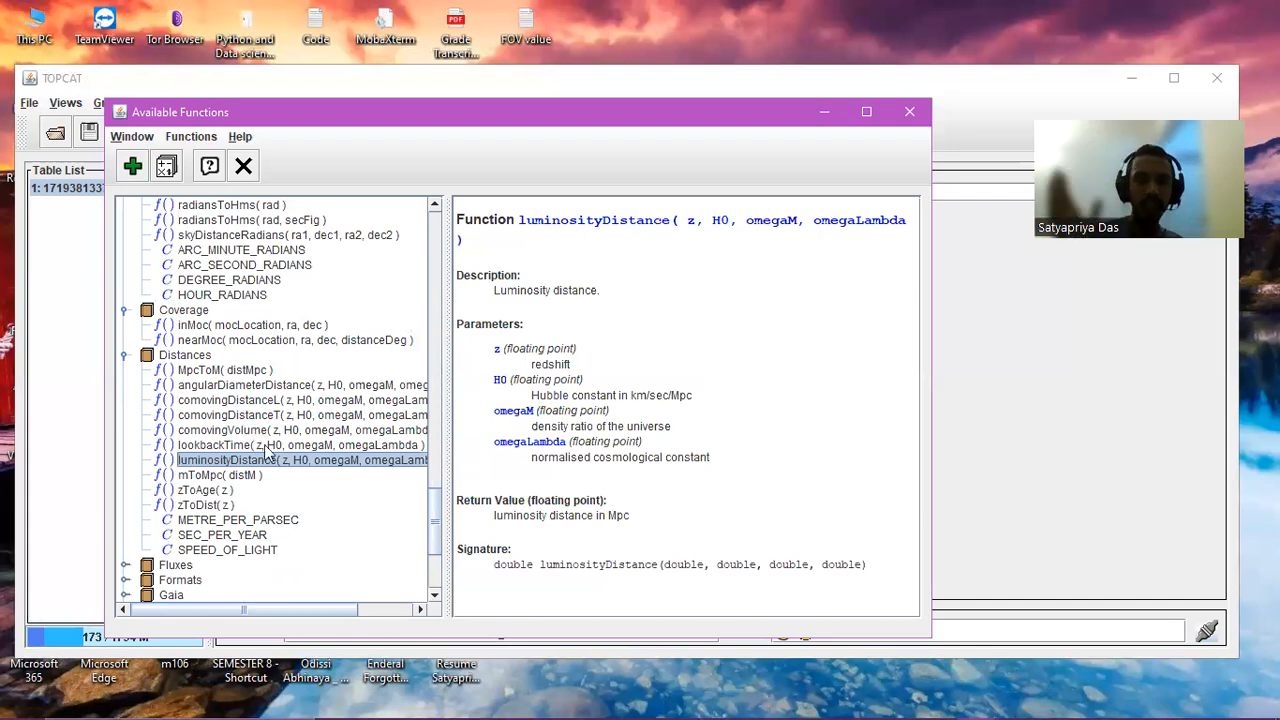
- Expand the Fluxes and Formats groups and look through the flux conversions, magnitude constants and decimal formatting functions
scroll(245, 470, down, 2)
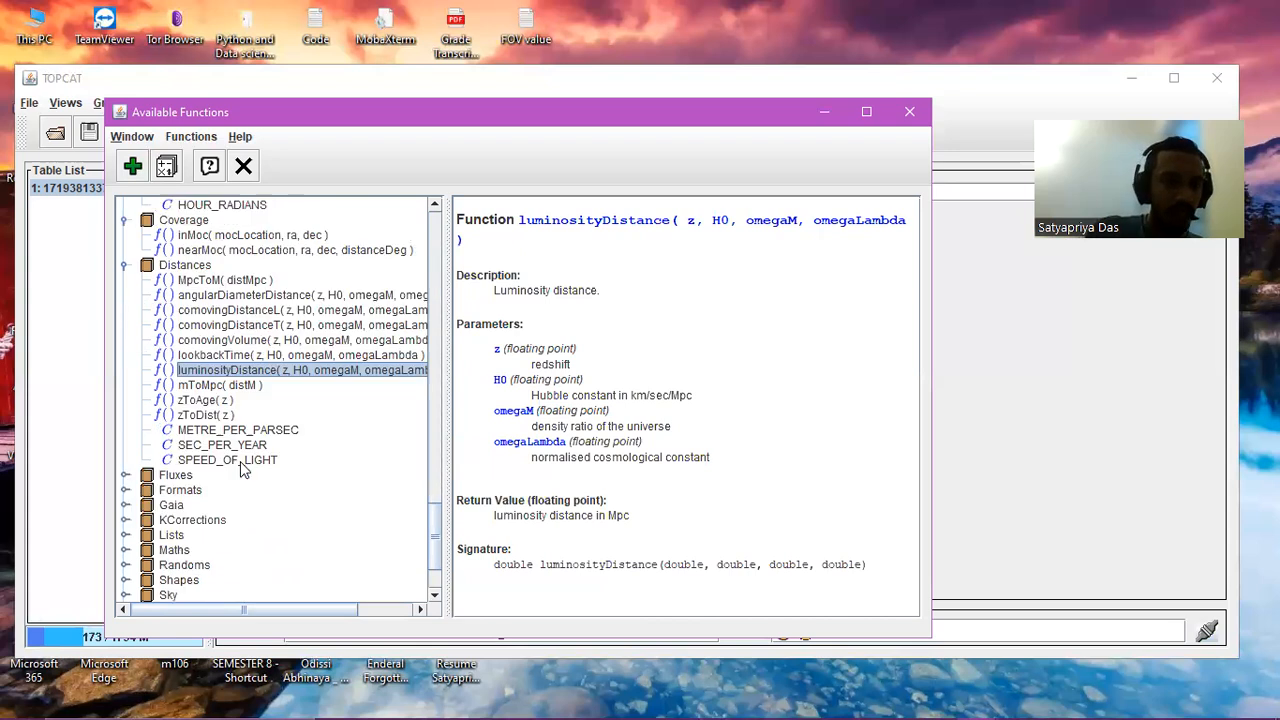
click(125, 477)
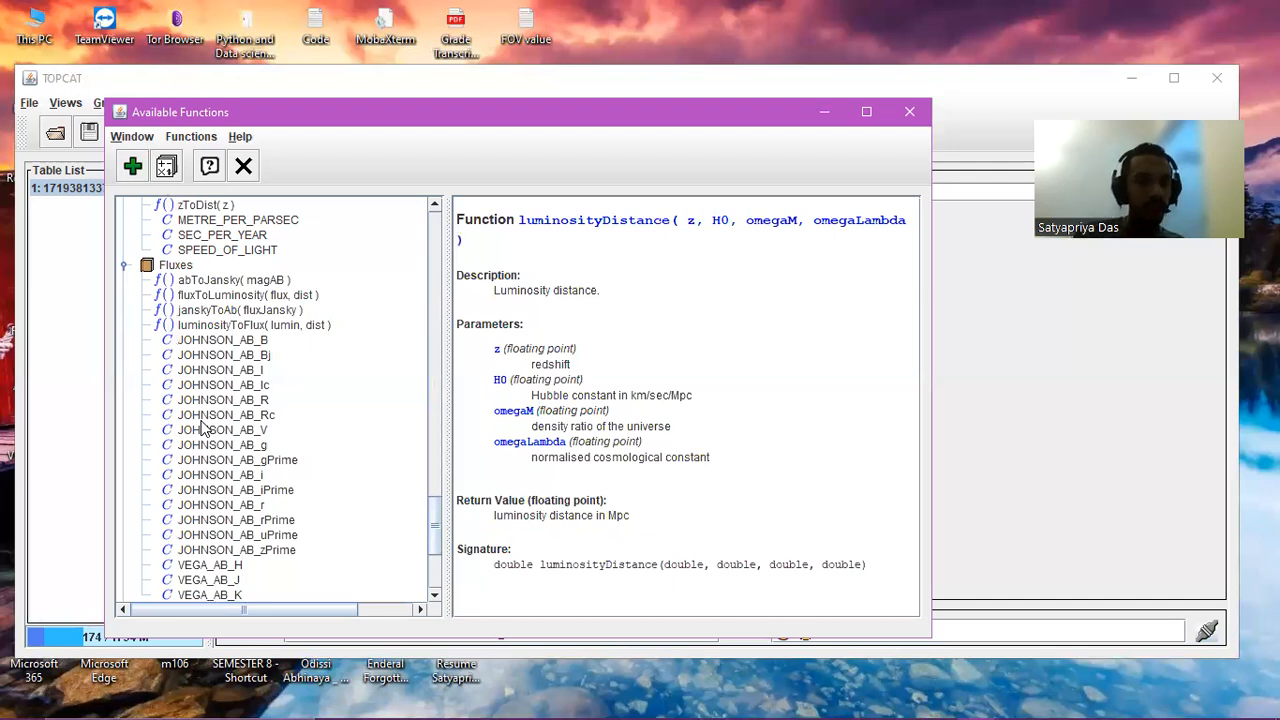
scroll(205, 330, down, 2)
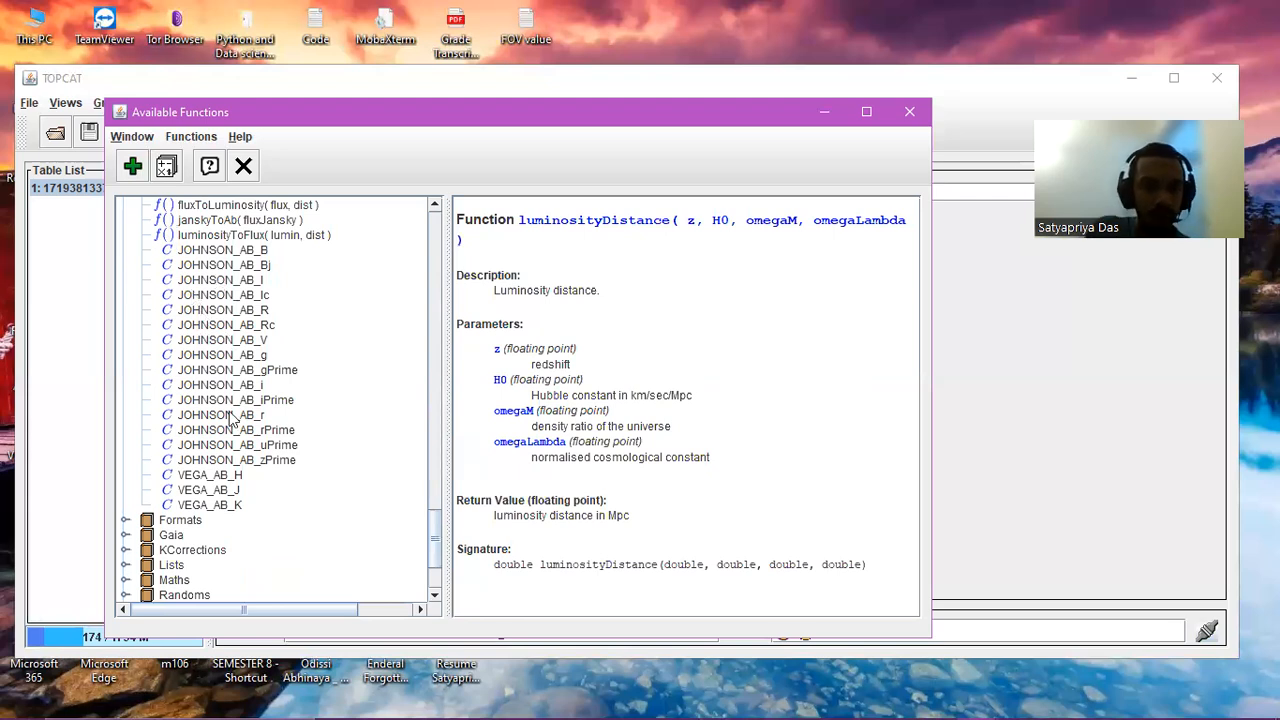
click(125, 520)
scroll(207, 530, down, 2)
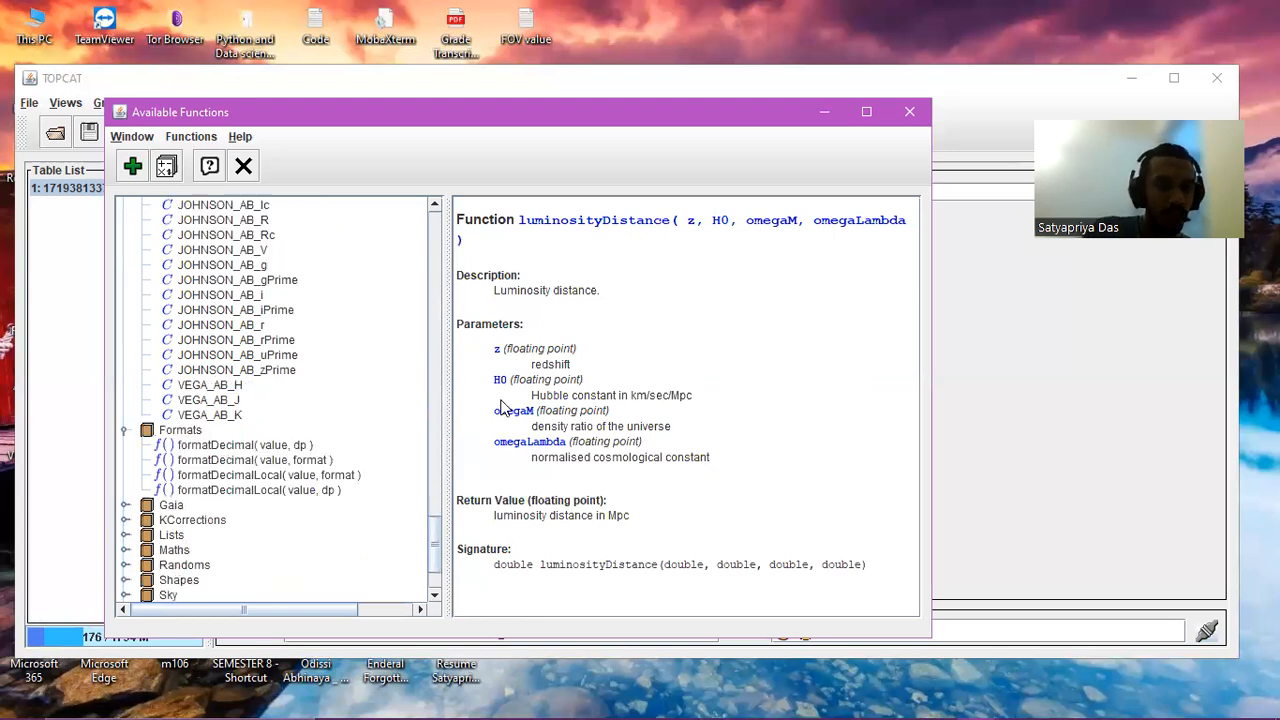
- Expand the Gaia and KCorrections groups and look through their astrometry functions and K-correction constants
click(125, 505)
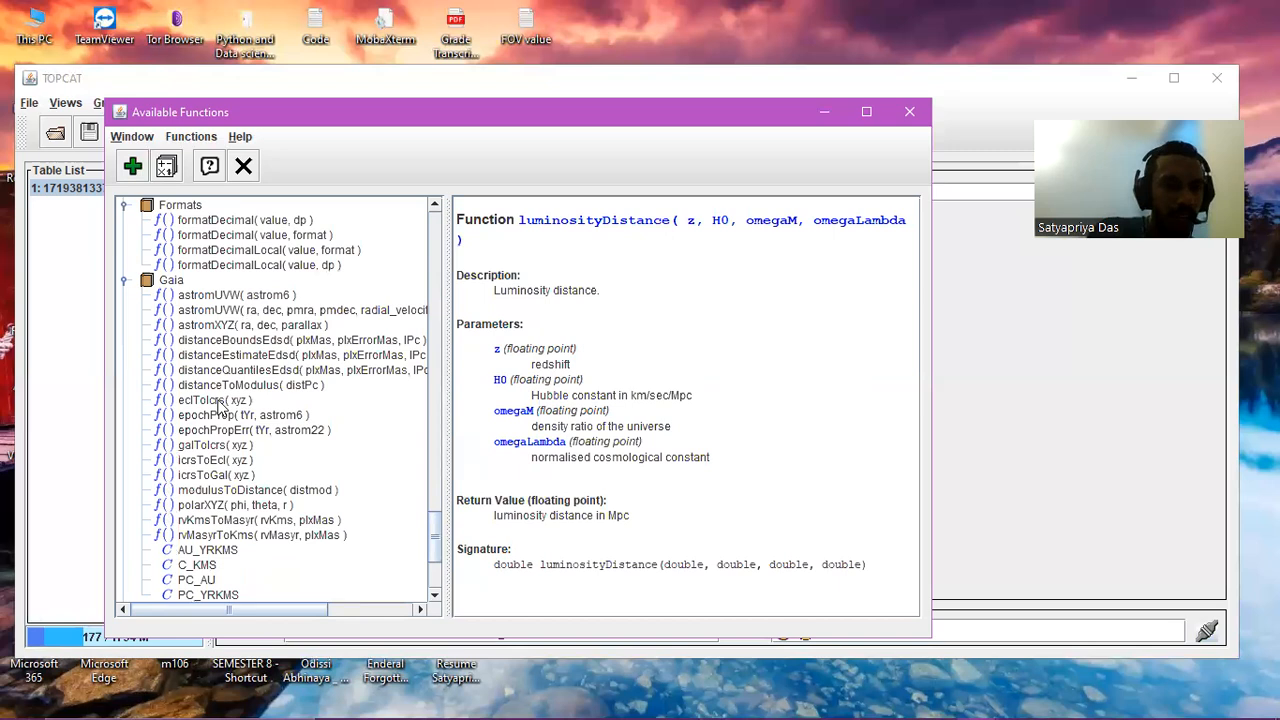
scroll(218, 410, down, 4)
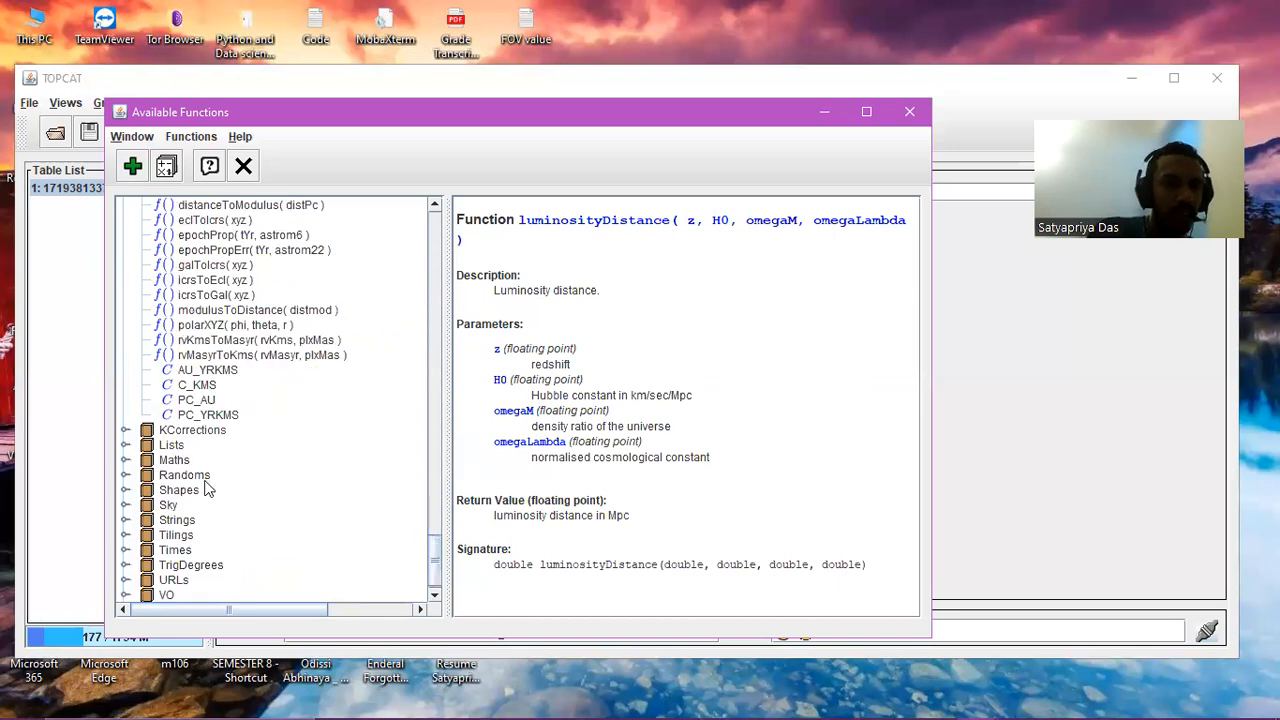
double_click(145, 424)
scroll(222, 420, down, 3)
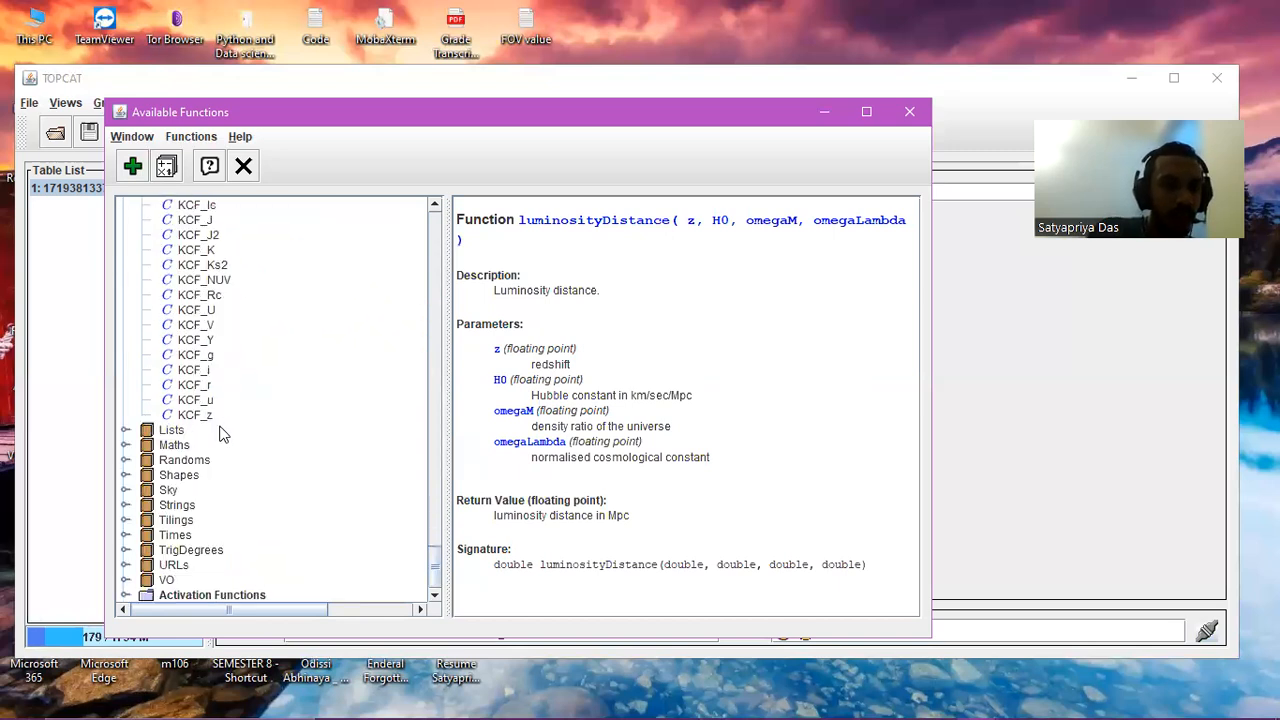
- Expand the Maths and Shapes groups and look through the mathematical functions, constants and shape functions
click(129, 444)
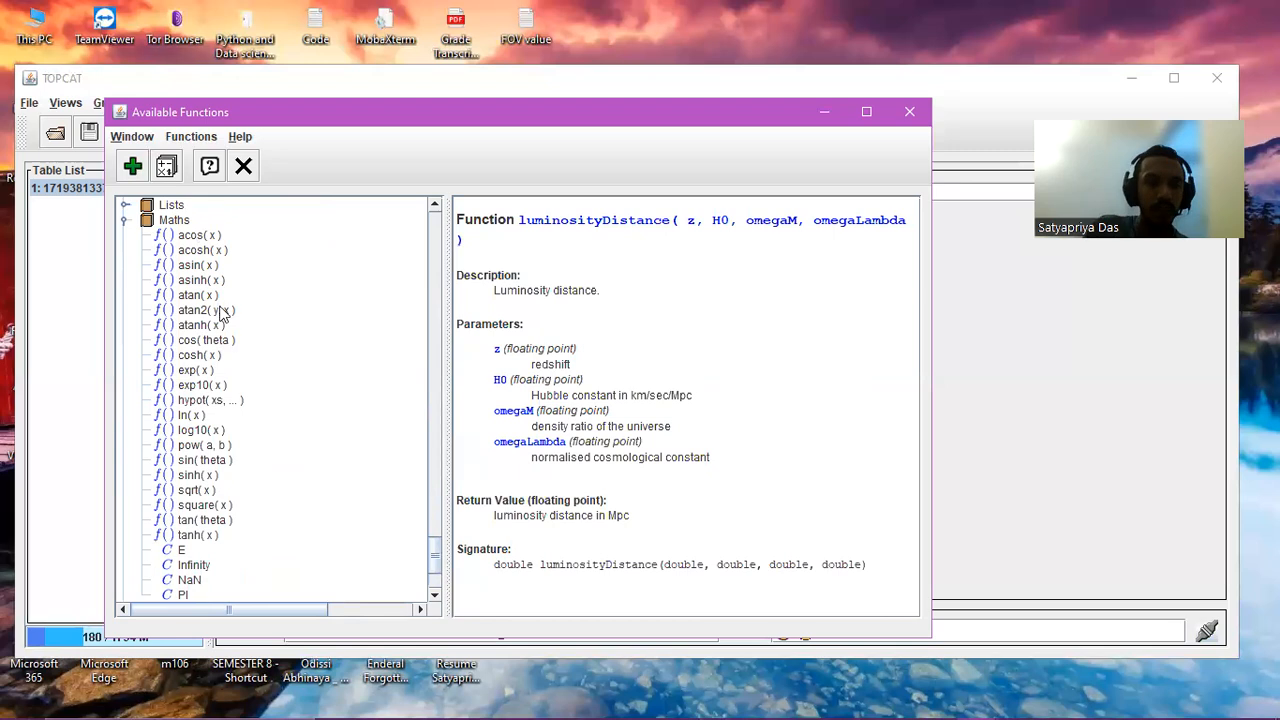
scroll(178, 445, down, 3)
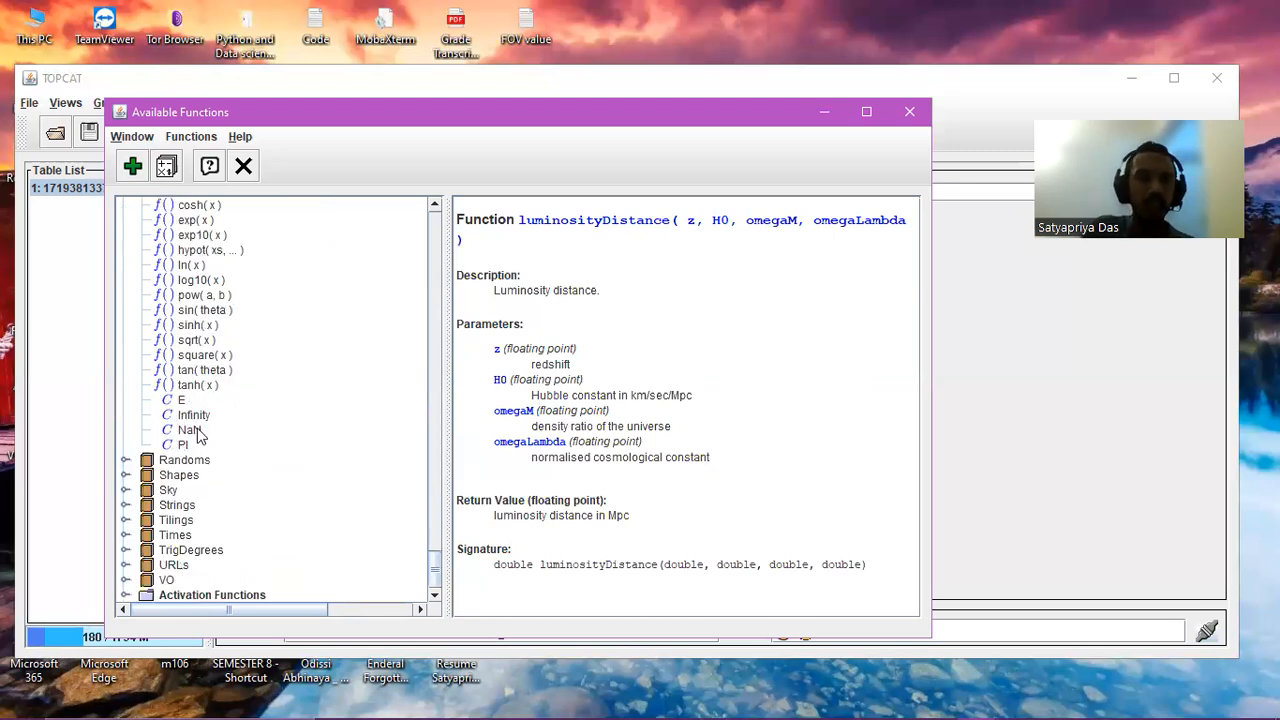
click(125, 475)
scroll(126, 485, down, 1)
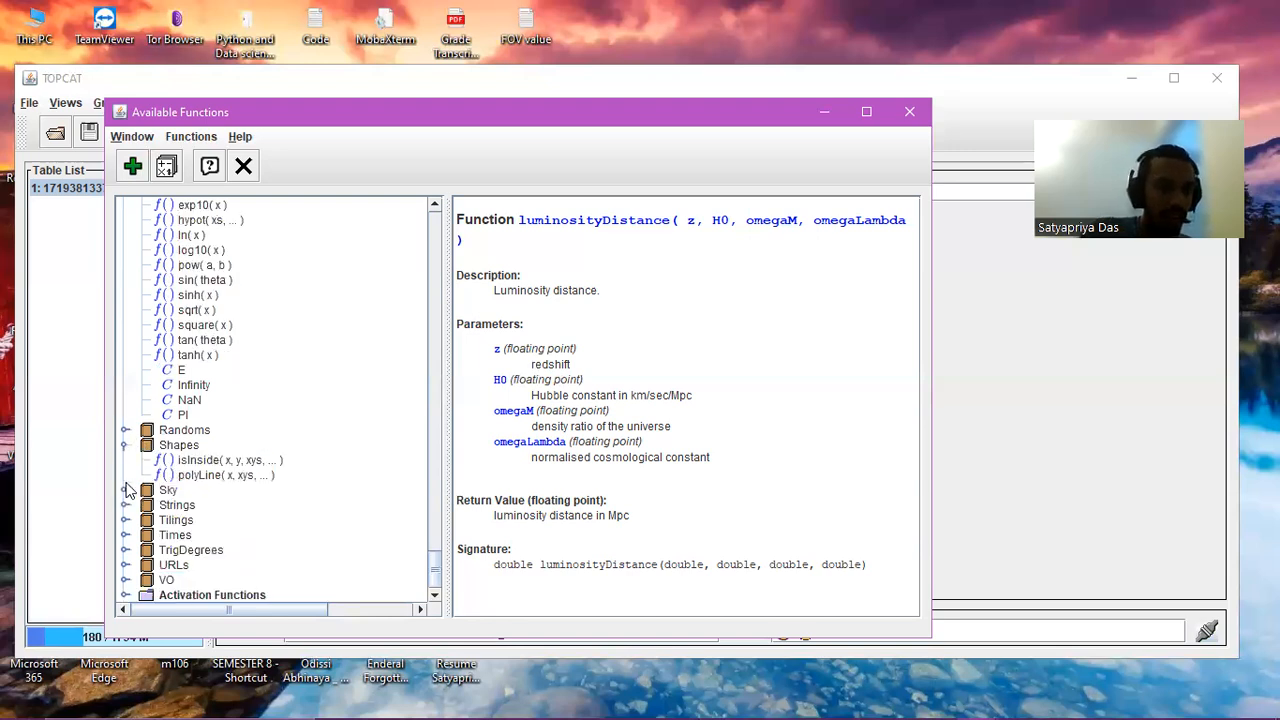
- Expand the Sky and Strings groups and look through the sky geometry and text handling functions
click(126, 491)
scroll(125, 500, down, 2)
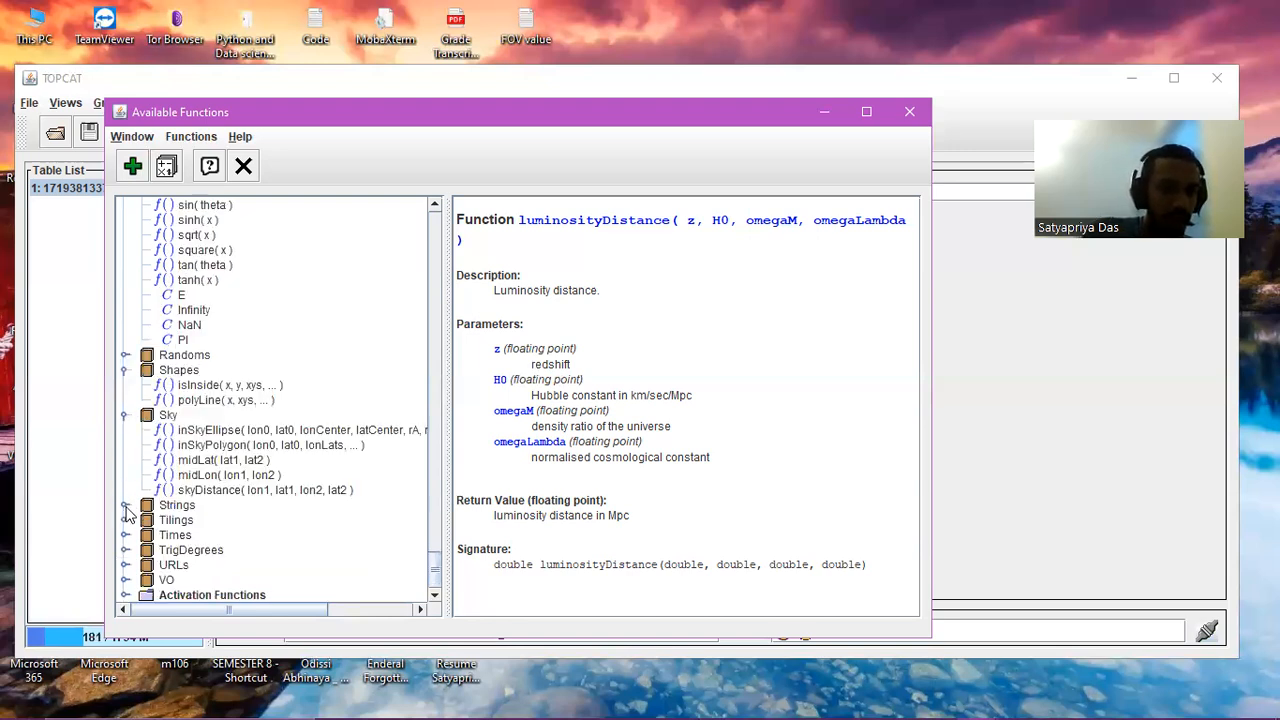
click(125, 506)
scroll(126, 512, down, 2)
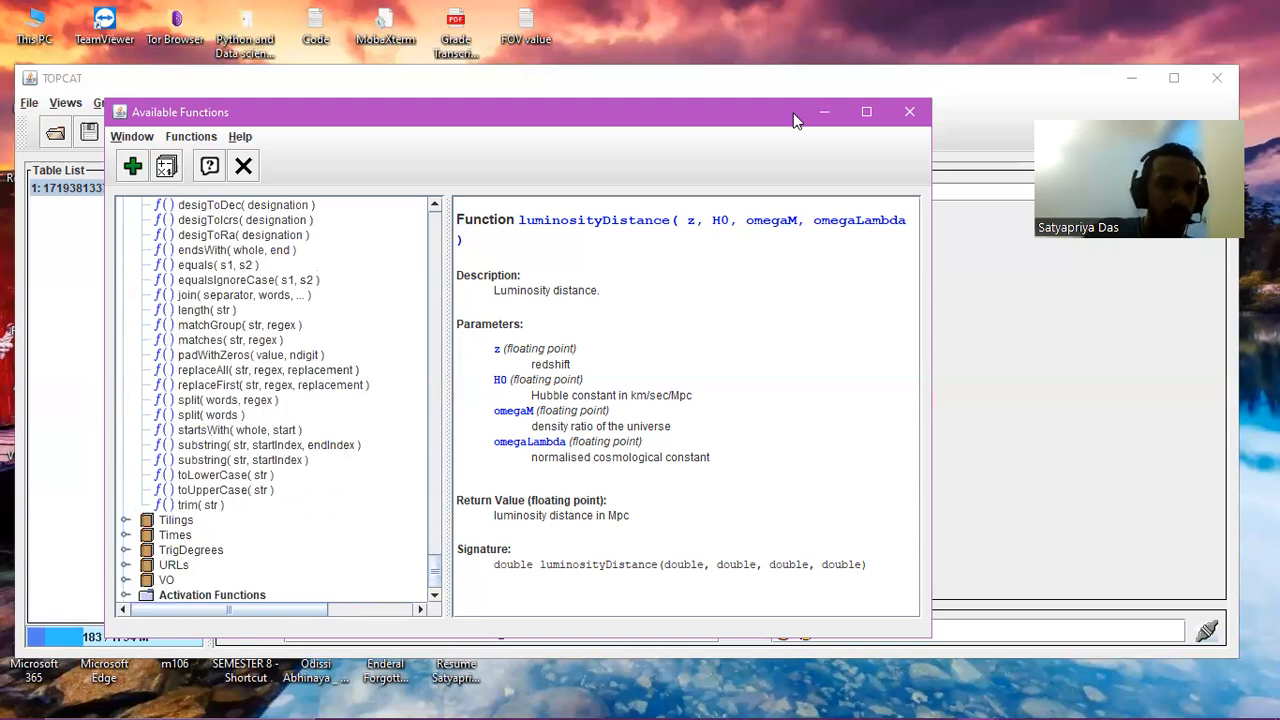
- Close the function list and open a histogram plot of the catalogue, checking the column choices for X and Weight
click(910, 108)
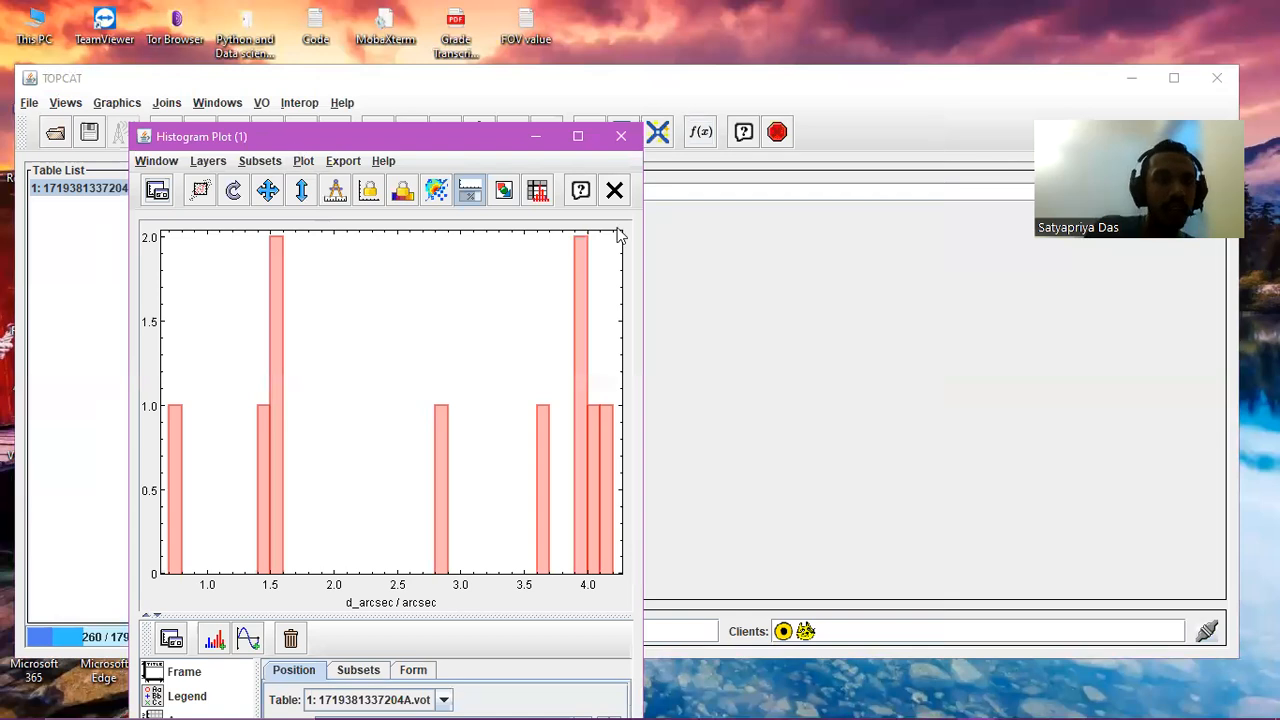
drag(450, 137, 491, 72)
click(623, 663)
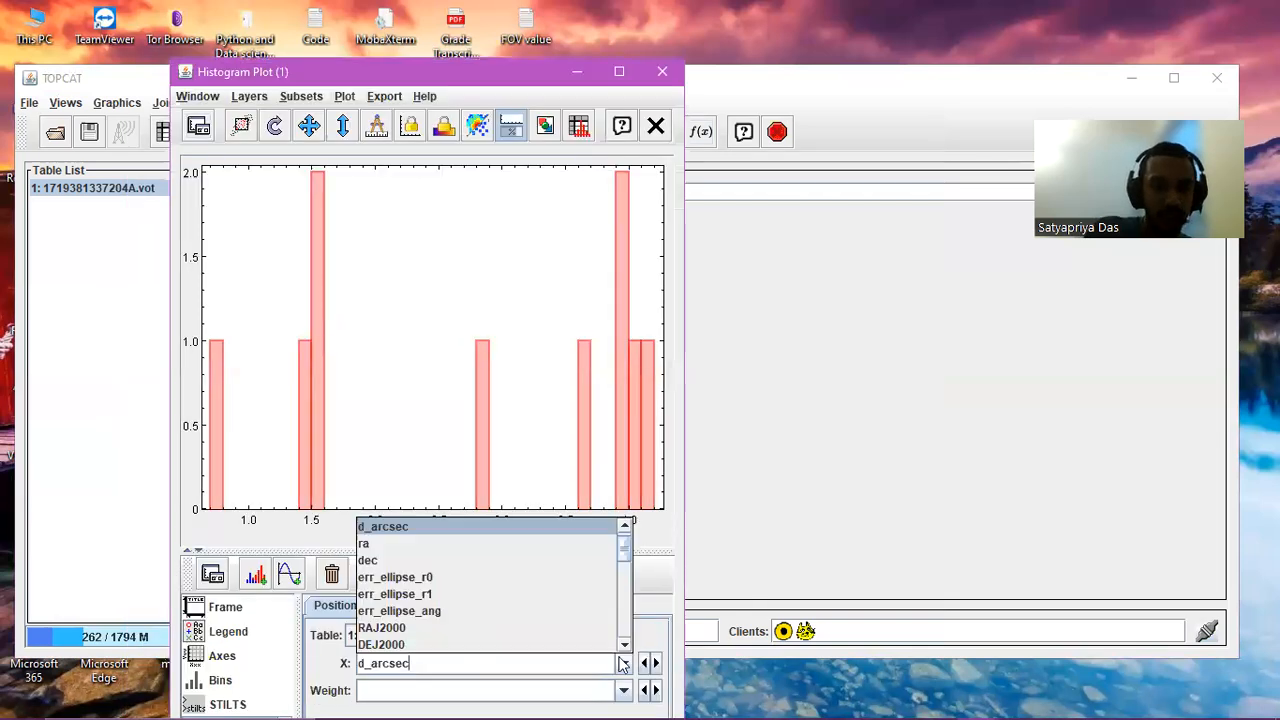
click(621, 685)
click(625, 690)
click(625, 690)
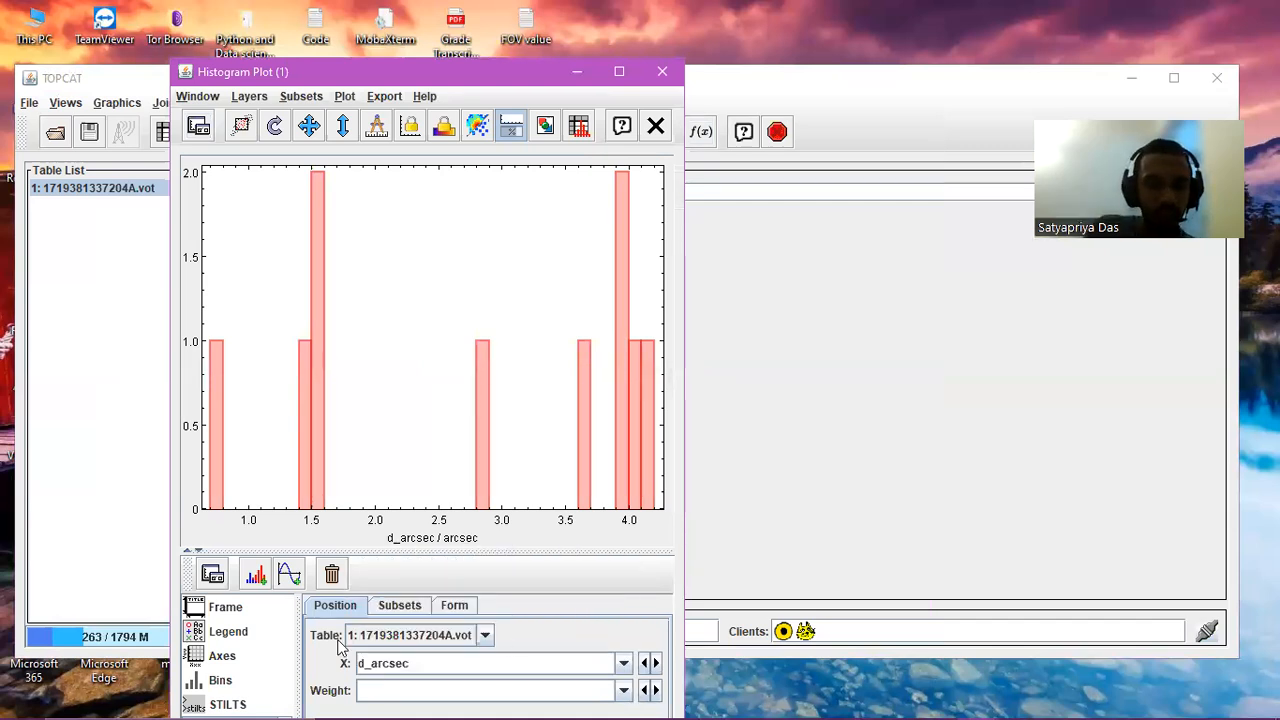
- Plot the All subset together with subset a in the d_arcsec histogram and inspect the bars over a wider range
click(399, 610)
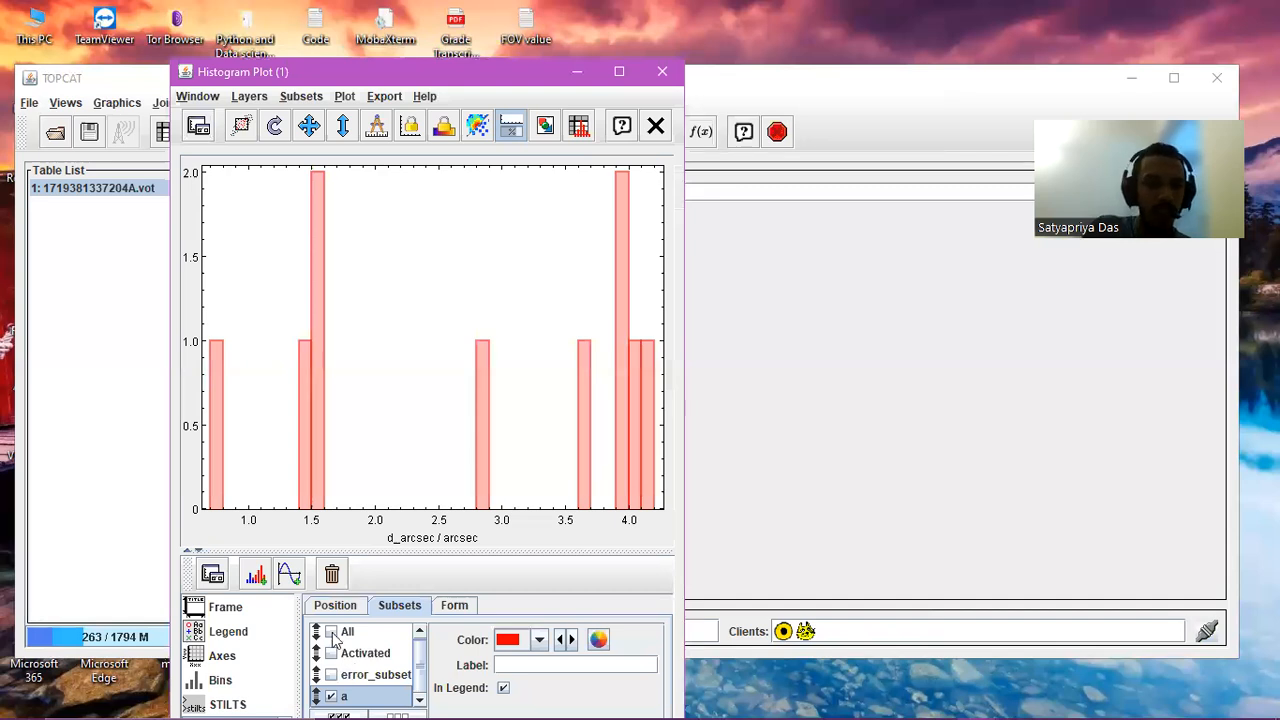
click(332, 632)
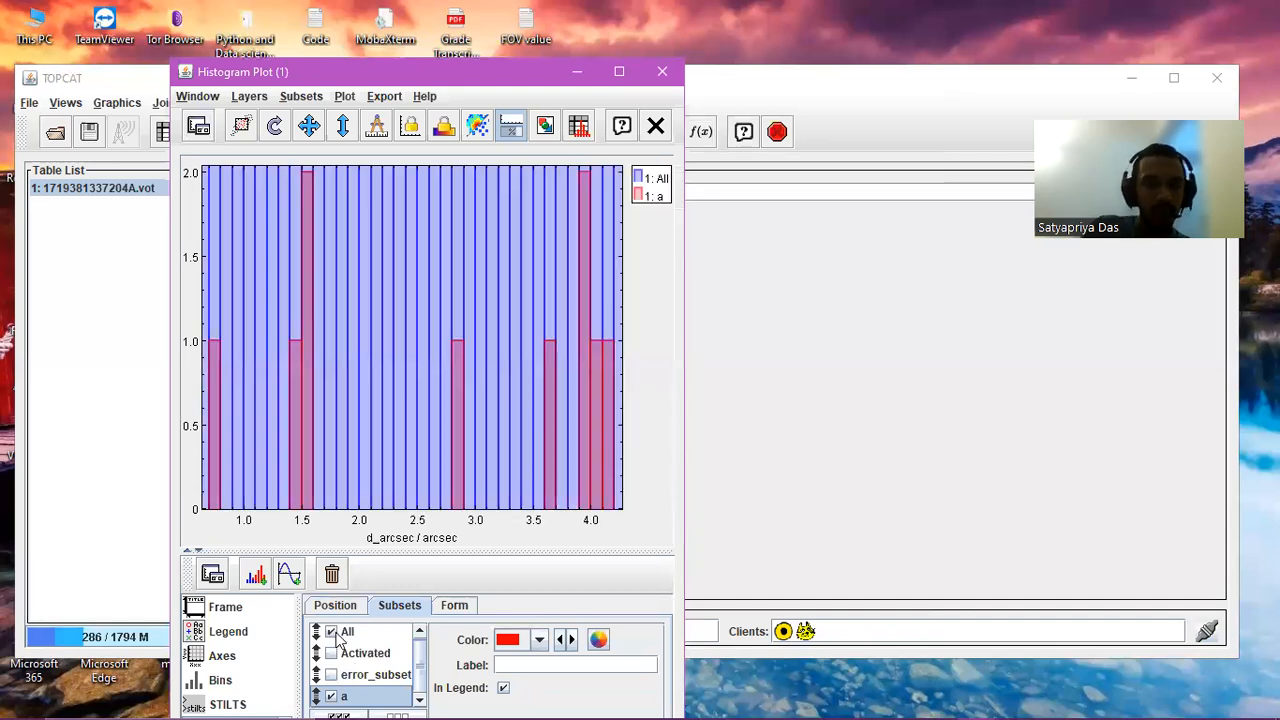
scroll(445, 378, down, 1)
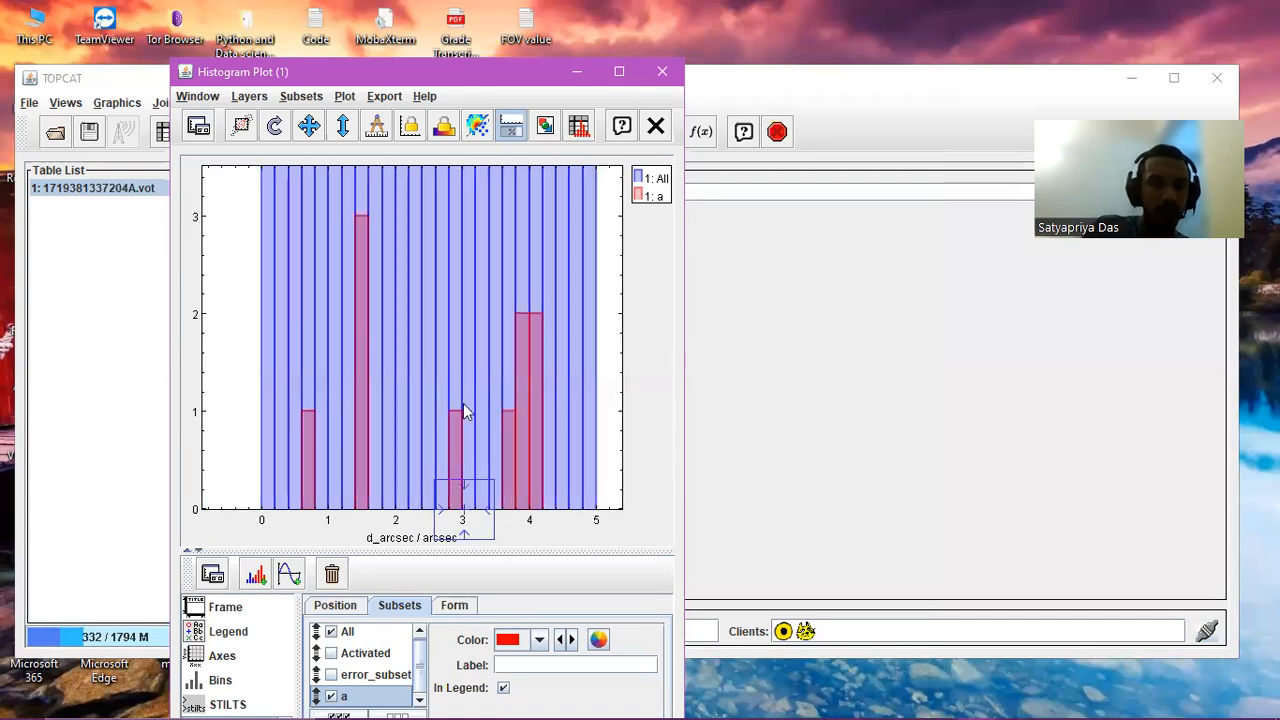
scroll(463, 403, down, 1)
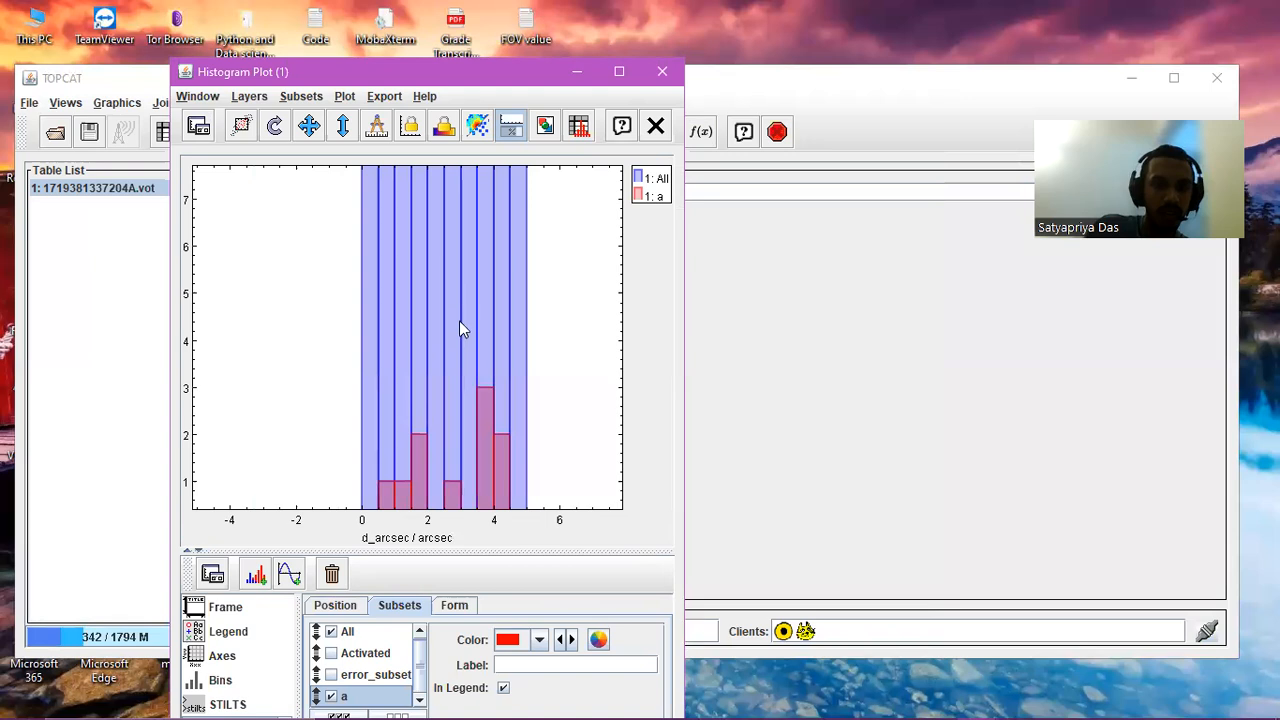
scroll(469, 440, down, 1)
drag(469, 432, 483, 571)
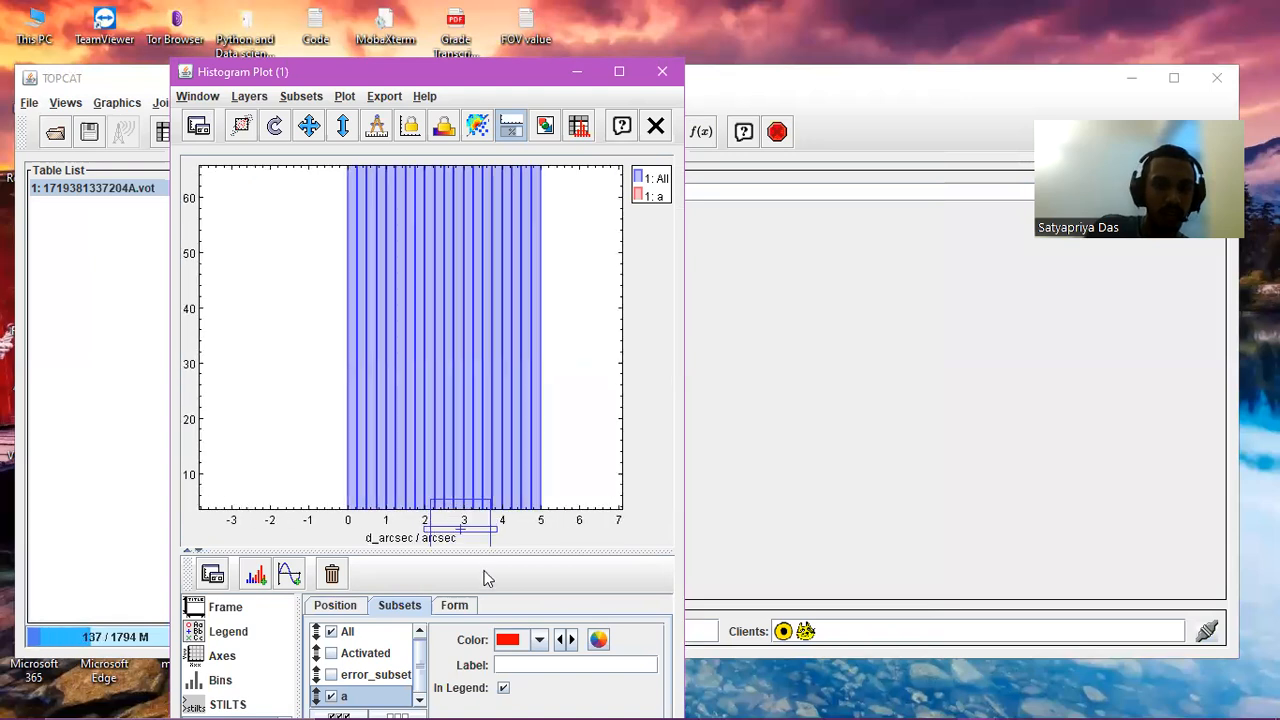
scroll(469, 428, down, 1)
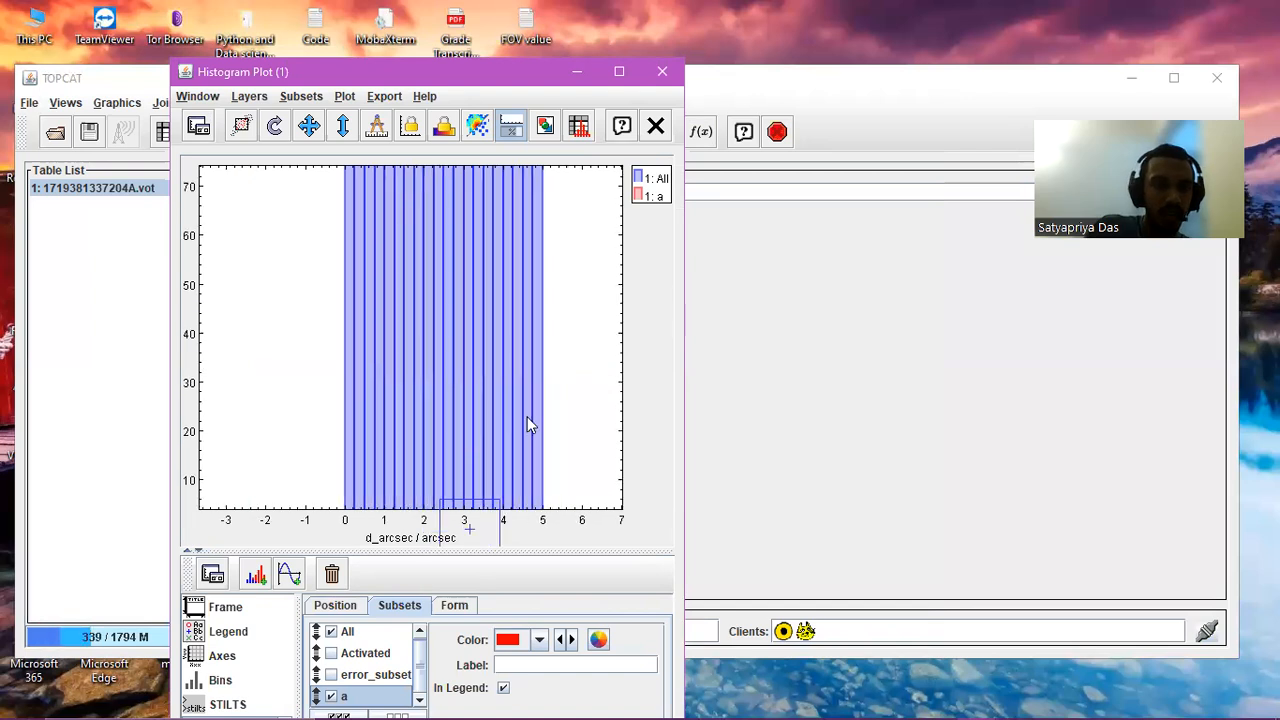
scroll(471, 523, up, 1)
- Set the histogram's X column to ra
click(335, 606)
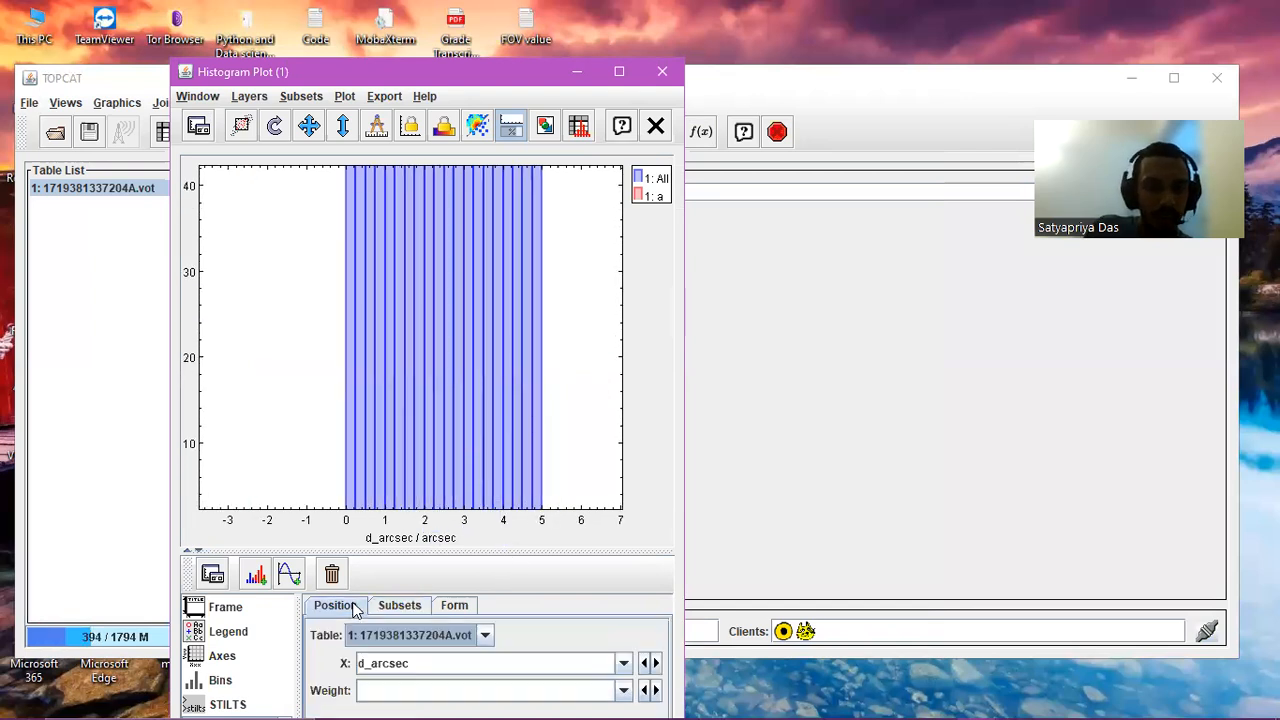
click(624, 664)
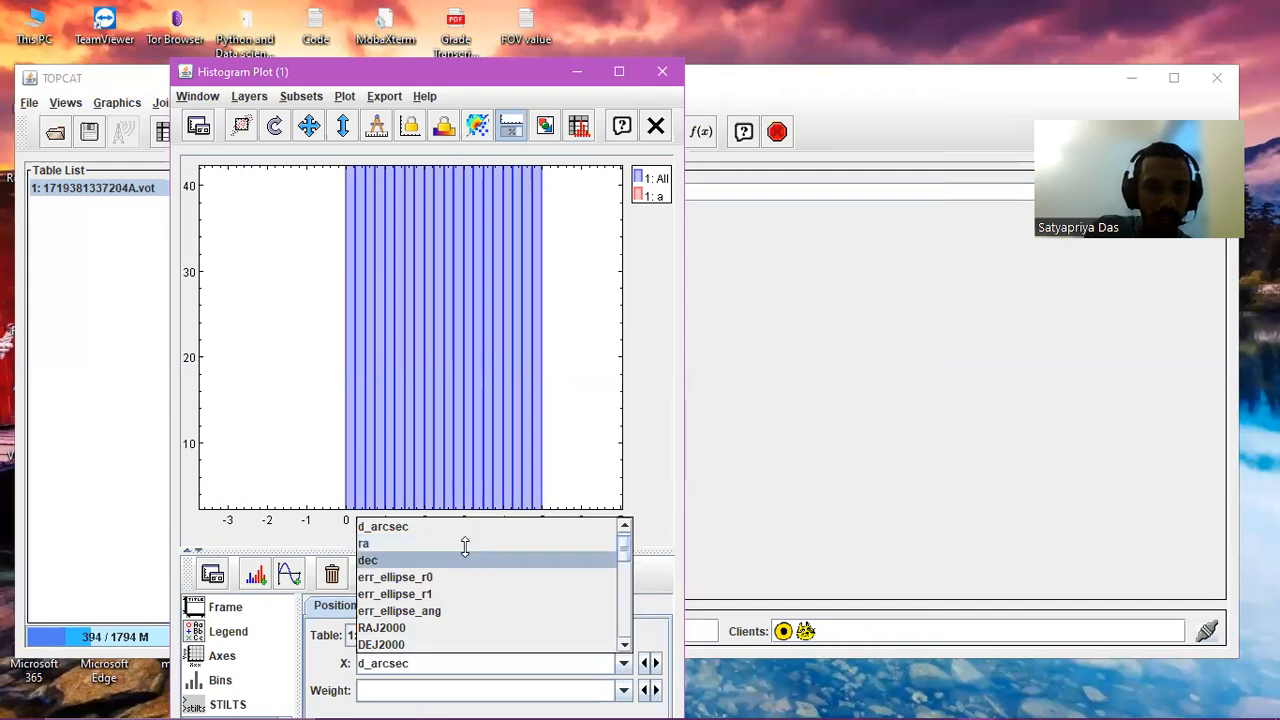
click(465, 543)
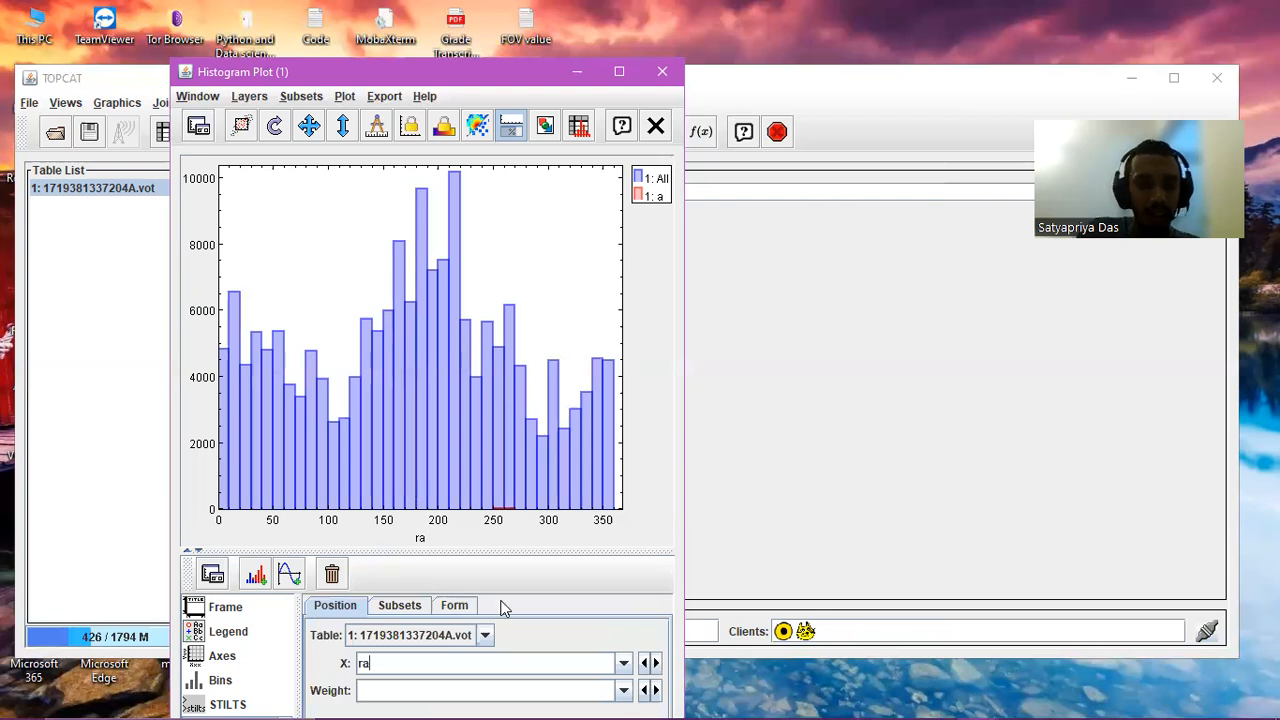
- Look through the colour choices for subset a and the histogram's form style options, and widen the plot window
click(415, 607)
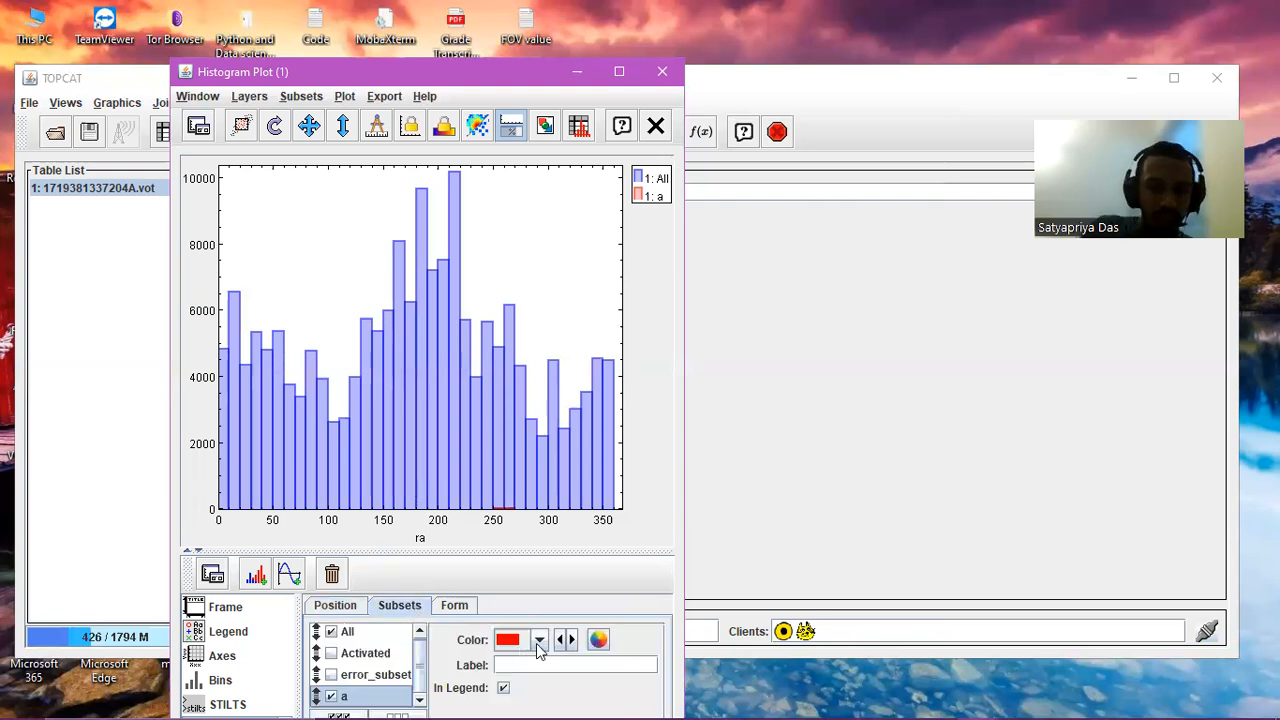
click(539, 640)
click(528, 667)
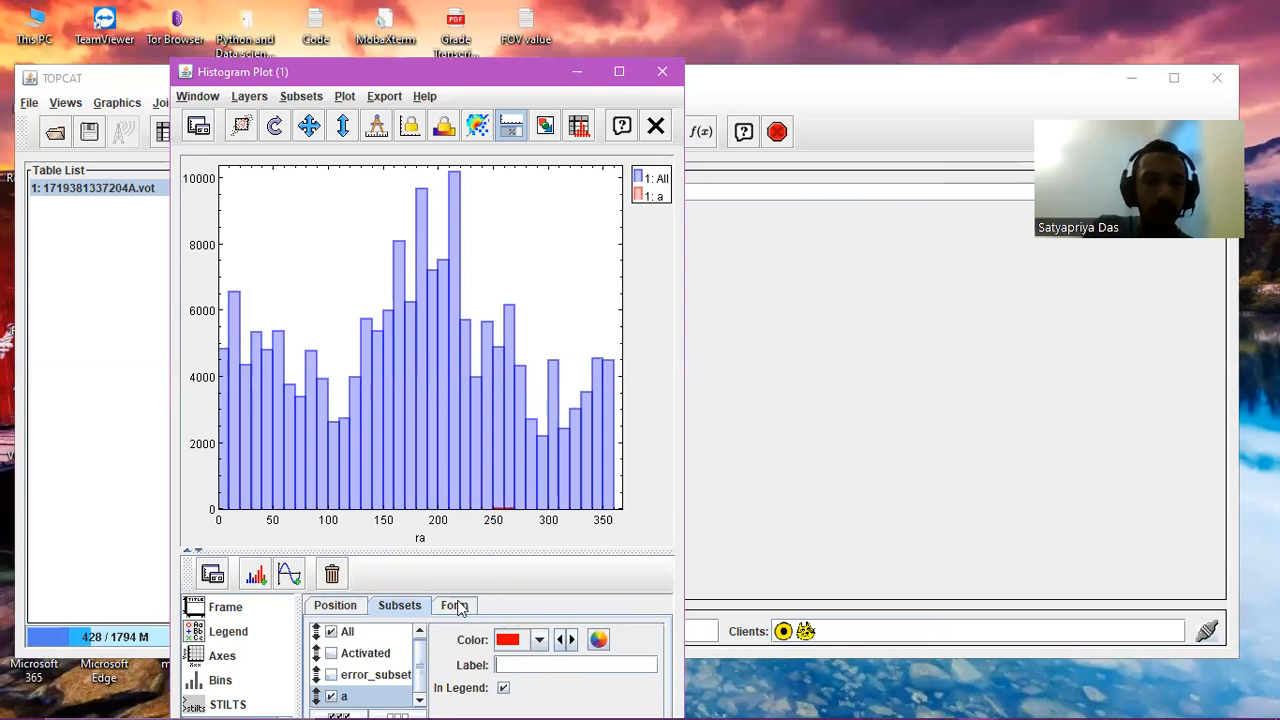
click(459, 607)
scroll(455, 648, down, 3)
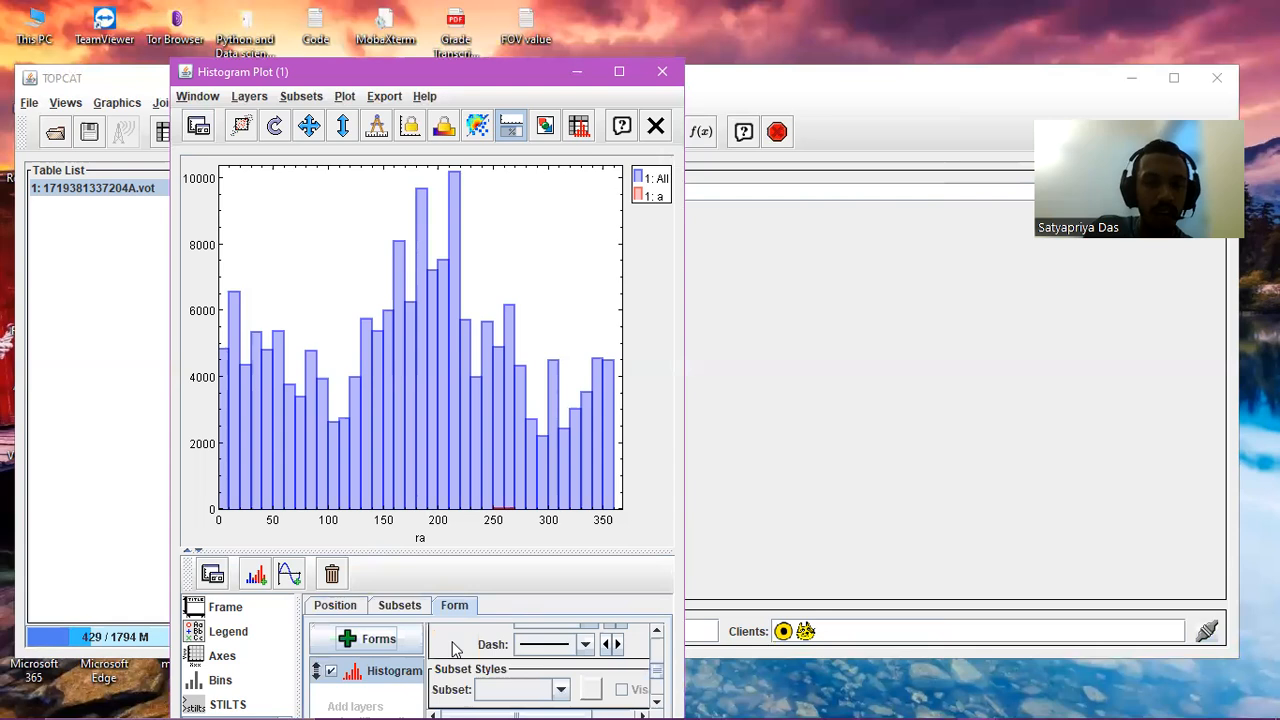
scroll(455, 648, up, 3)
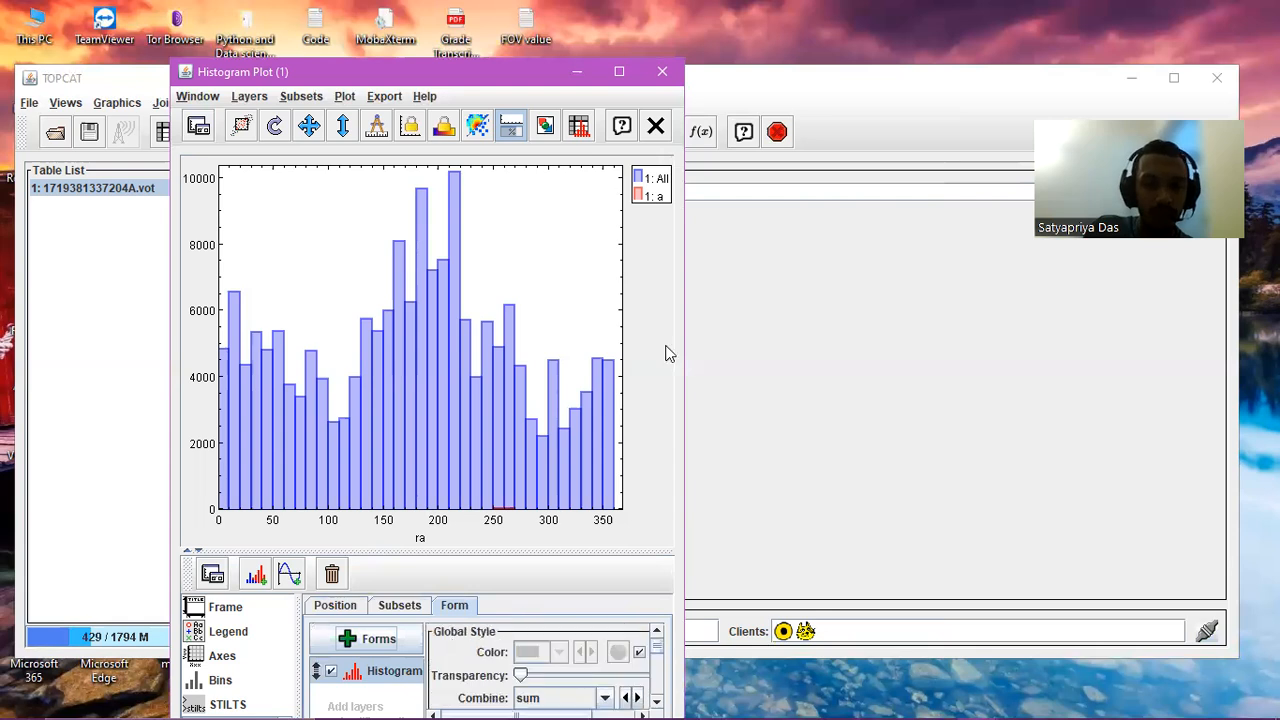
drag(685, 353, 988, 360)
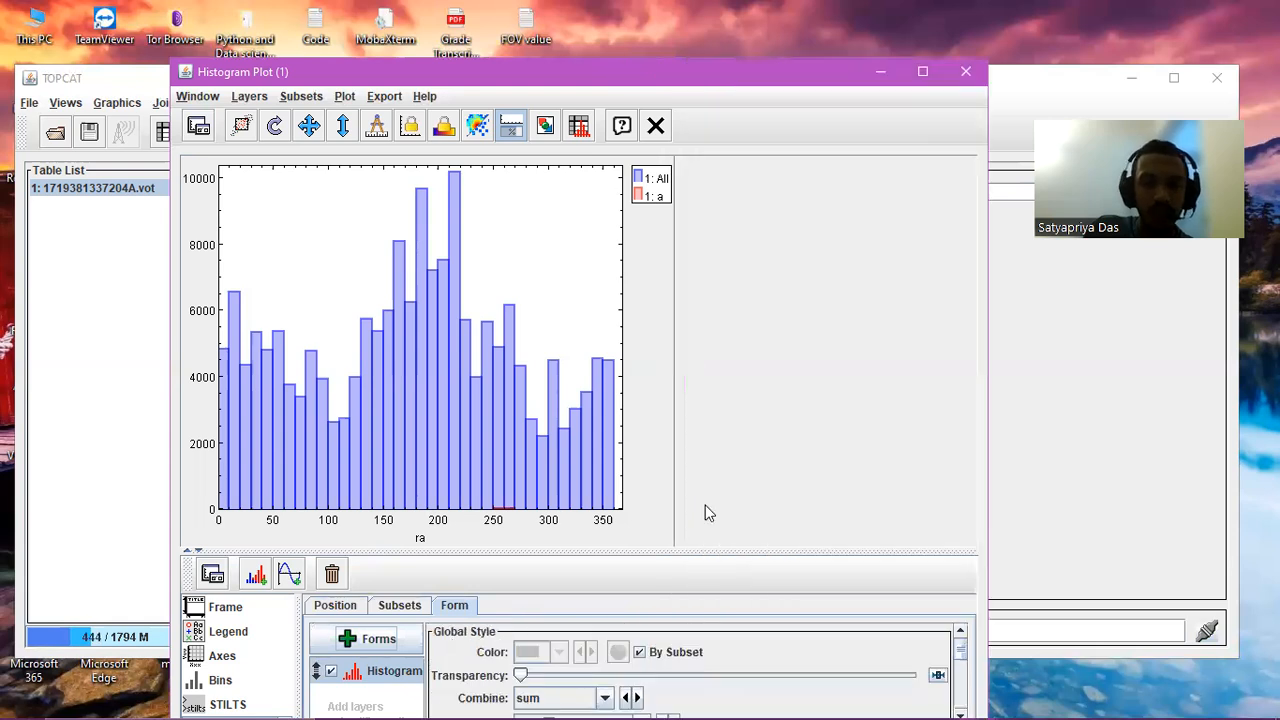
- Enlarge the plot settings area, try a higher transparency for the histogram bars and restore the original transparency
drag(658, 550, 661, 386)
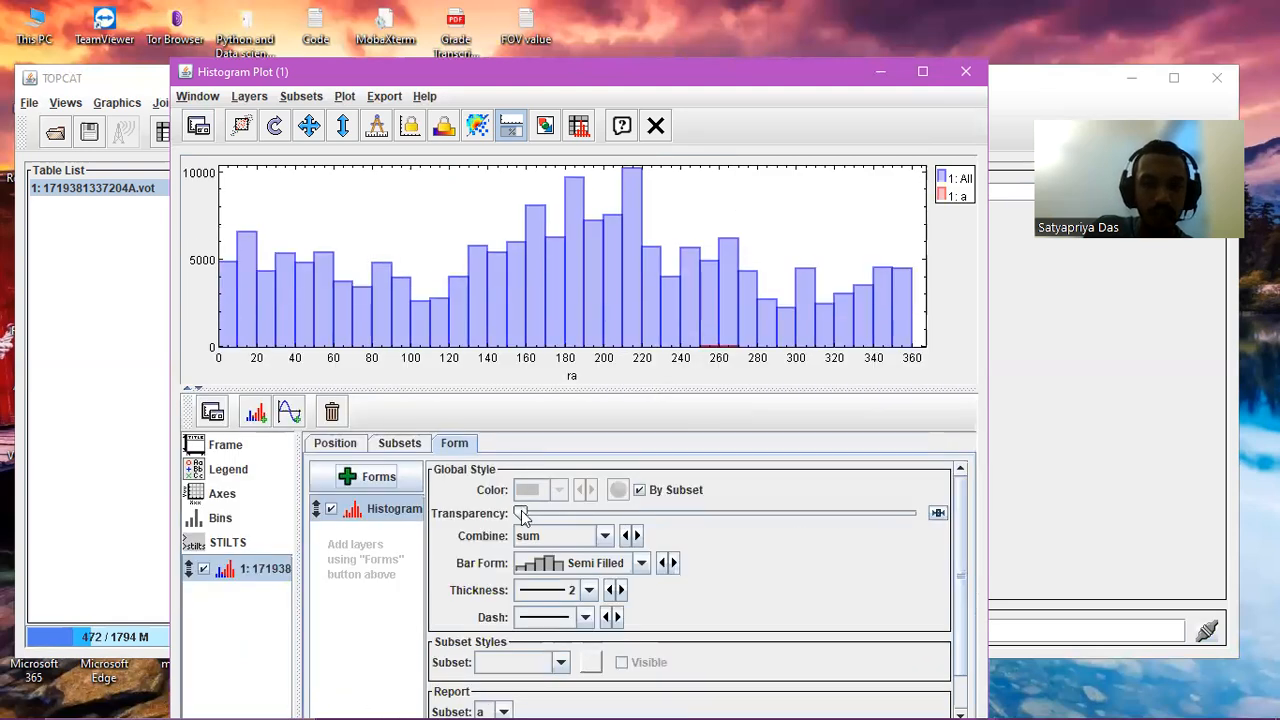
drag(520, 513, 636, 513)
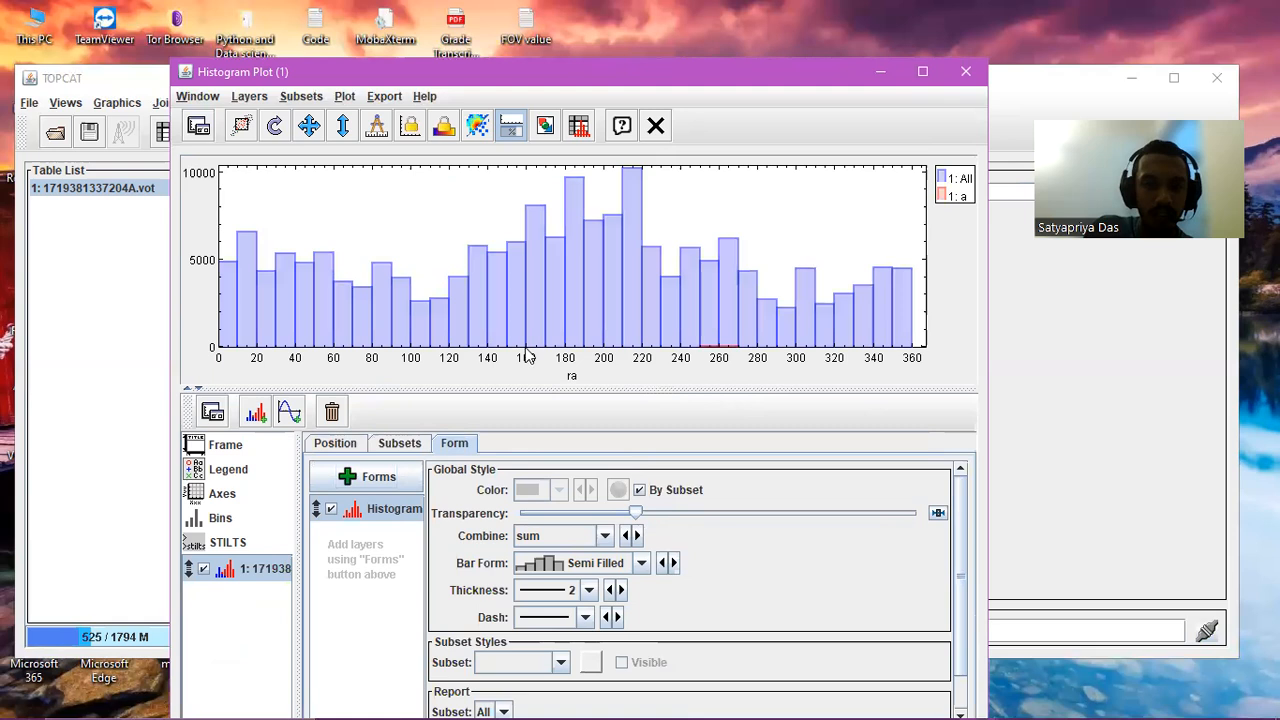
drag(637, 512, 520, 514)
- Check the Combine options and set the histogram's bar form to Open
click(605, 535)
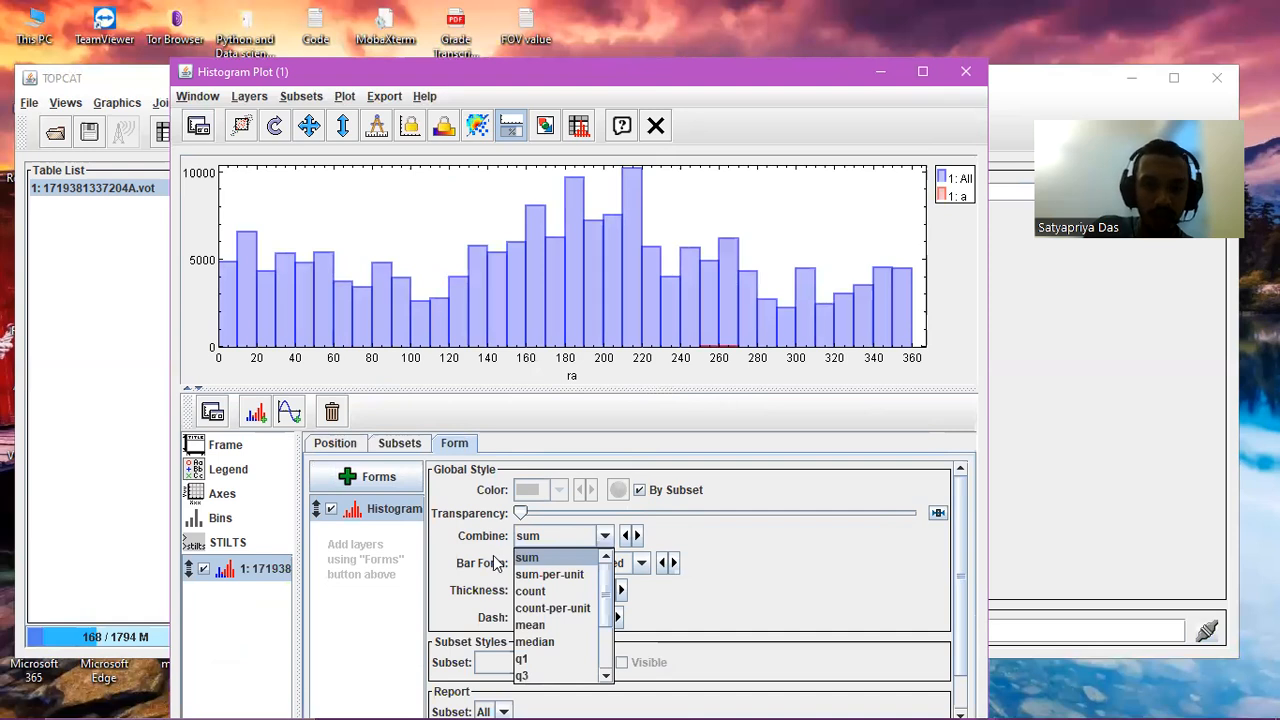
click(494, 563)
click(641, 564)
click(602, 604)
click(641, 564)
click(617, 582)
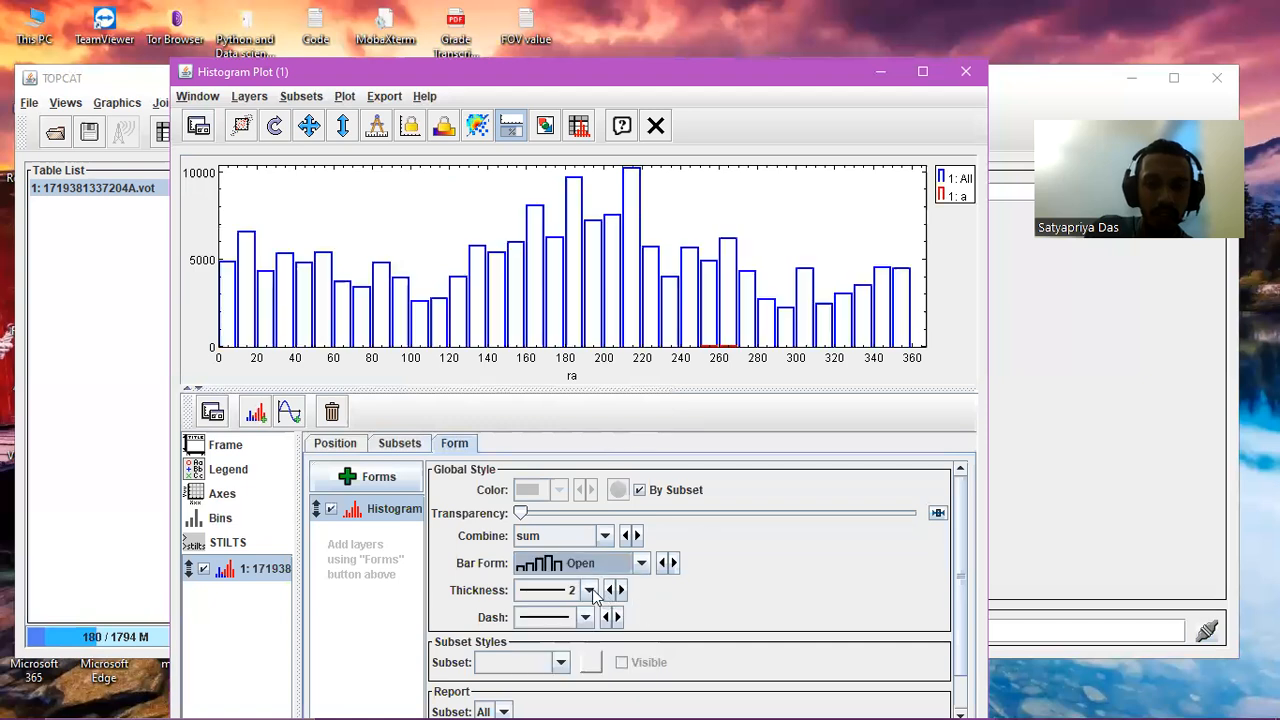
- Look through the line thickness and dash choices, the data position settings and the STILTS command for the histogram
click(590, 593)
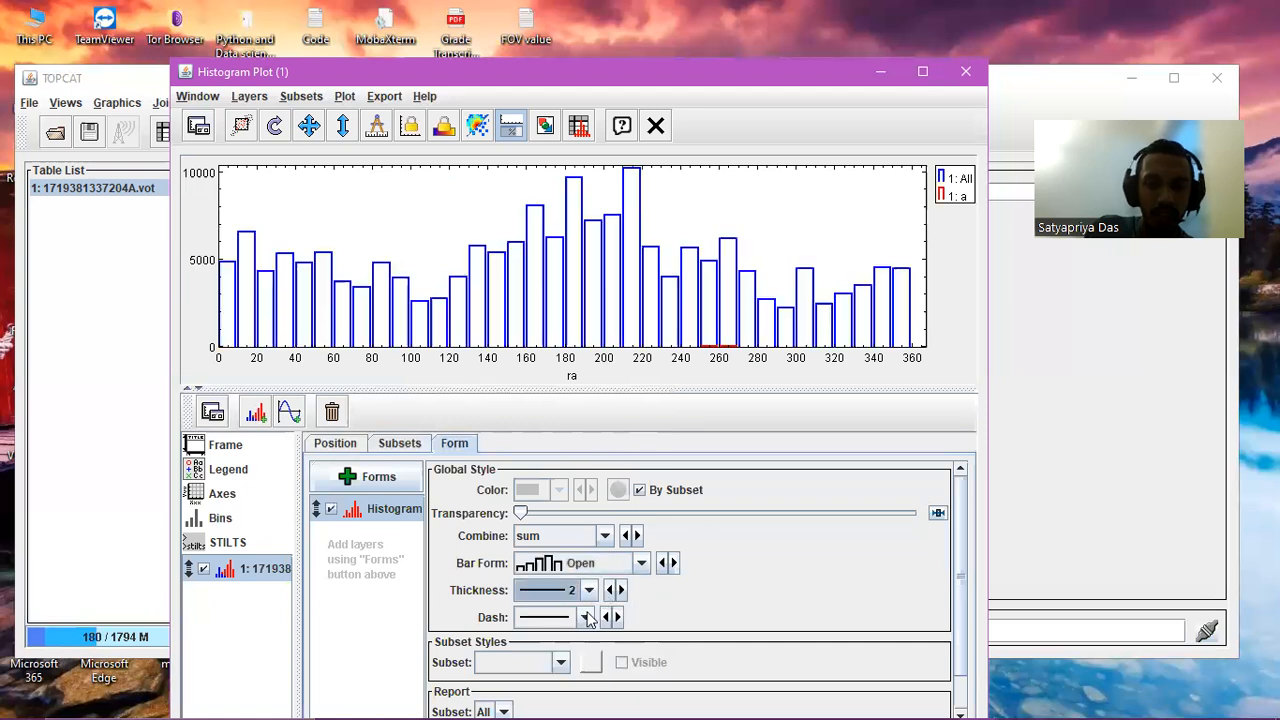
click(587, 617)
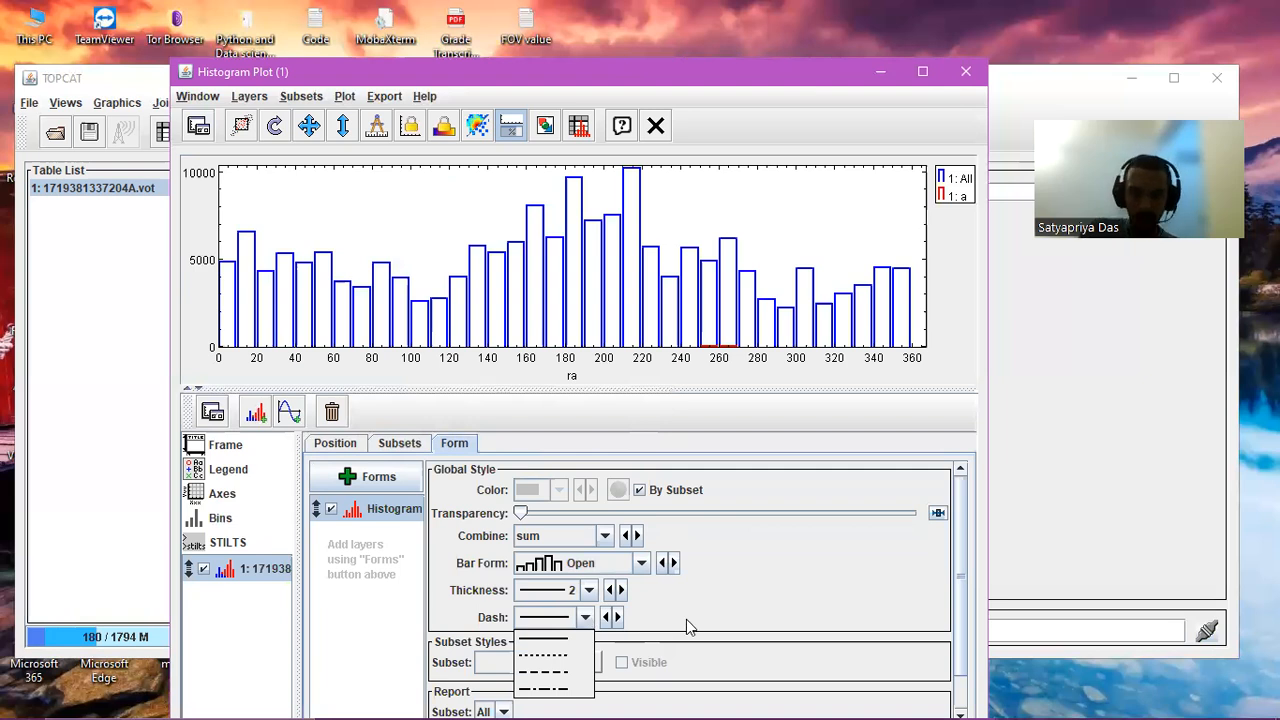
scroll(686, 619, down, 2)
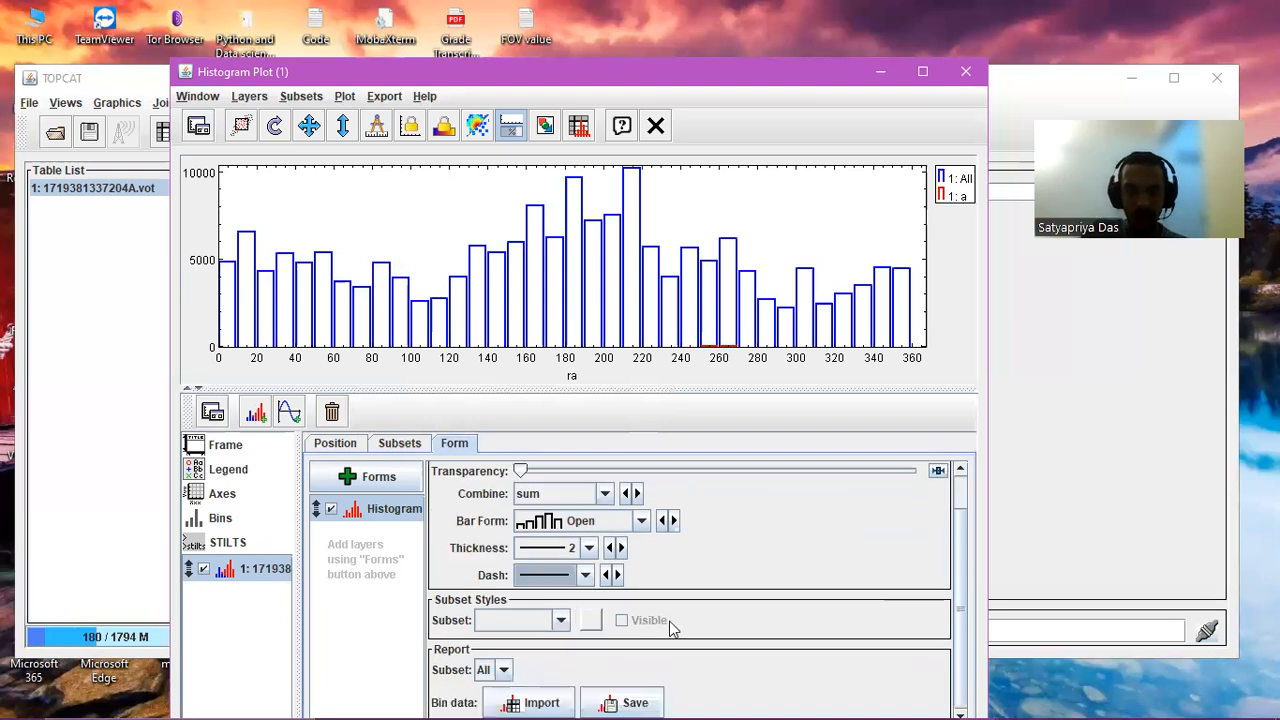
click(402, 447)
click(435, 450)
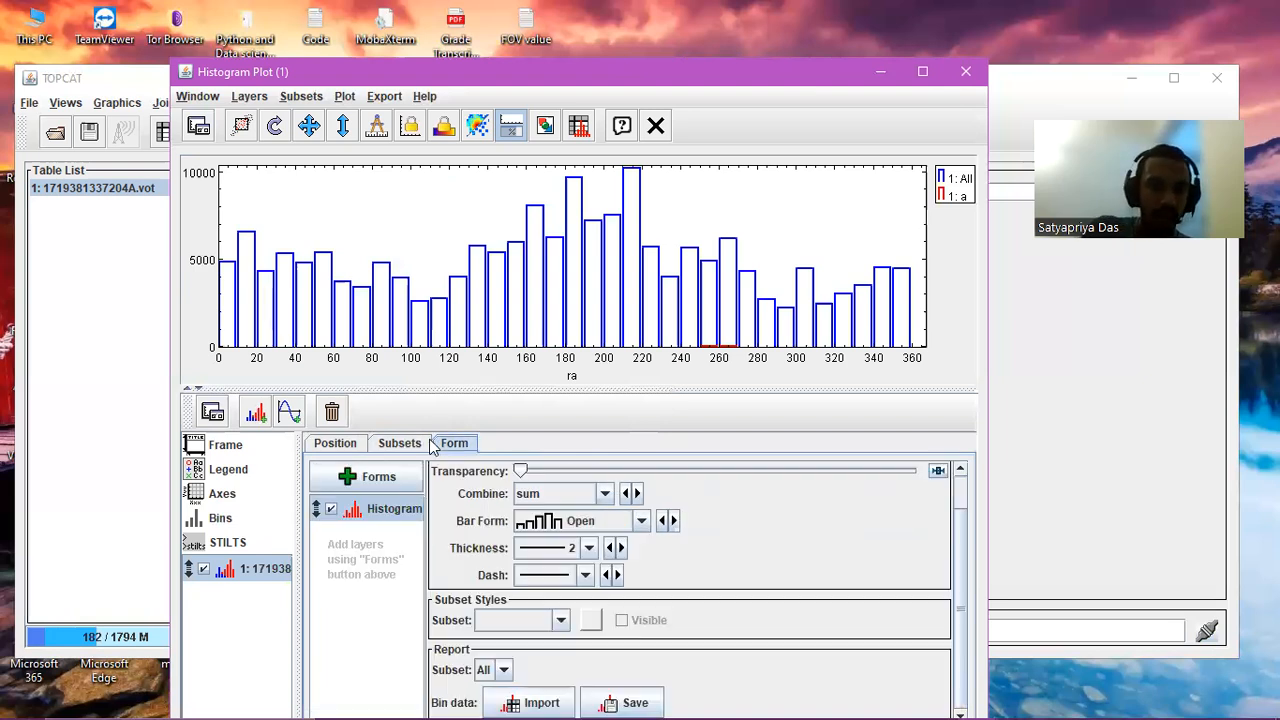
click(350, 447)
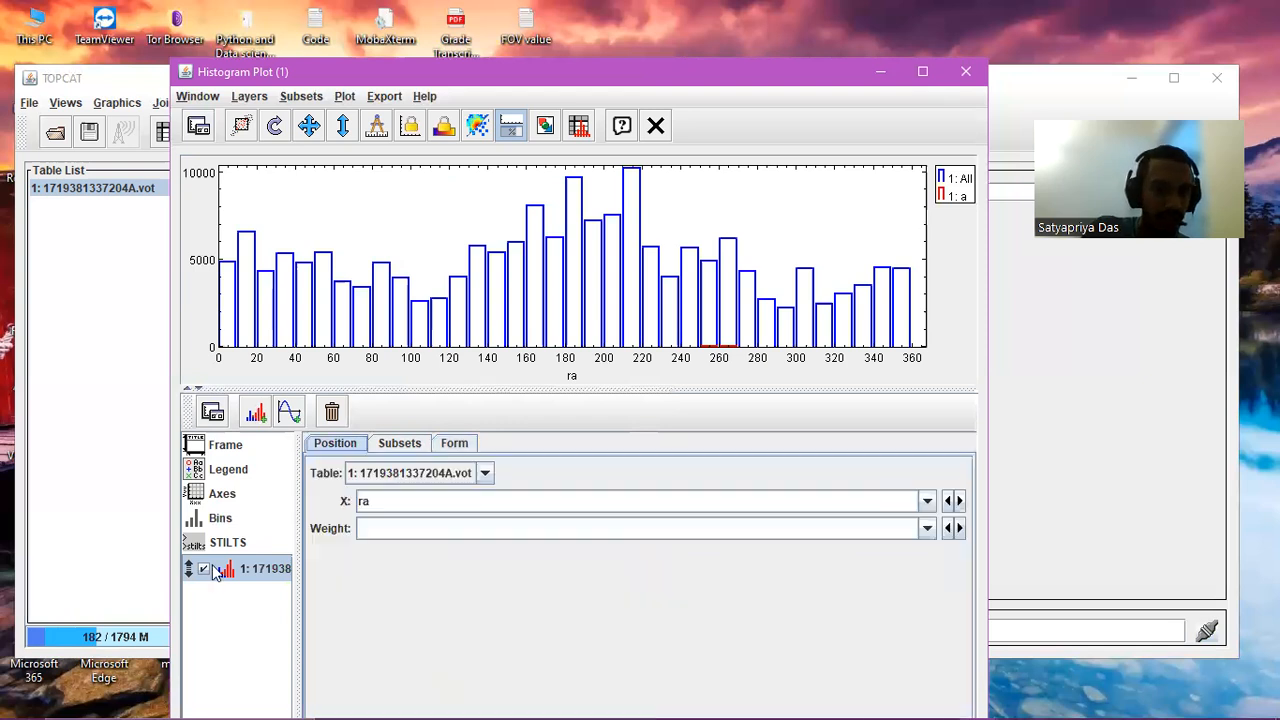
click(242, 536)
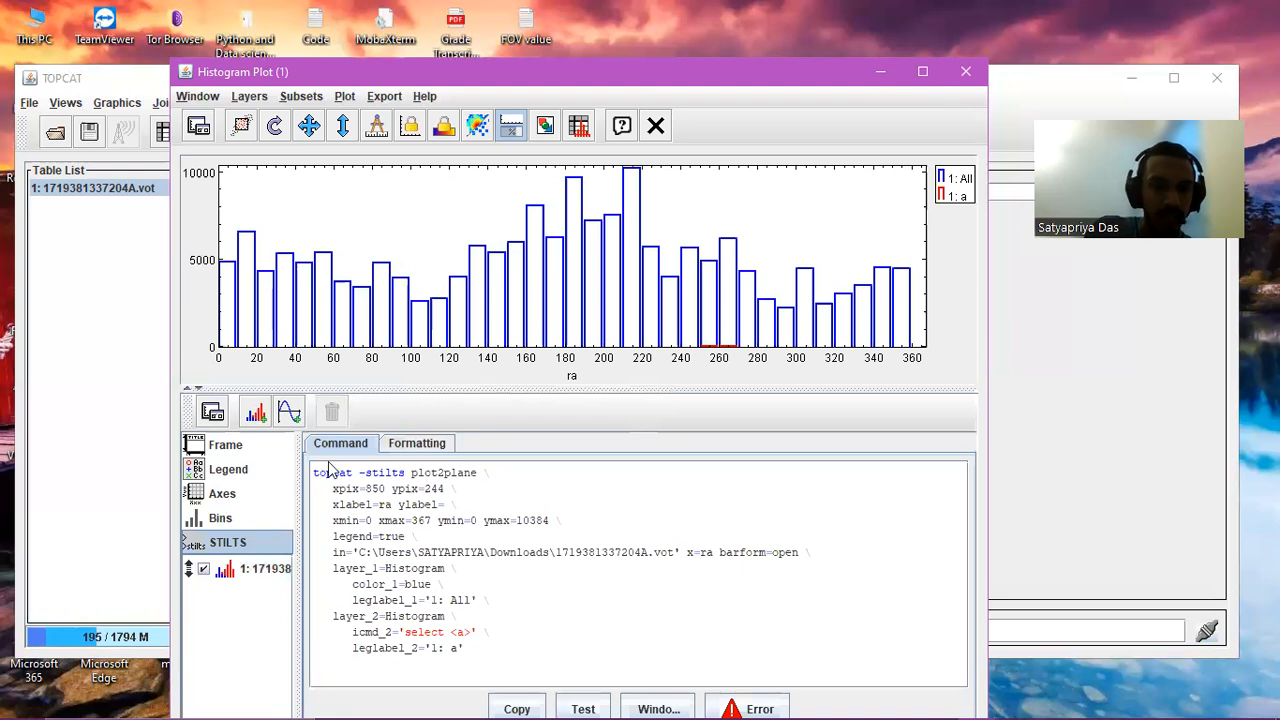
- Try a smaller bin size for the ra histogram and return it to 10
click(236, 516)
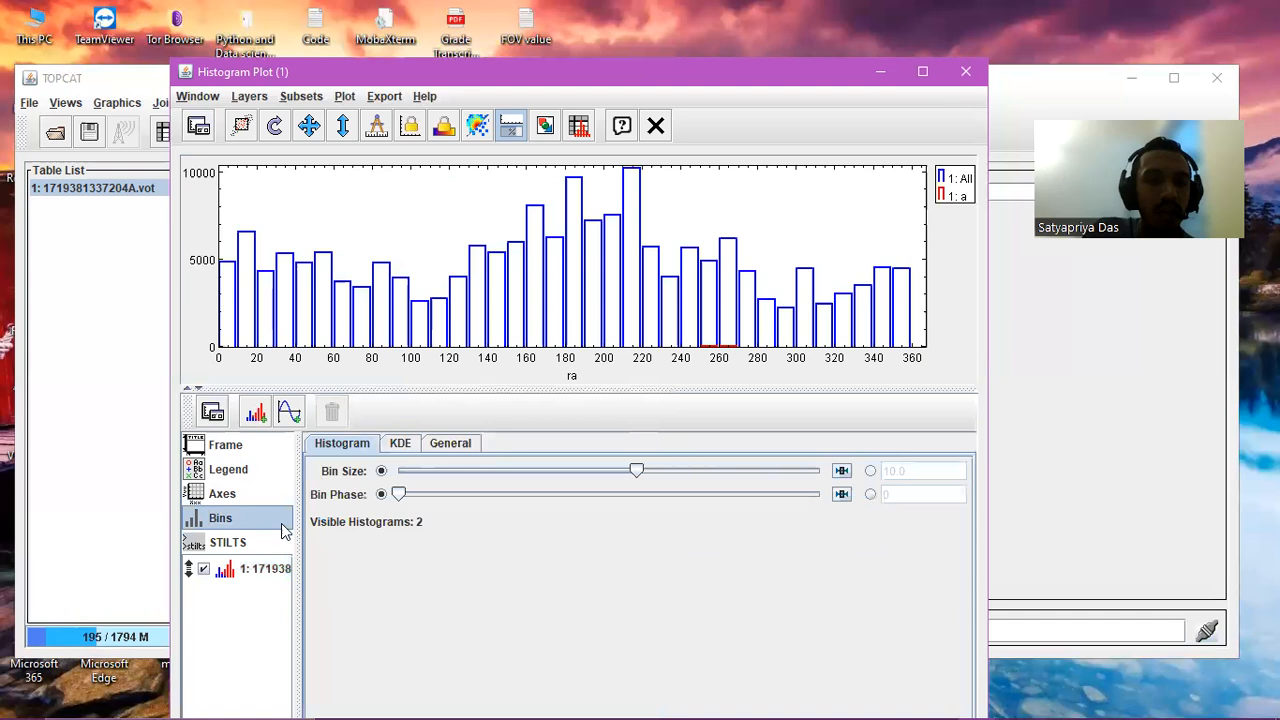
click(610, 475)
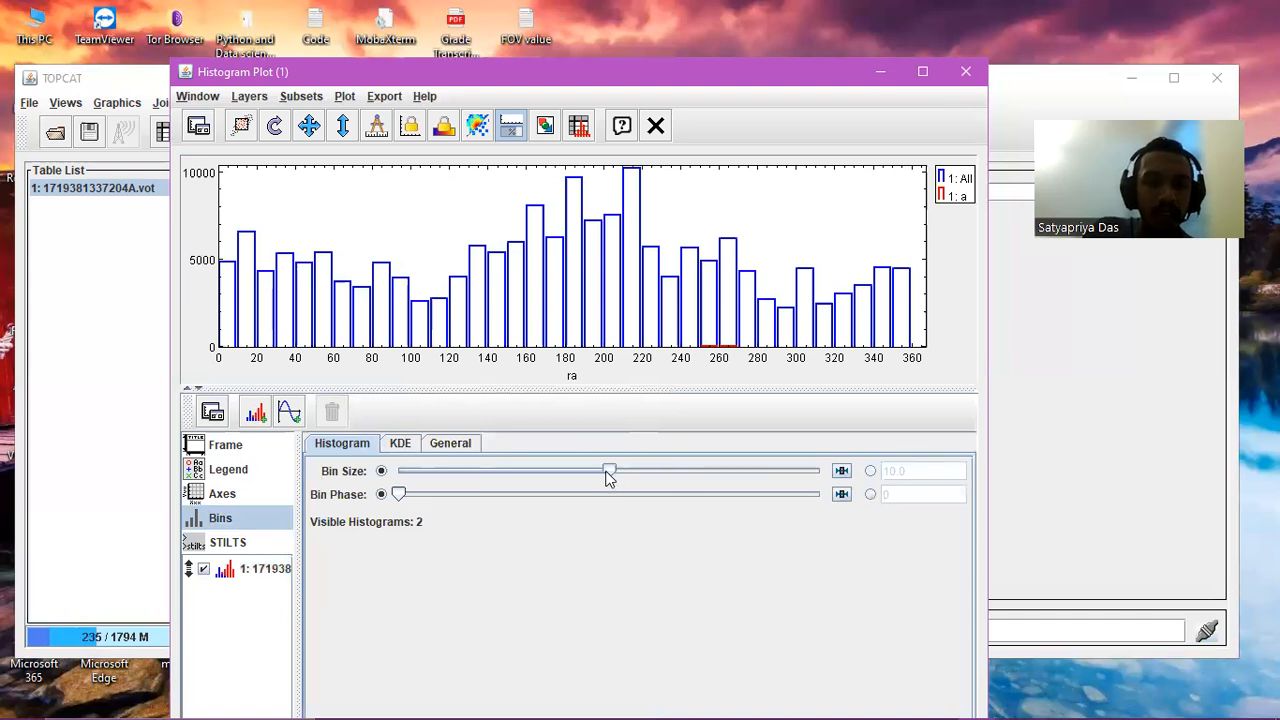
click(534, 476)
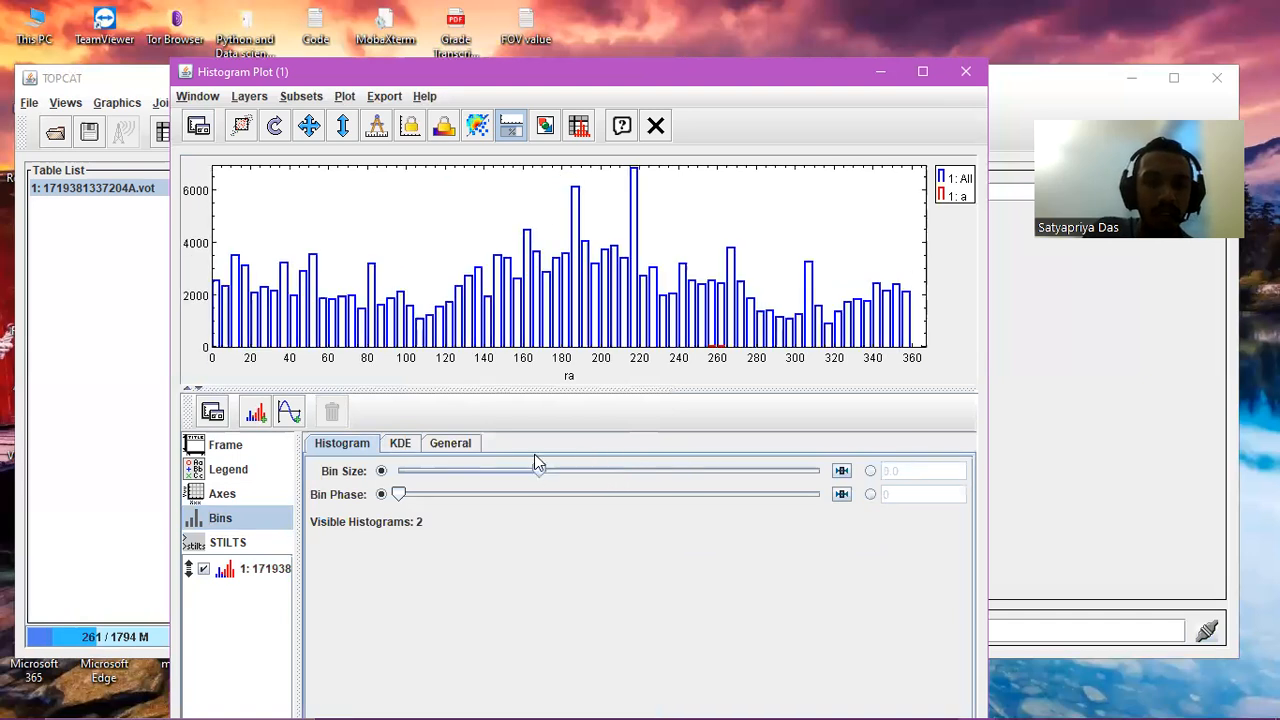
drag(667, 478, 615, 474)
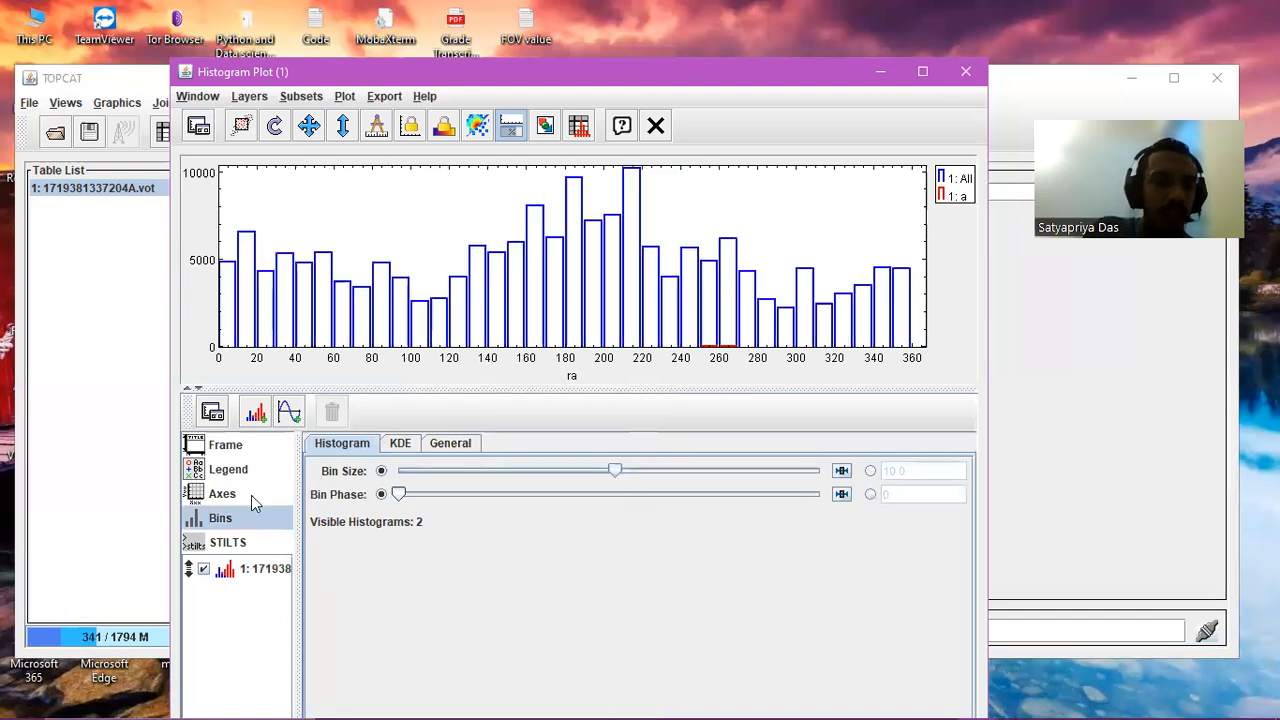
- Try a logarithmic X axis and a flipped Y axis on the histogram, turning each off again
click(222, 493)
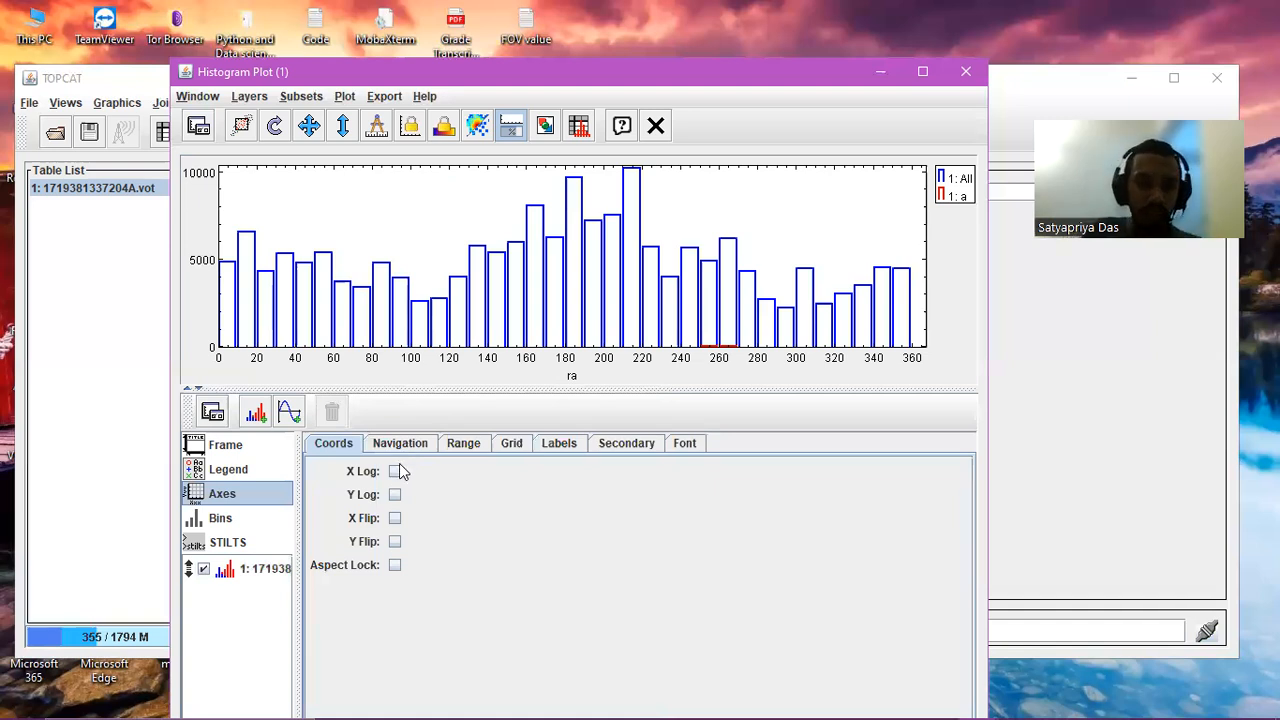
click(395, 471)
click(395, 471)
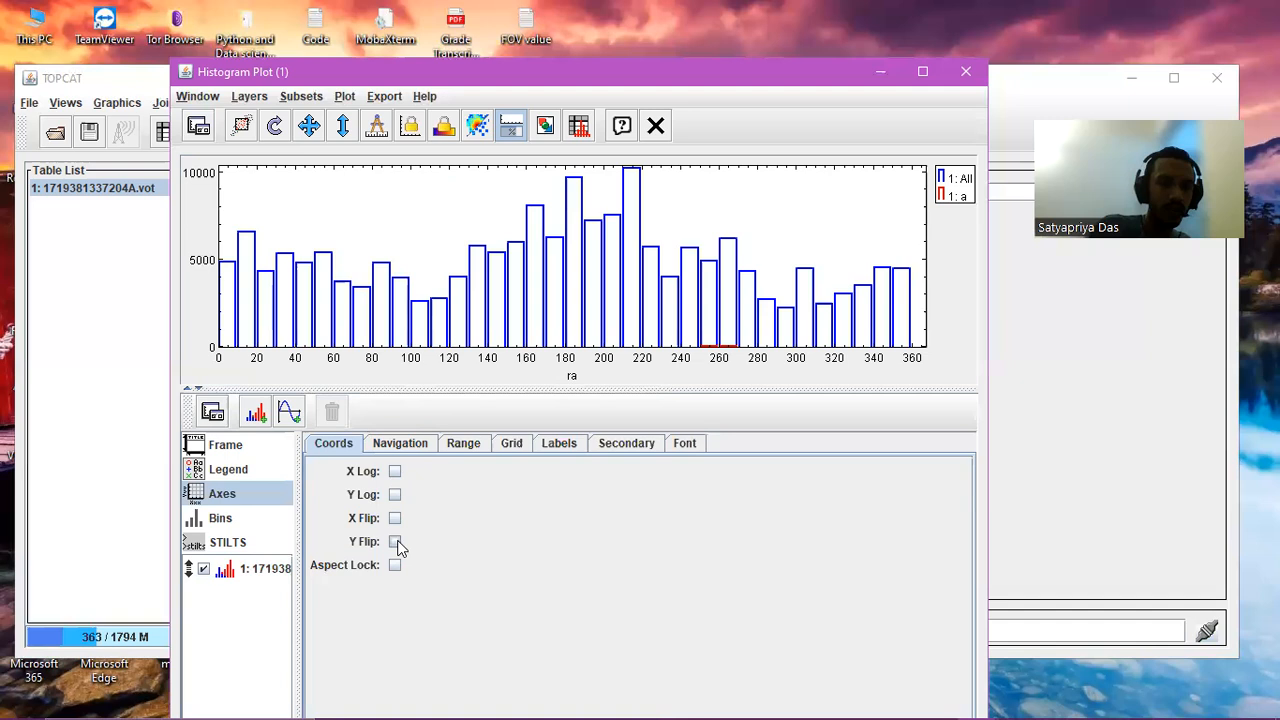
click(395, 541)
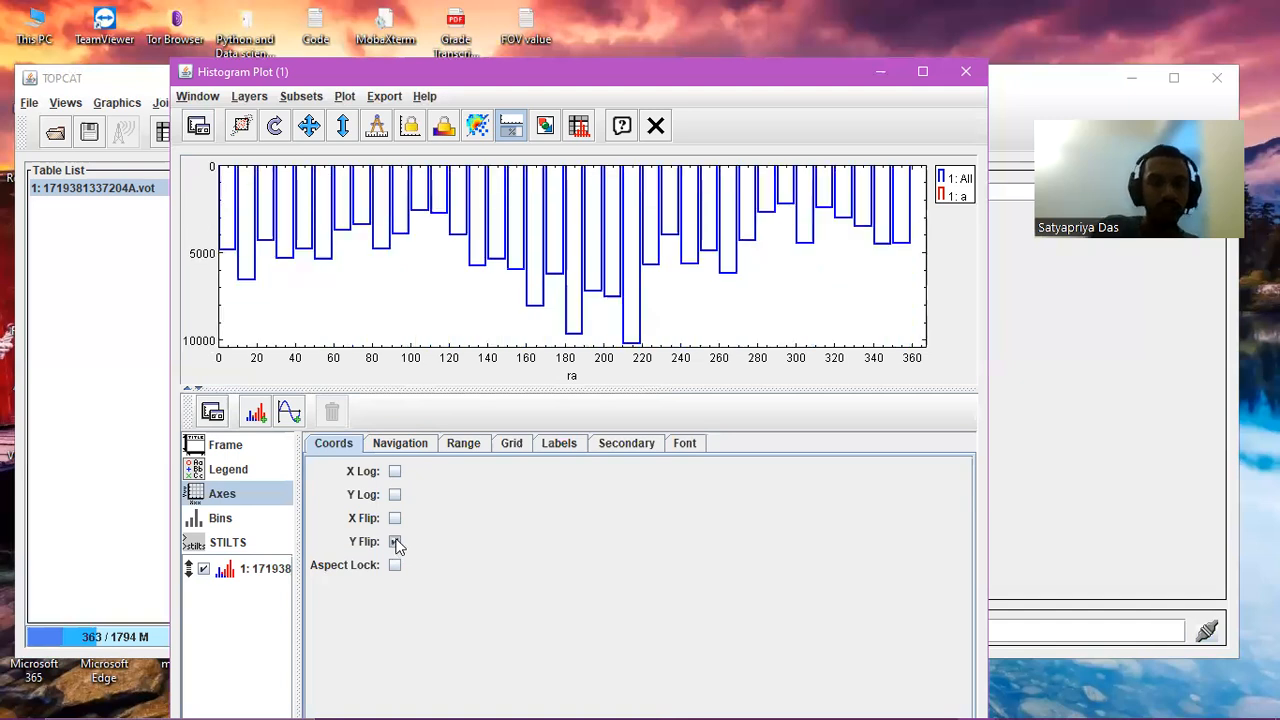
click(395, 541)
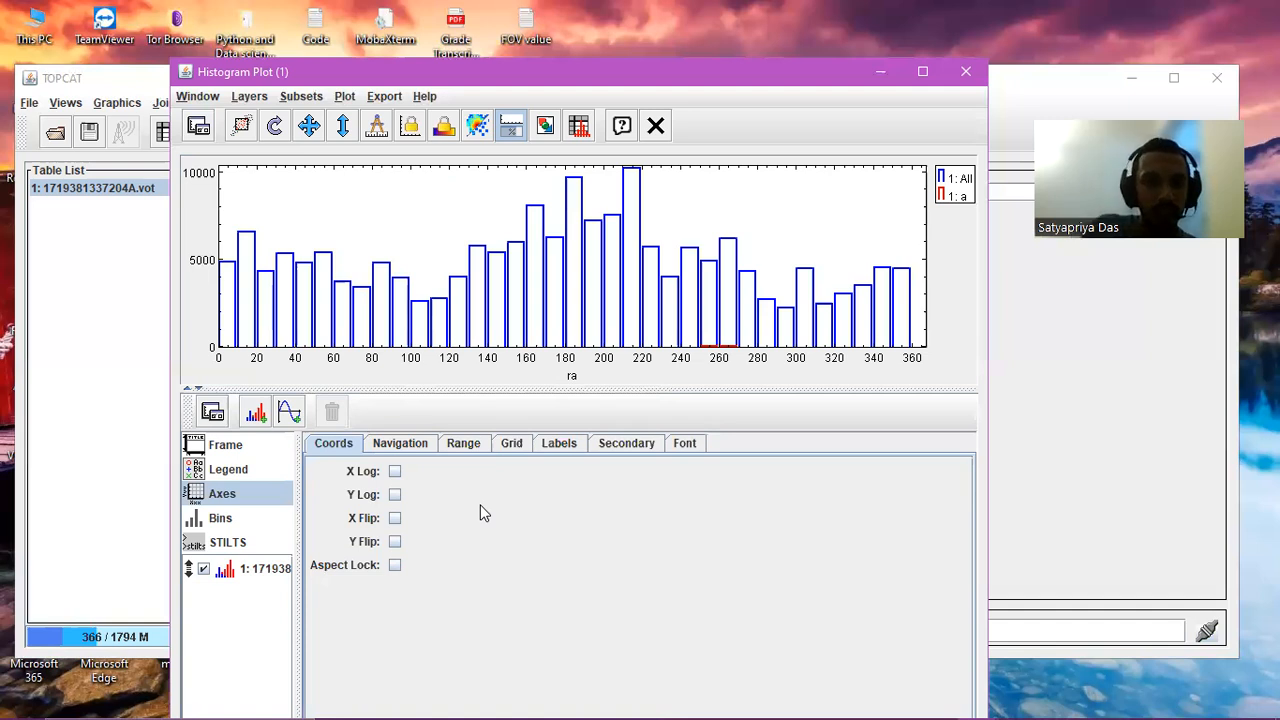
- Make the legend internal and place it over the upper right part of the histogram
click(257, 476)
click(383, 444)
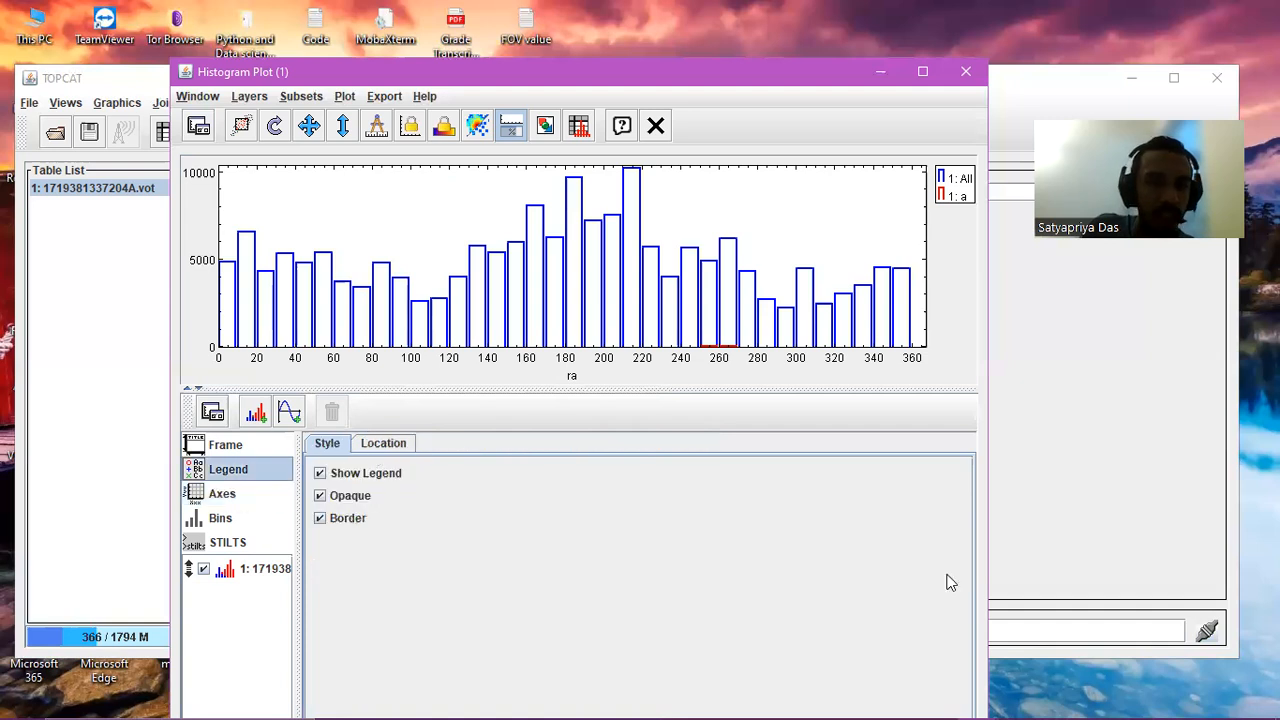
click(318, 494)
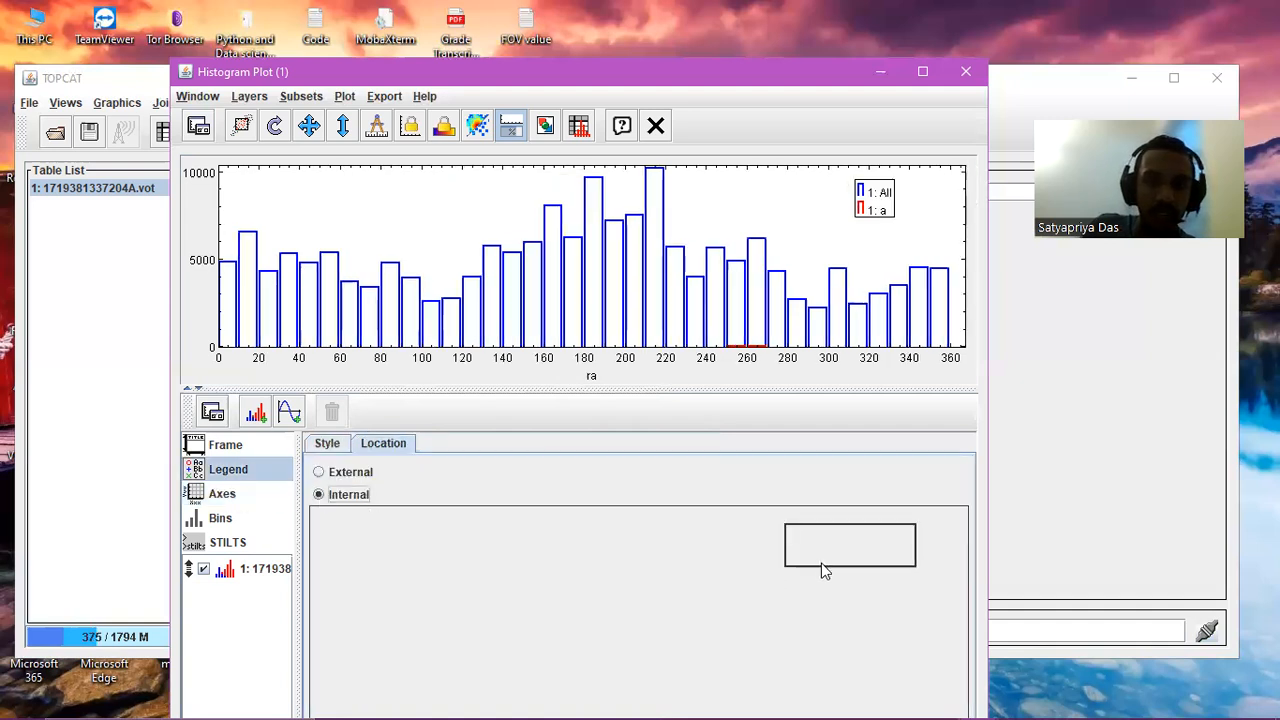
drag(724, 588, 771, 586)
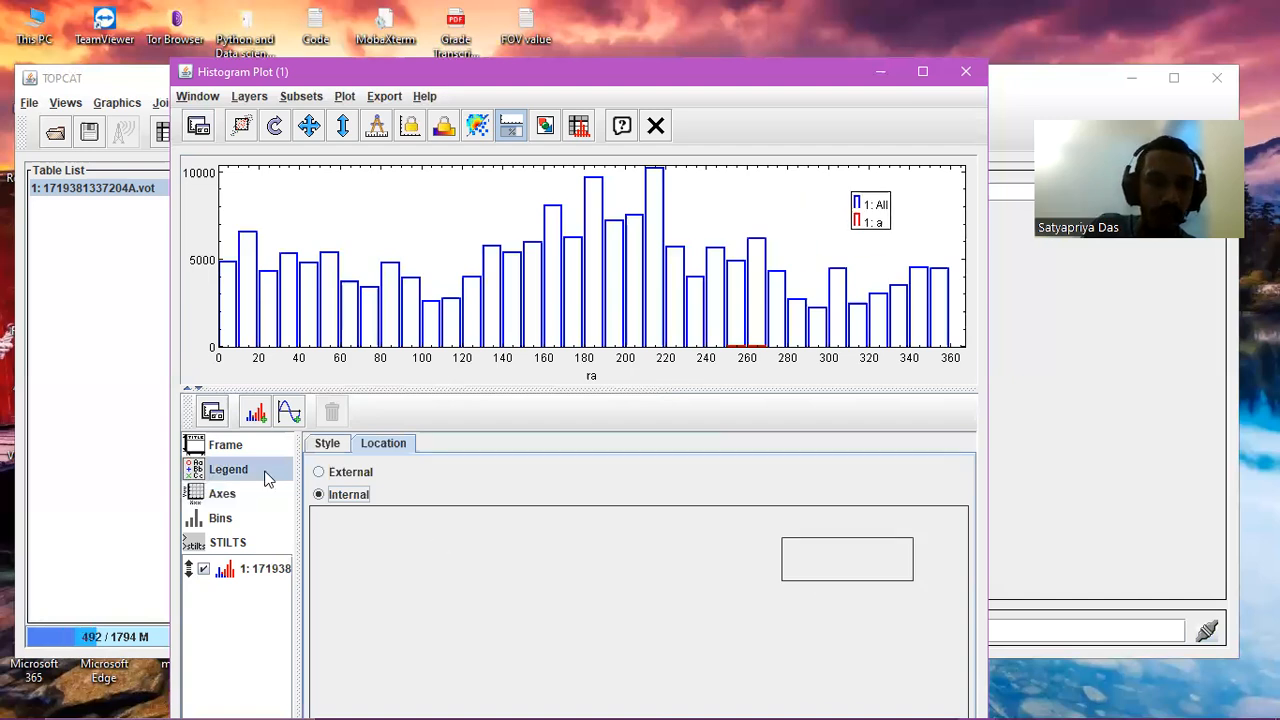
- Draw grid lines on the histogram and reduce the grid transparency slightly
click(230, 494)
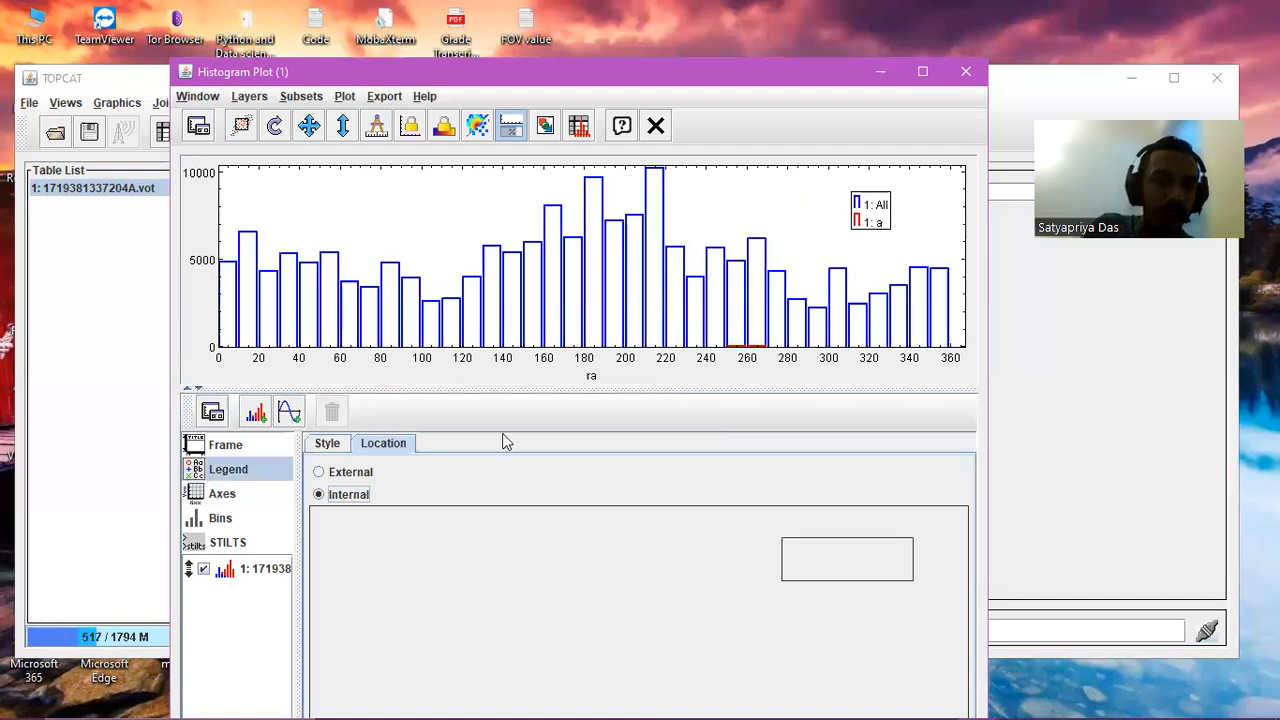
click(427, 471)
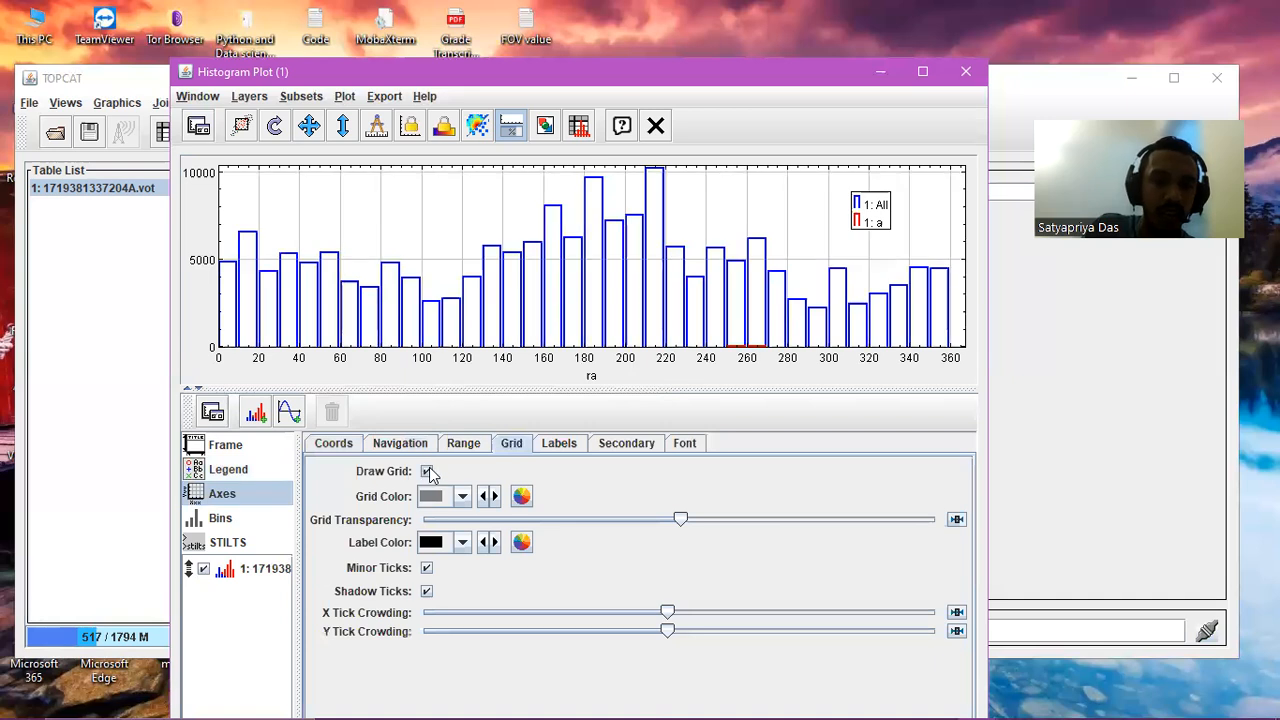
click(765, 519)
click(632, 531)
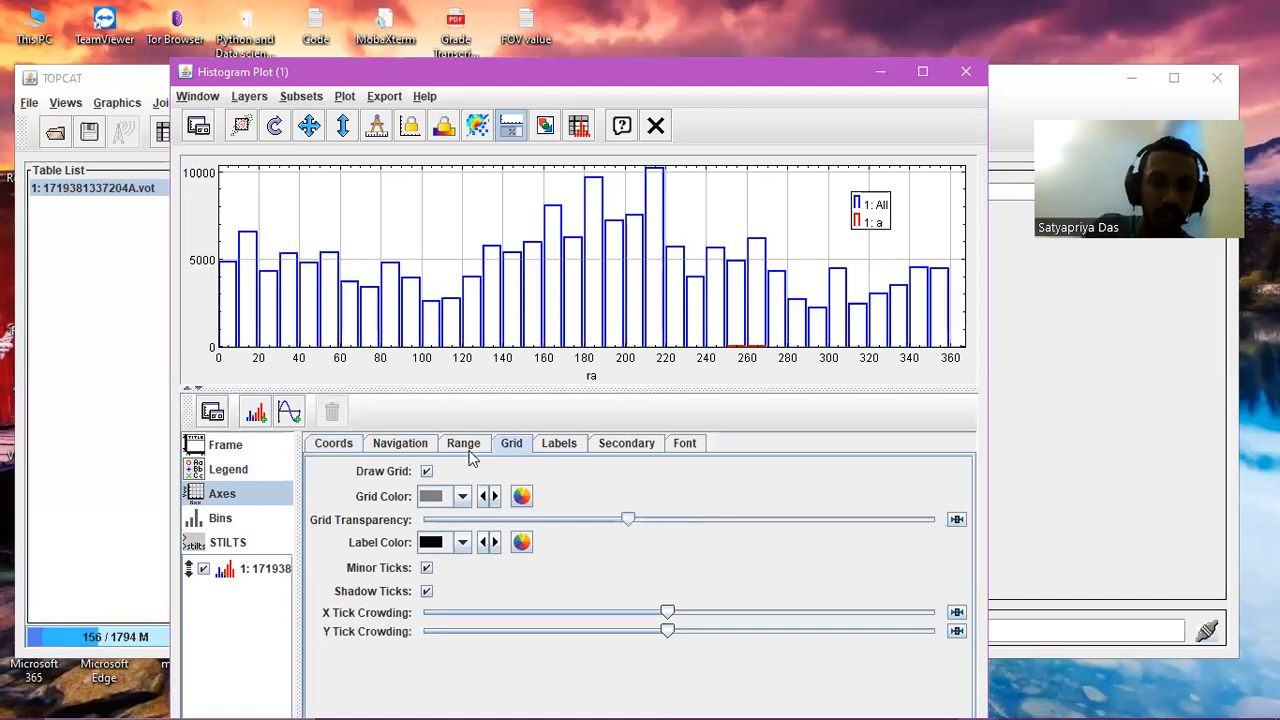
- Review the remaining axis settings, set the plot's text type to latex and close the histogram
click(467, 446)
click(570, 444)
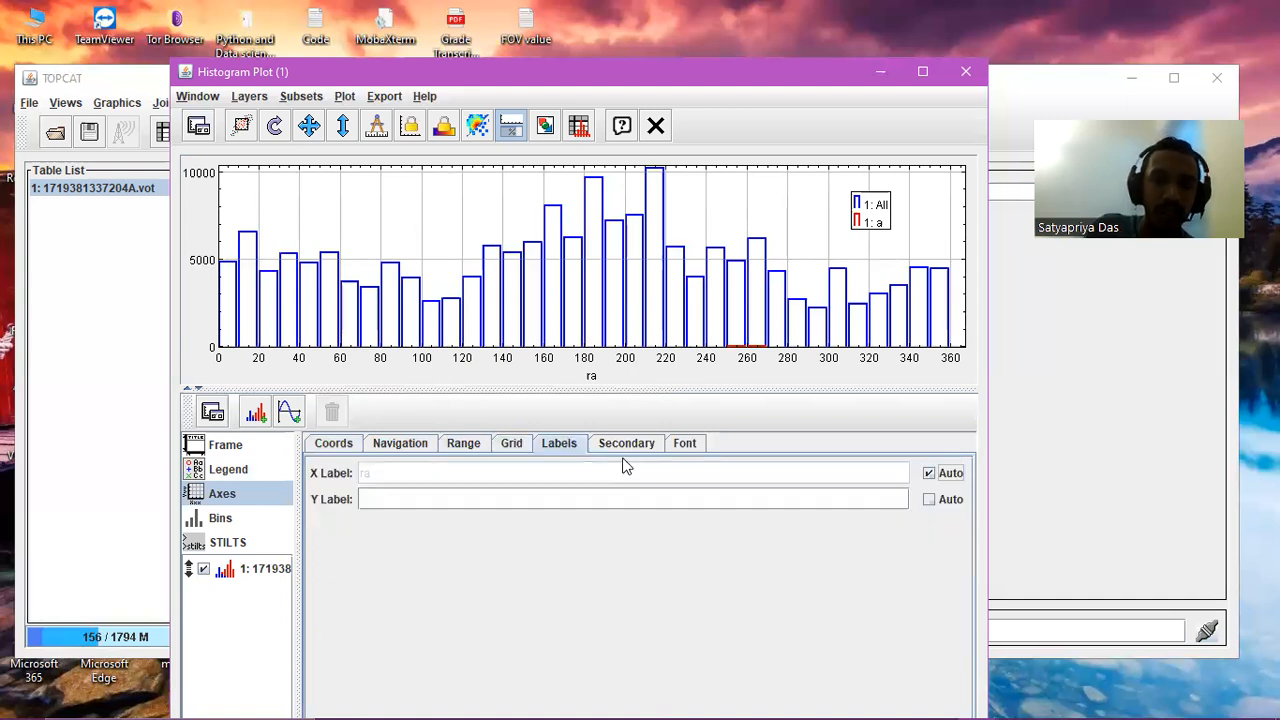
click(628, 444)
click(685, 445)
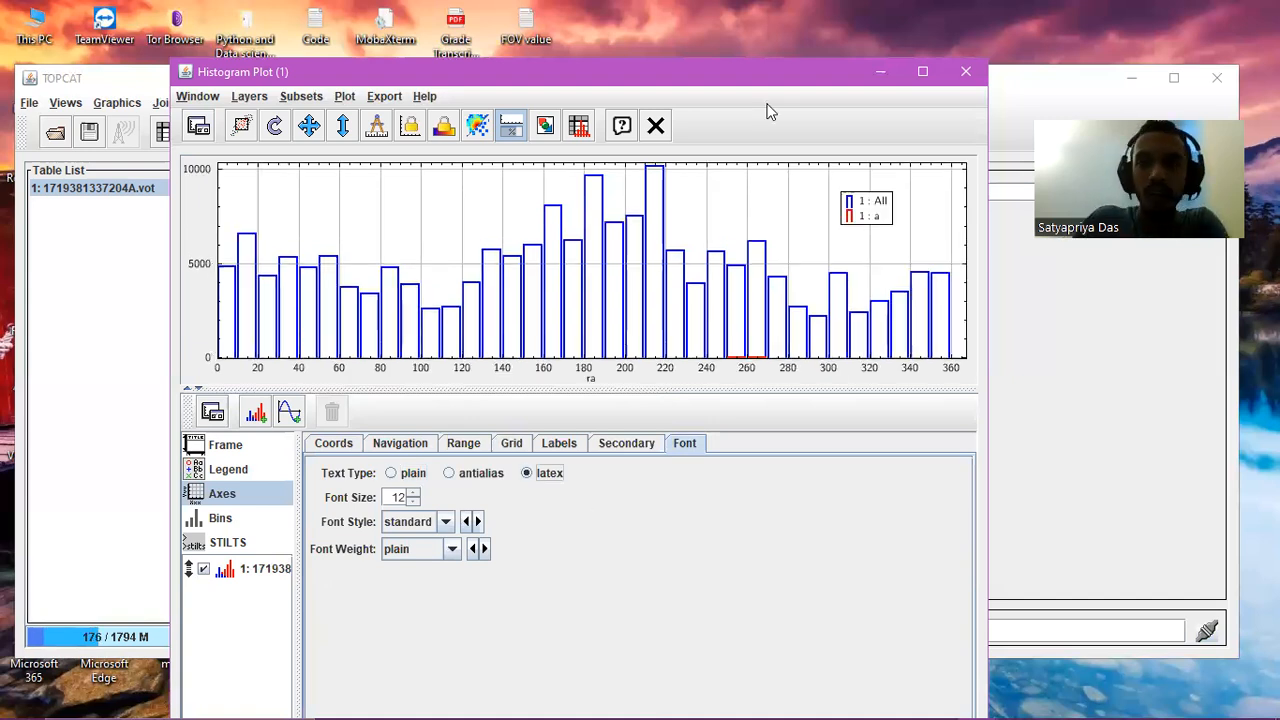
click(966, 72)
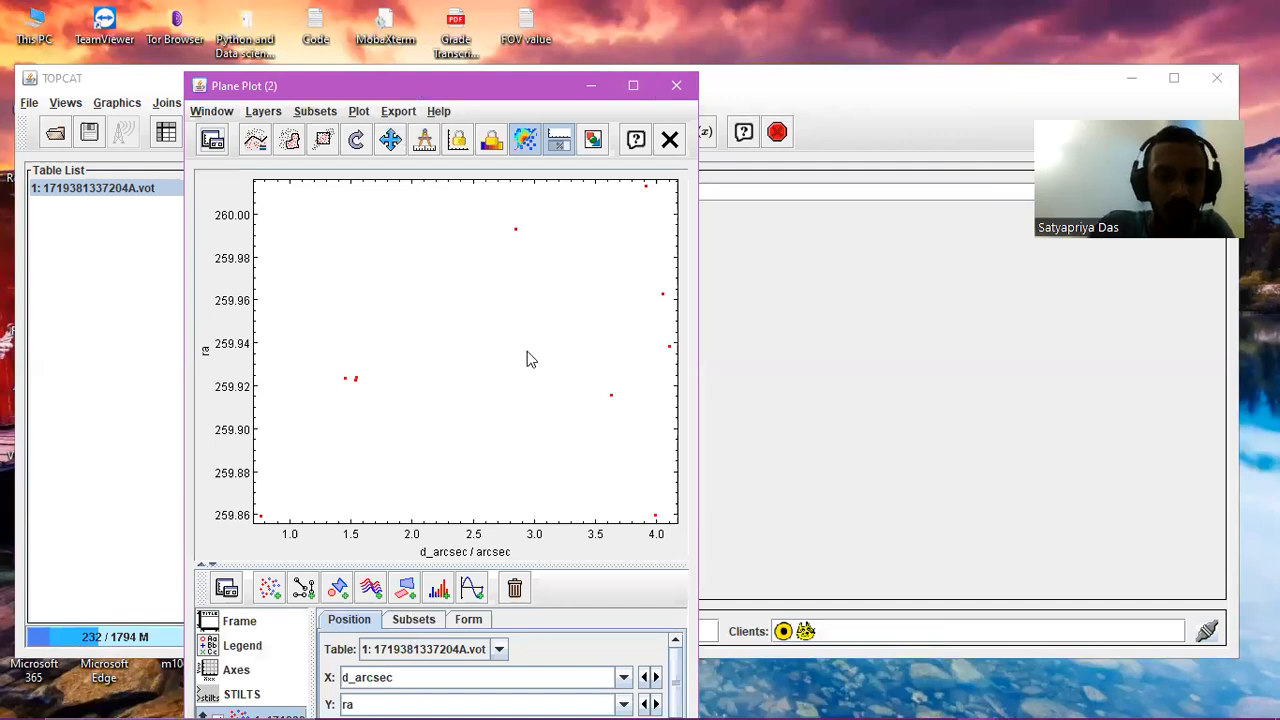
- Examine the subset settings, shading modes and marker style options of the ra against d_arcsec plane plot
click(408, 592)
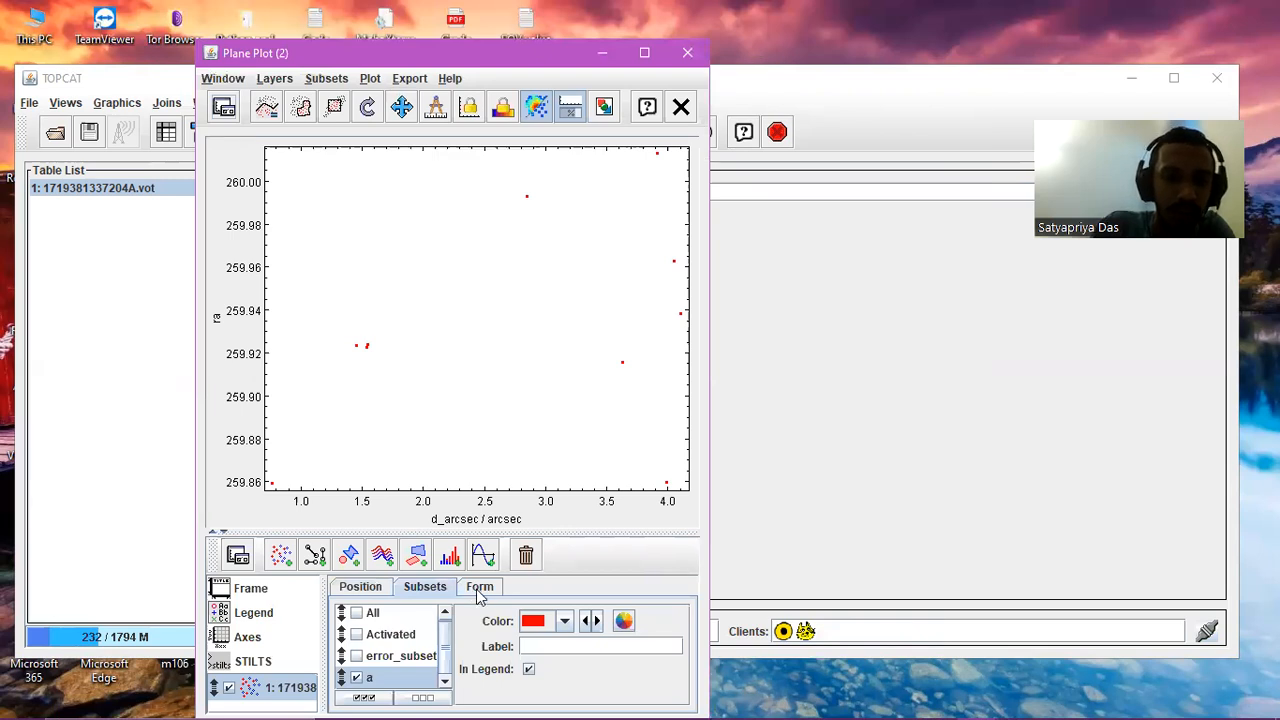
click(478, 590)
scroll(575, 637, down, 2)
scroll(575, 637, up, 2)
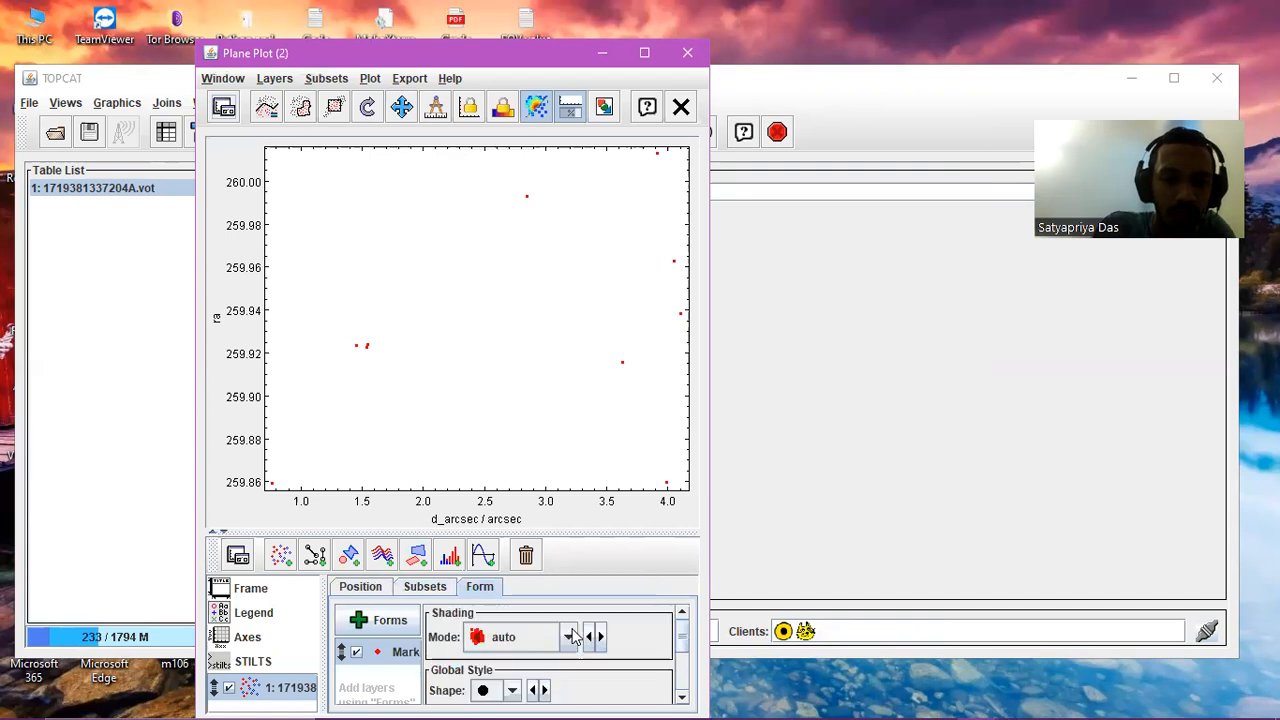
click(570, 637)
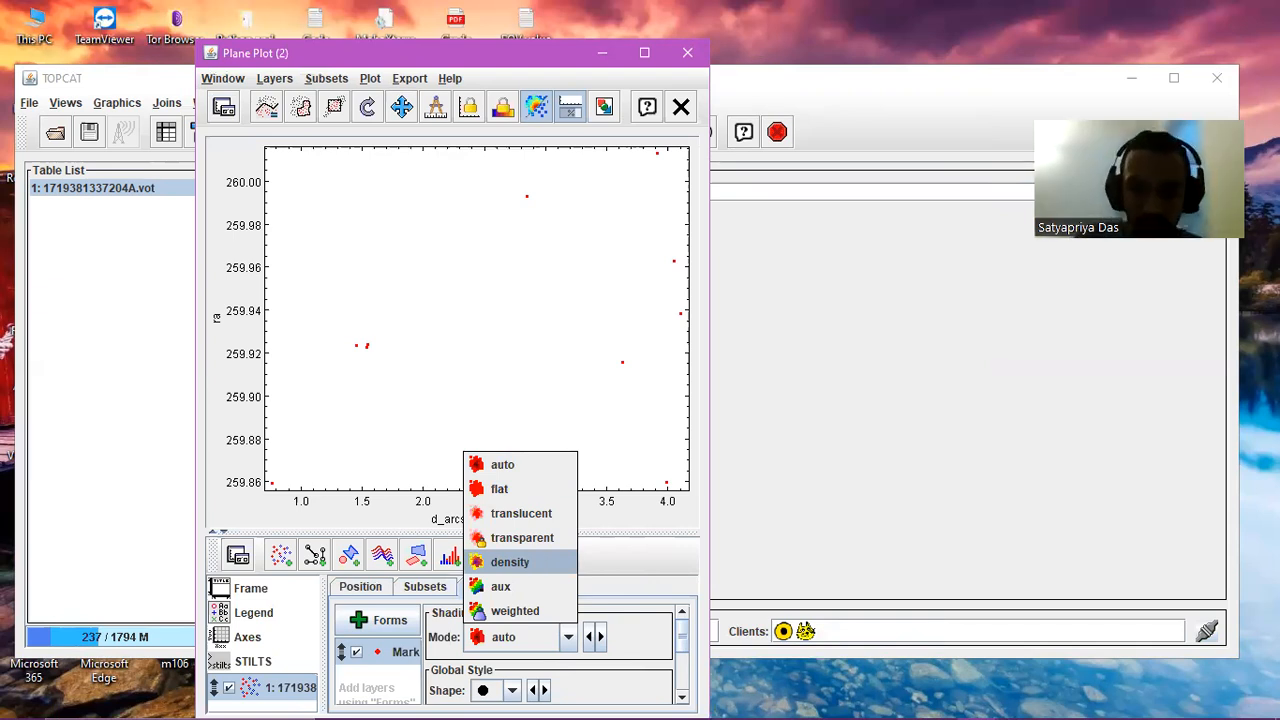
click(645, 585)
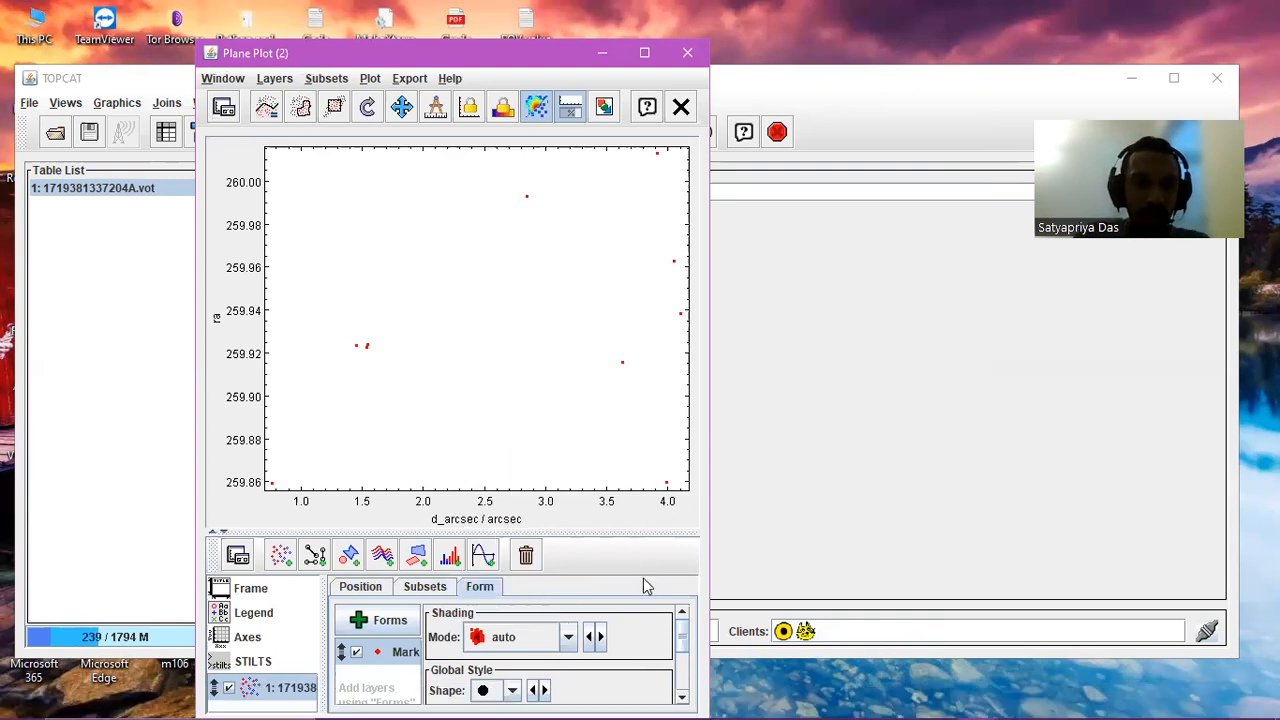
scroll(630, 612, down, 3)
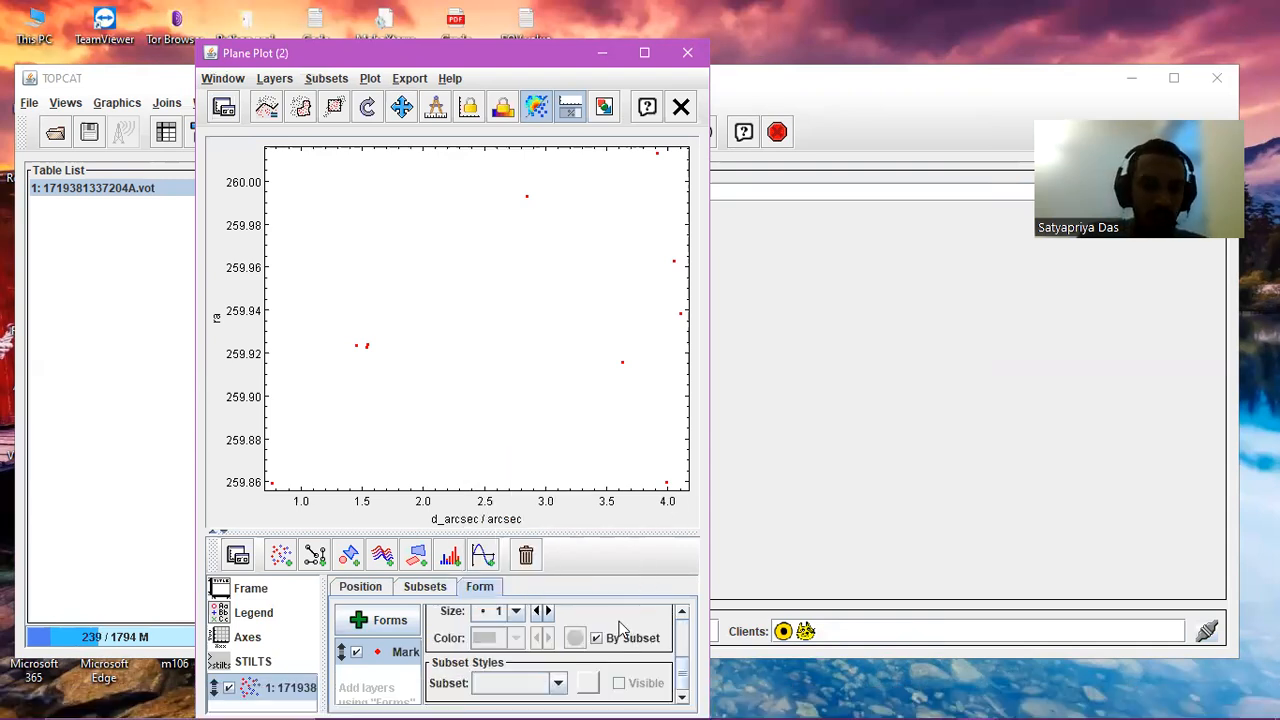
- Revisit the plane plot's subsets and view the list of forms that can be added to it
click(406, 588)
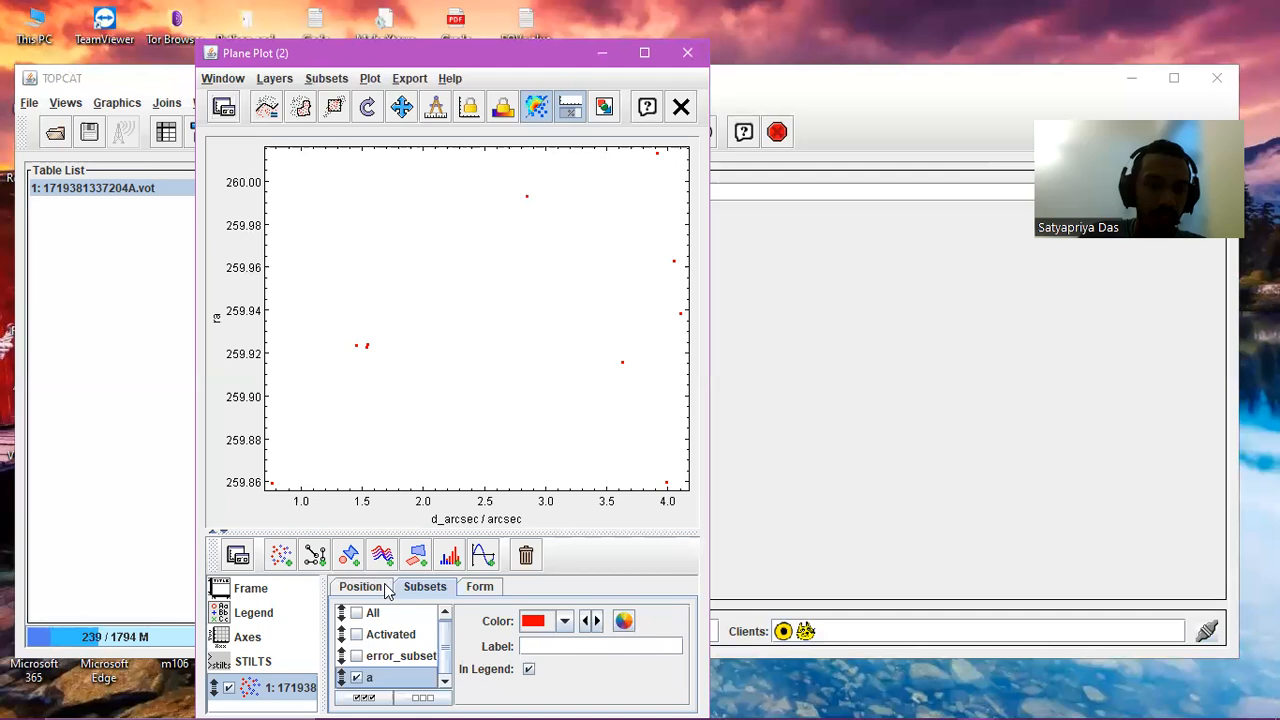
click(479, 590)
click(393, 622)
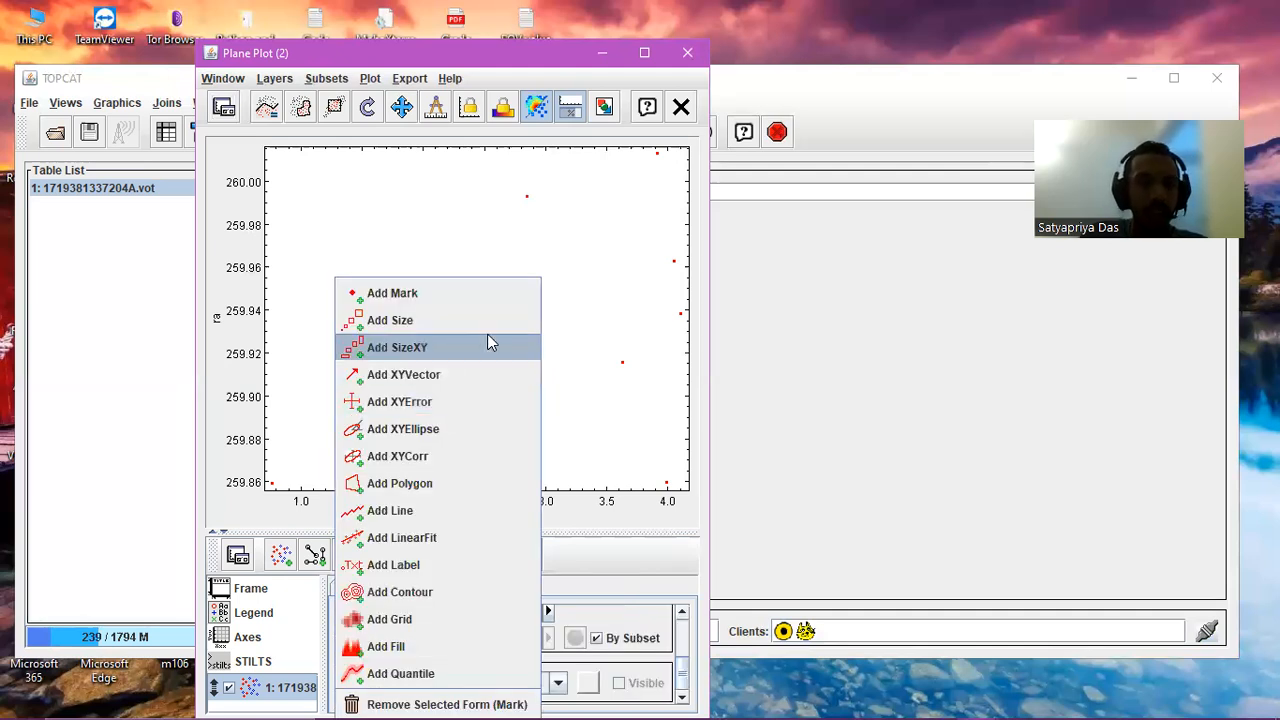
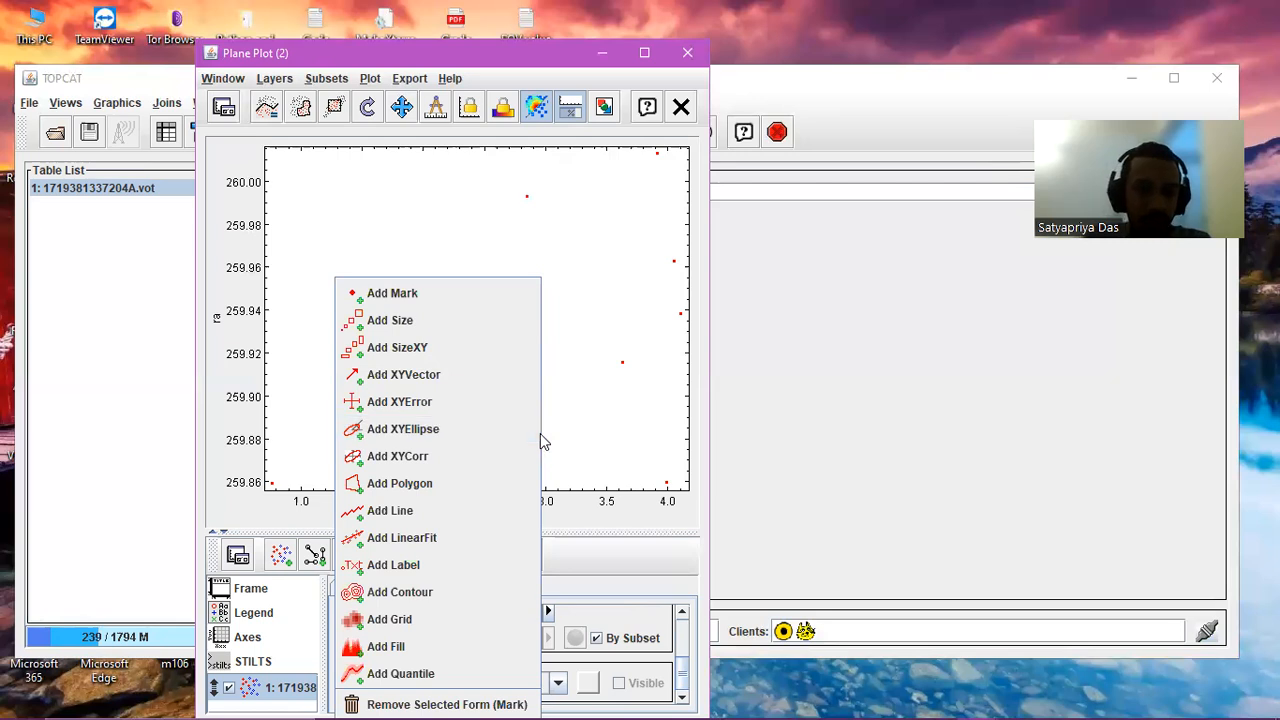
- Dismiss the list of forms and look over the marker size, axes and legend settings of the plane plot
click(584, 566)
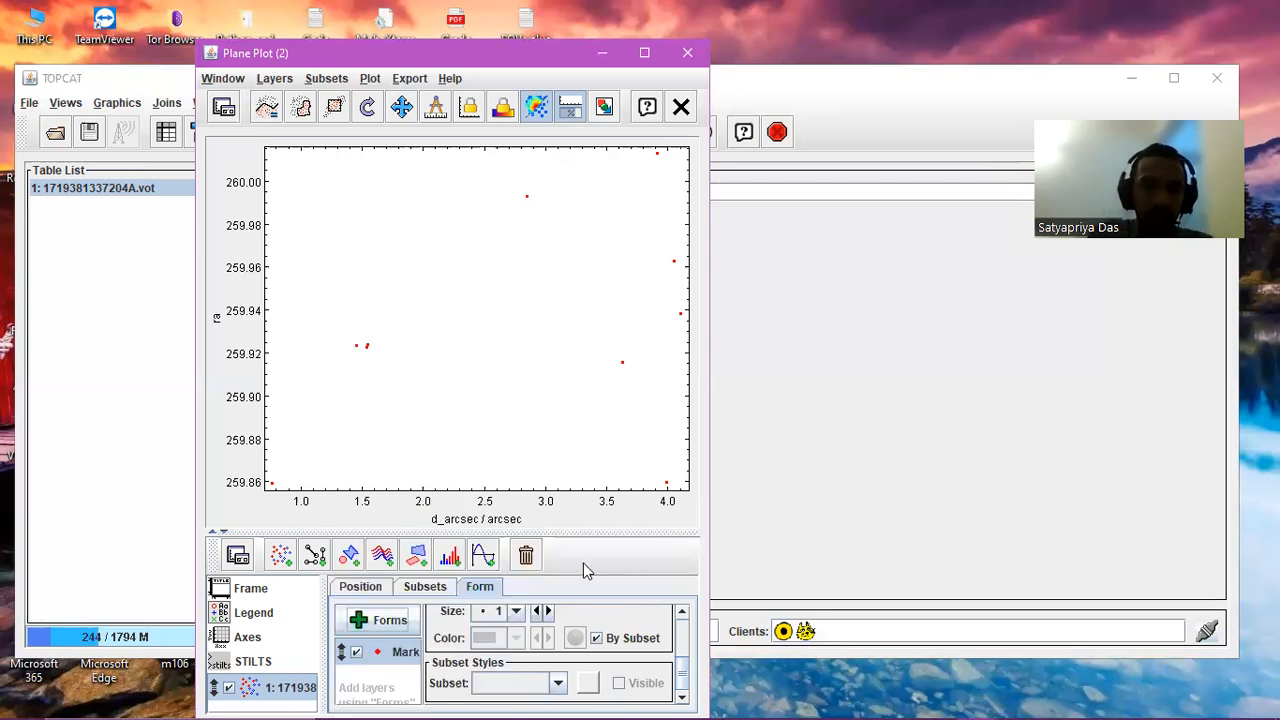
click(518, 613)
click(545, 645)
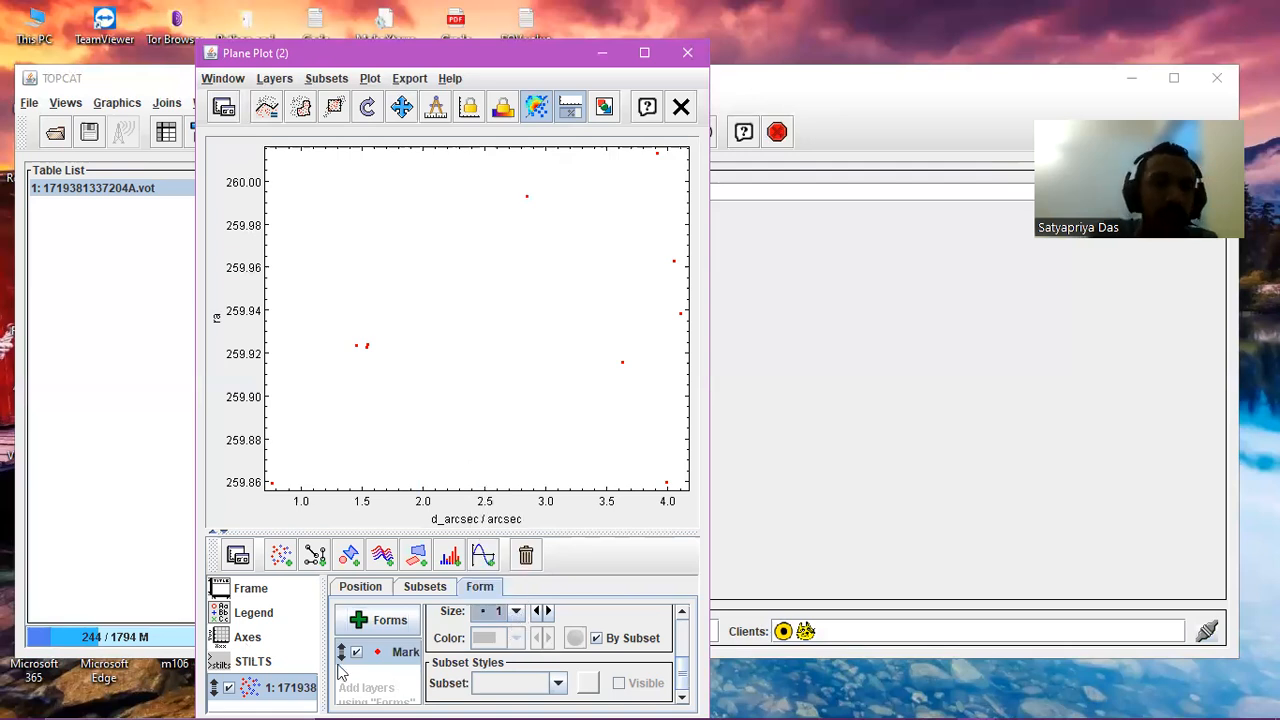
click(266, 652)
click(268, 633)
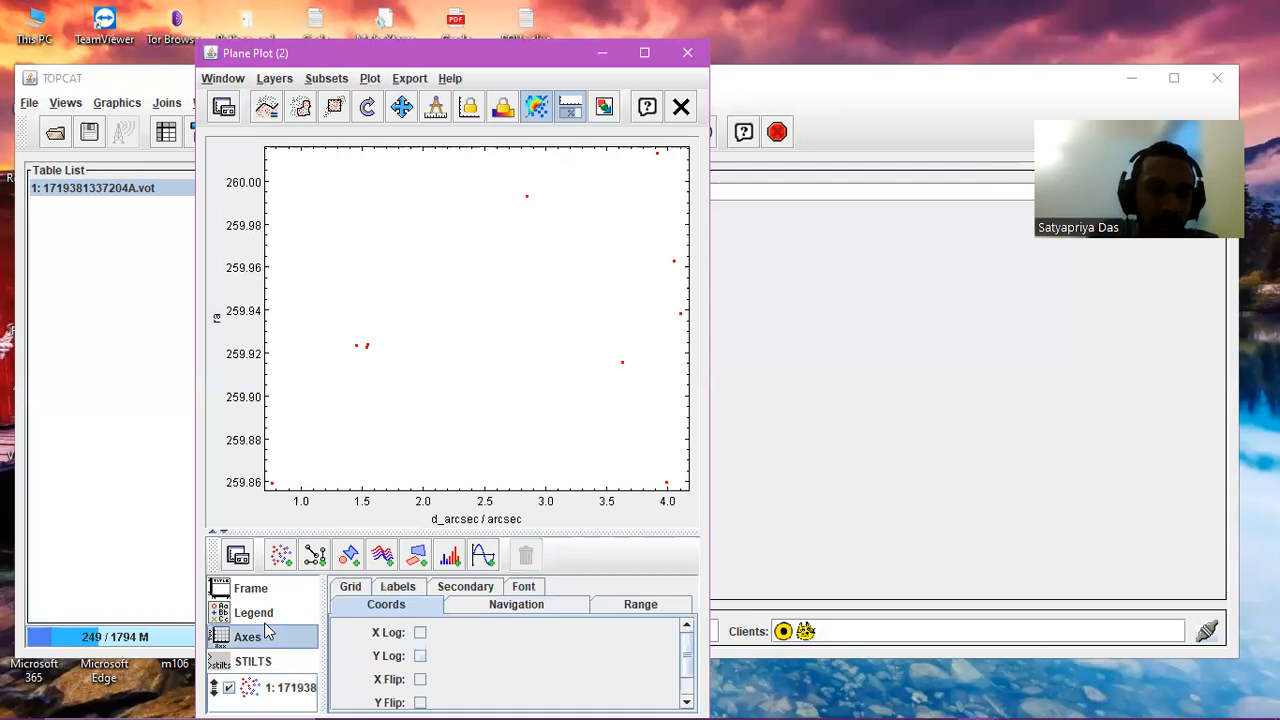
click(265, 623)
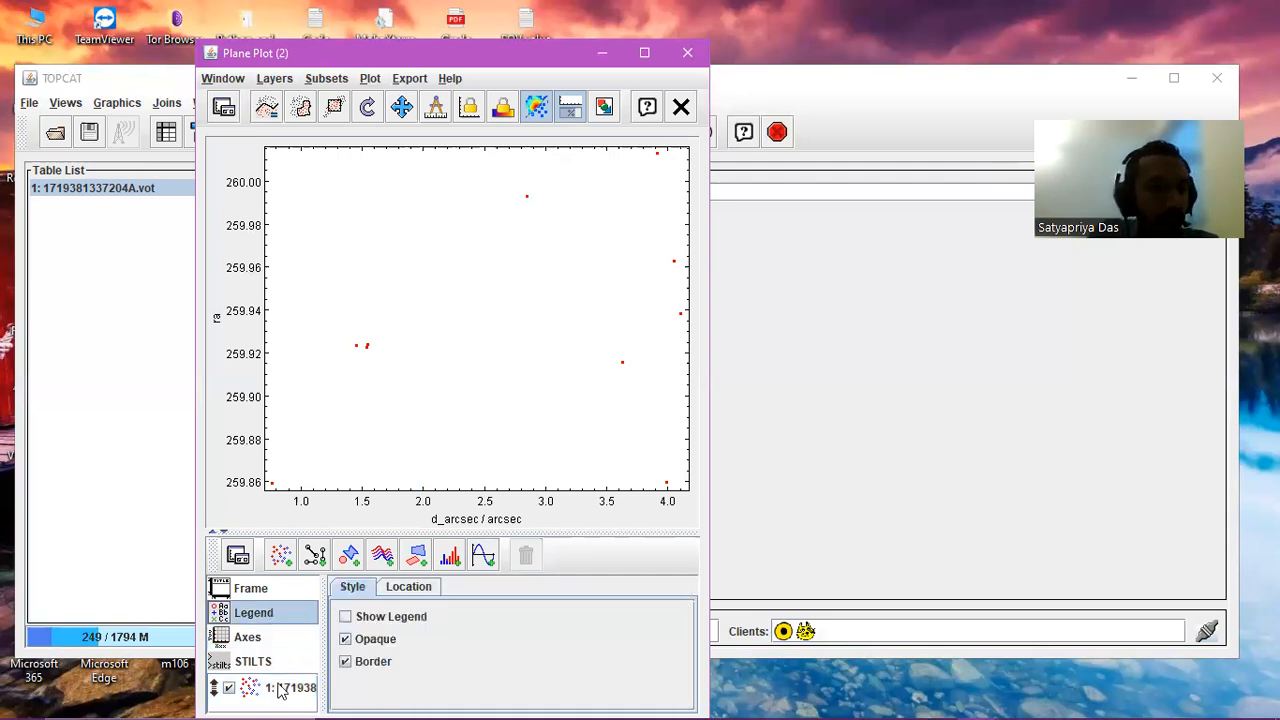
click(280, 690)
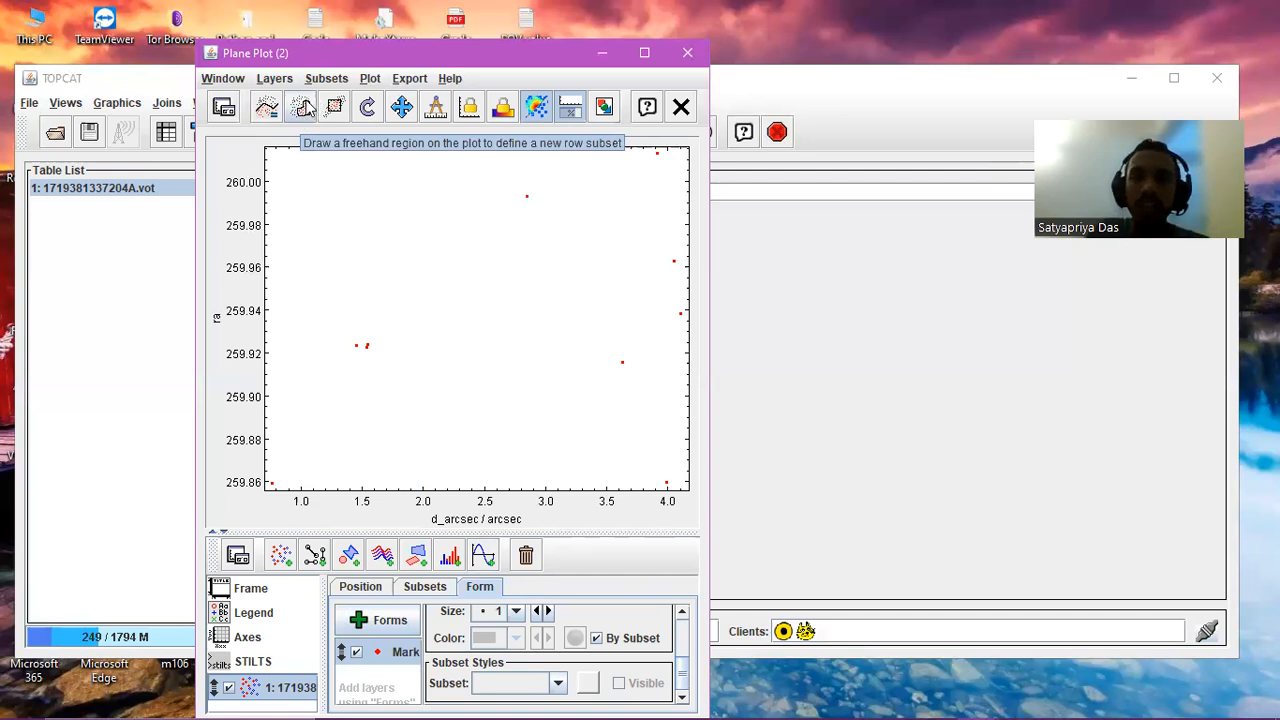
- Draw a freehand subset region around the points near d_arcsec 1.5 and discard the new subset
click(305, 107)
mouse_move(375, 318)
mouse_down()
mouse_move(309, 343)
mouse_move(347, 318)
mouse_up()
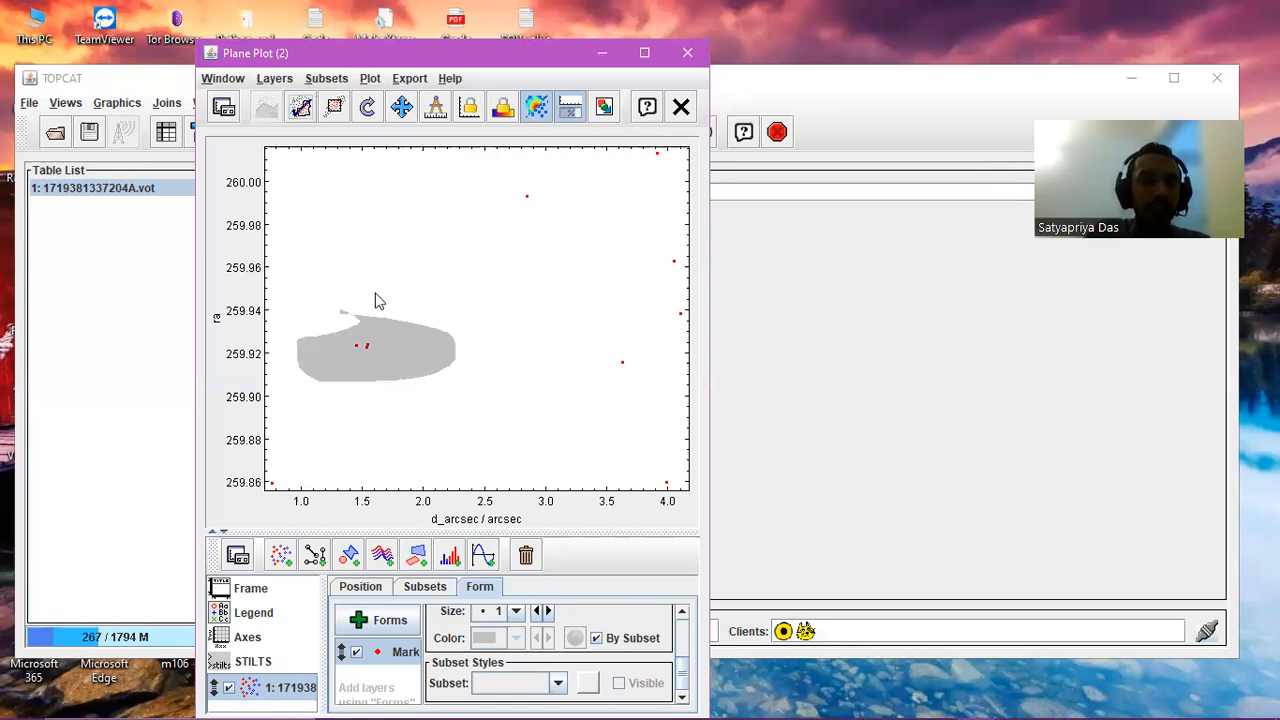
click(305, 107)
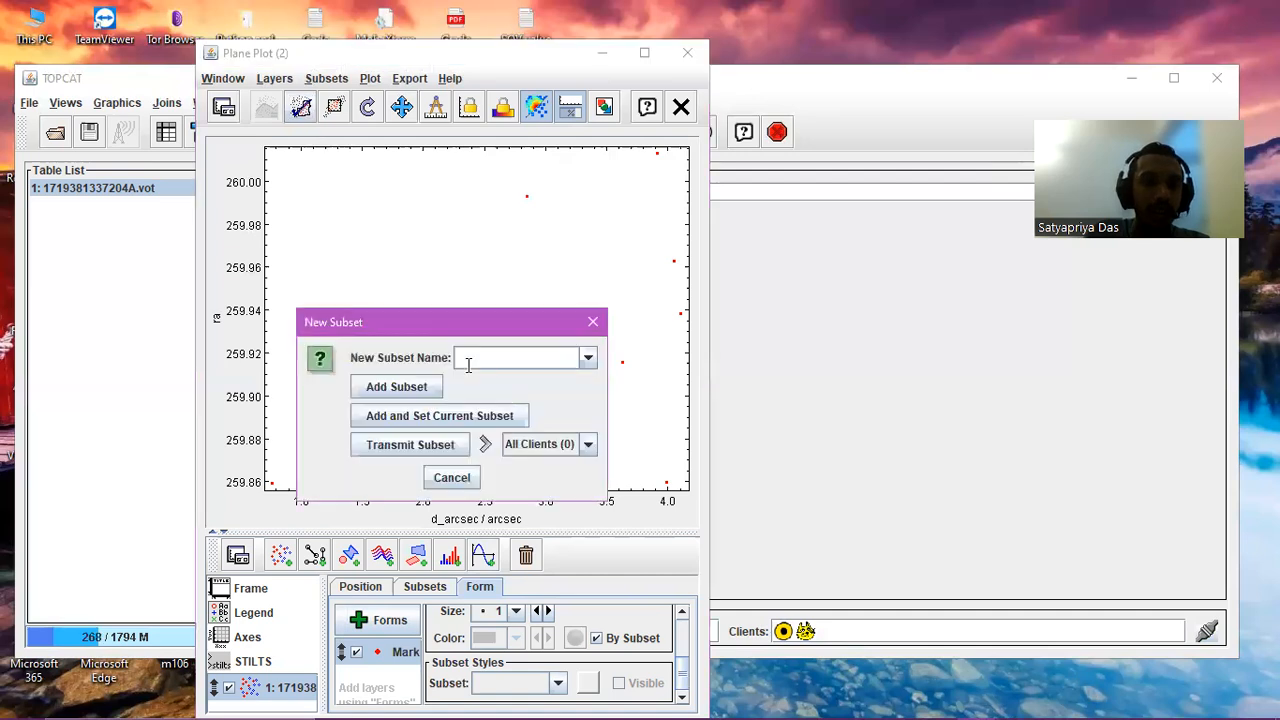
click(593, 322)
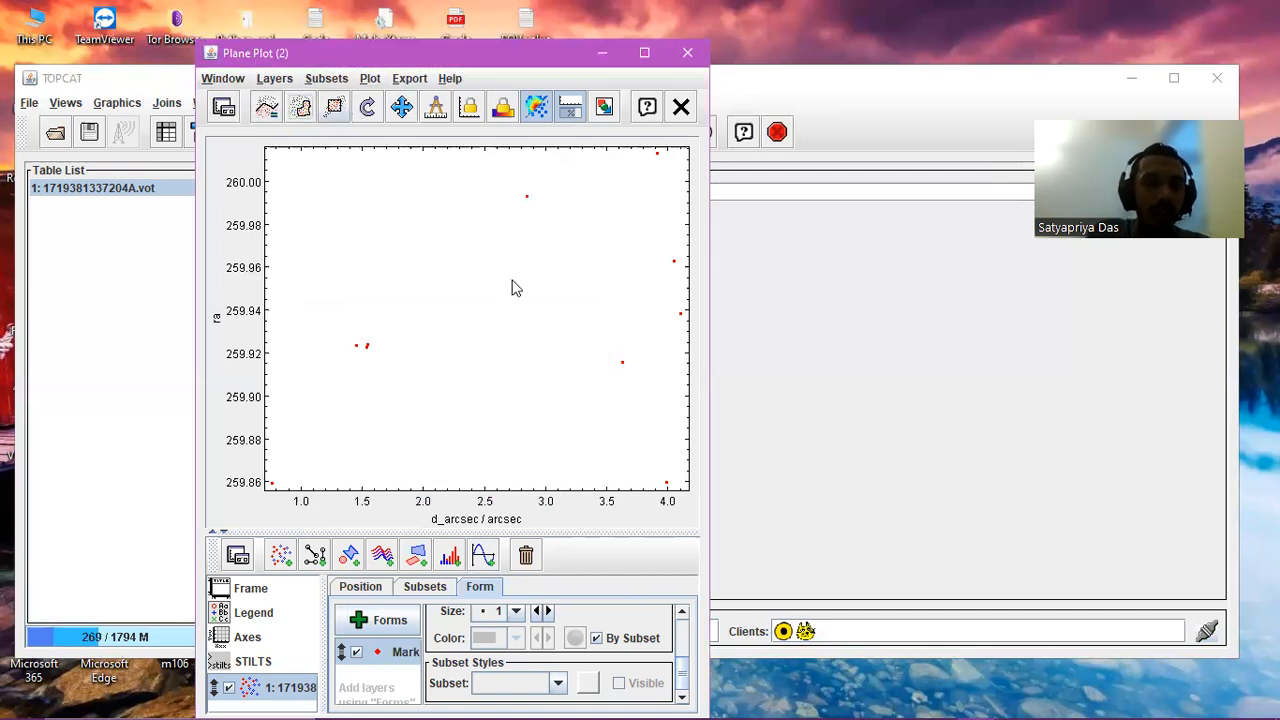
click(593, 322)
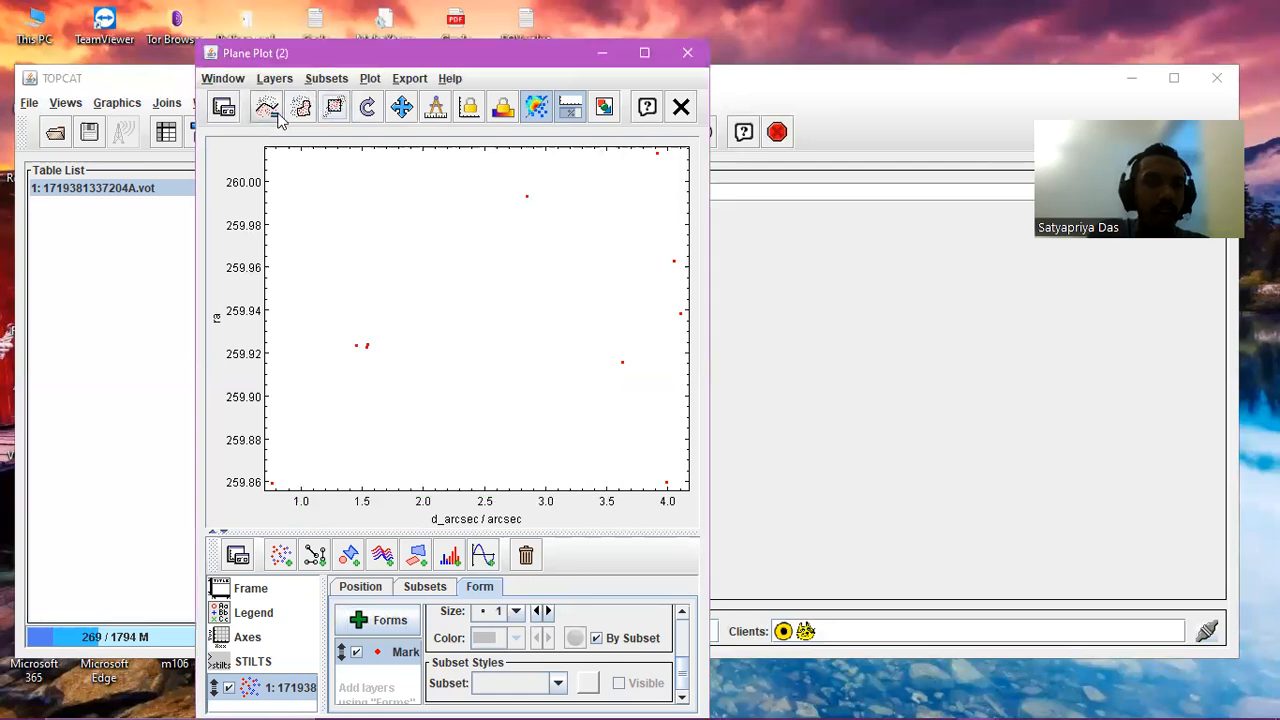
- Review the plane plot's subset-drawing modes, plot options and export options
click(307, 84)
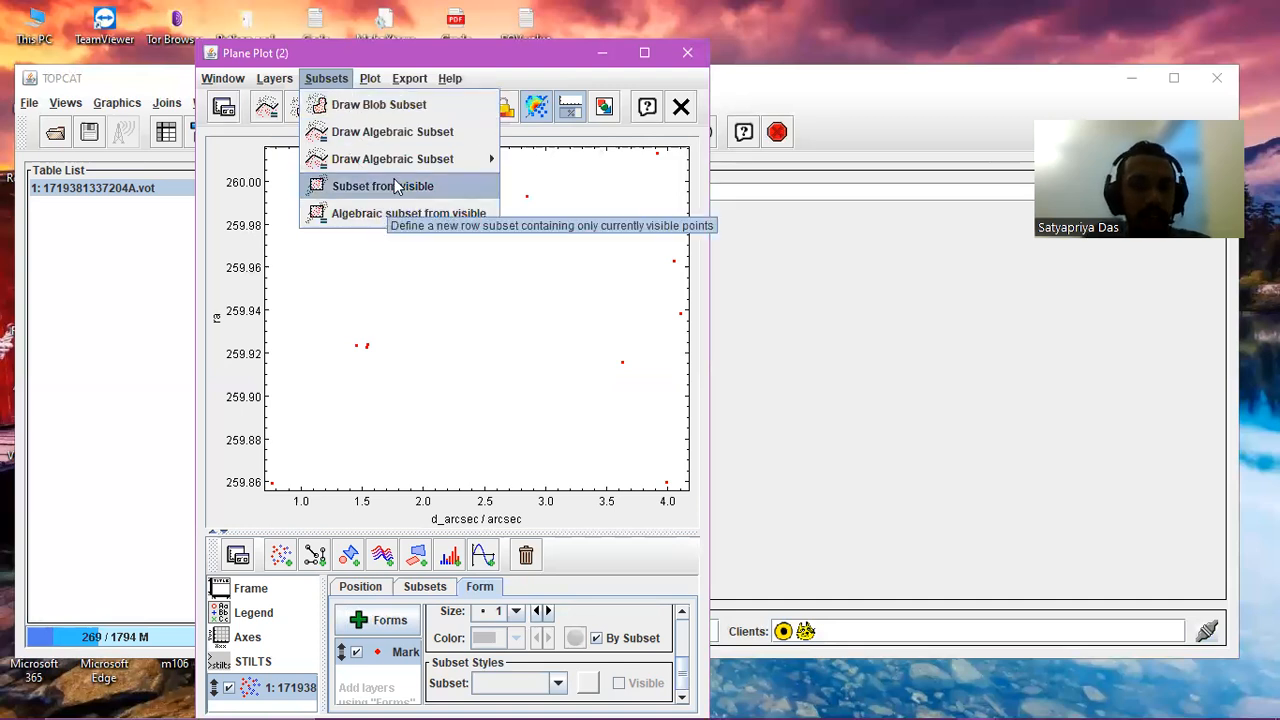
mouse_move(418, 160)
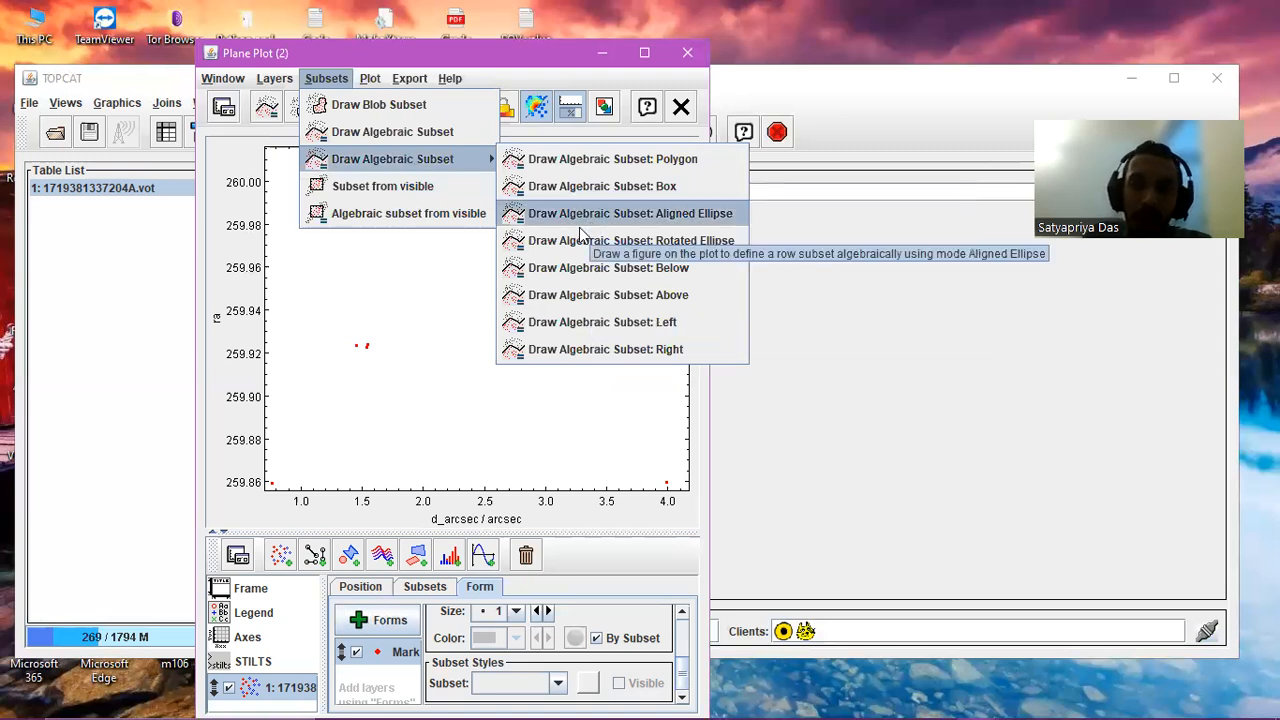
click(322, 358)
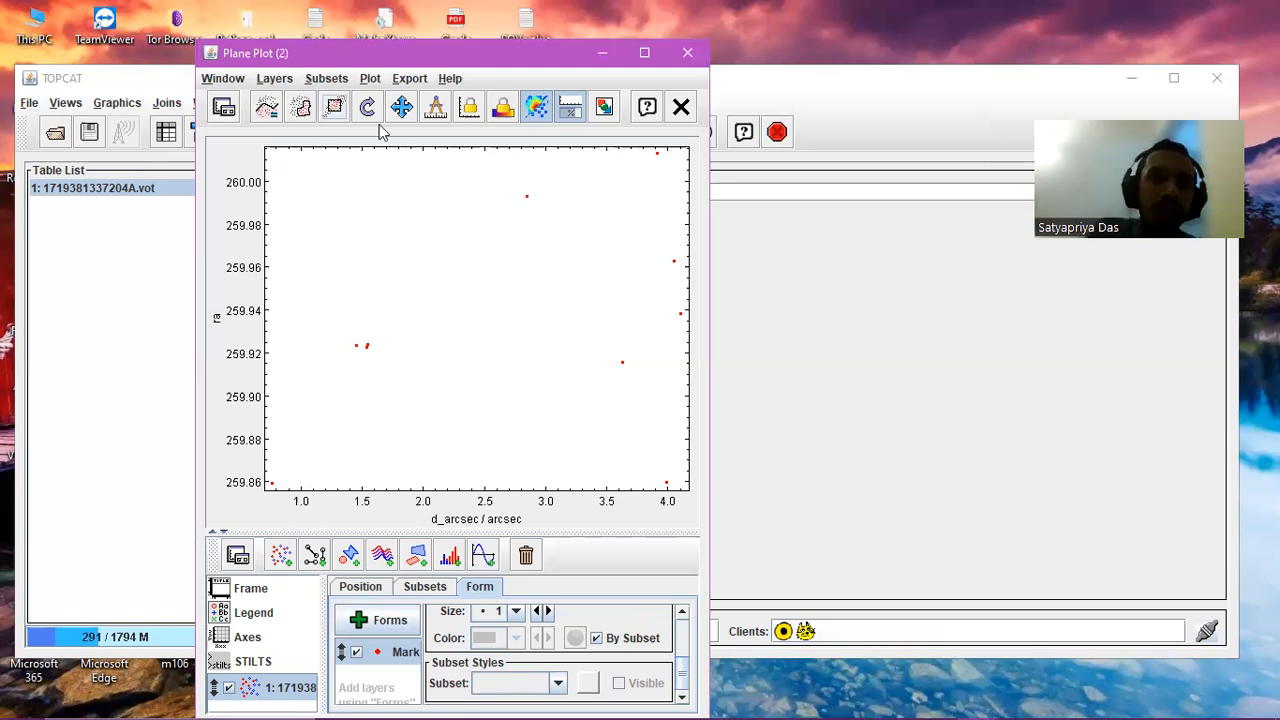
click(370, 79)
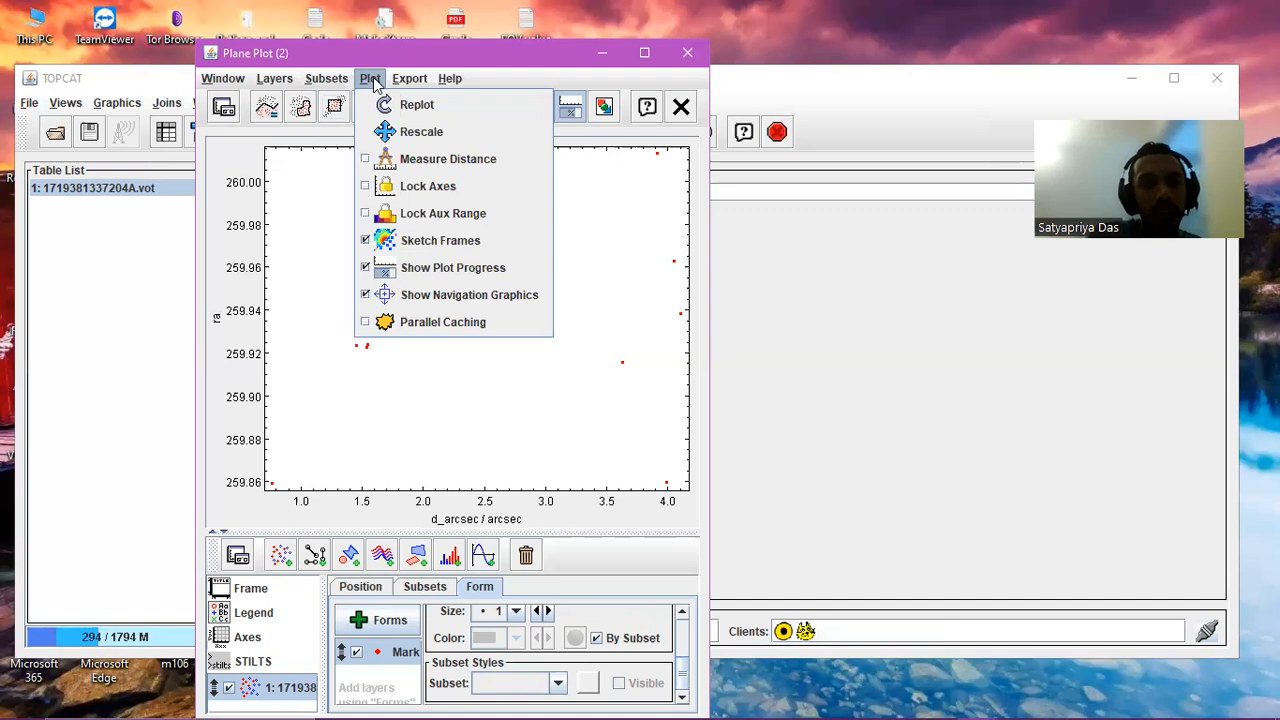
mouse_move(409, 78)
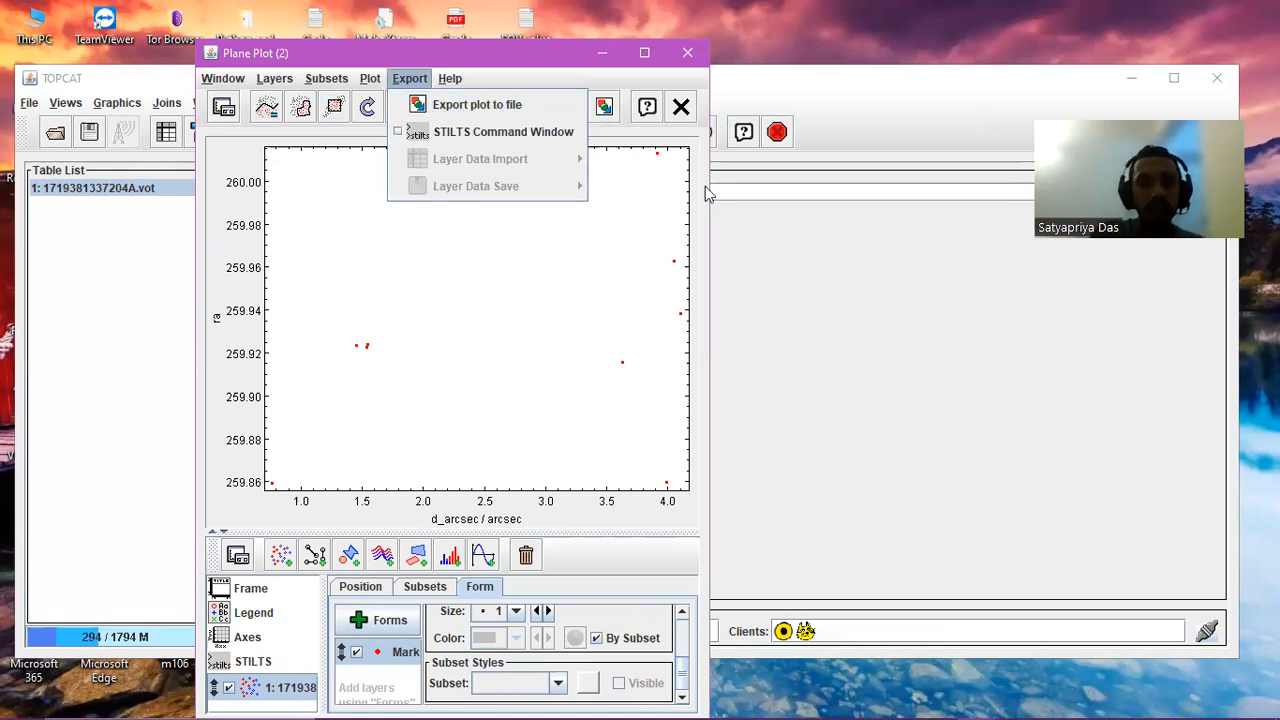
- Open the VizieR Catalogue Service and browse its survey and mission catalogues before returning to selection by category
click(262, 104)
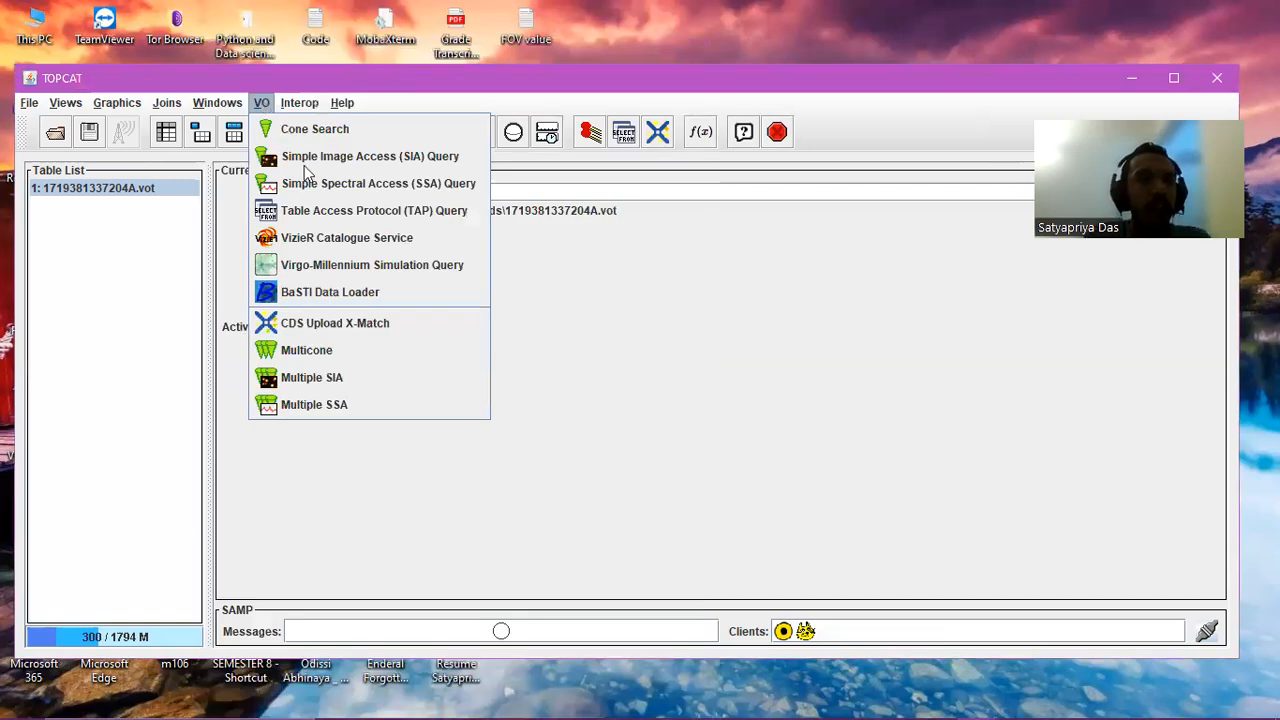
click(321, 234)
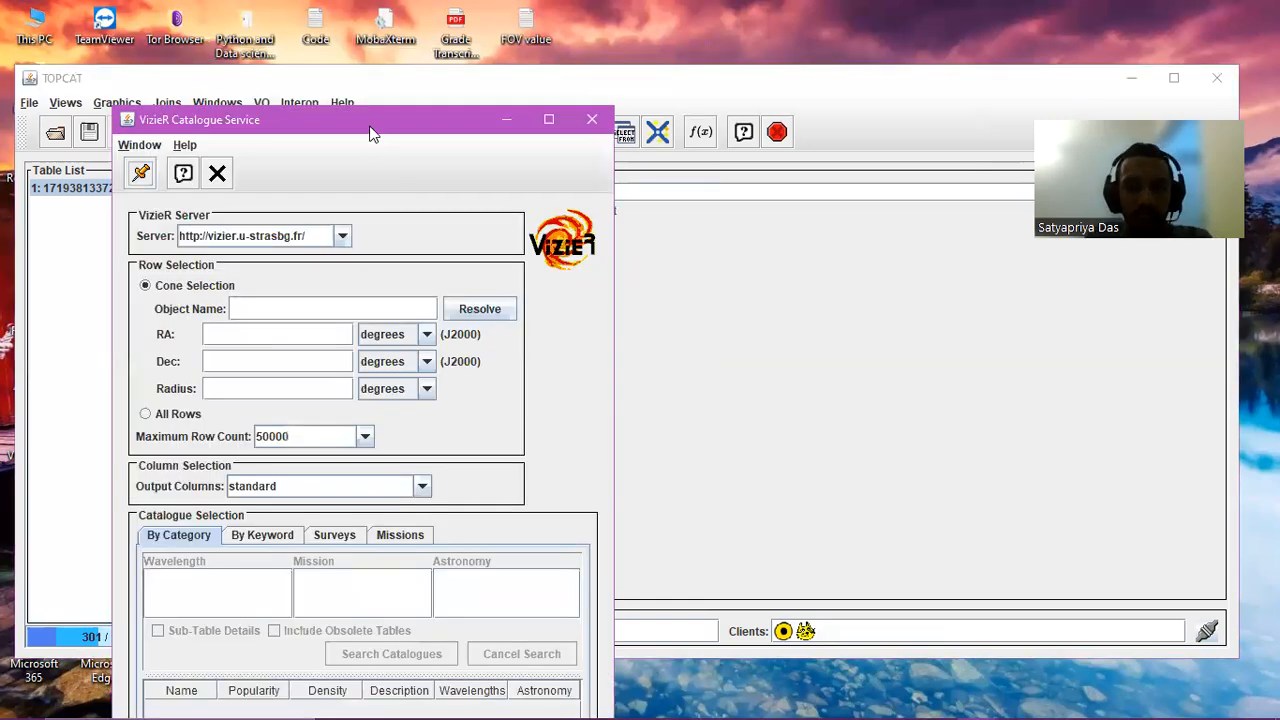
drag(370, 133, 486, 84)
click(370, 260)
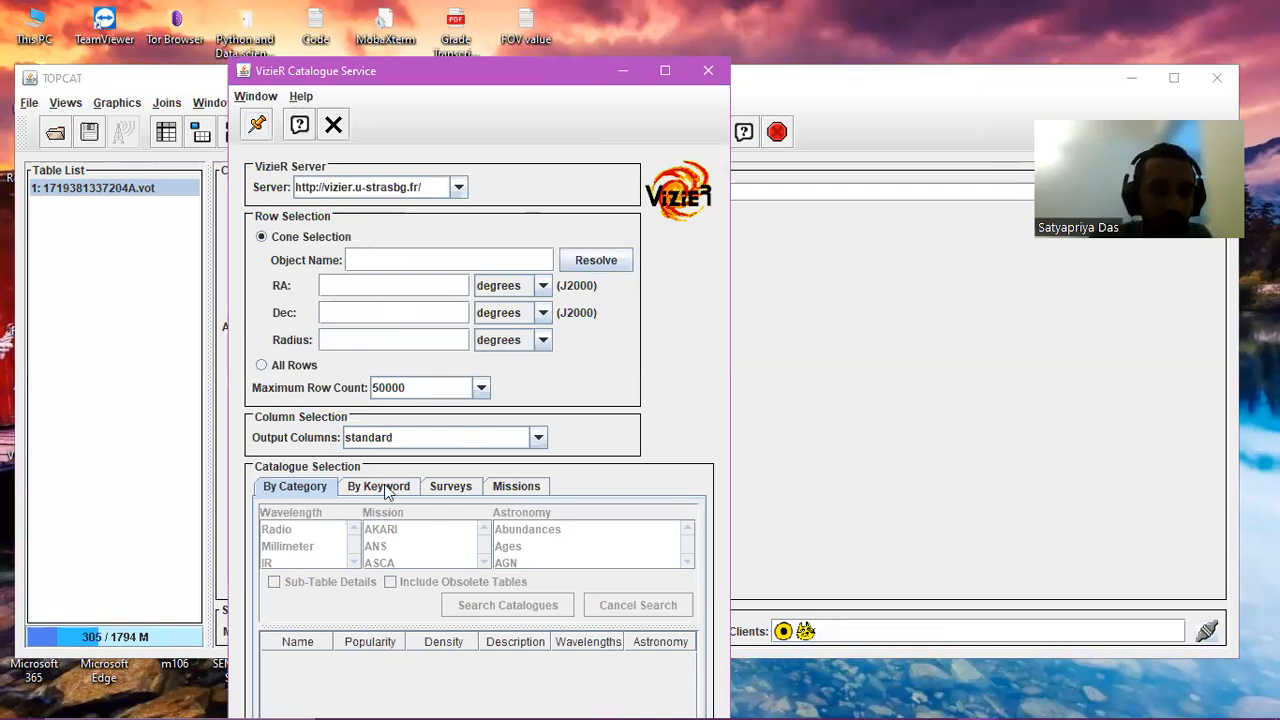
click(450, 493)
click(519, 488)
click(462, 488)
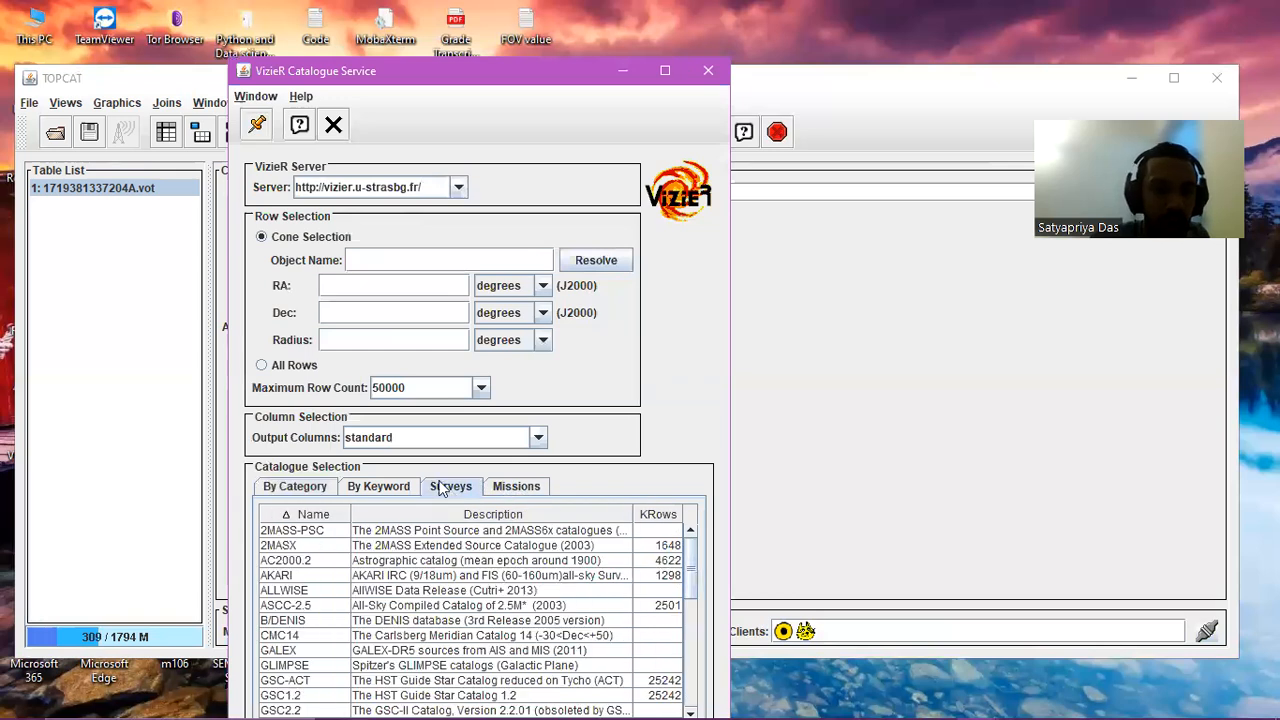
click(330, 487)
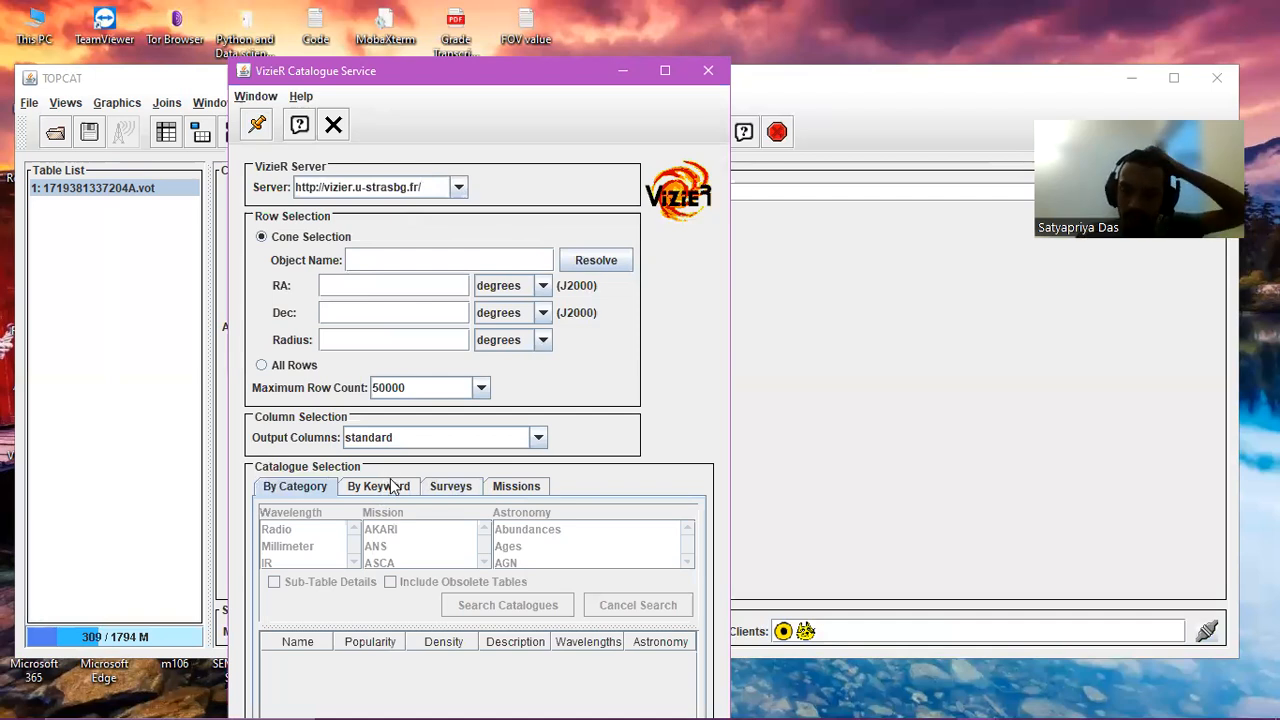
- Resolve the object M106 for the cone selection and set the search radius to 5 arcmin
text(M10)
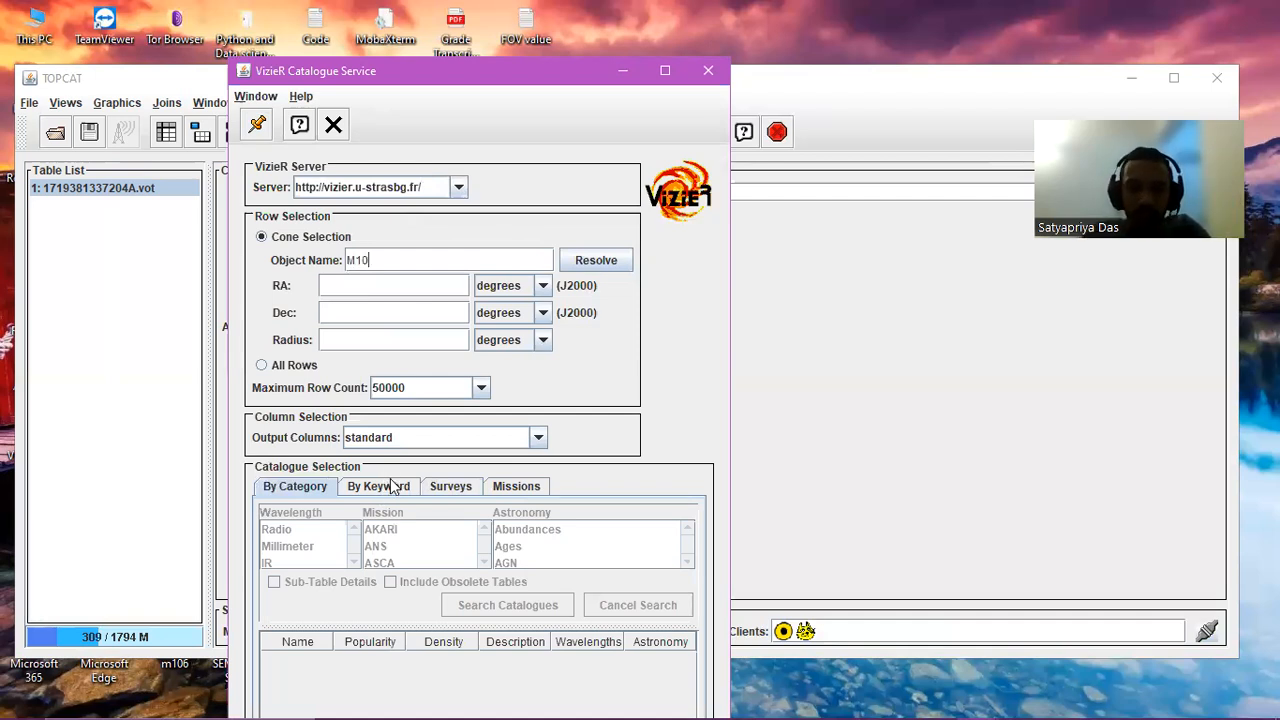
text(6)
key(Return)
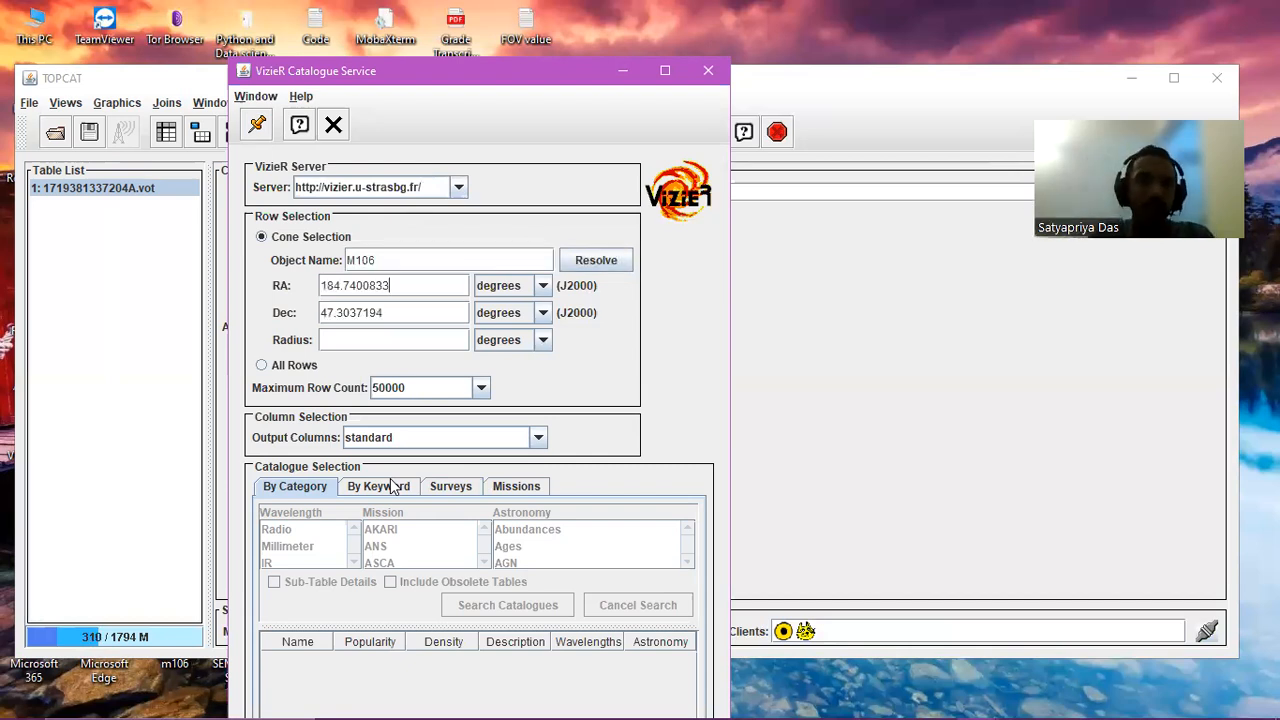
click(358, 339)
text(5)
click(543, 340)
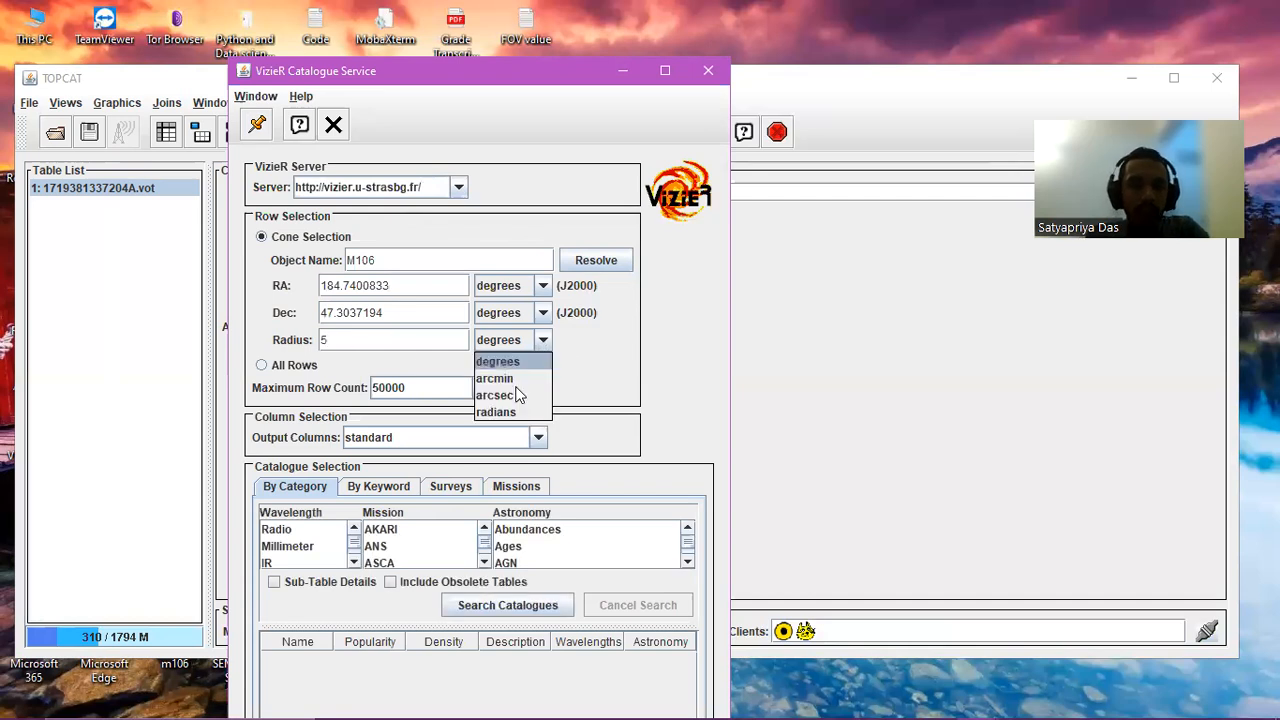
click(510, 379)
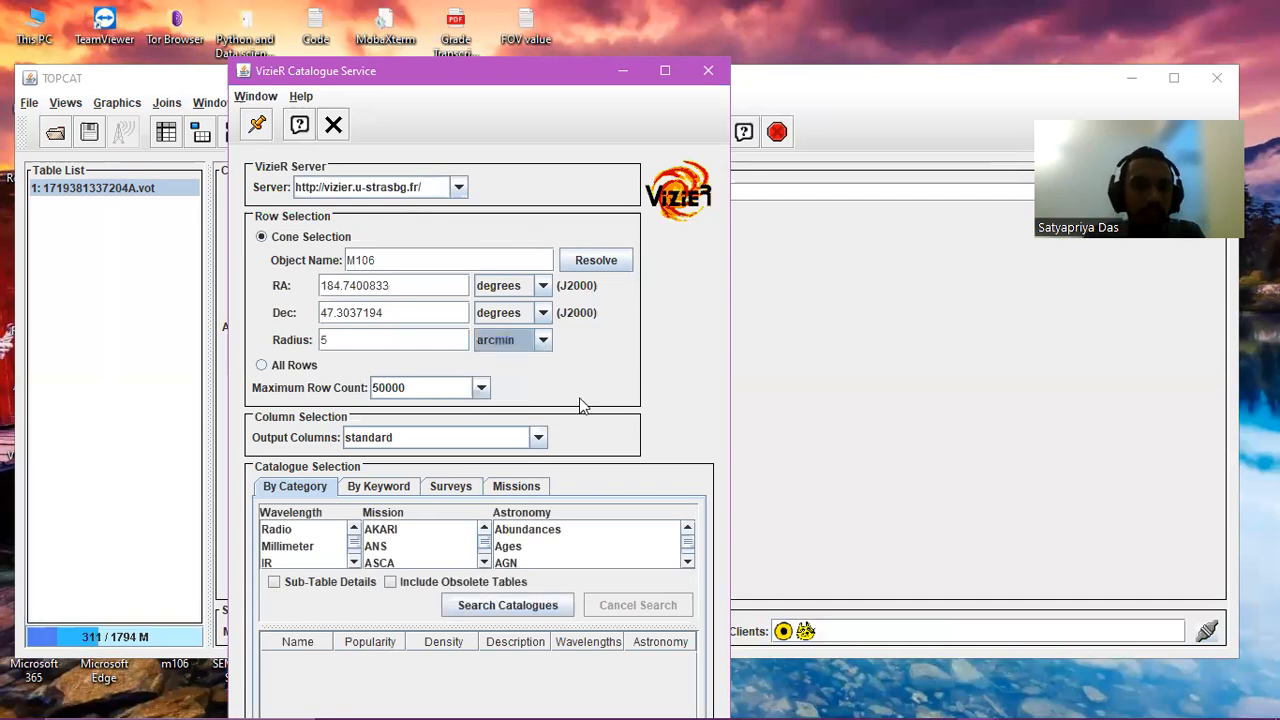
- Search VizieR for Radio catalogues around M106, load the B/iram tables and select B_iram_pdbi in the table list
click(288, 534)
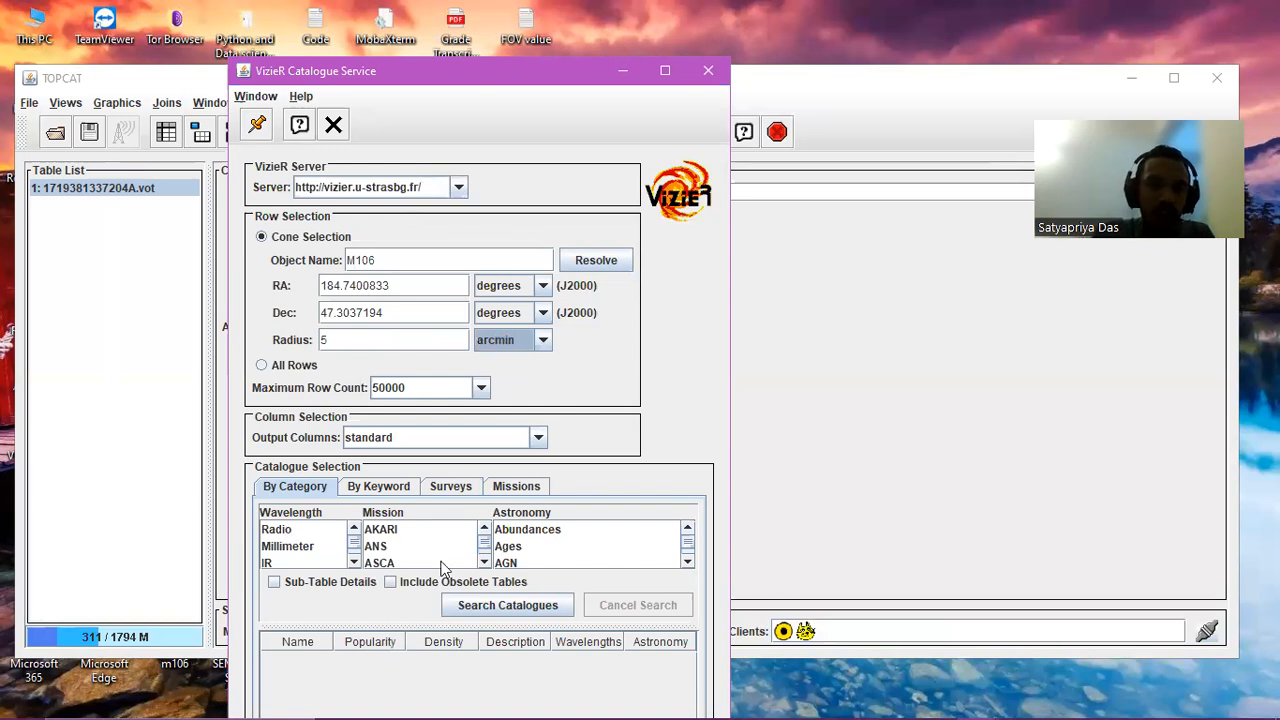
click(515, 607)
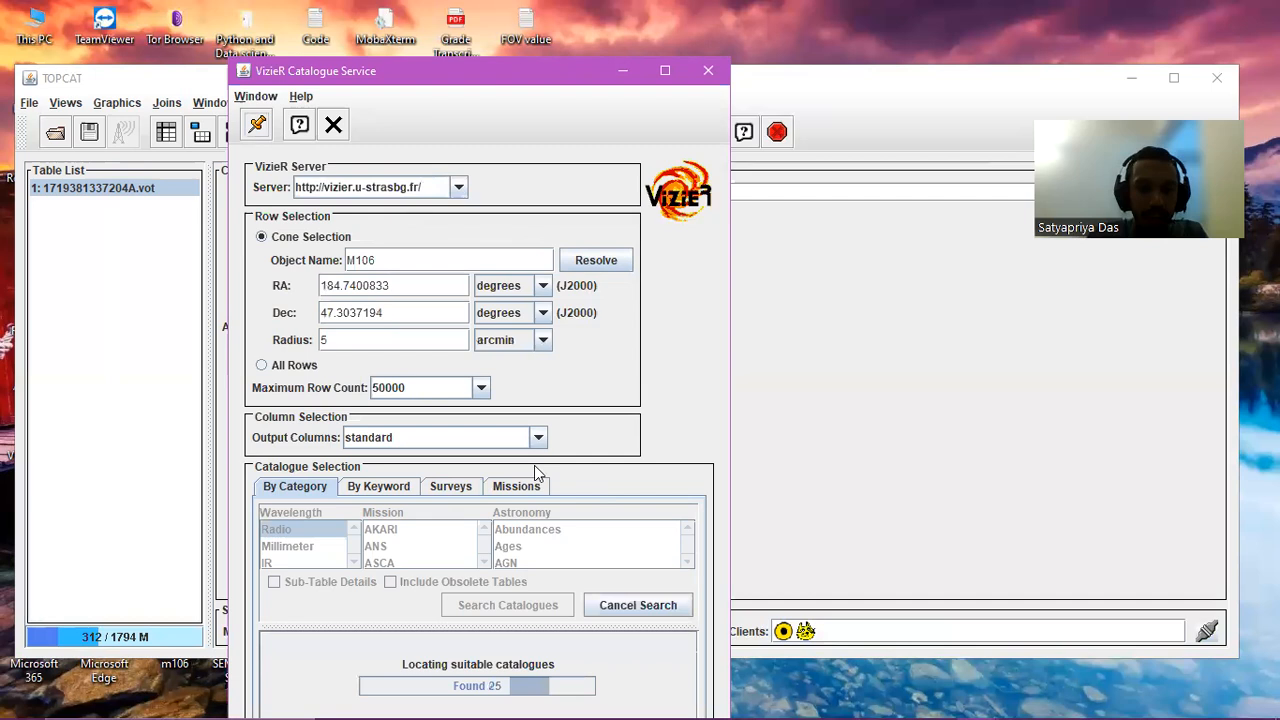
drag(506, 73, 499, 40)
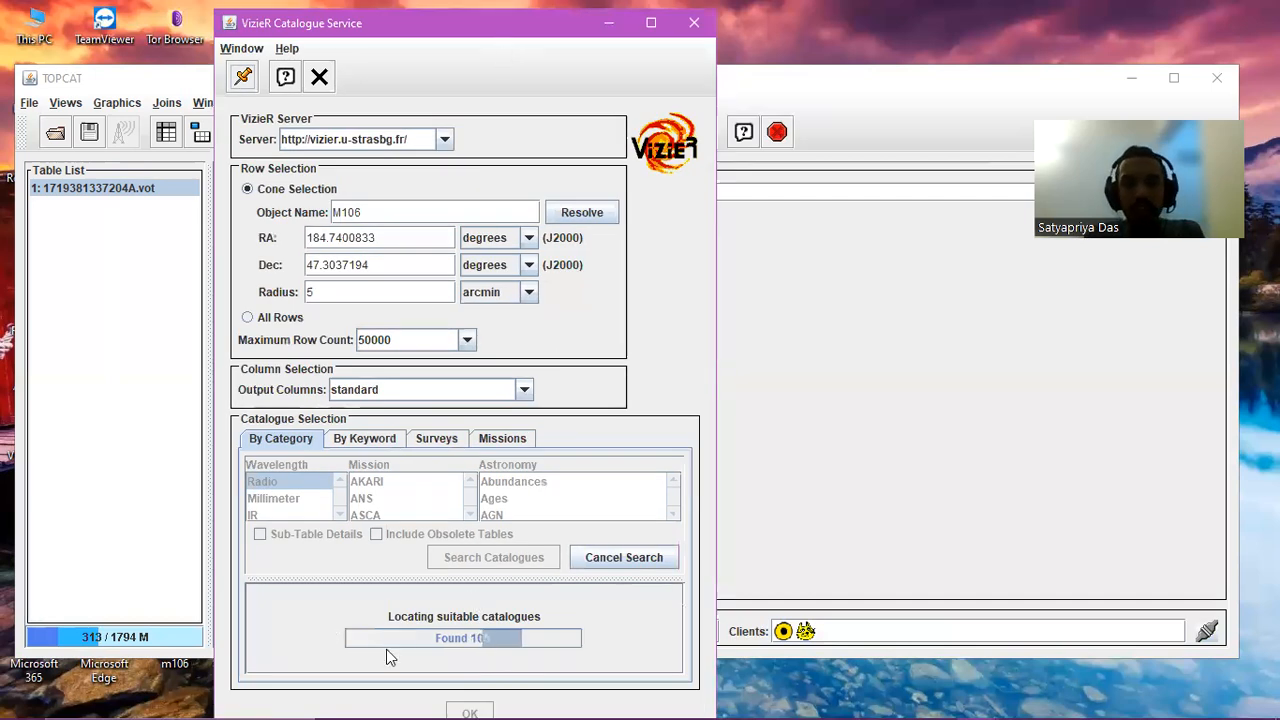
click(470, 712)
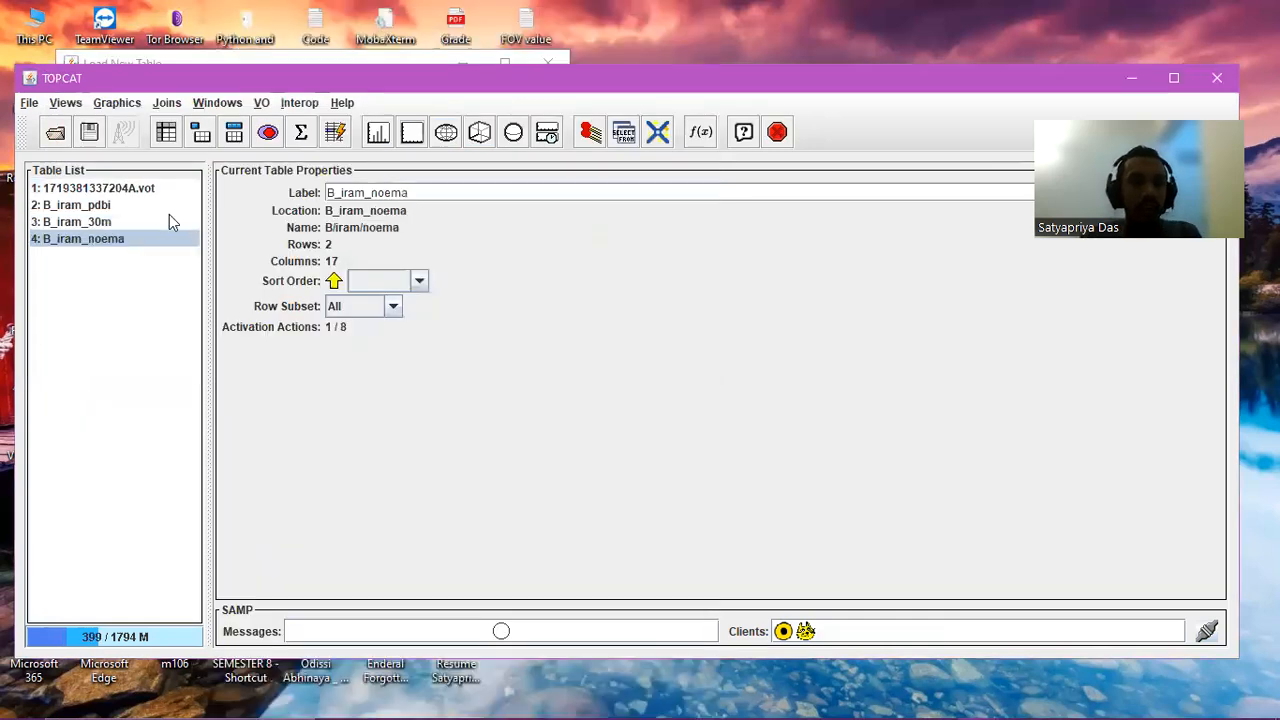
click(148, 206)
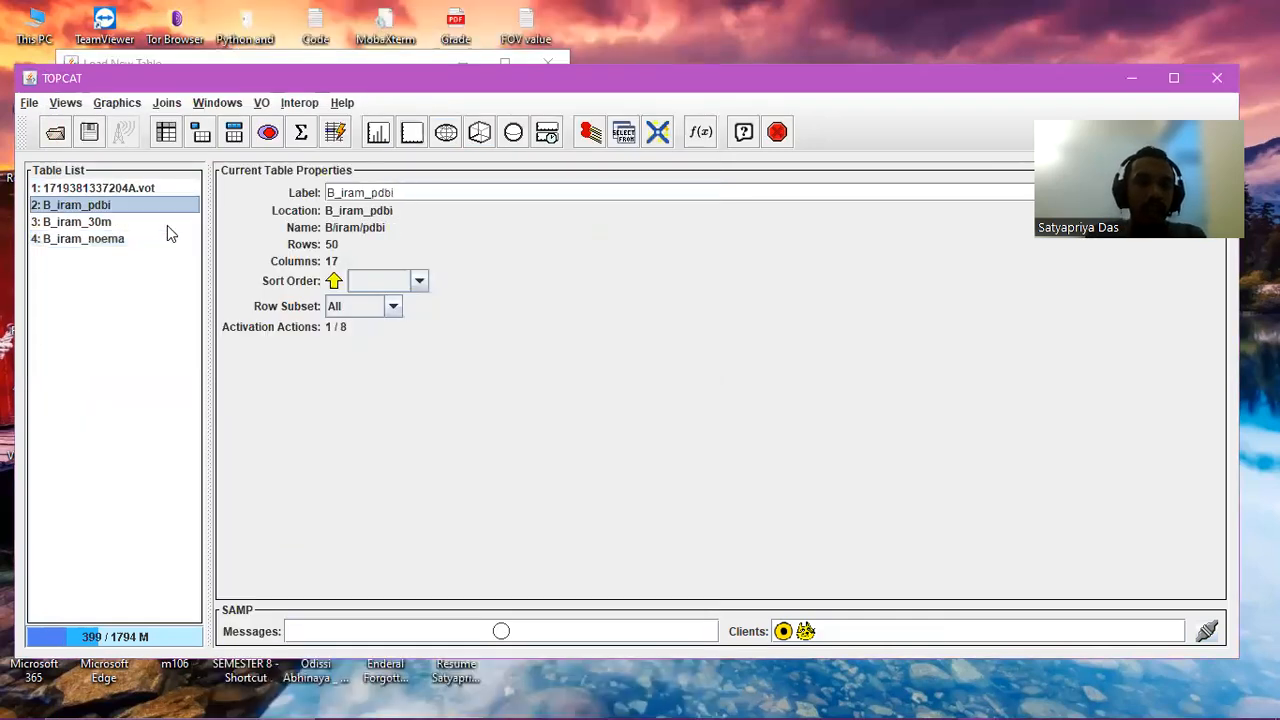
- Find Table Access Protocol (TAP) services matching the keyword chandra and select the TAPVizieR service
click(261, 103)
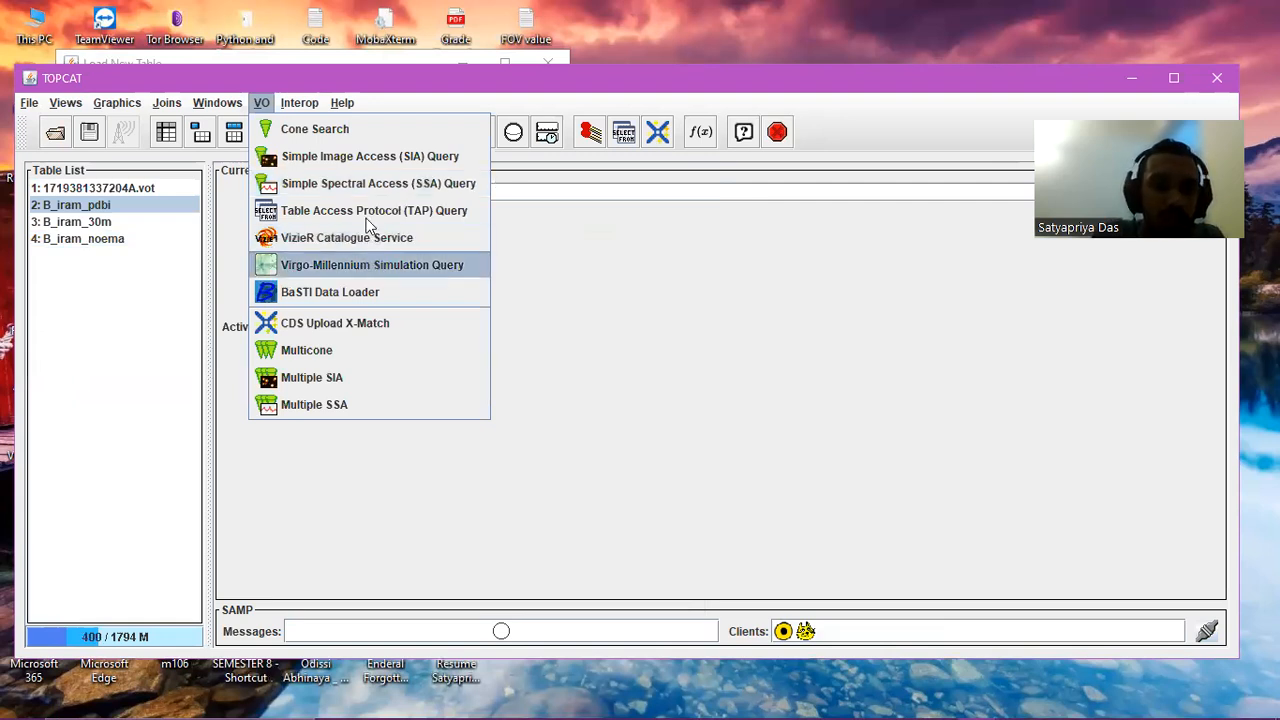
key(Return)
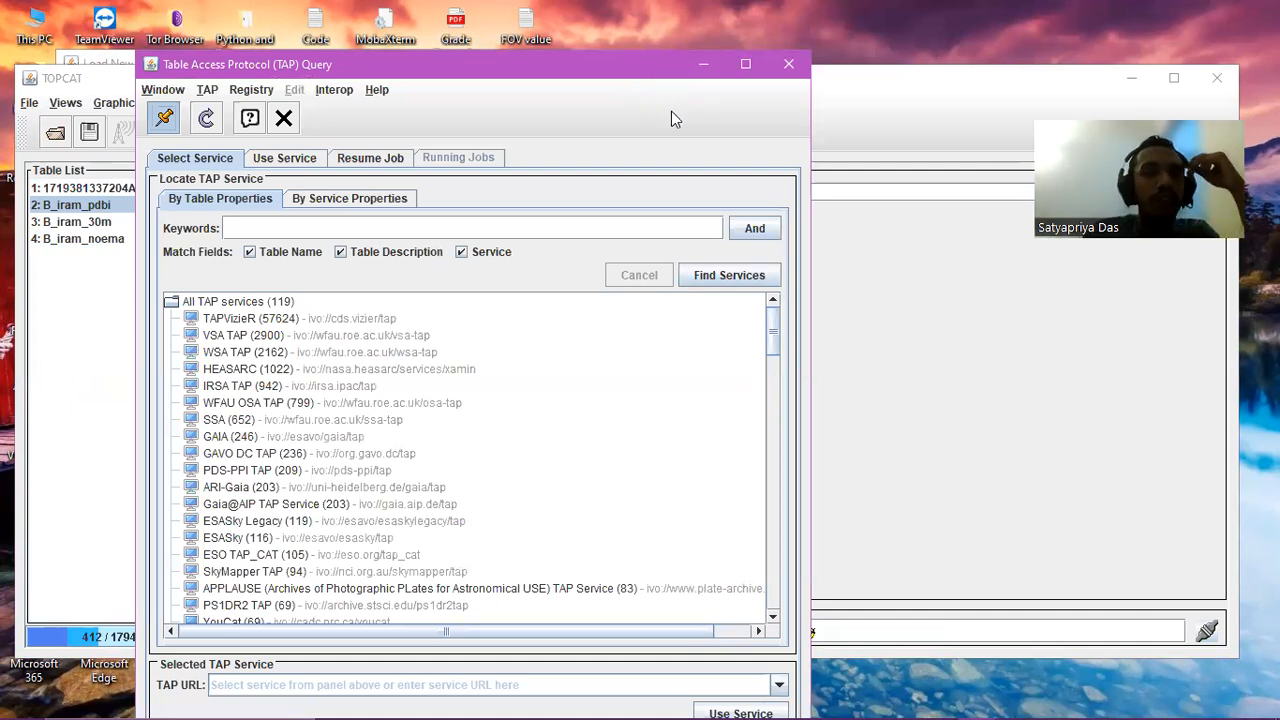
click(271, 228)
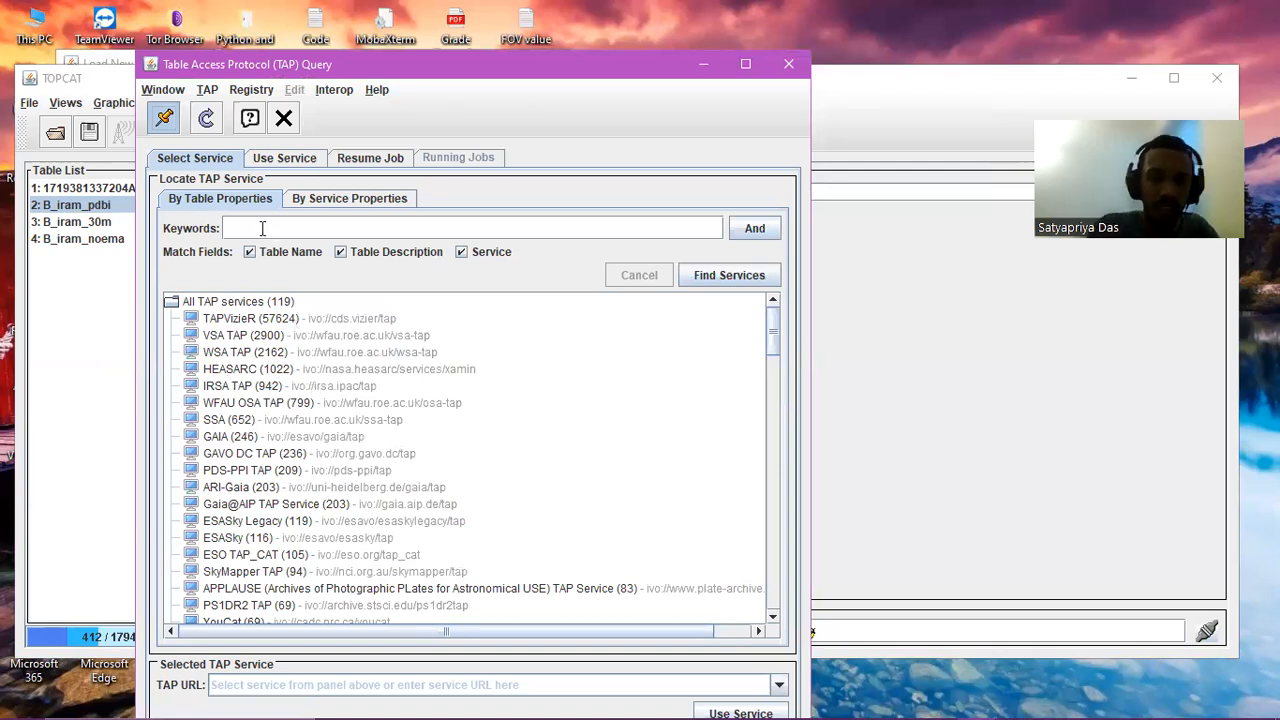
text(cha)
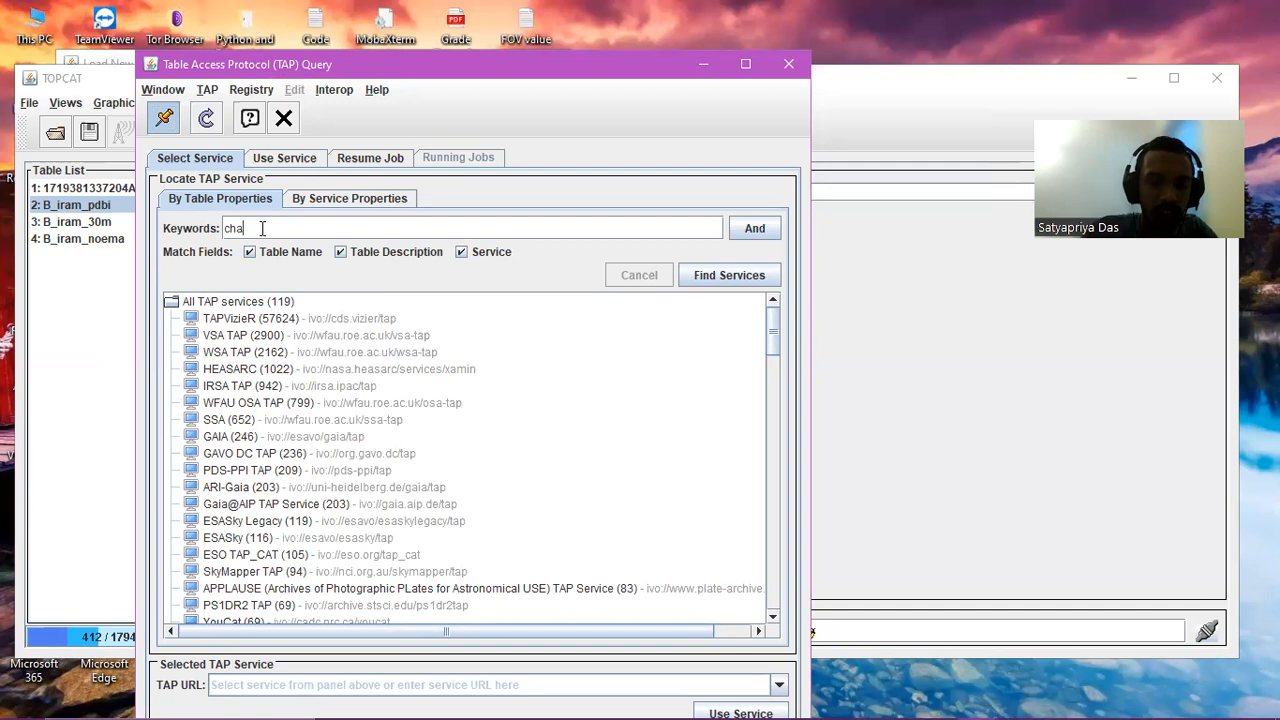
text(ndra)
key(Return)
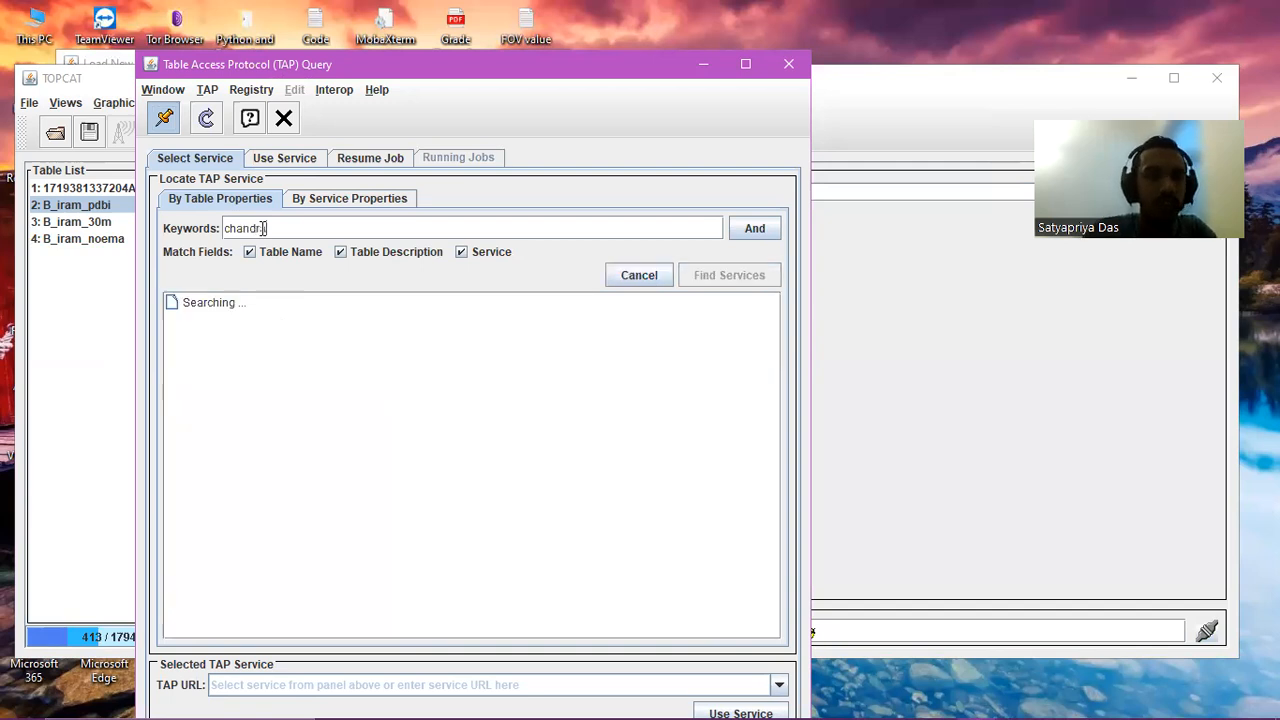
click(174, 319)
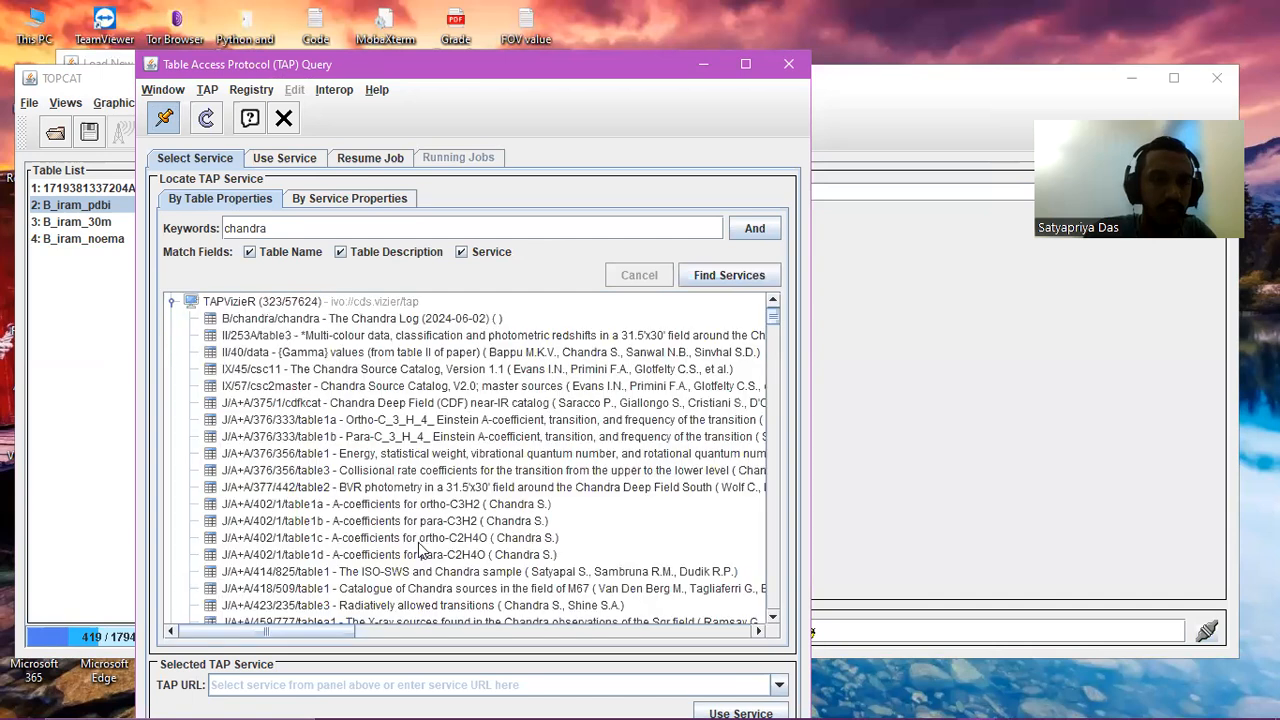
click(282, 322)
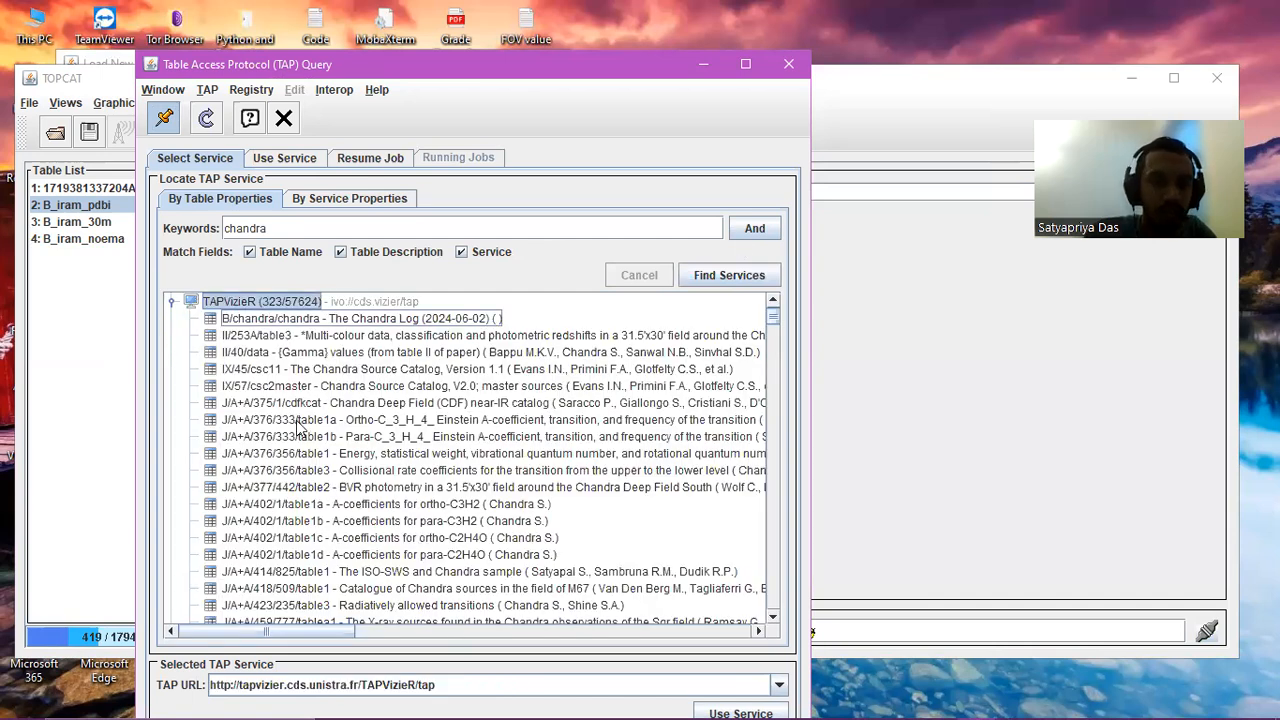
- Open the TAPVizieR service for use and look through its table, column and schema metadata views and the ADQL hints
scroll(347, 512, down, 5)
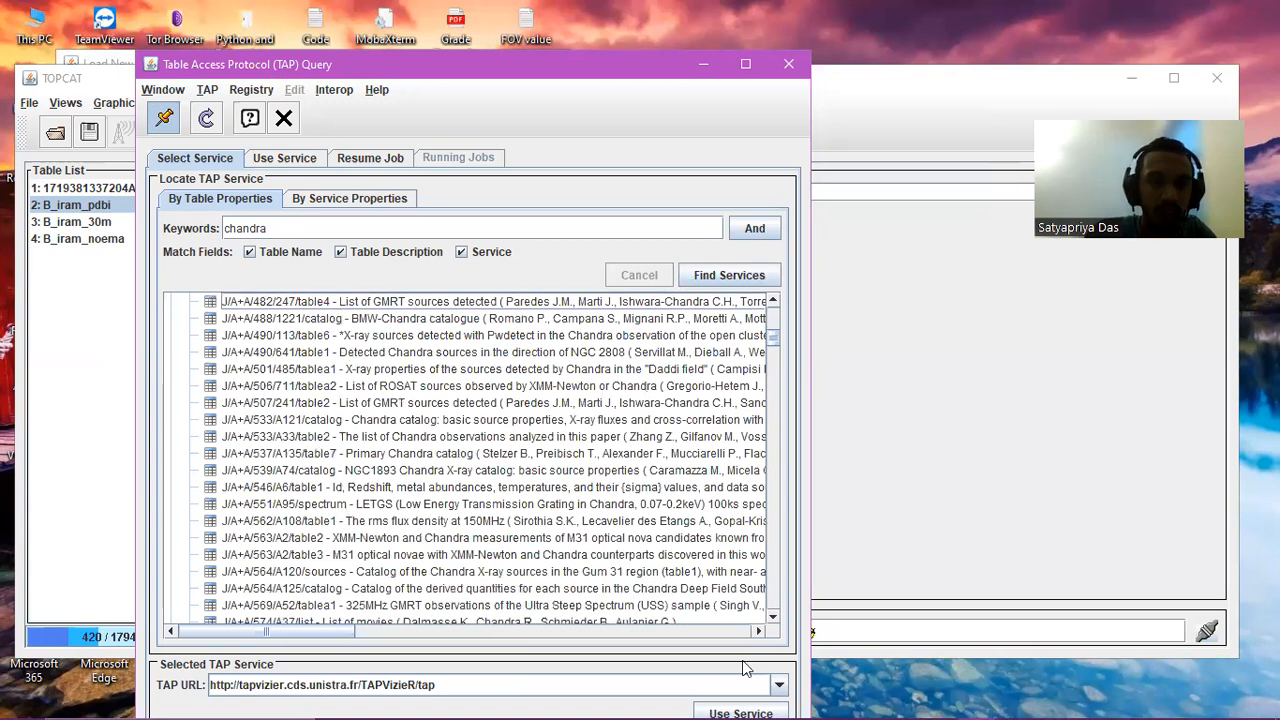
double_click(264, 304)
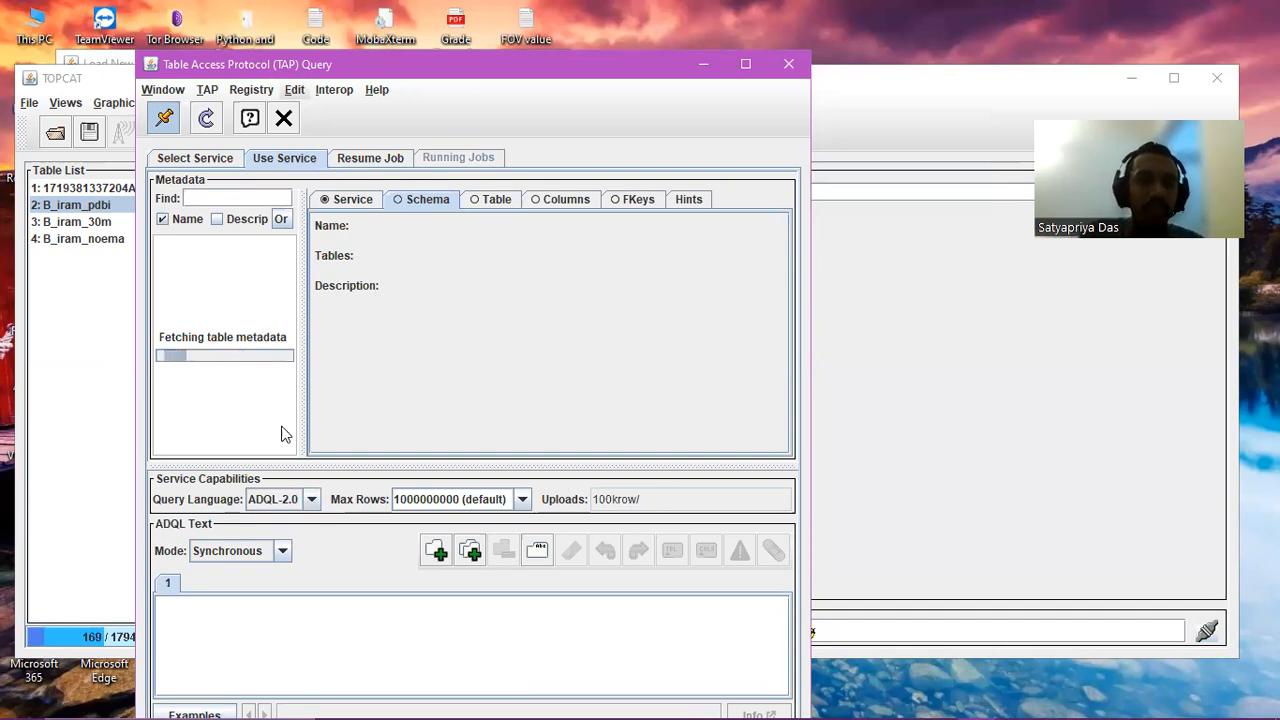
click(495, 200)
click(548, 200)
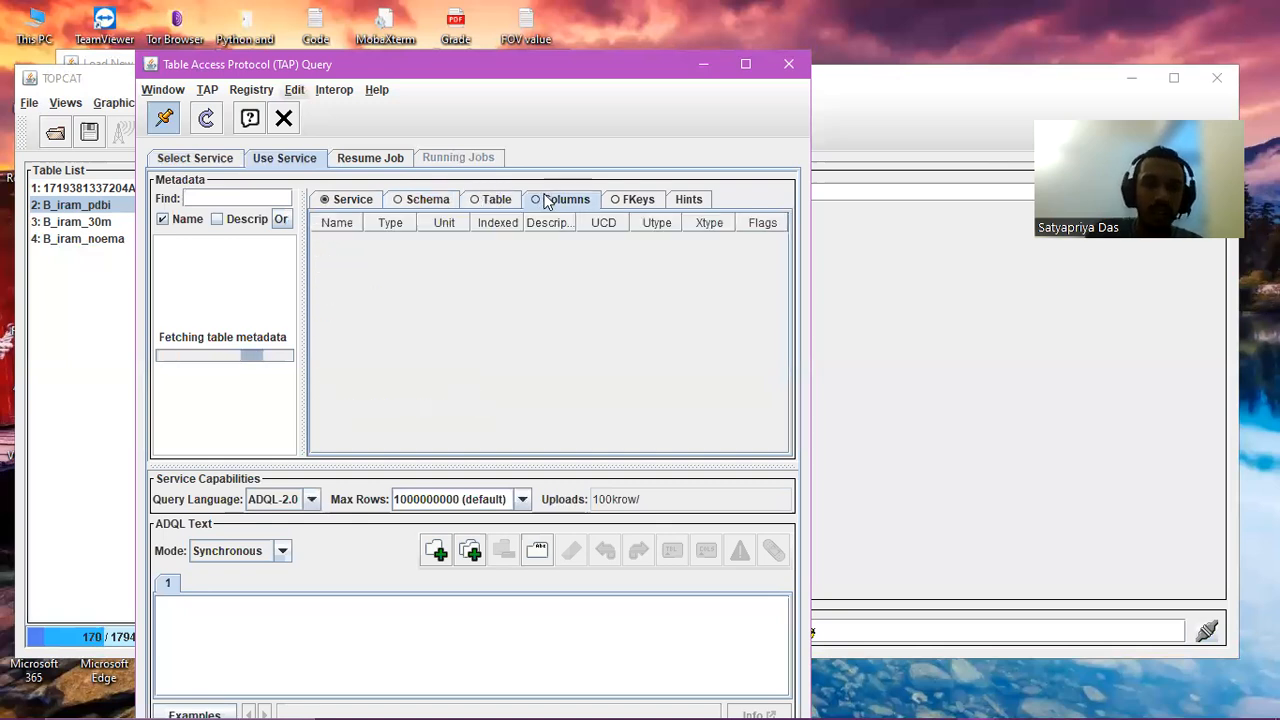
click(410, 203)
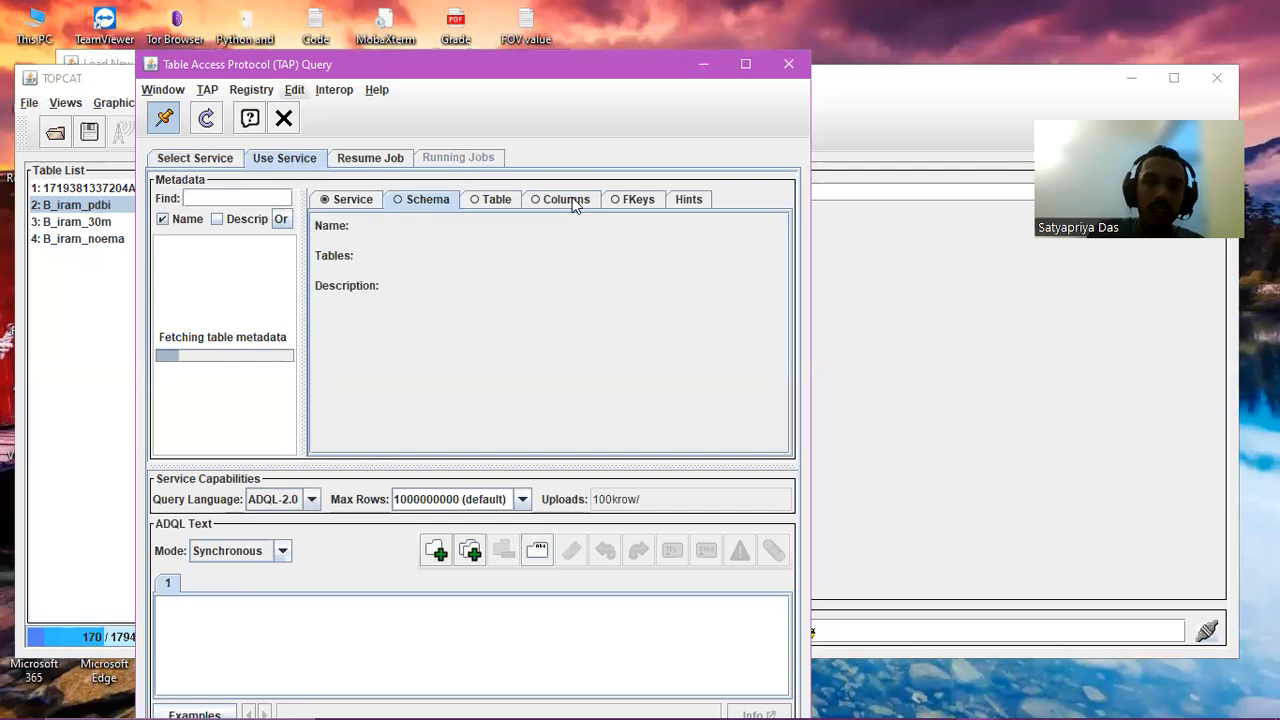
click(688, 199)
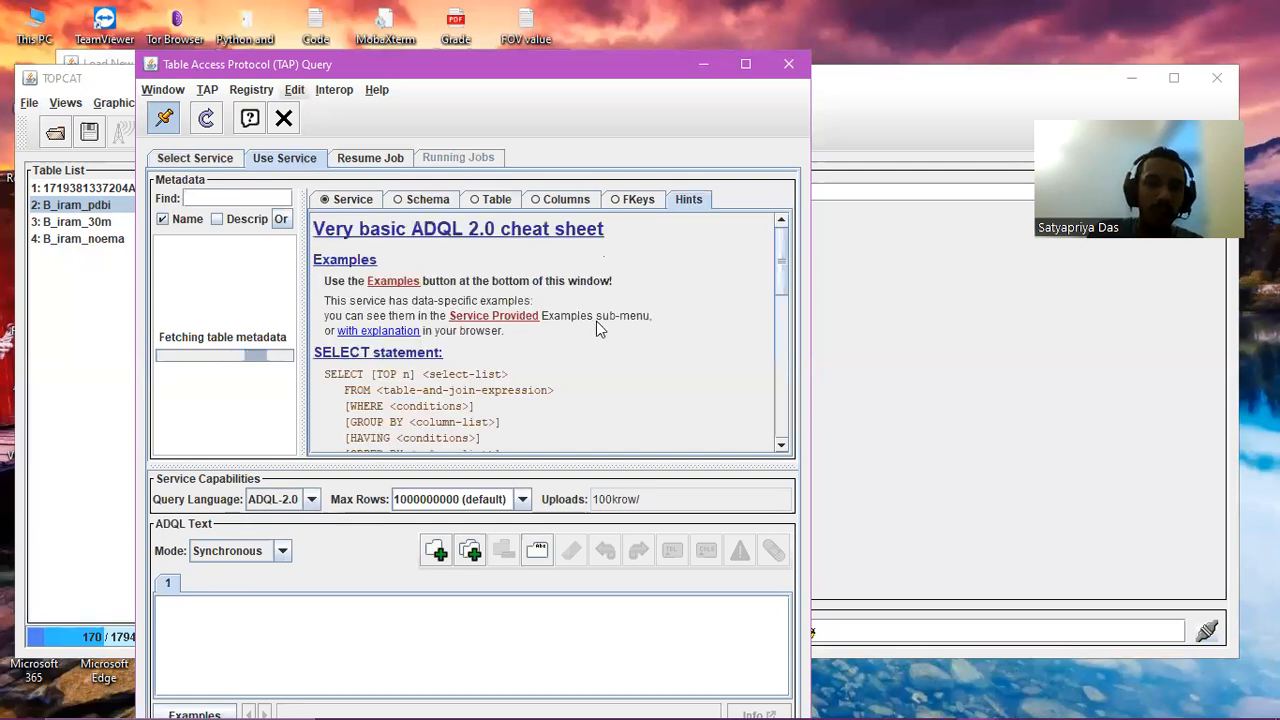
scroll(597, 330, down, 1)
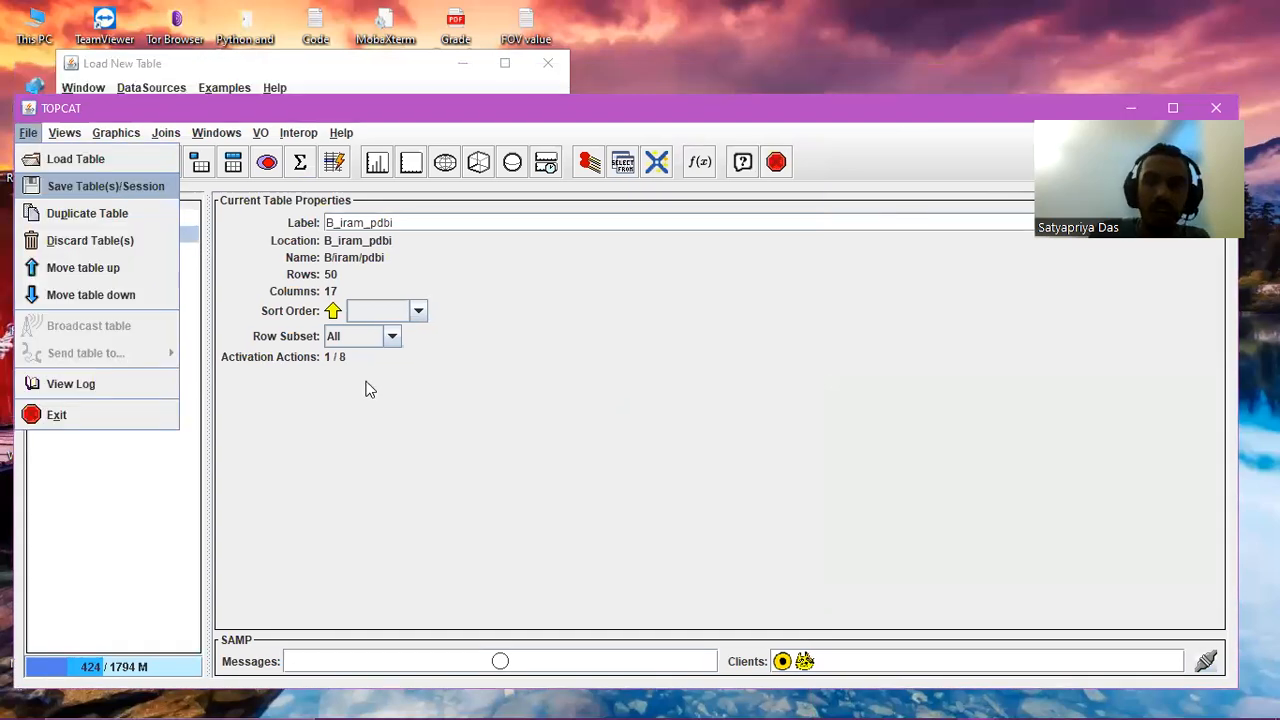
- View the save options for the current table, multiple tables and the whole session, and close them without saving
key(Return)
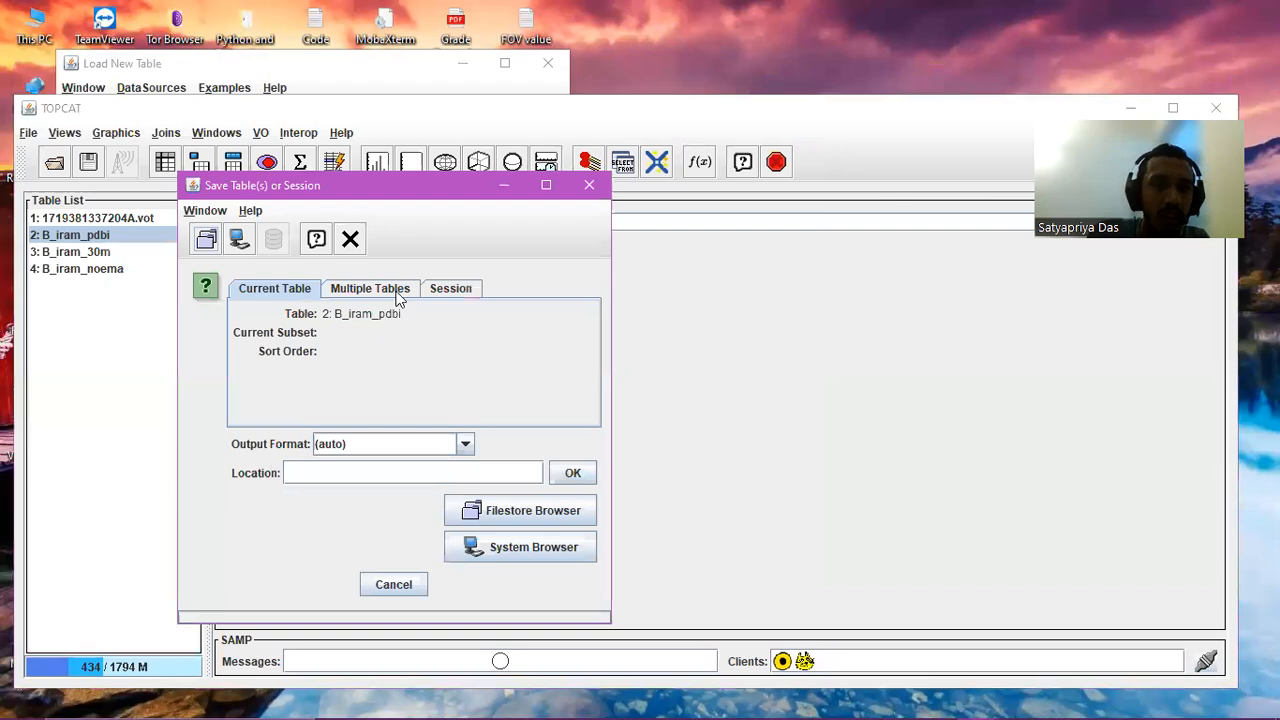
click(398, 292)
click(452, 290)
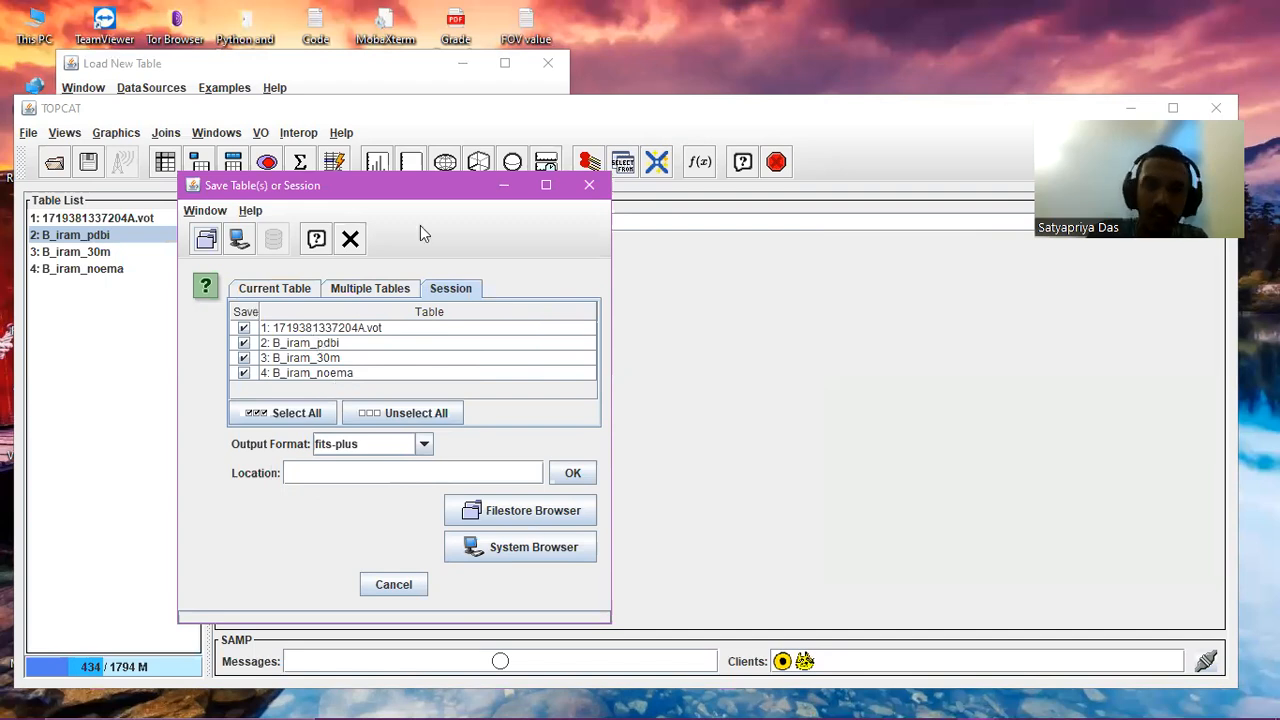
click(589, 186)
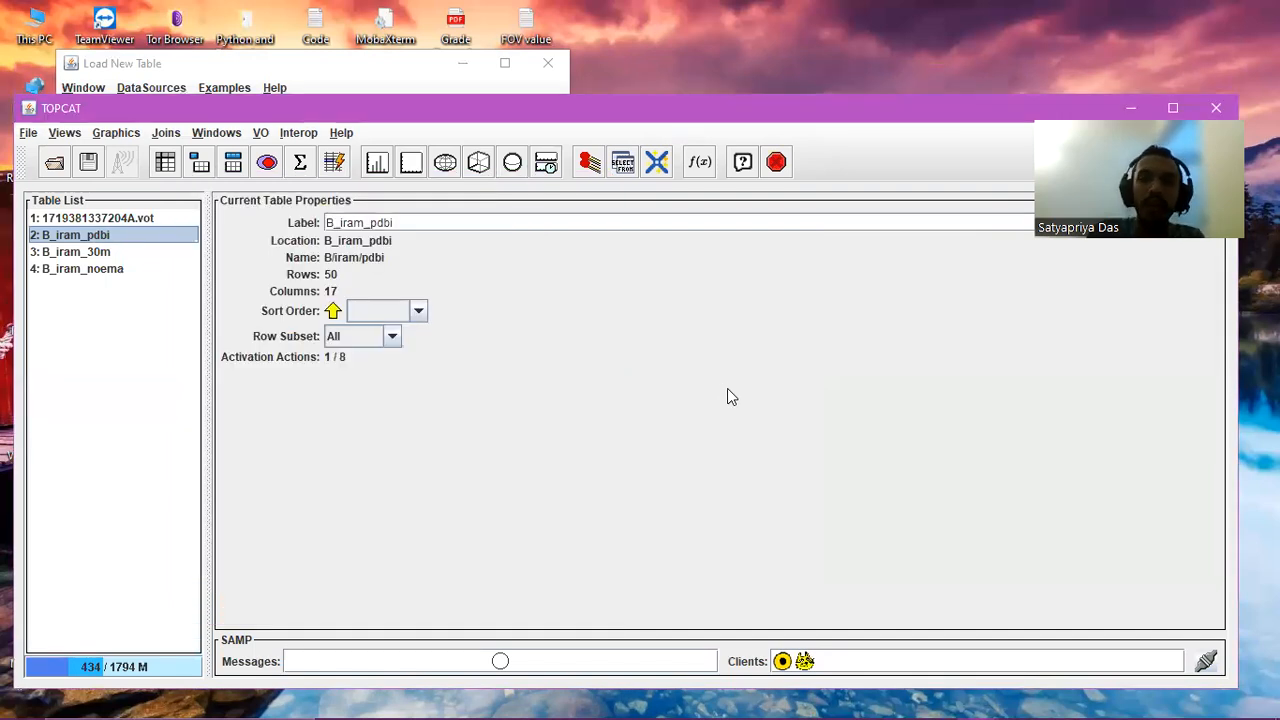